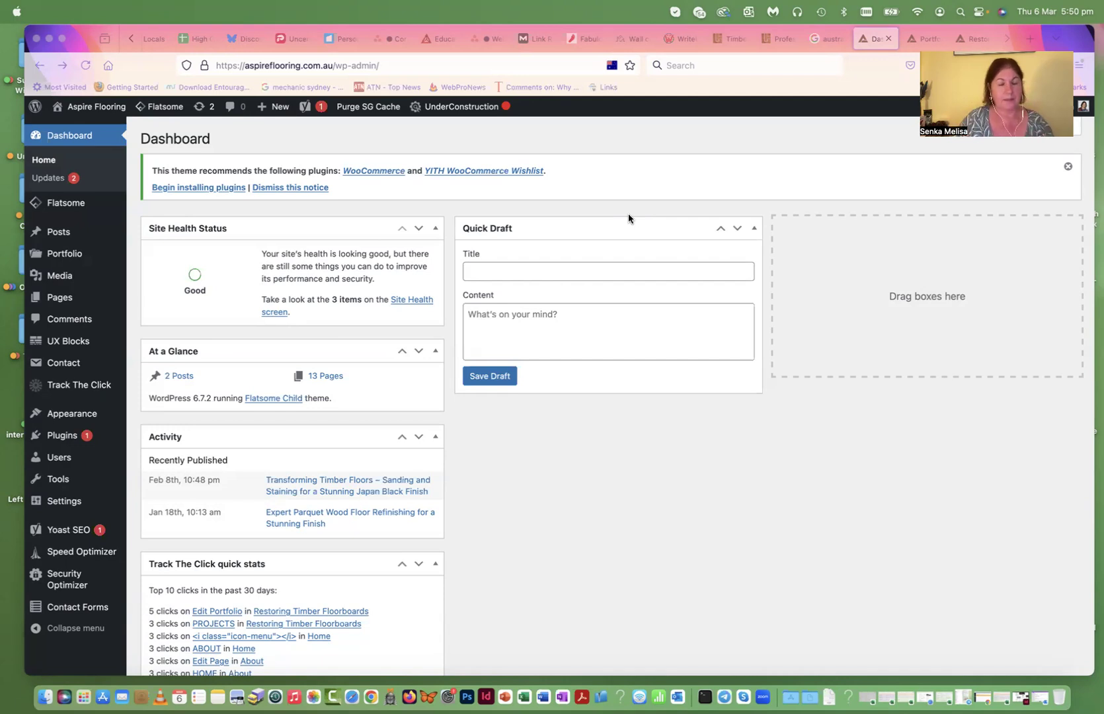
# - Load the live Aspire Flooring homepage by removing wp-admin/ from the URL, and open it in UX Builder
pyautogui.click(379, 66)
pyautogui.moveTo(379, 66); pyautogui.dragTo(332, 65)
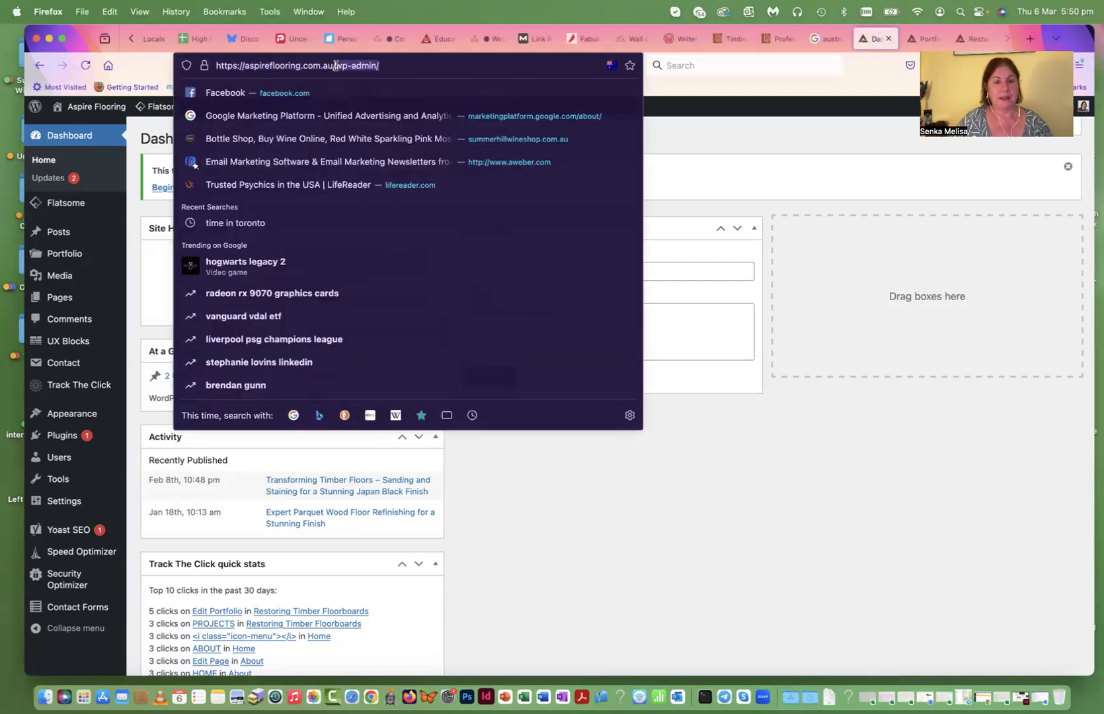
pyautogui.press('BackSpace')
pyautogui.press('Return')
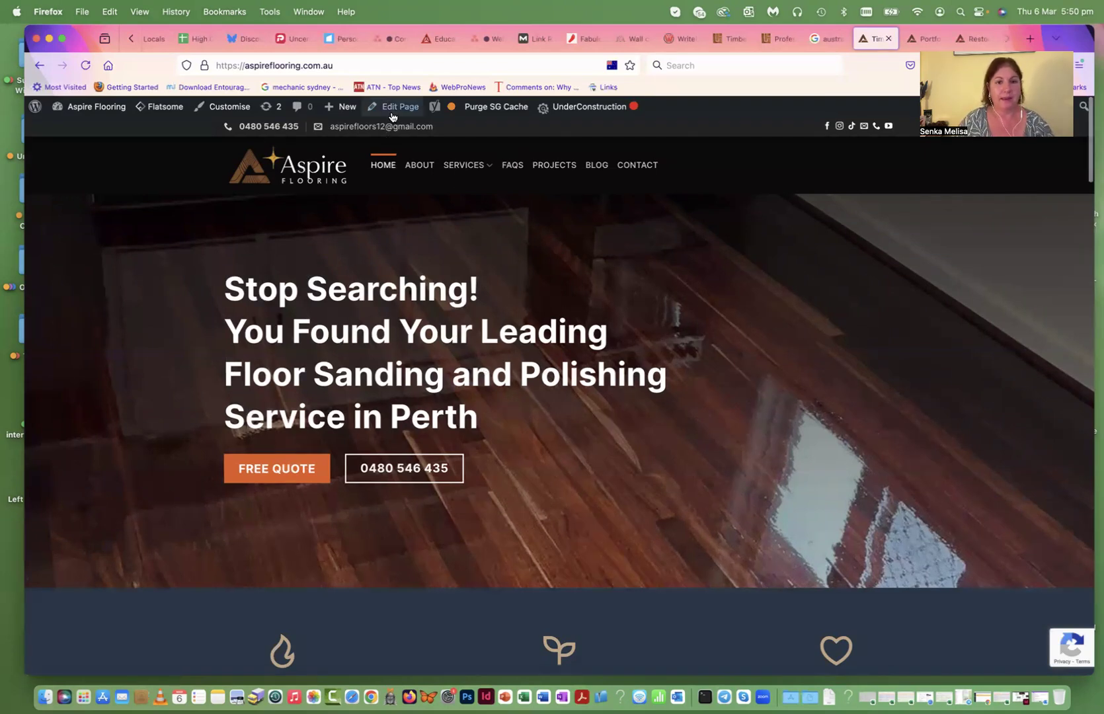
pyautogui.moveTo(398, 110)
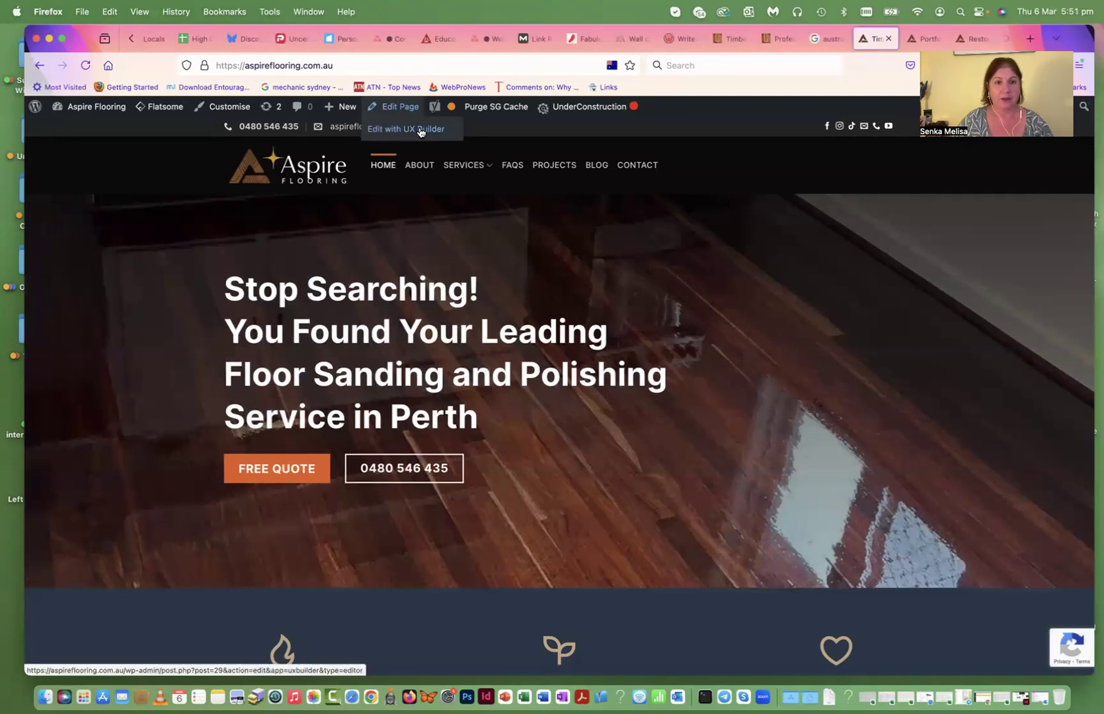
pyautogui.click(419, 132)
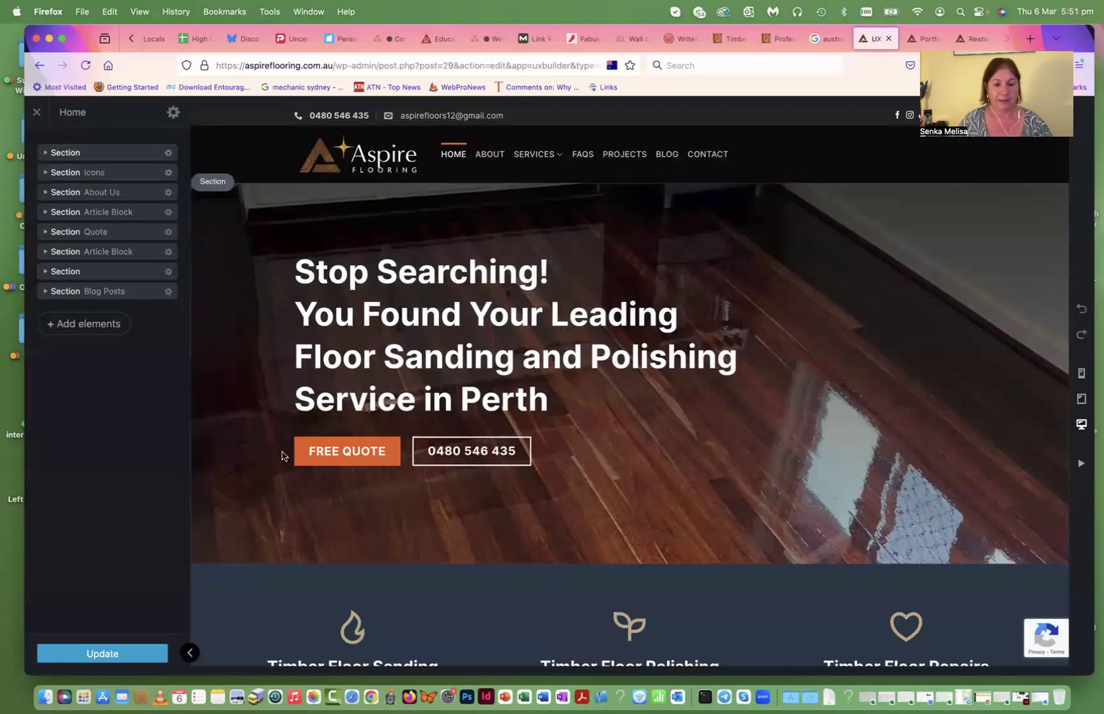
# - Inspect the Timber Floor Polishing and About us text blocks without changing them
pyautogui.scroll(-5, 463, 498)
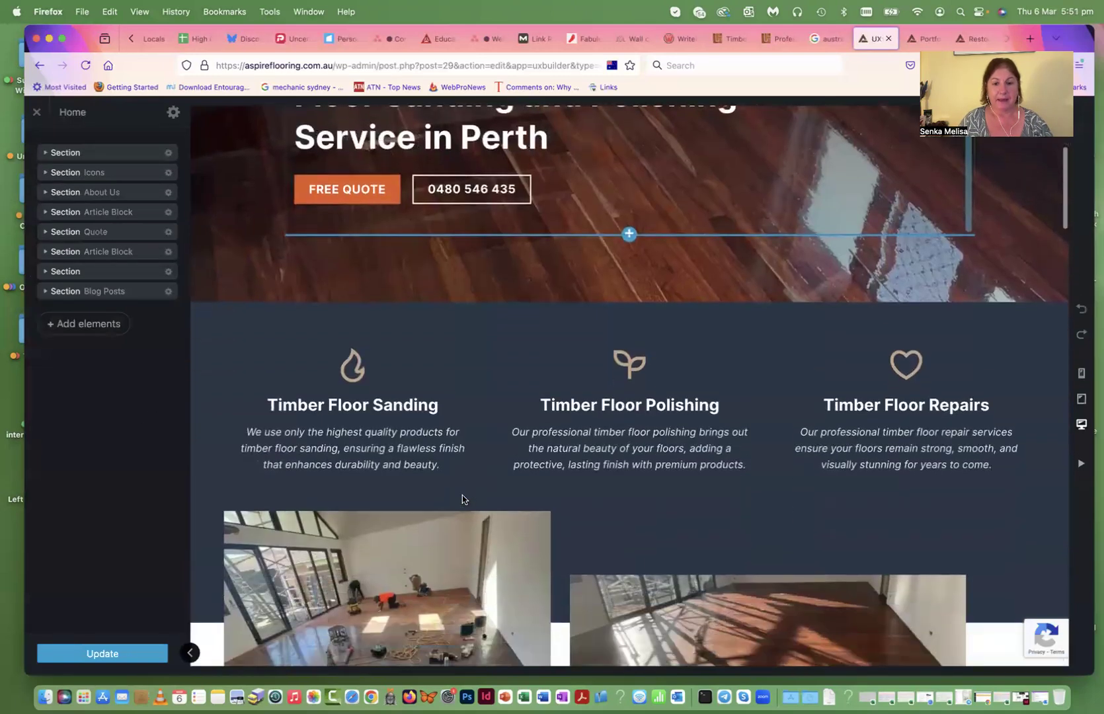
pyautogui.click(625, 452)
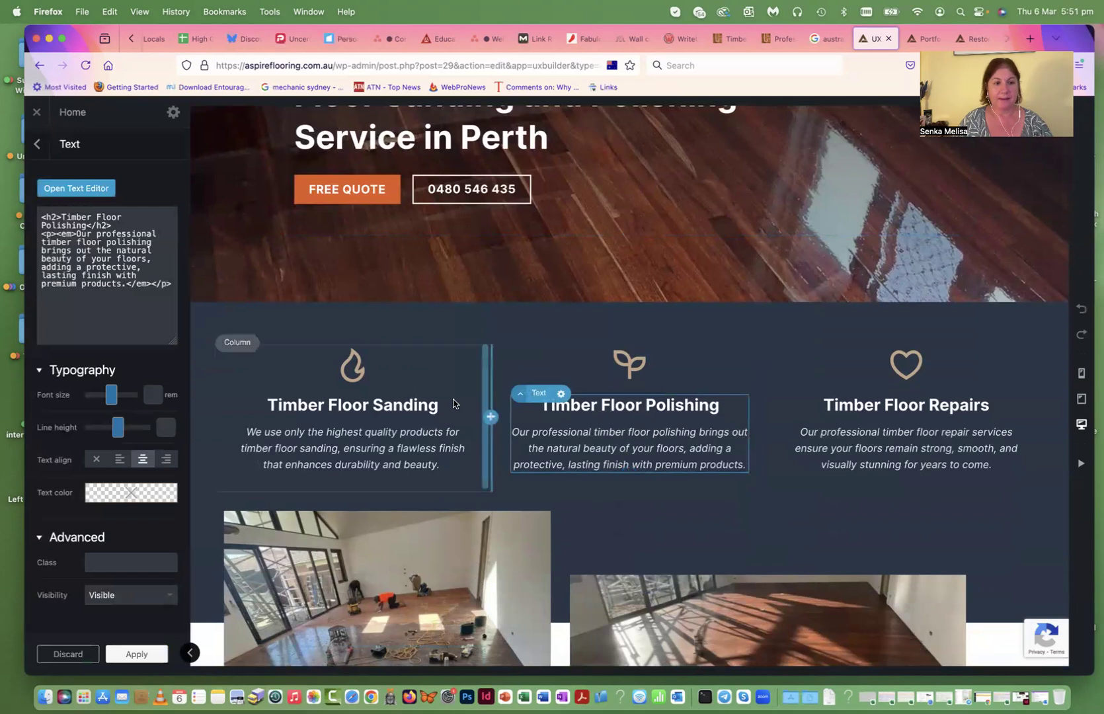
pyautogui.click(79, 187)
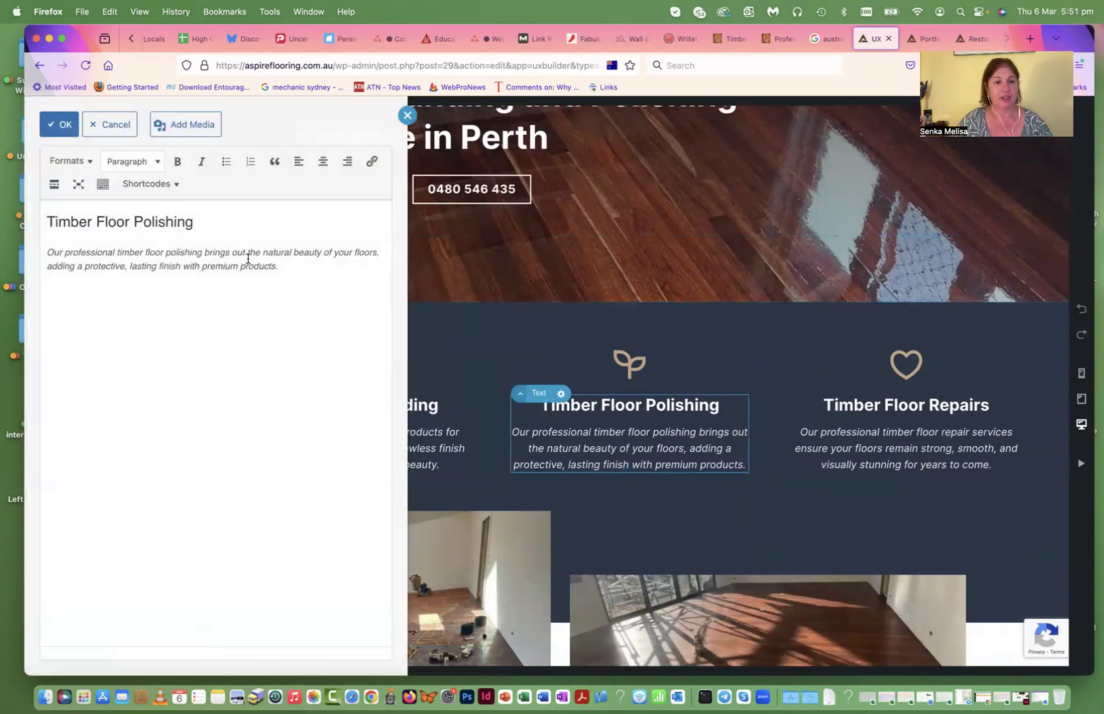
pyautogui.click(407, 115)
pyautogui.scroll(-8, 625, 454)
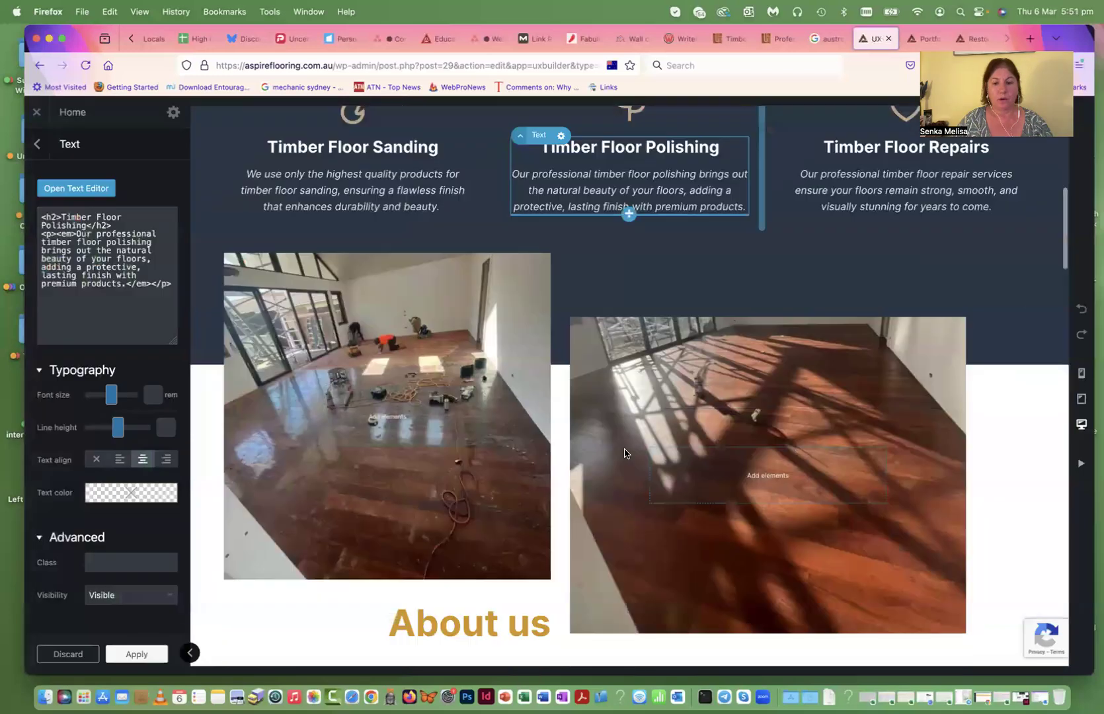
pyautogui.scroll(-3, 625, 453)
pyautogui.click(552, 433)
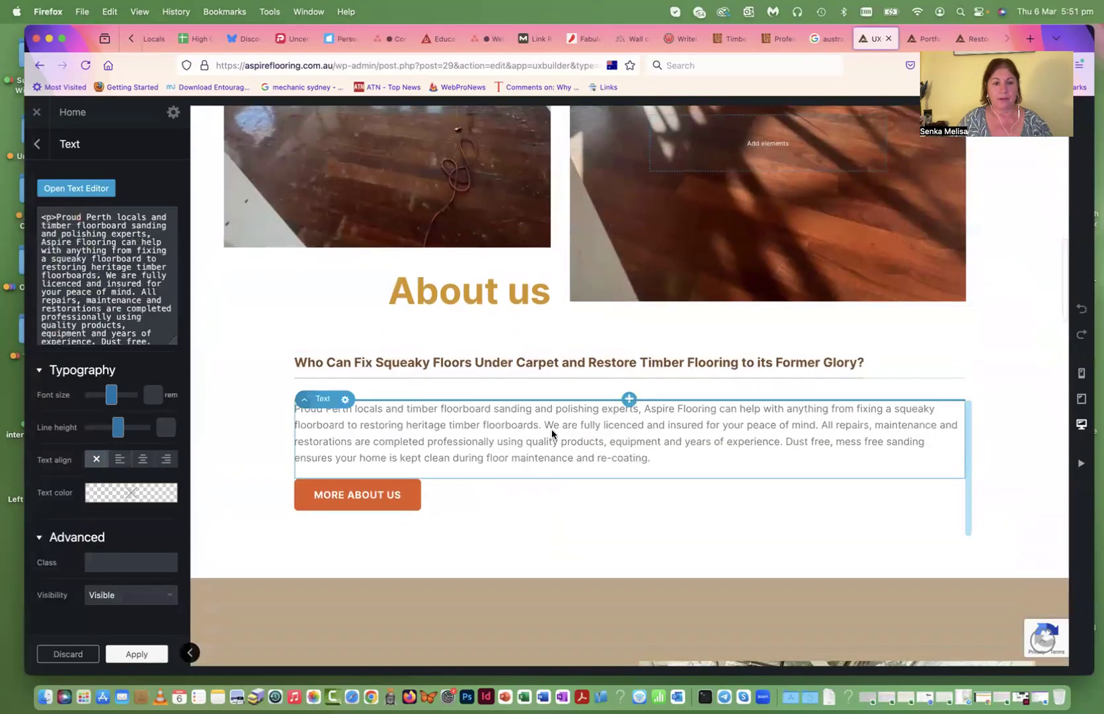
pyautogui.scroll(-7, 590, 409)
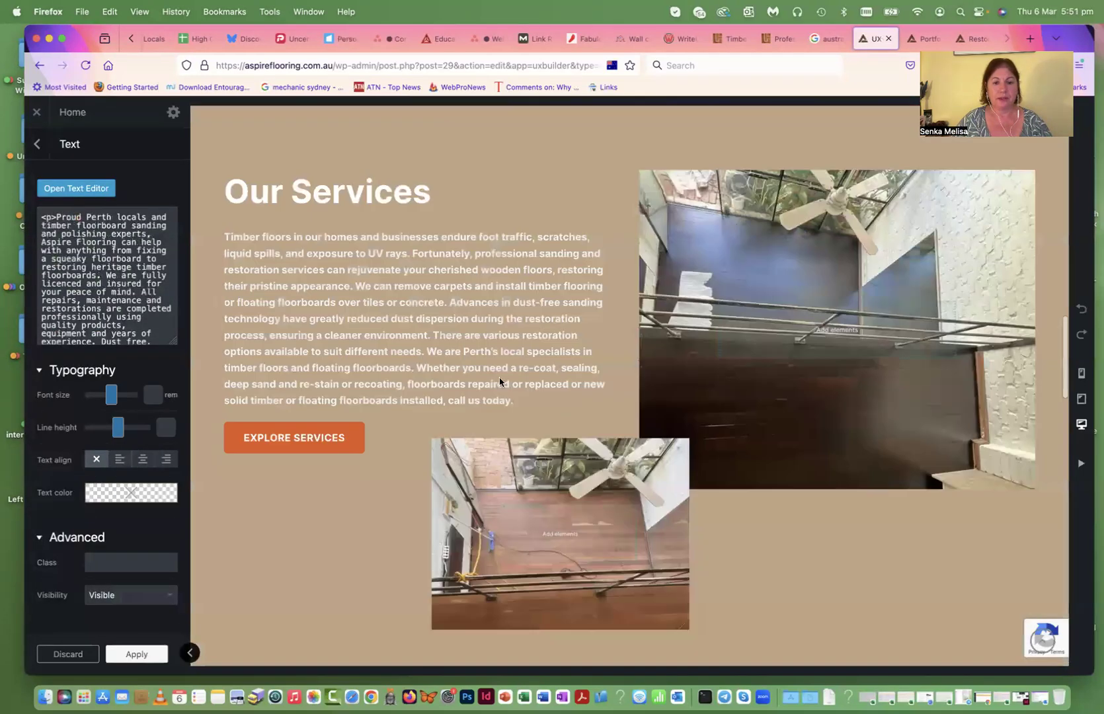
# - Delete the comma after 'liquid spills' in the Our Services paragraph and apply the change
pyautogui.click(436, 346)
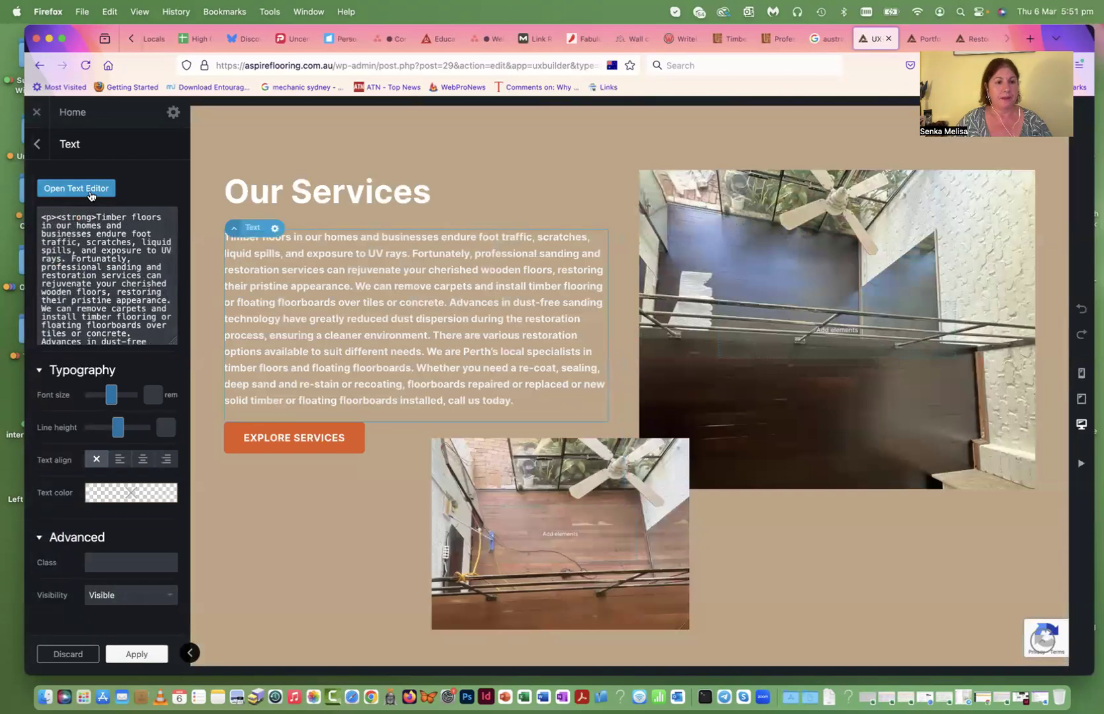
pyautogui.click(90, 191)
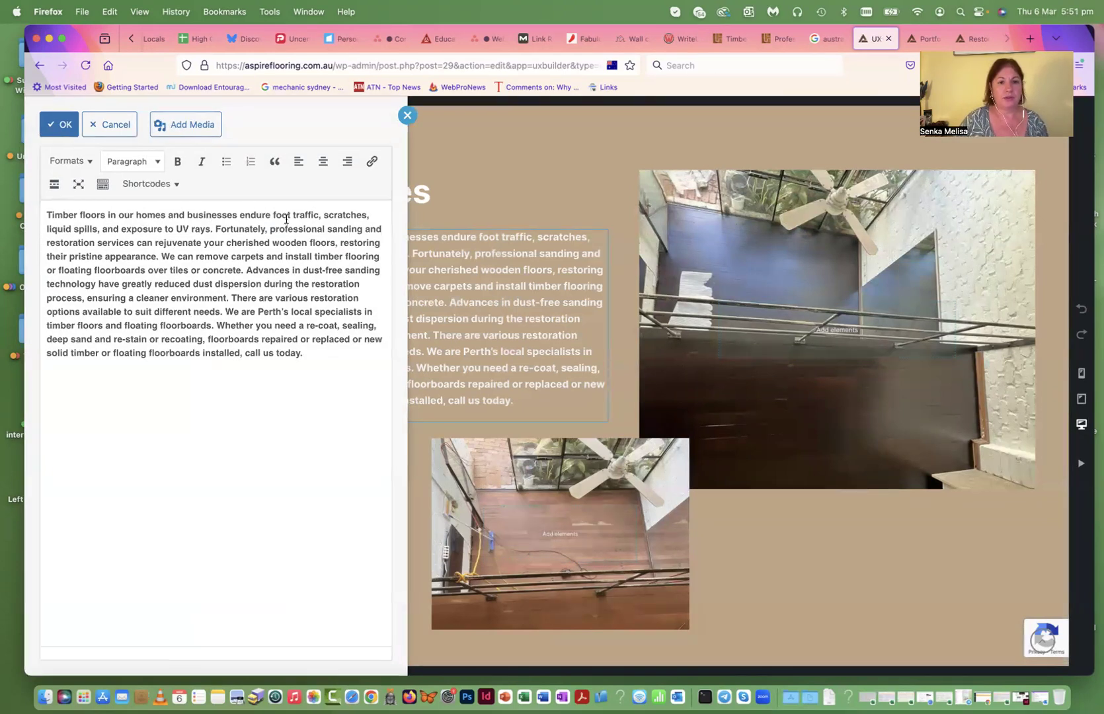
pyautogui.click(101, 231)
pyautogui.press('BackSpace')
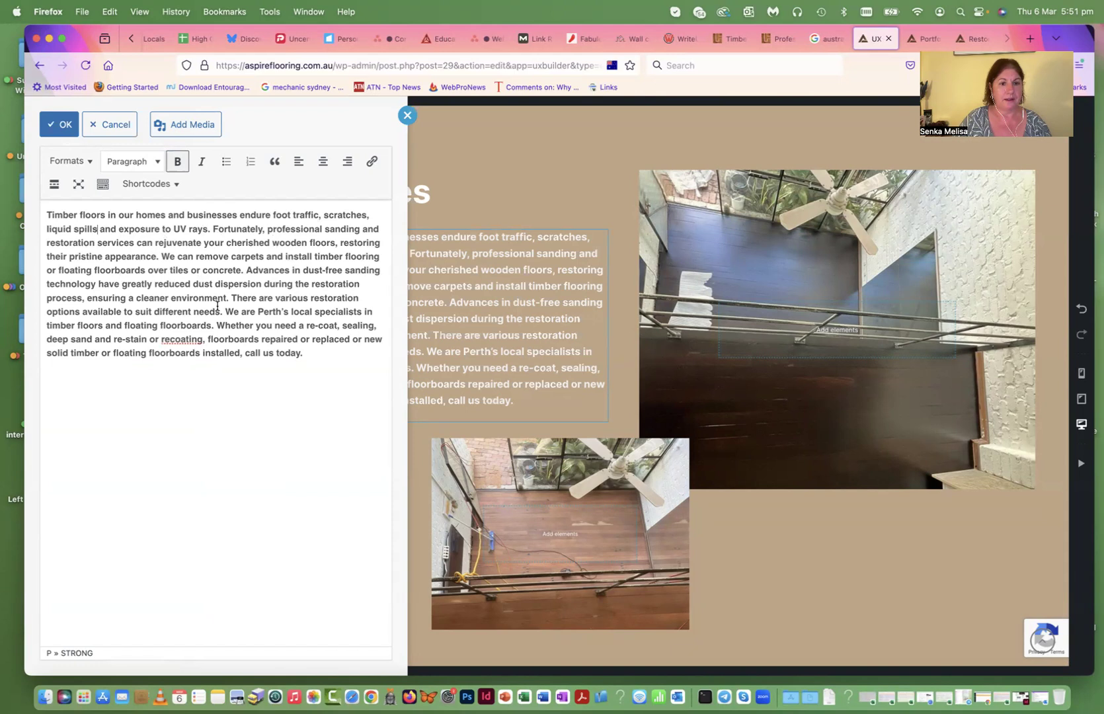
pyautogui.click(58, 124)
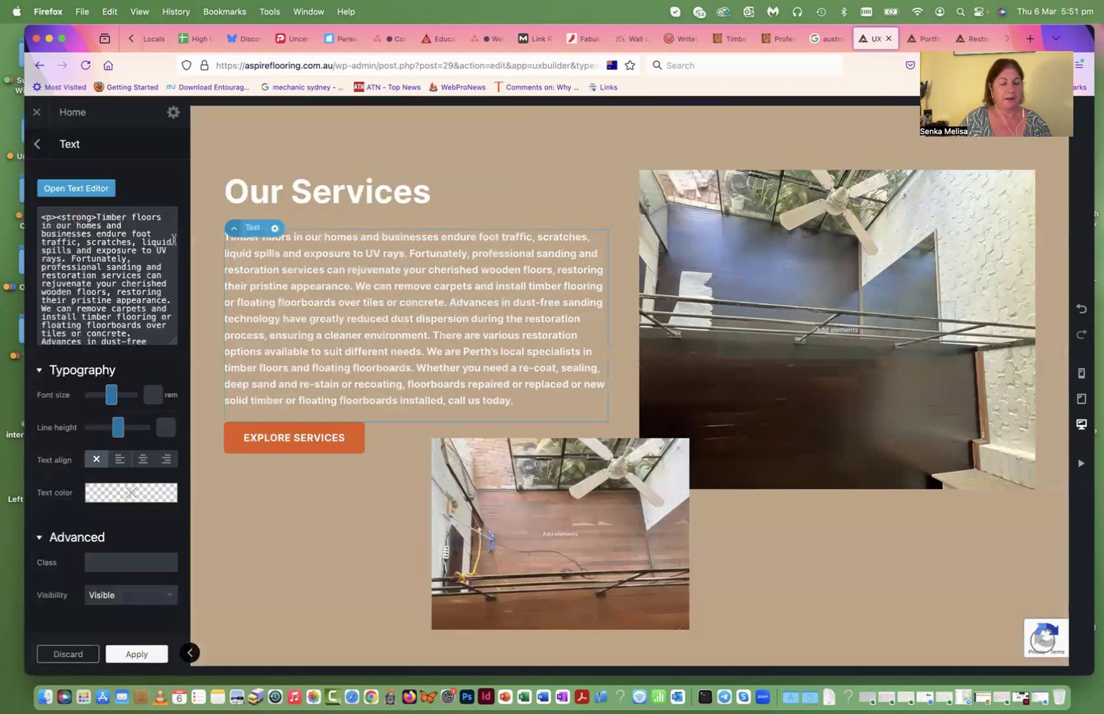
pyautogui.click(132, 655)
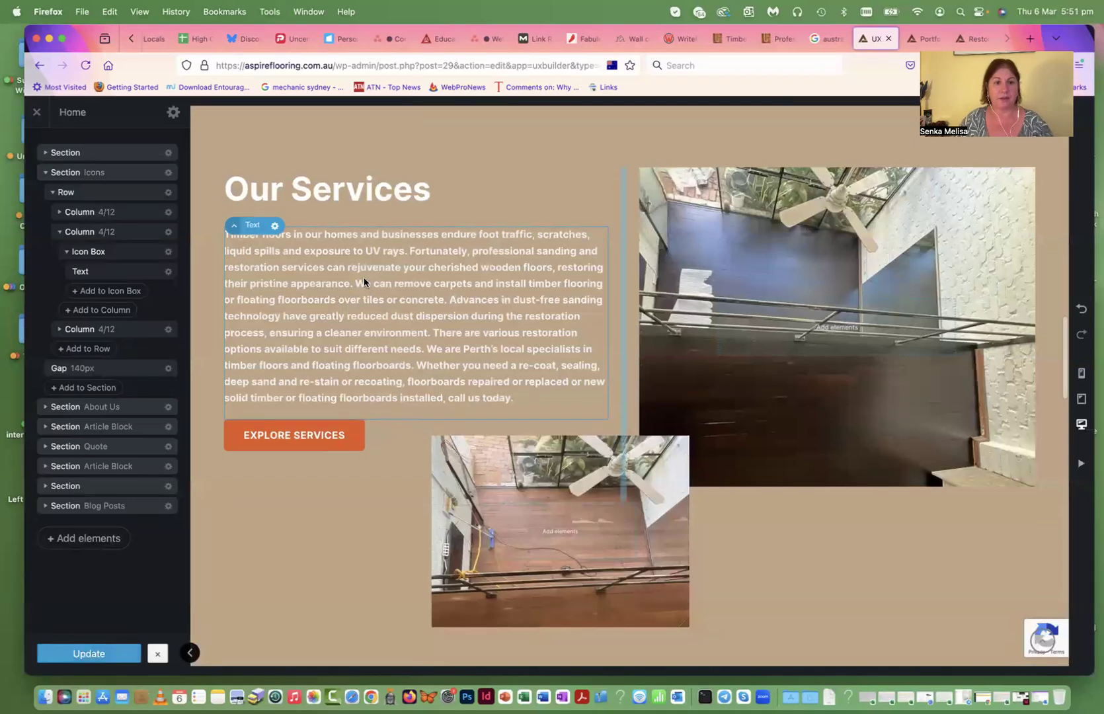
# - Scroll the homepage preview, advance the portfolio slider twice, then exit UX Builder to the live site
pyautogui.scroll(2, 374, 273)
pyautogui.scroll(2, 518, 357)
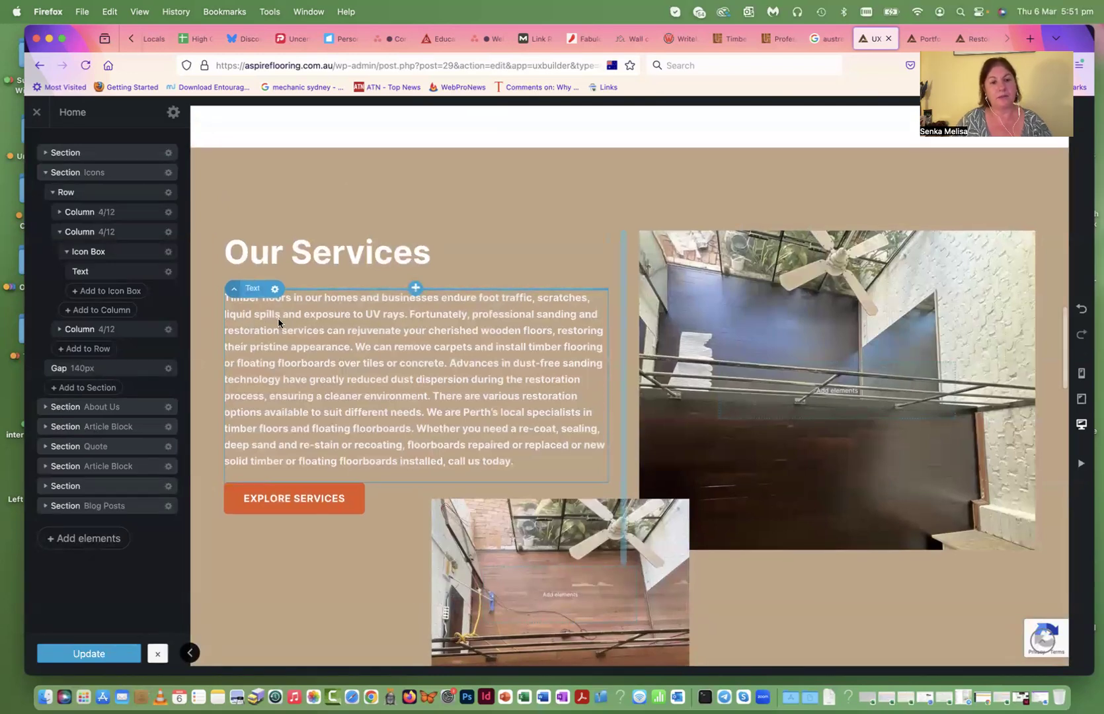
pyautogui.scroll(-10, 365, 326)
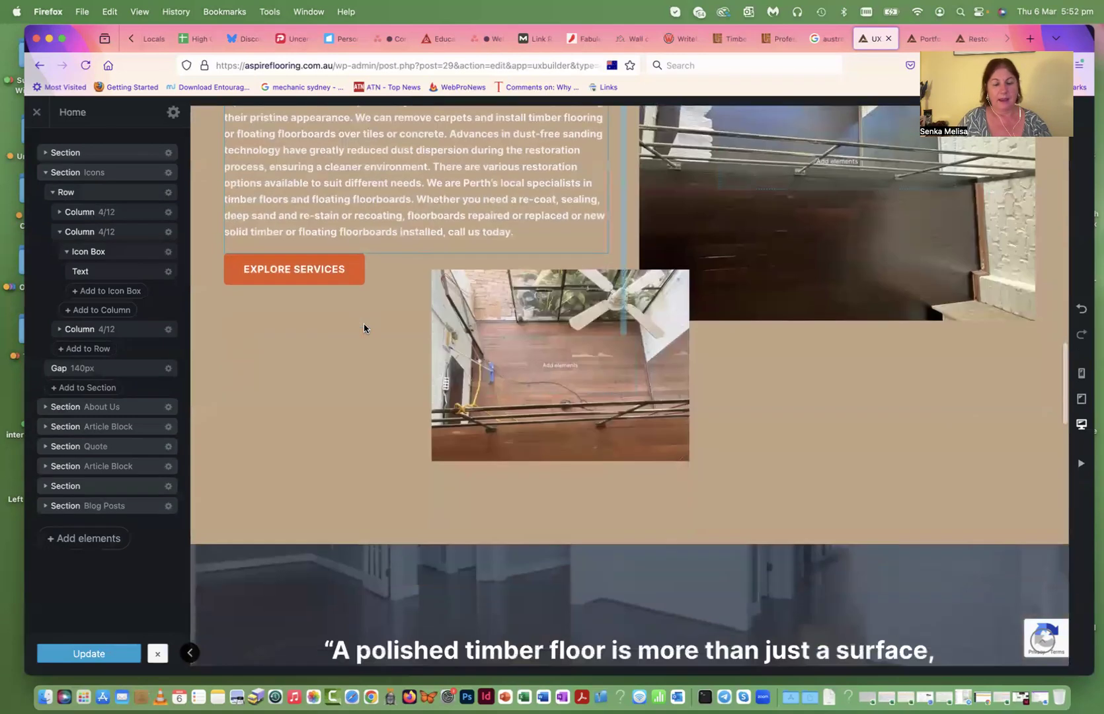
pyautogui.scroll(-15, 519, 378)
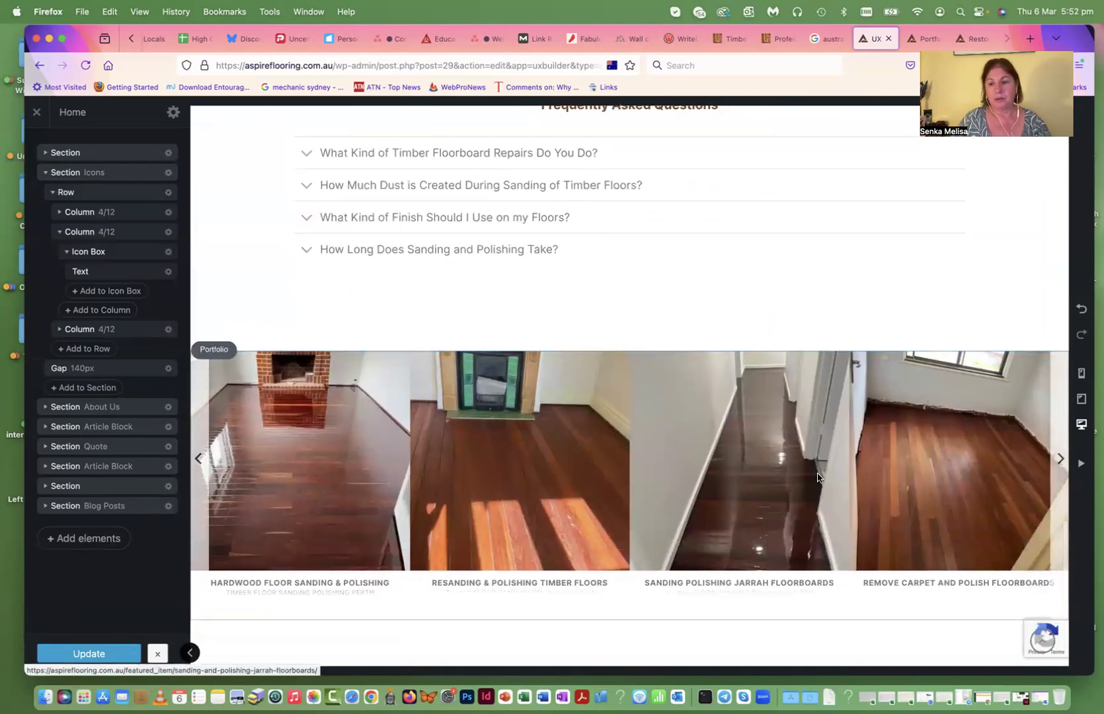
pyautogui.click(1057, 461)
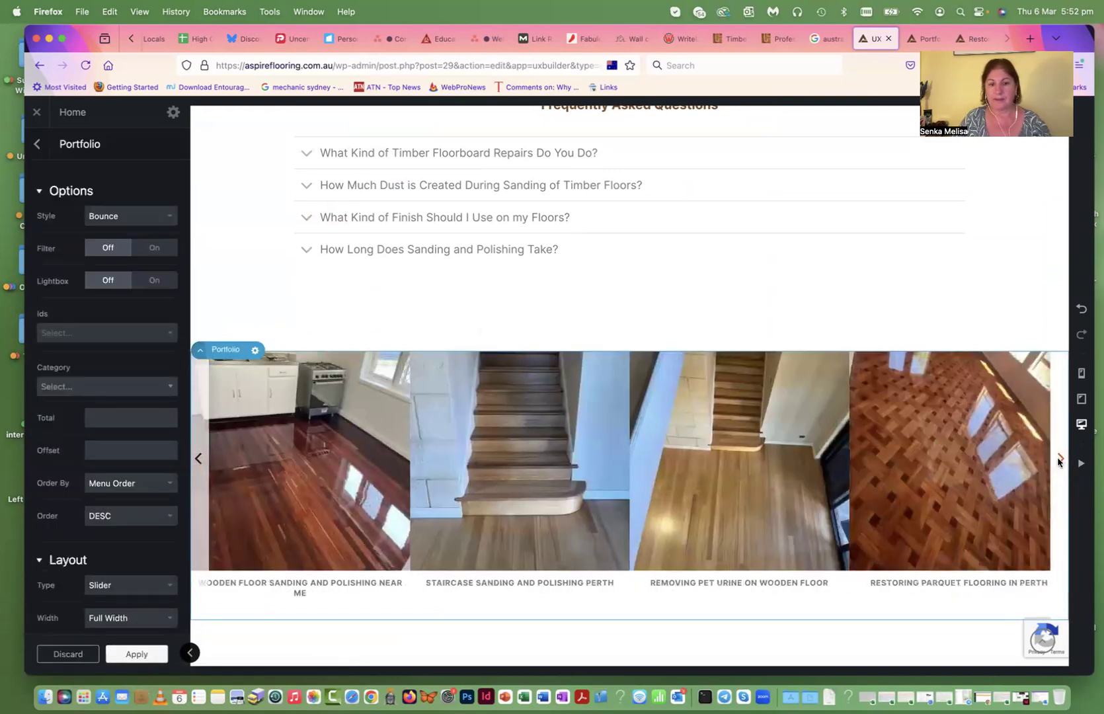
pyautogui.click(1058, 460)
pyautogui.scroll(20, 1058, 461)
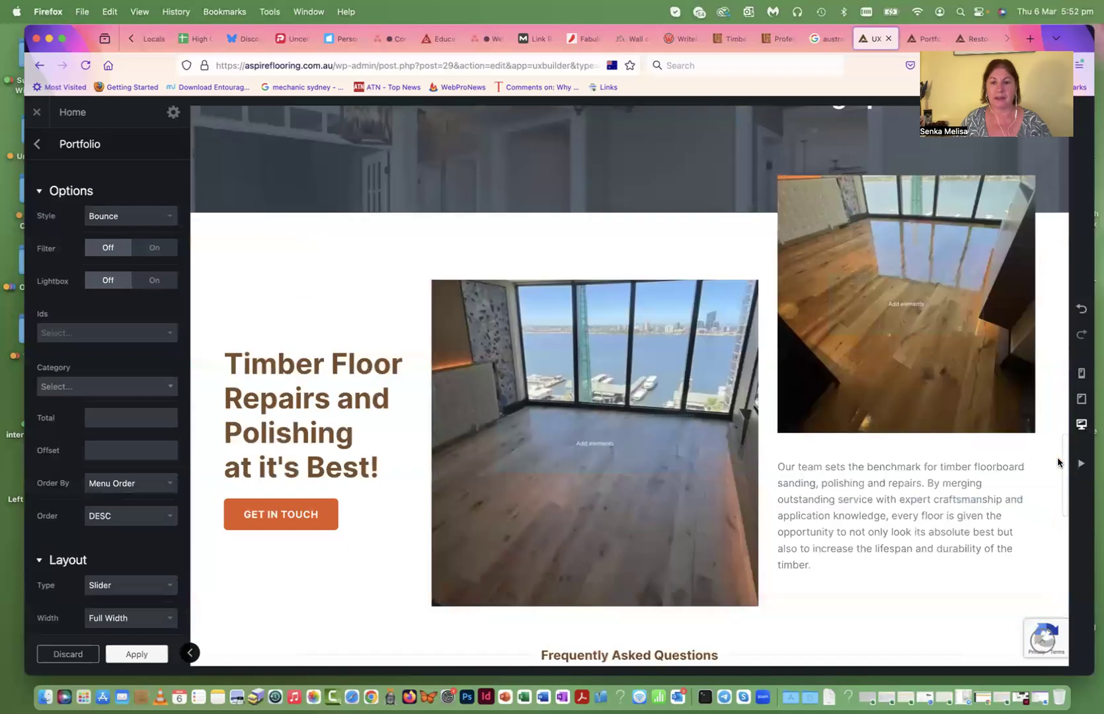
pyautogui.scroll(8, 780, 427)
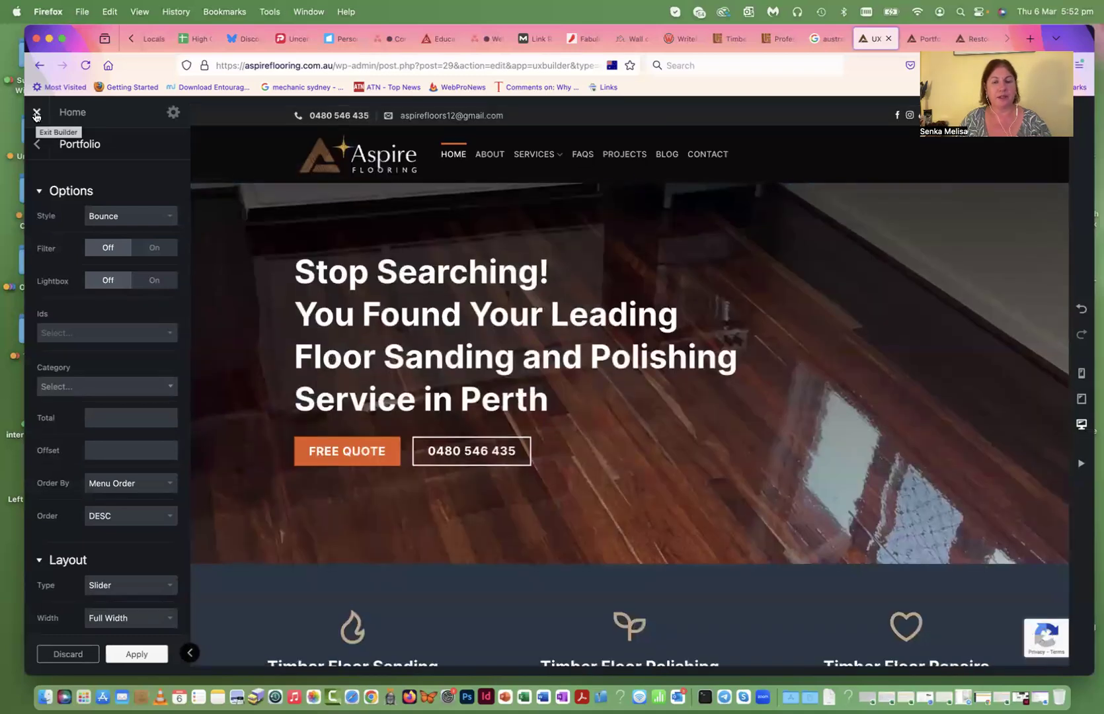
pyautogui.click(36, 114)
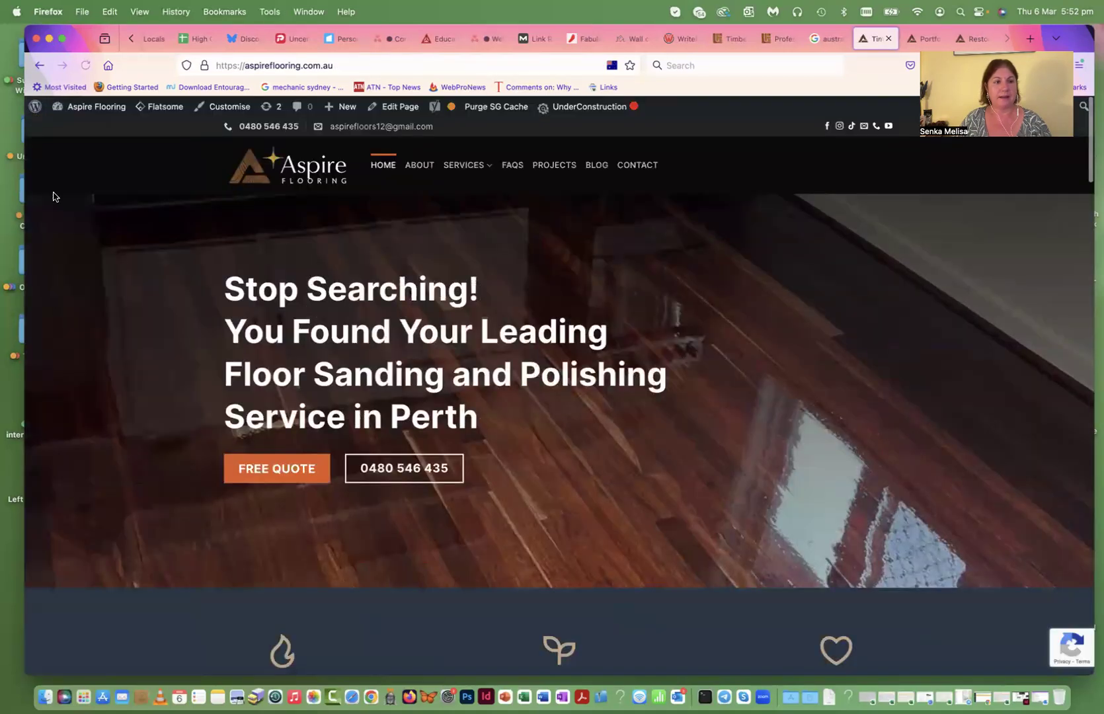
# - View the live Projects portfolio grid, then return to the admin Dashboard
pyautogui.click(554, 165)
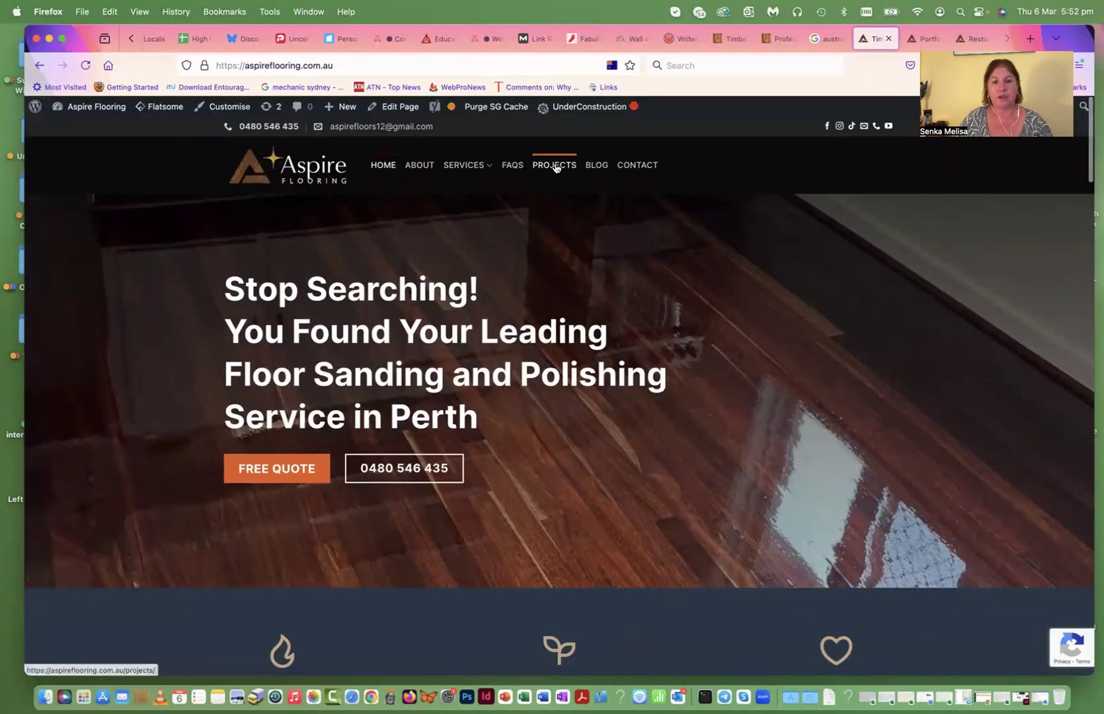
pyautogui.scroll(-5, 459, 268)
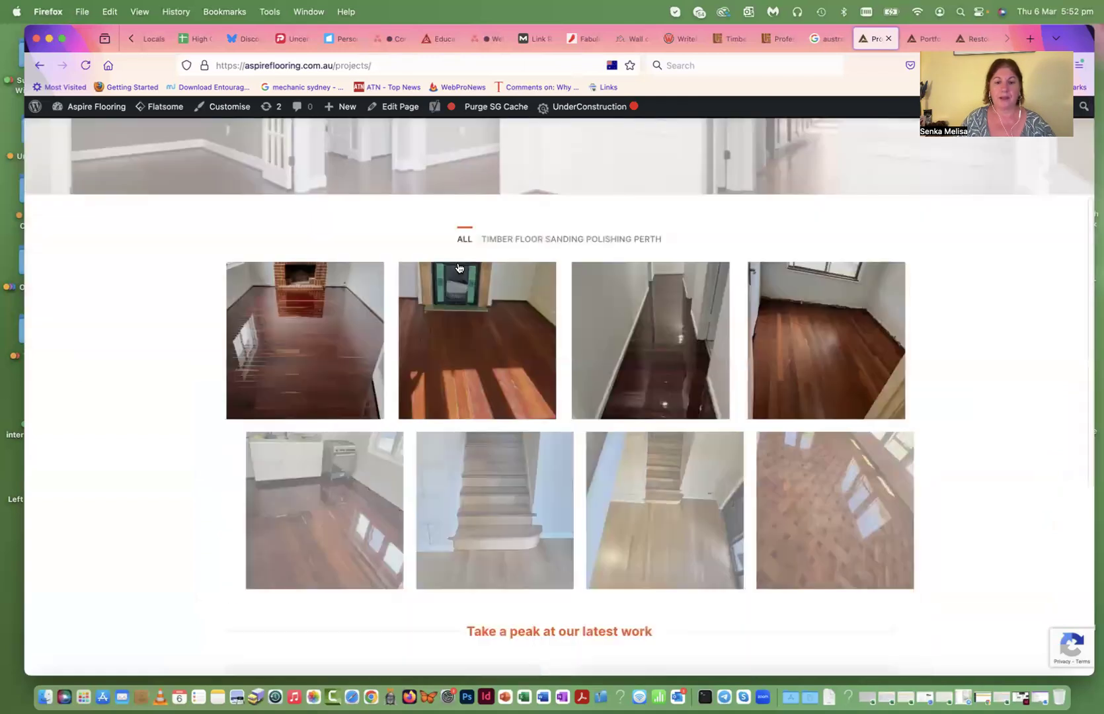
pyautogui.scroll(3, 459, 267)
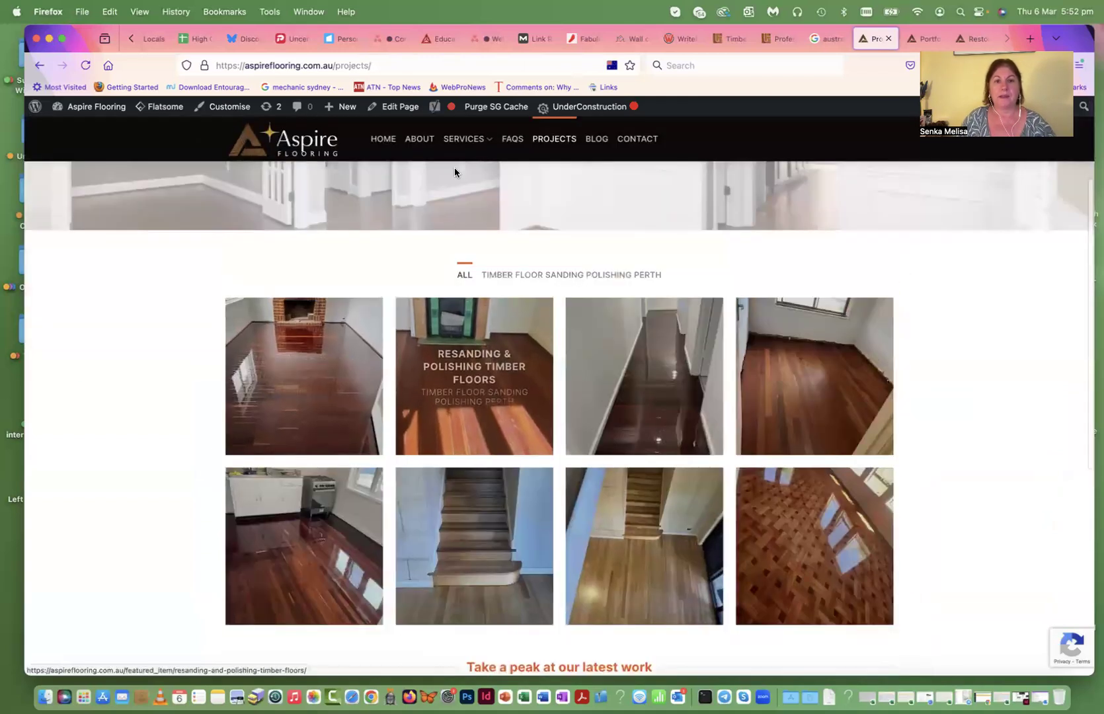
pyautogui.scroll(1, 523, 174)
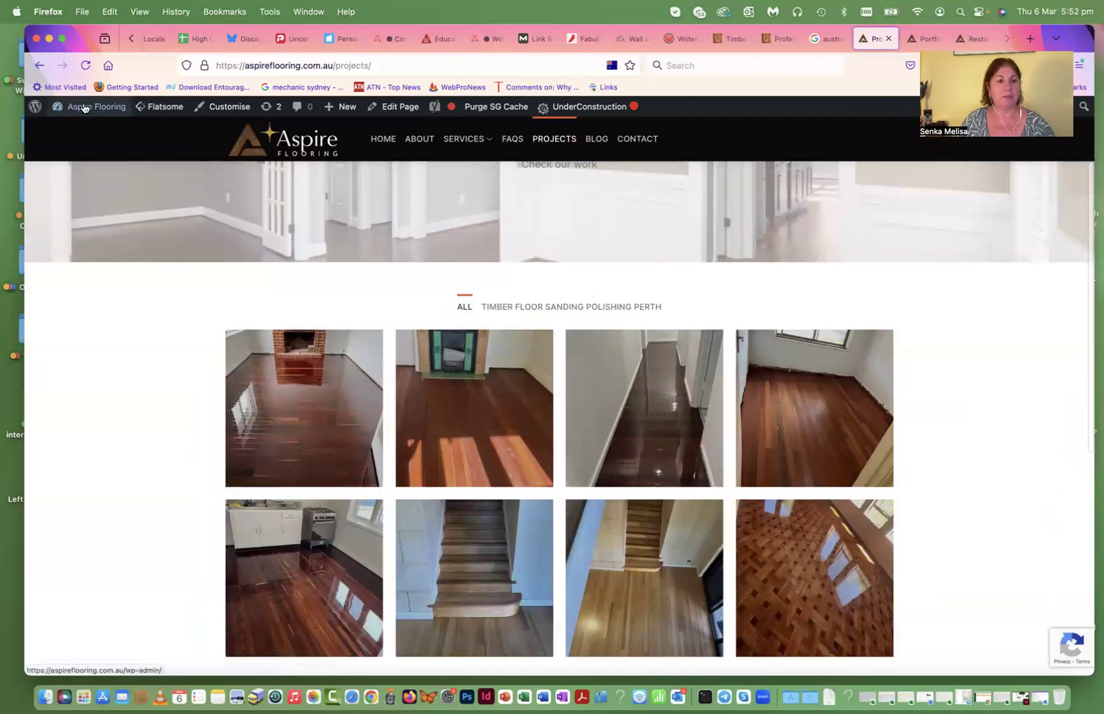
pyautogui.moveTo(57, 107)
pyautogui.click(57, 131)
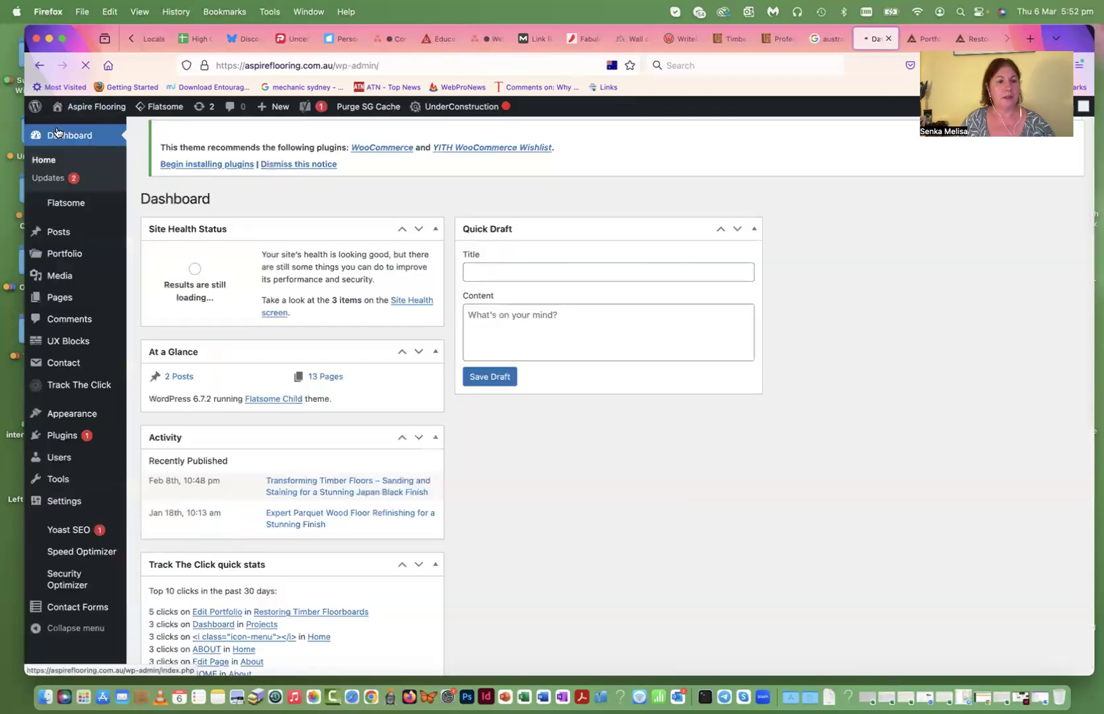
# - Open the Portfolio list and start a new blank portfolio item
pyautogui.scroll(-2, 57, 132)
pyautogui.moveTo(63, 255)
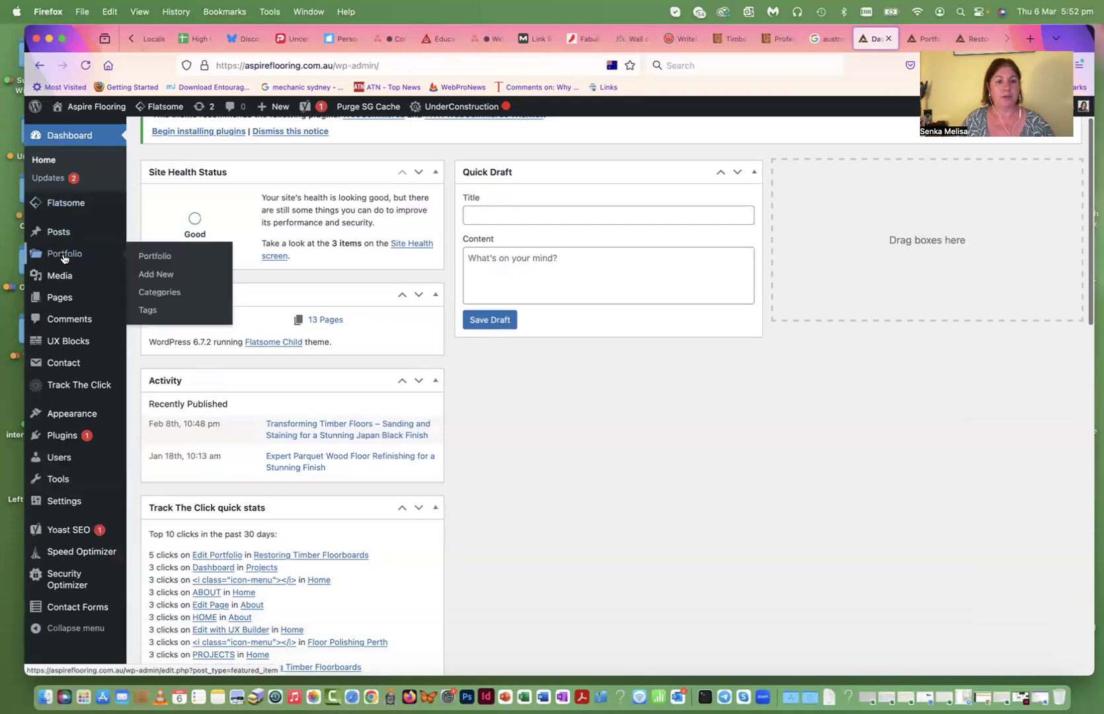
pyautogui.click(63, 254)
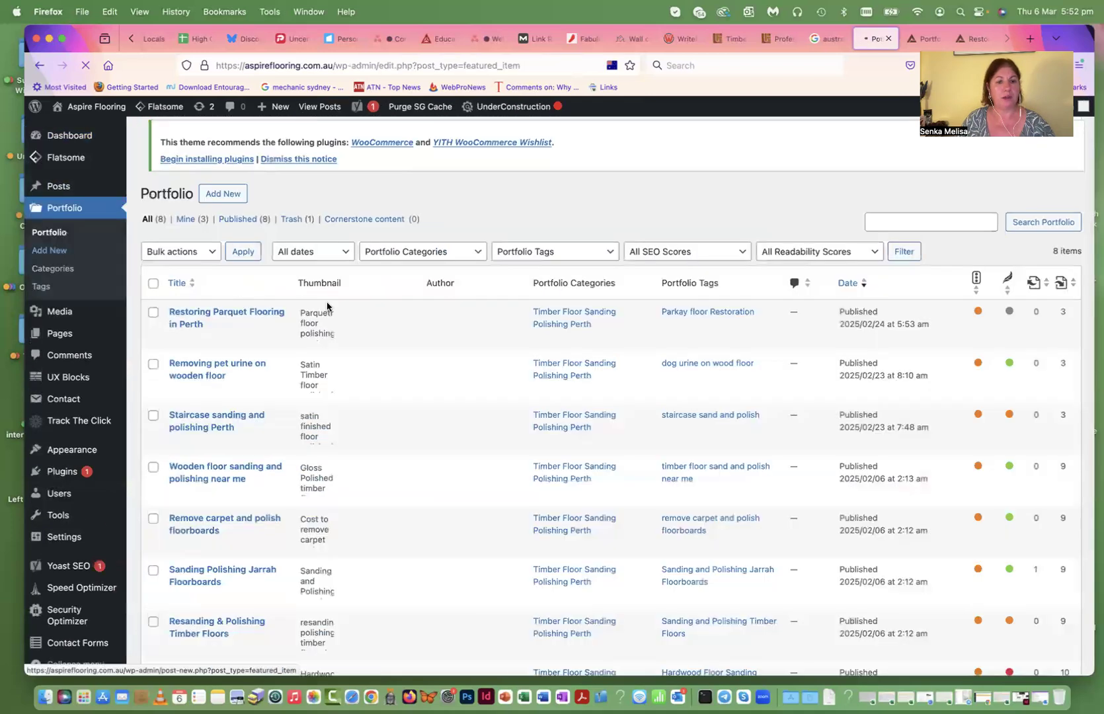
pyautogui.scroll(-3, 299, 396)
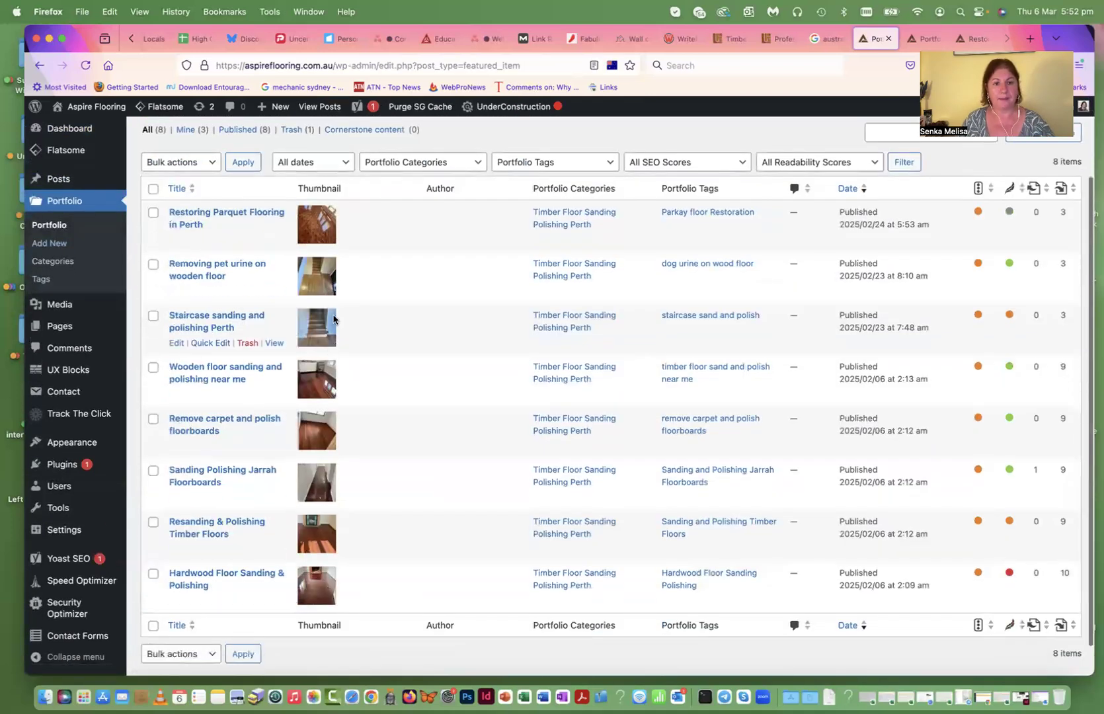
pyautogui.scroll(3, 333, 319)
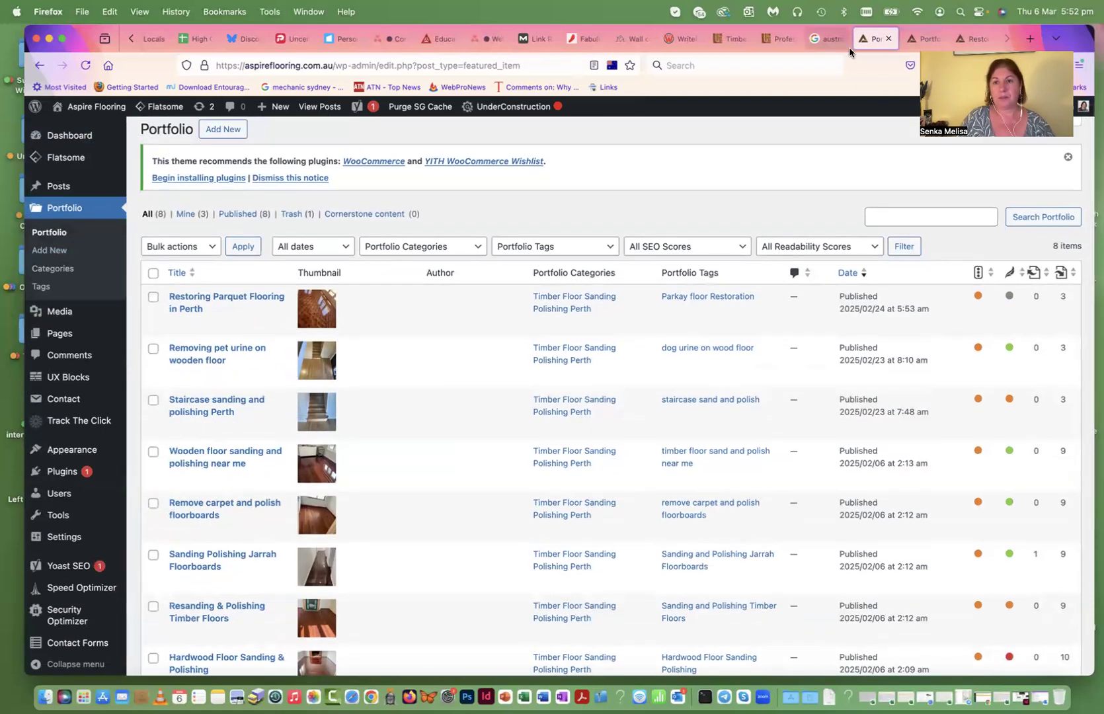
pyautogui.scroll(1, 219, 225)
pyautogui.click(221, 140)
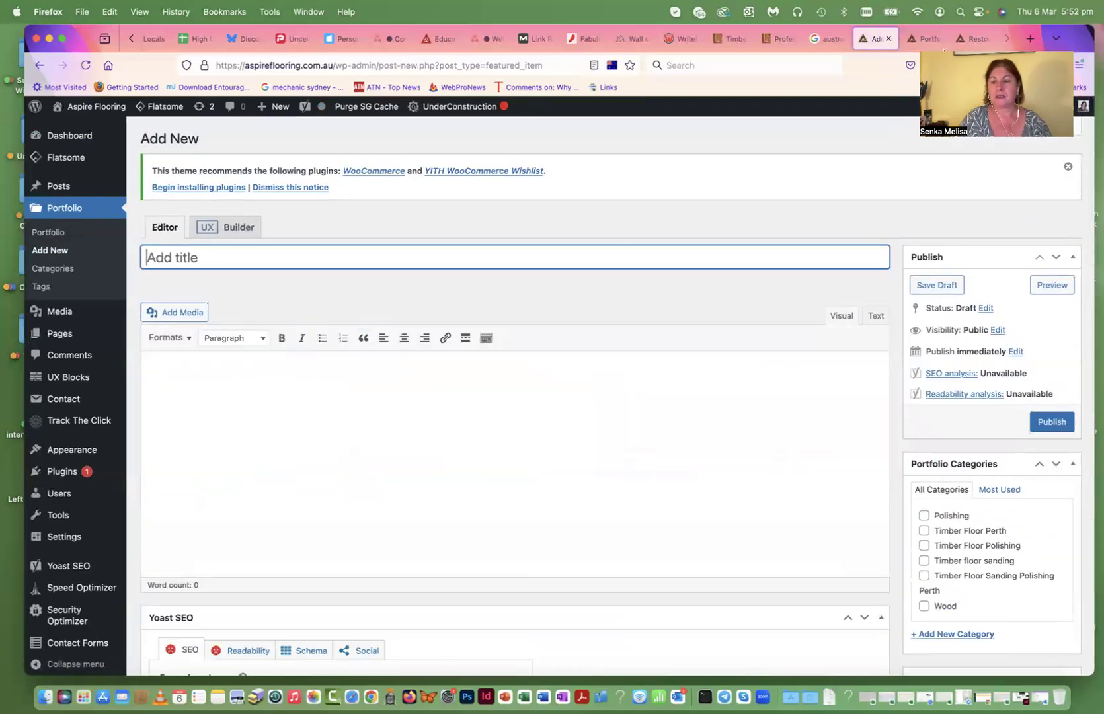
# - Bring up the live Restoring Parquet Flooring in Perth project page
pyautogui.click(952, 119)
pyautogui.click(927, 39)
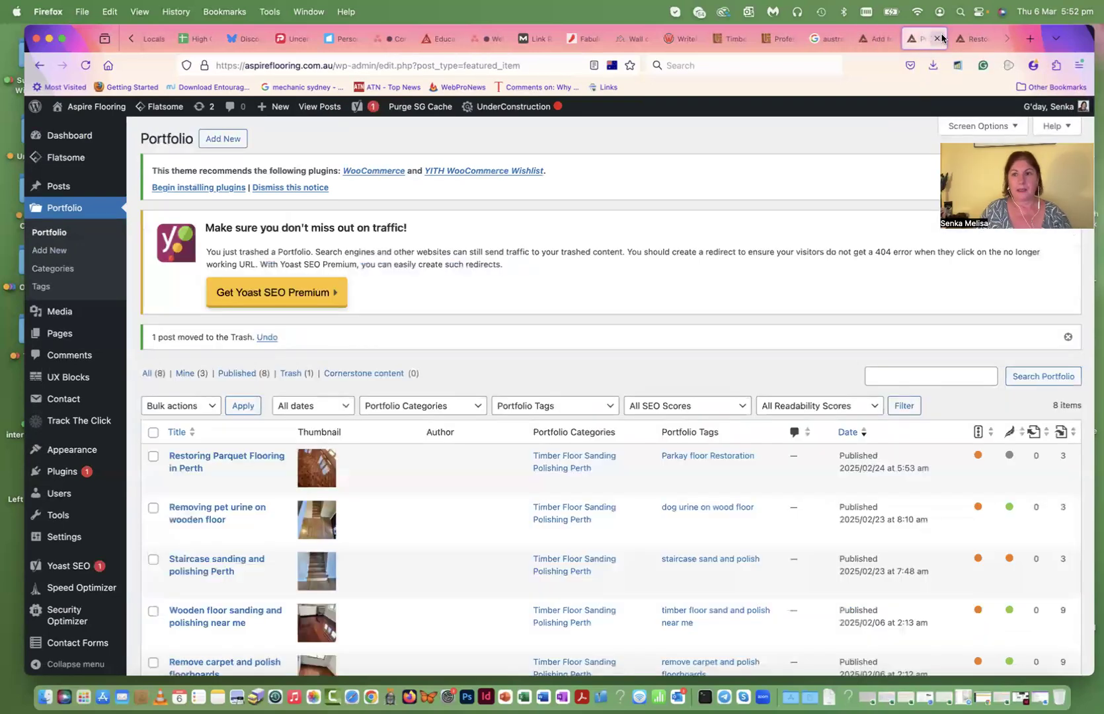
pyautogui.click(957, 39)
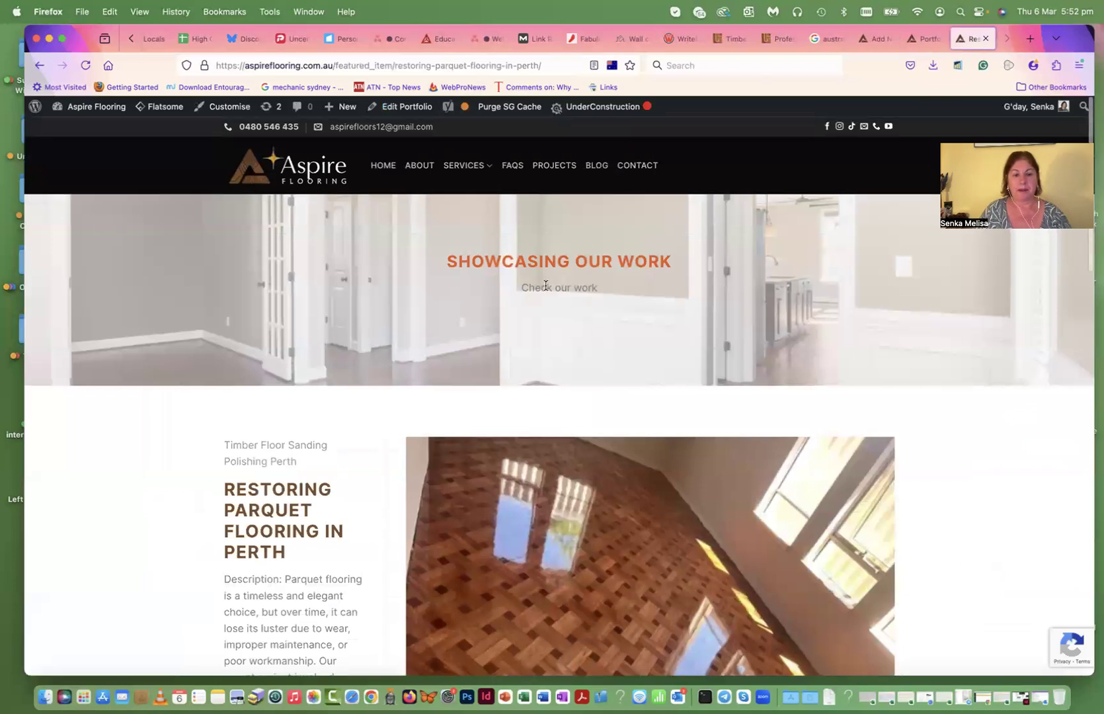
# - Edit Restoring Parquet Flooring in Perth and copy its [ux_slider] shortcodes through the description's opening
pyautogui.scroll(-1, 548, 285)
pyautogui.scroll(1, 503, 152)
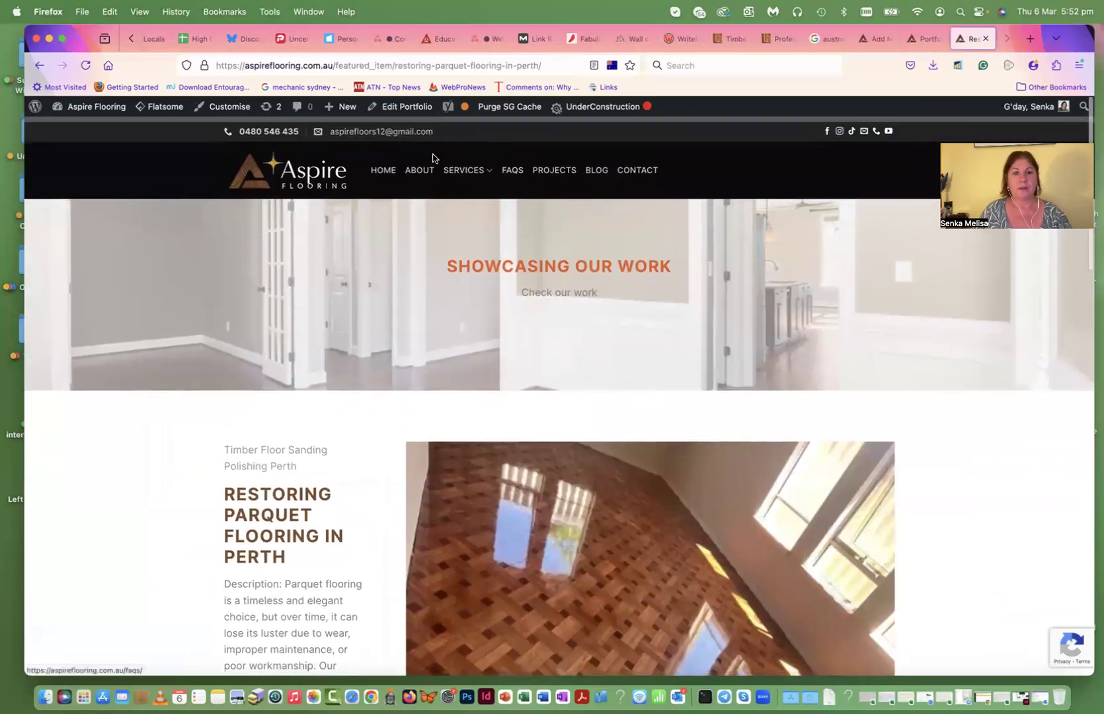
pyautogui.click(402, 109)
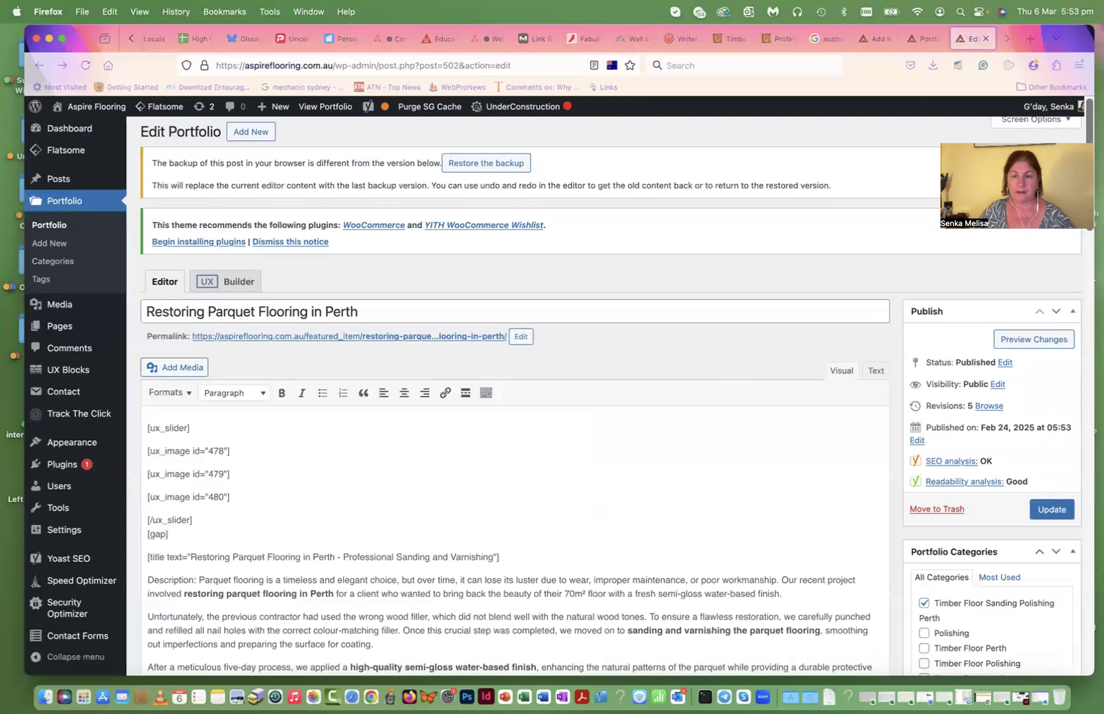
pyautogui.scroll(-1, 291, 572)
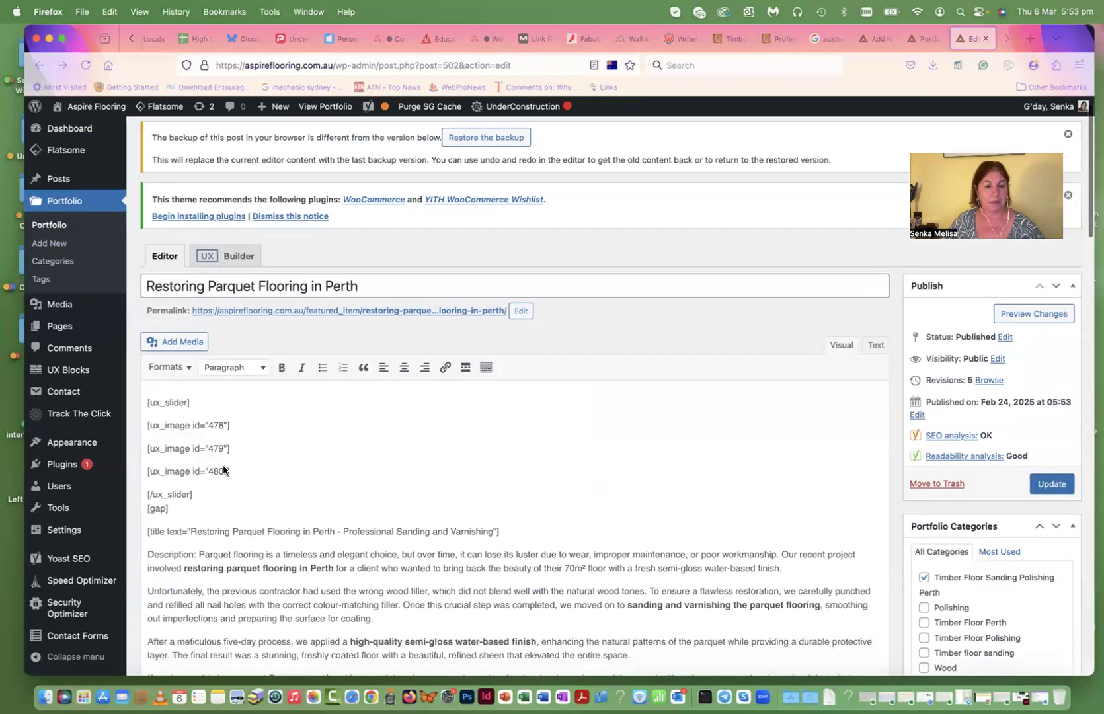
pyautogui.scroll(1, 228, 556)
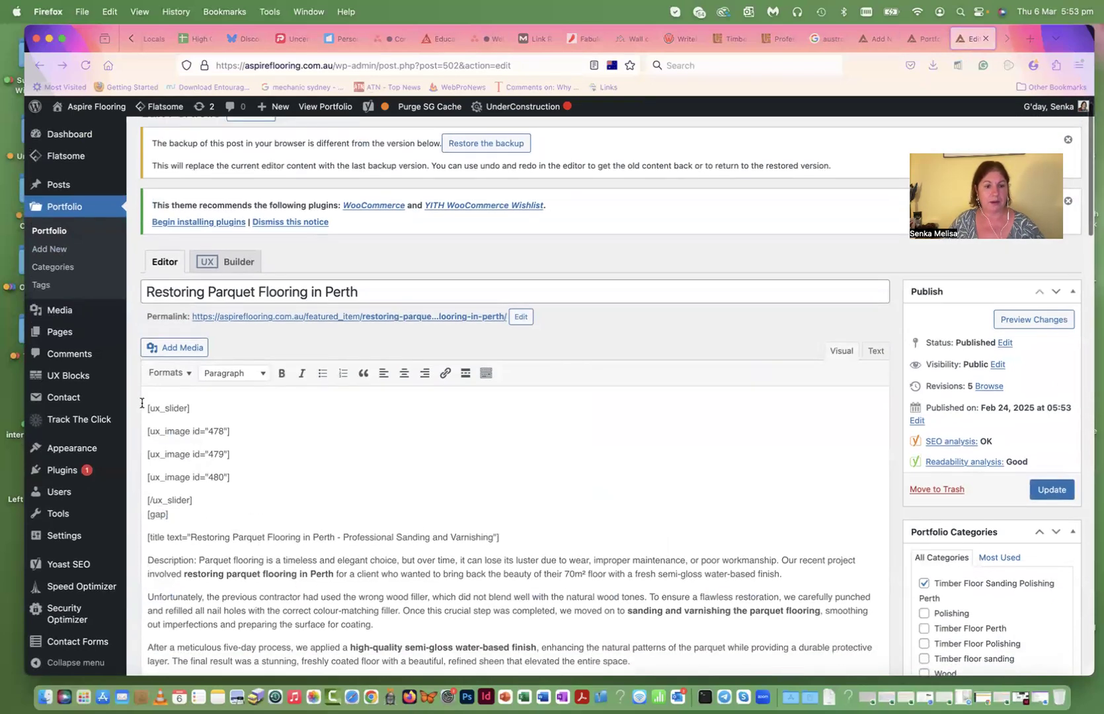
pyautogui.scroll(1, 224, 538)
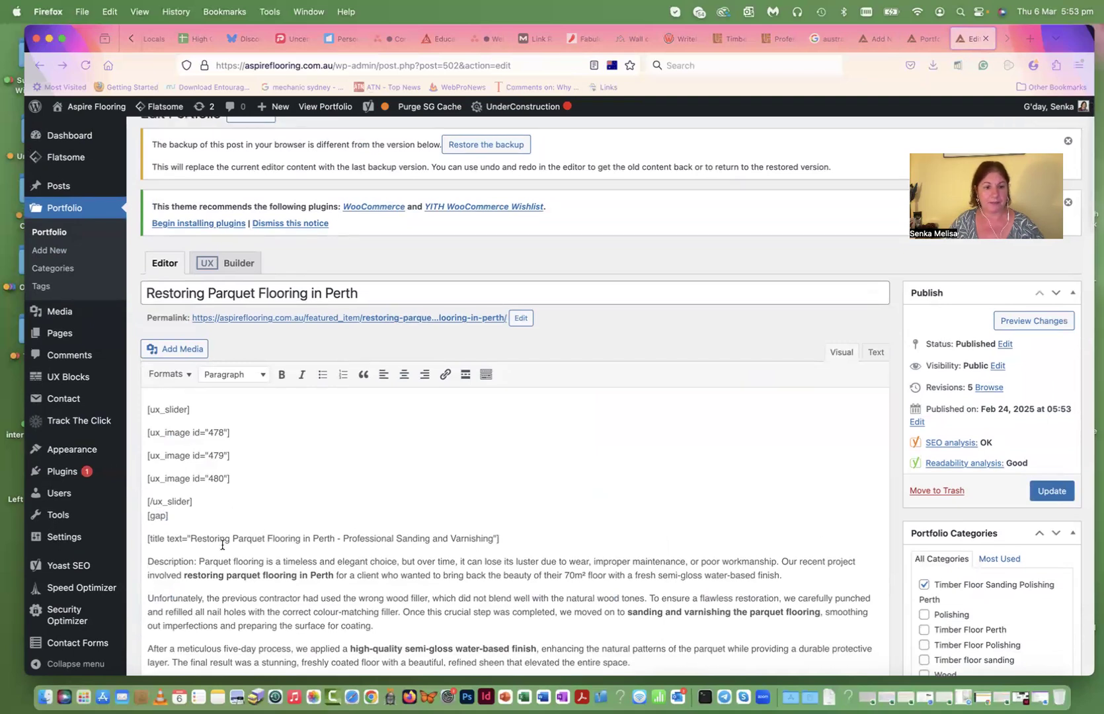
pyautogui.moveTo(312, 571); pyautogui.dragTo(138, 413)
pyautogui.press('super+c')
pyautogui.scroll(1, 374, 659)
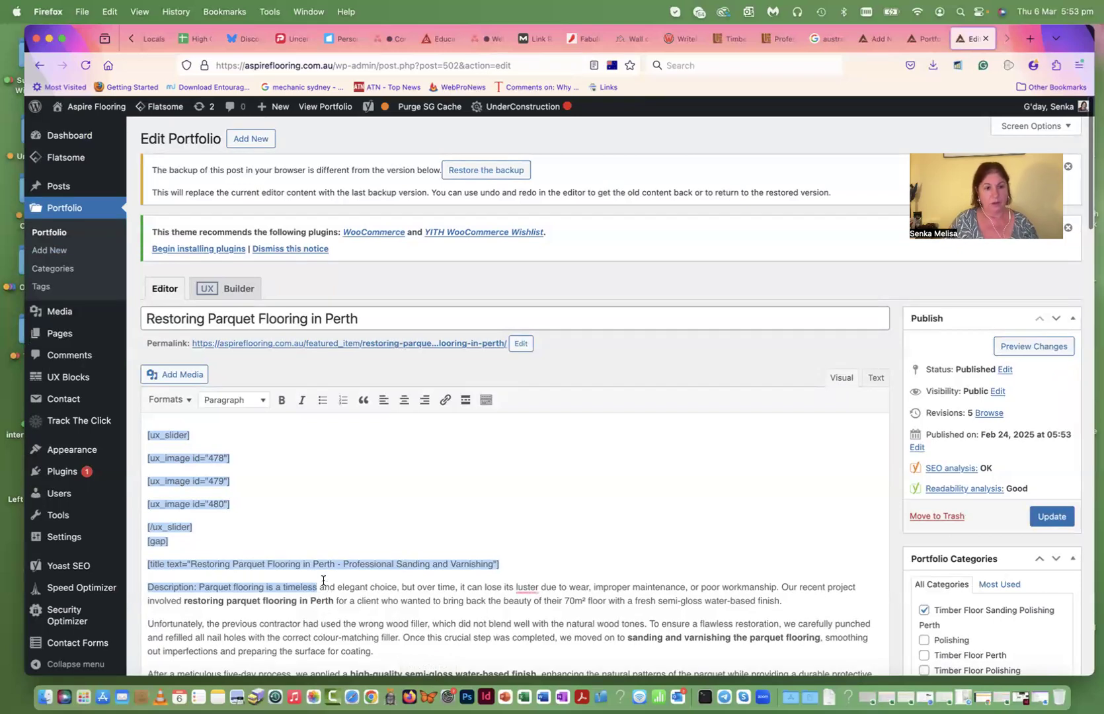
pyautogui.click(923, 38)
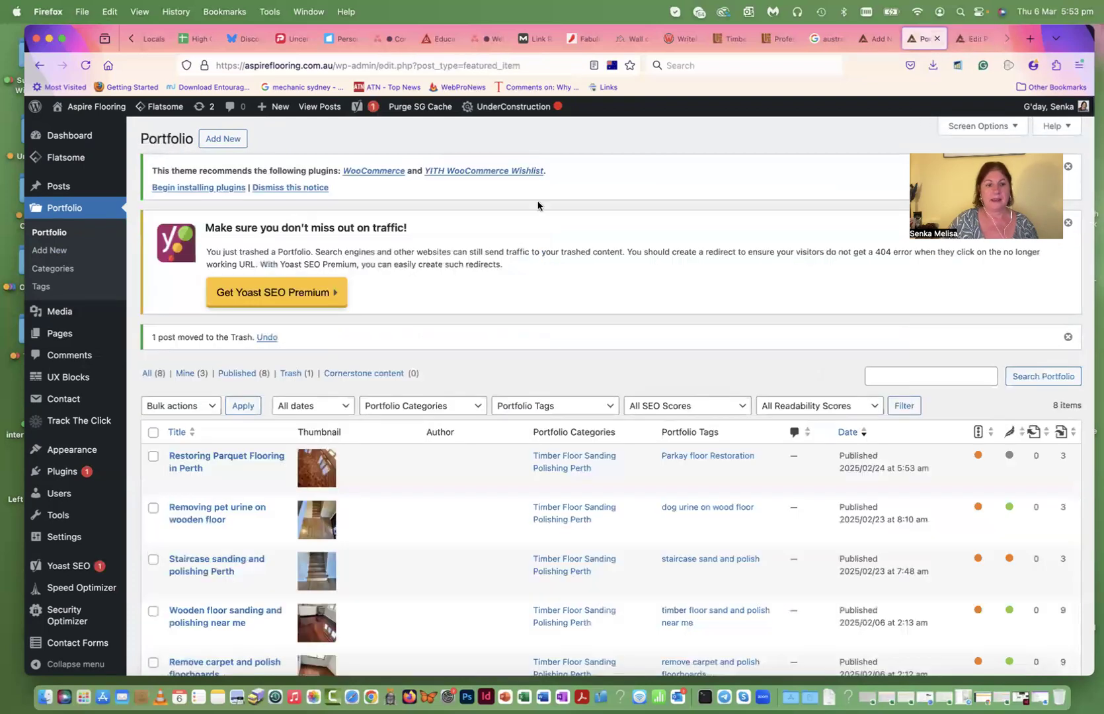
# - Paste the copied slider shortcodes, title line and opening description into the new portfolio item's body
pyautogui.click(876, 41)
pyautogui.moveTo(873, 35); pyautogui.dragTo(922, 38)
pyautogui.click(220, 370)
pyautogui.press('super+v')
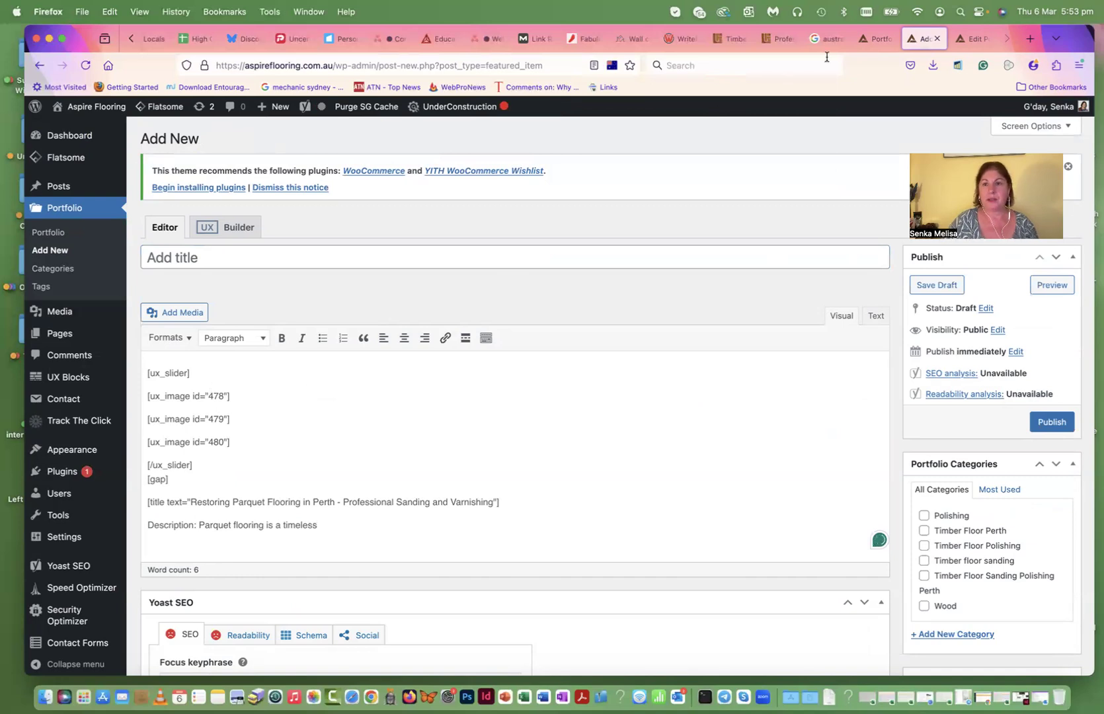
pyautogui.click(866, 37)
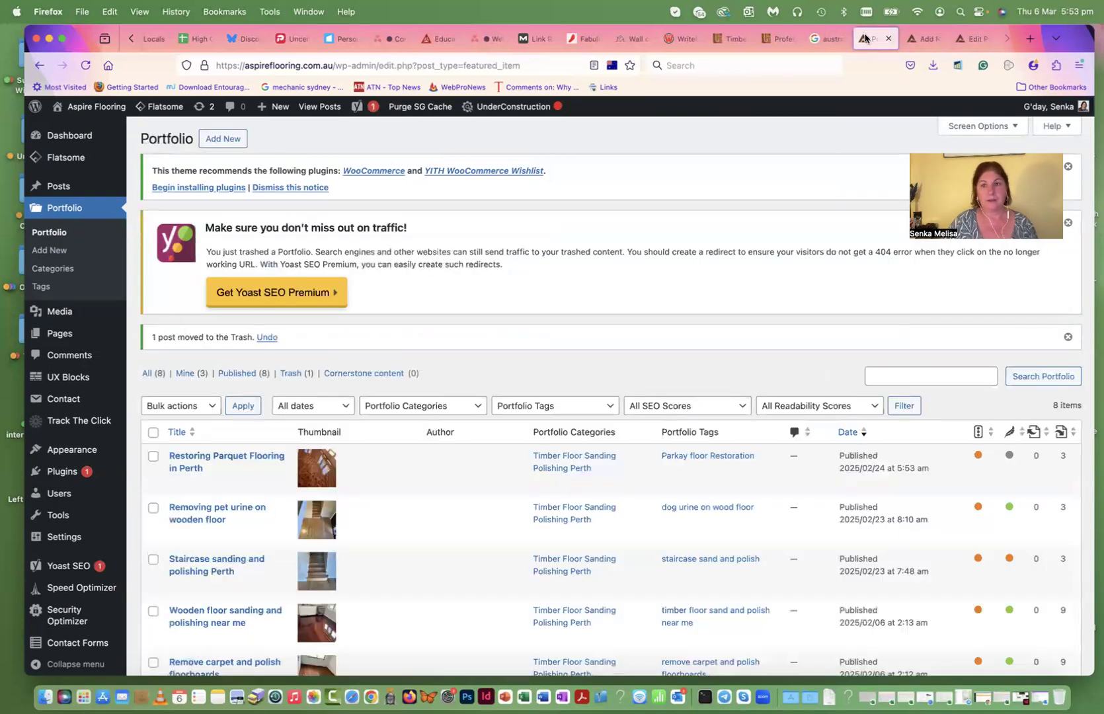
# - Browse photo details in the Media Library
pyautogui.moveTo(69, 133)
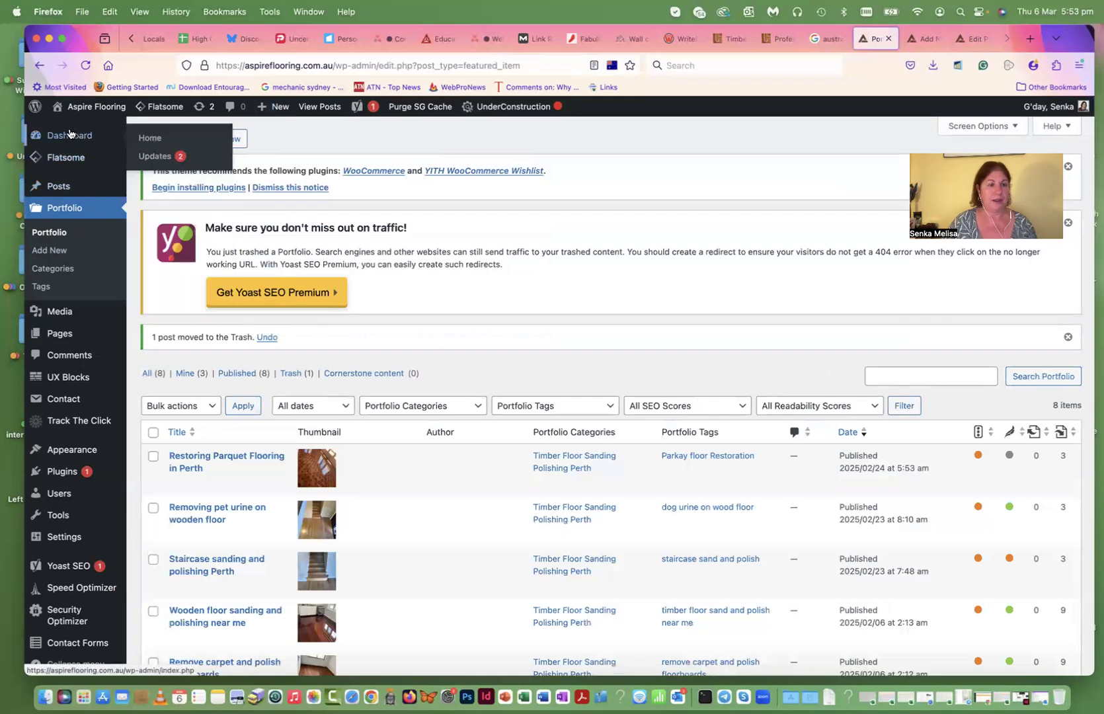
pyautogui.moveTo(56, 315)
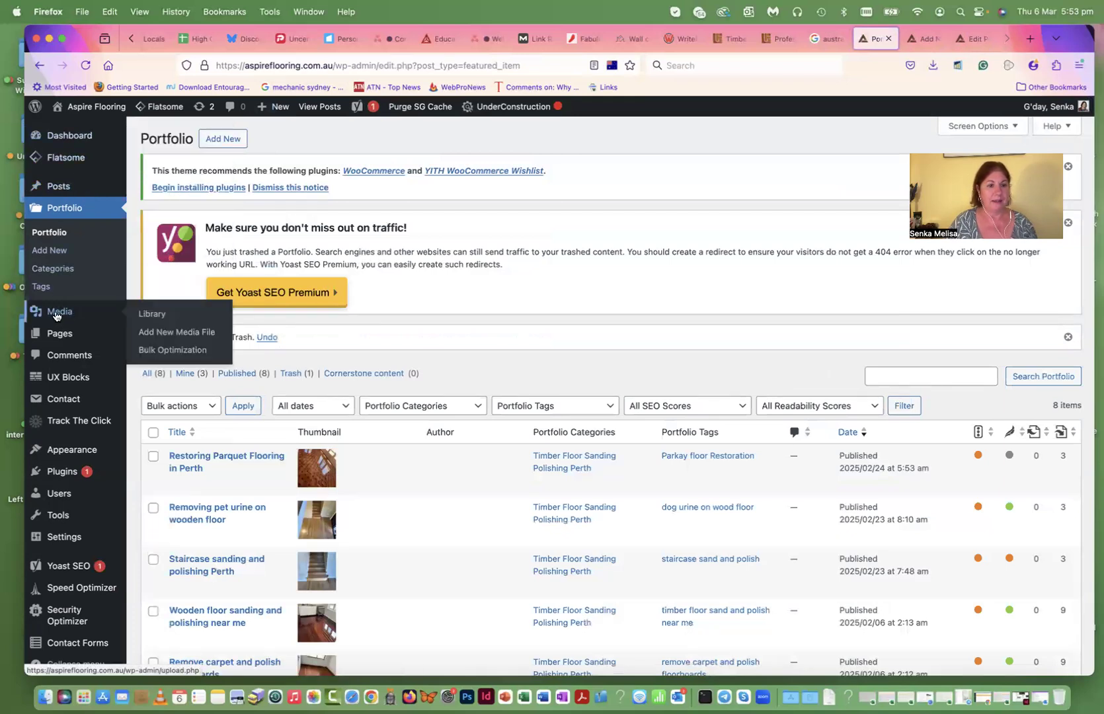
pyautogui.click(56, 315)
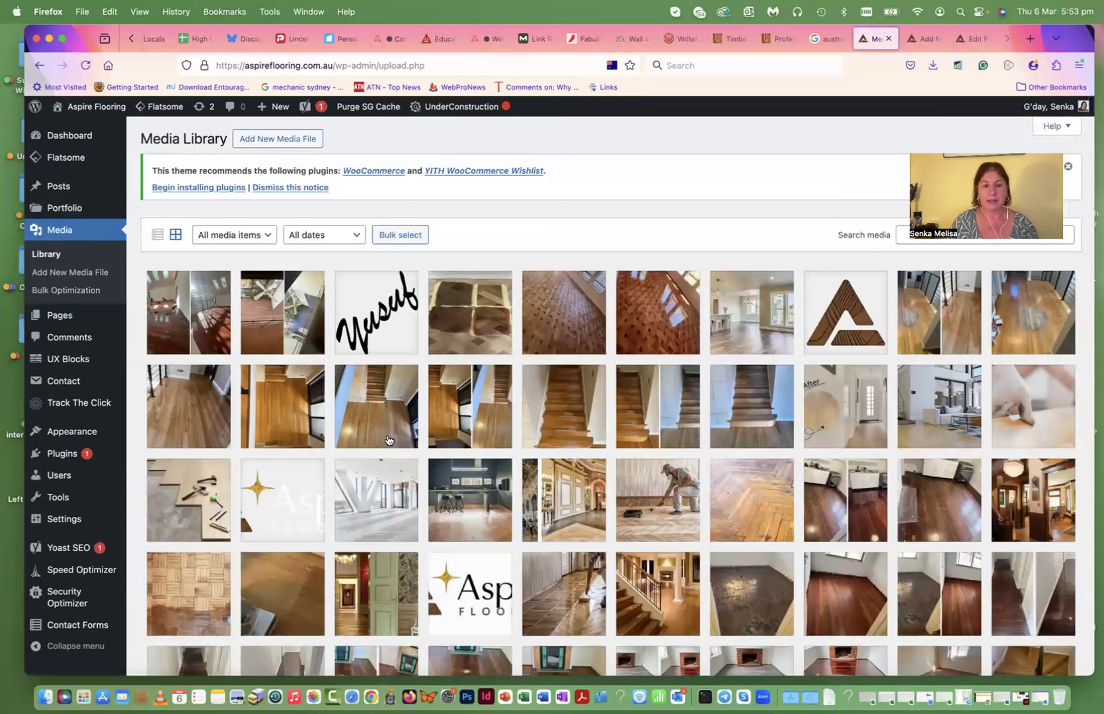
pyautogui.click(211, 322)
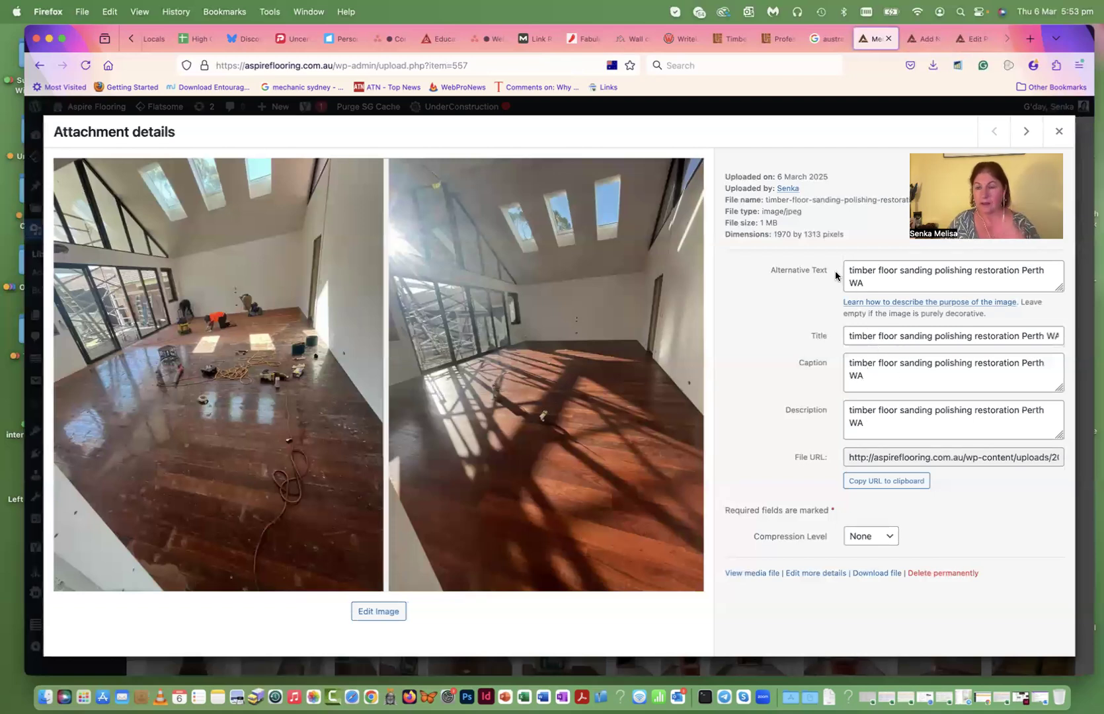
pyautogui.click(1057, 131)
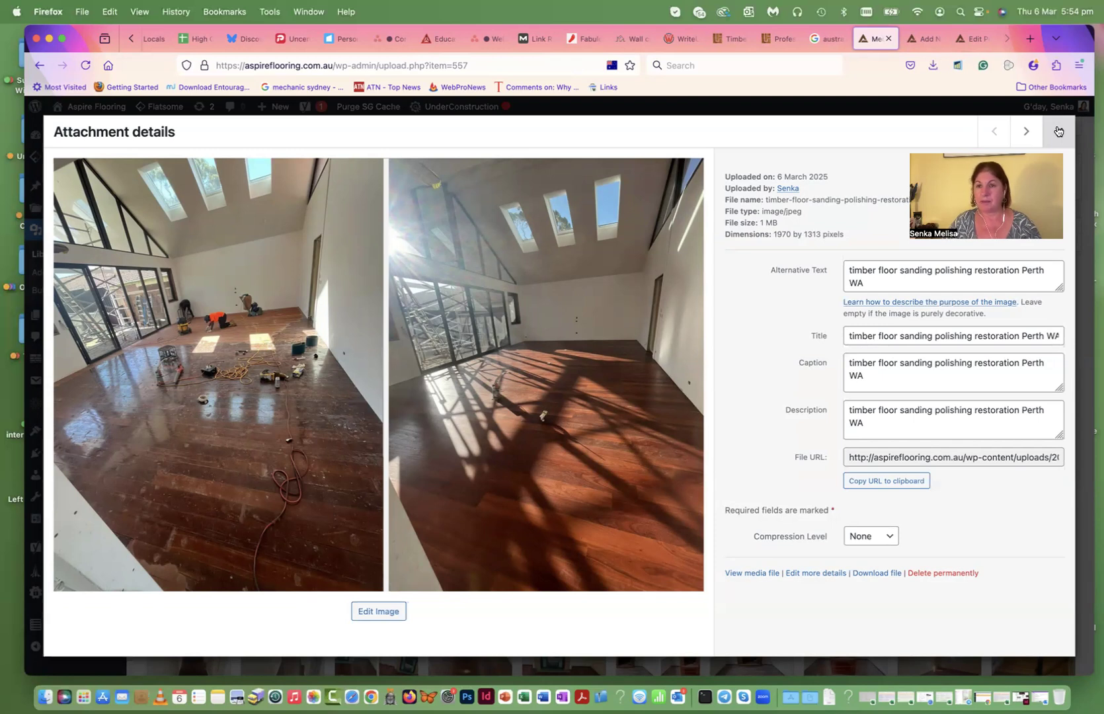
pyautogui.click(1057, 130)
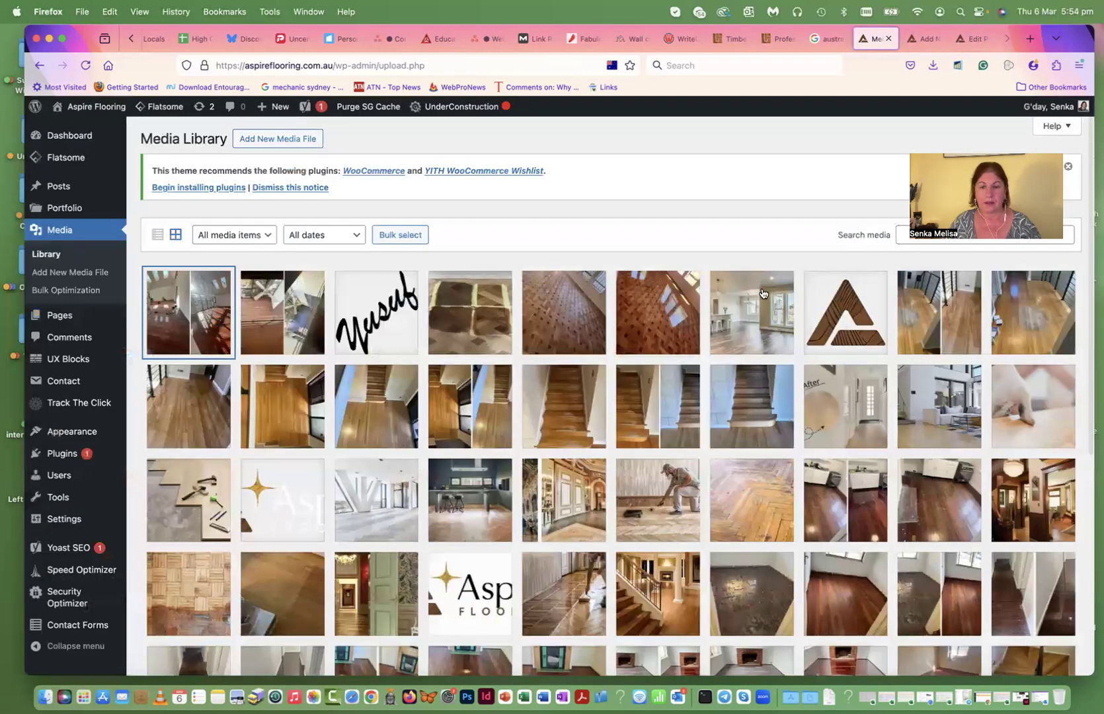
pyautogui.scroll(-1, 757, 294)
pyautogui.scroll(-5, 758, 295)
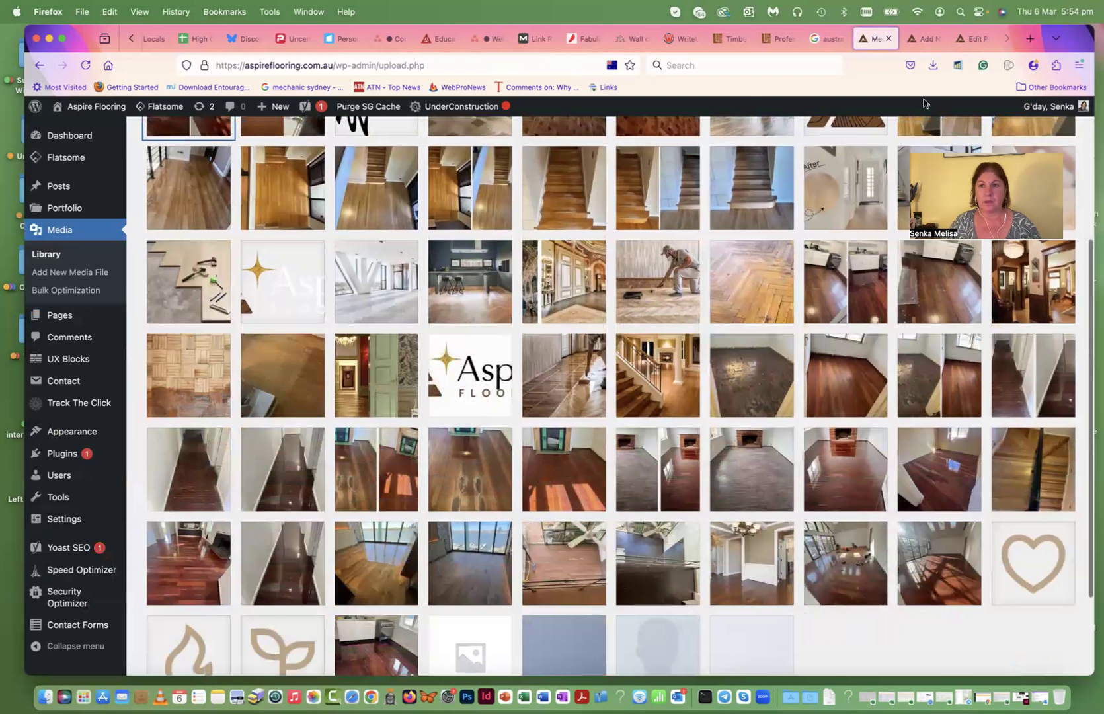
pyautogui.click(925, 38)
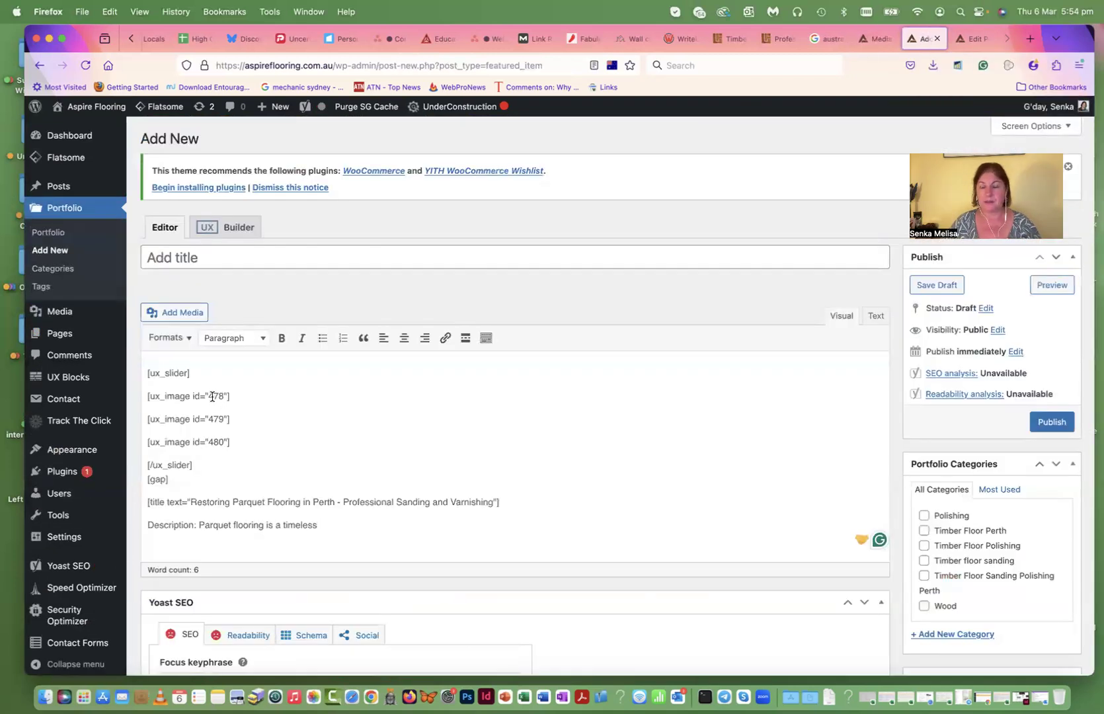
# - Read the Polishing tasmanian oak floorboards photo's ID 118 from its details URL
pyautogui.click(873, 38)
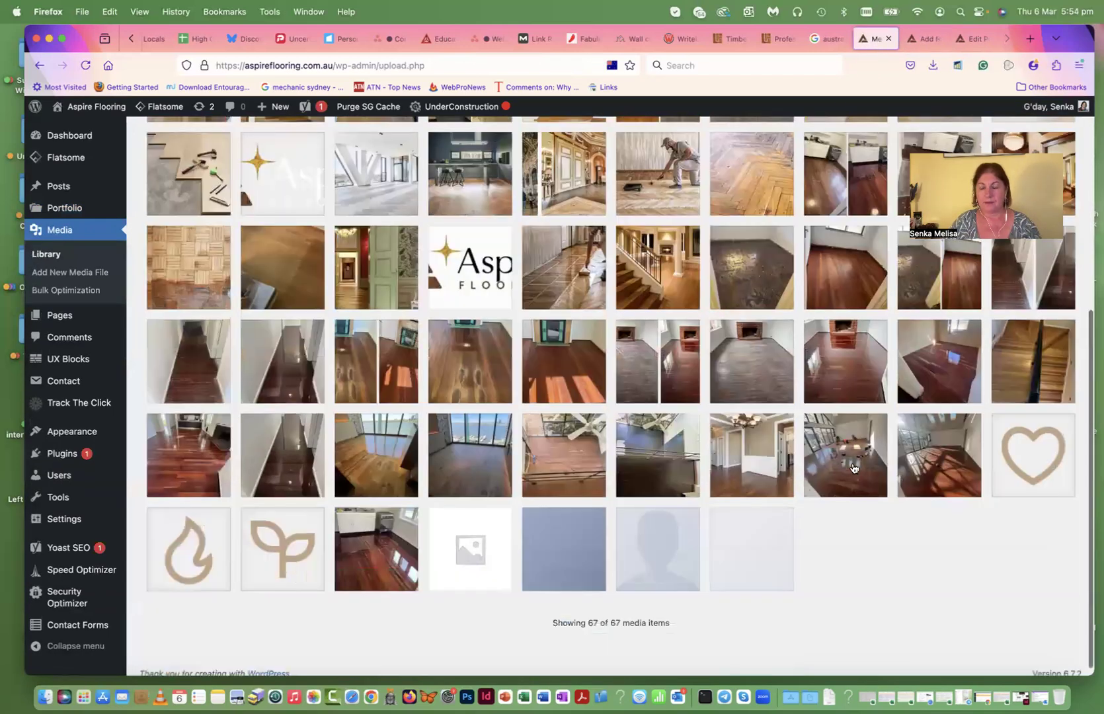
pyautogui.click(930, 463)
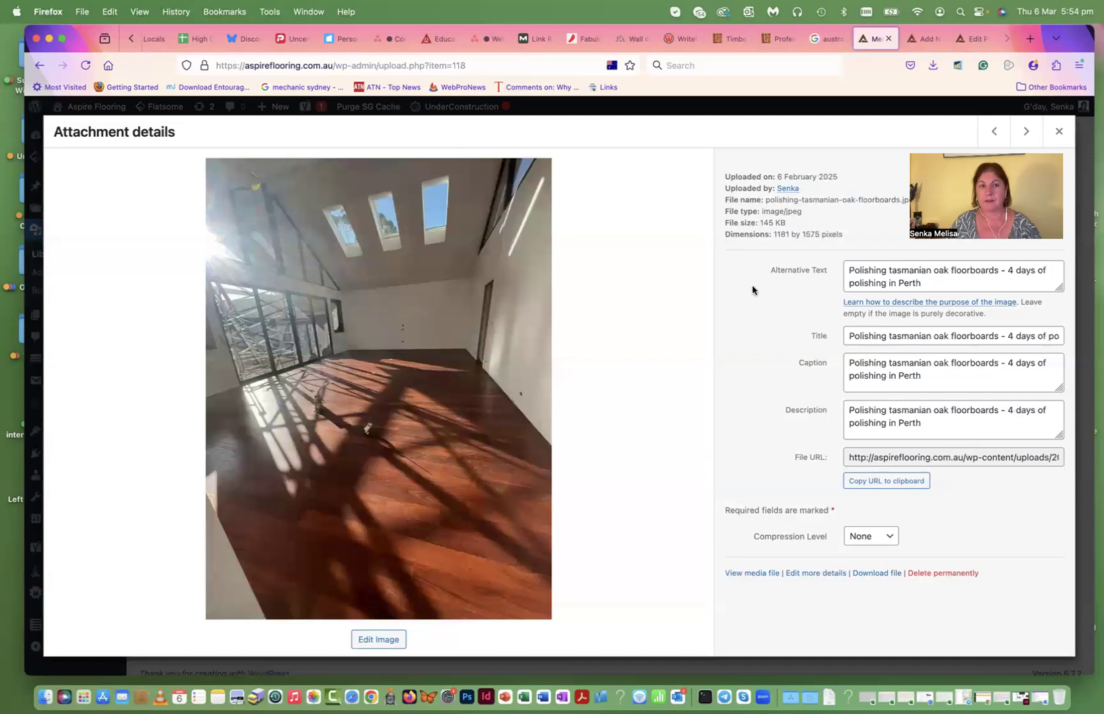
pyautogui.click(466, 66)
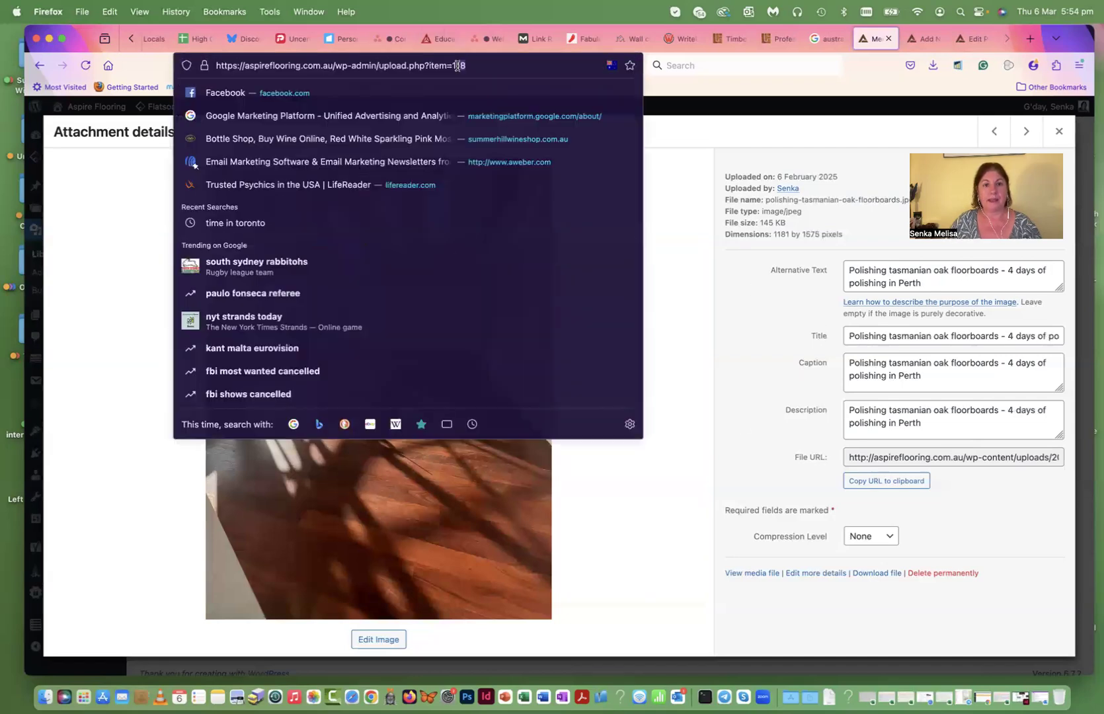
pyautogui.click(911, 39)
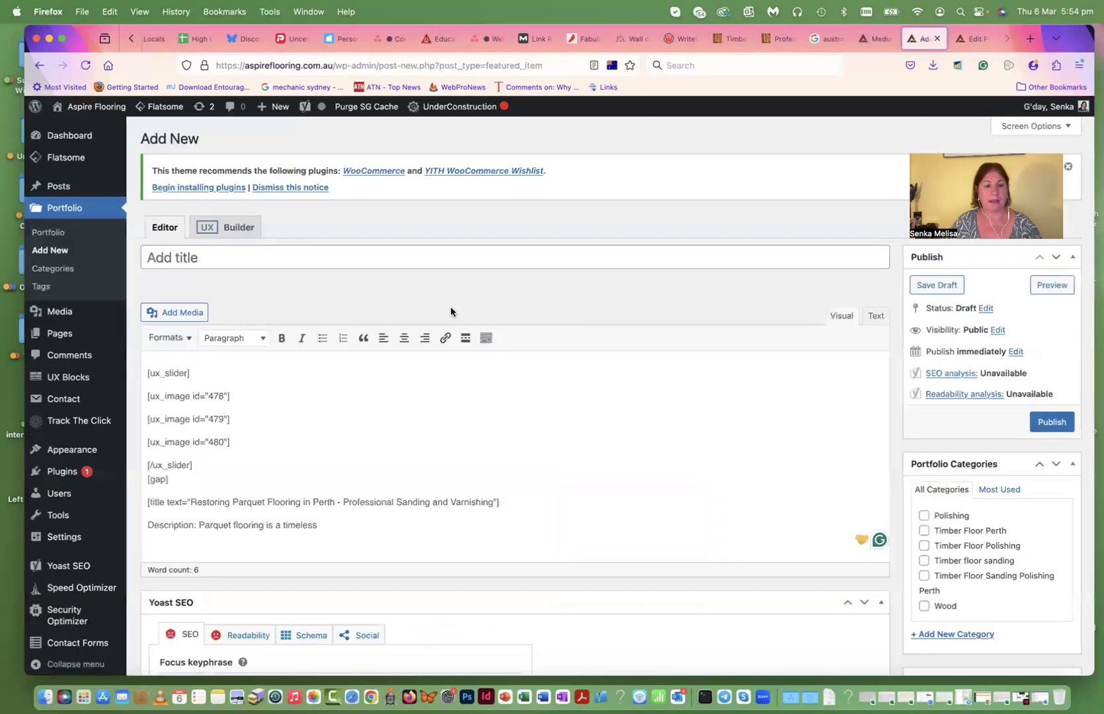
# - Change the first slider image ID from 478 to 118 and the second to 119
pyautogui.doubleClick(213, 396)
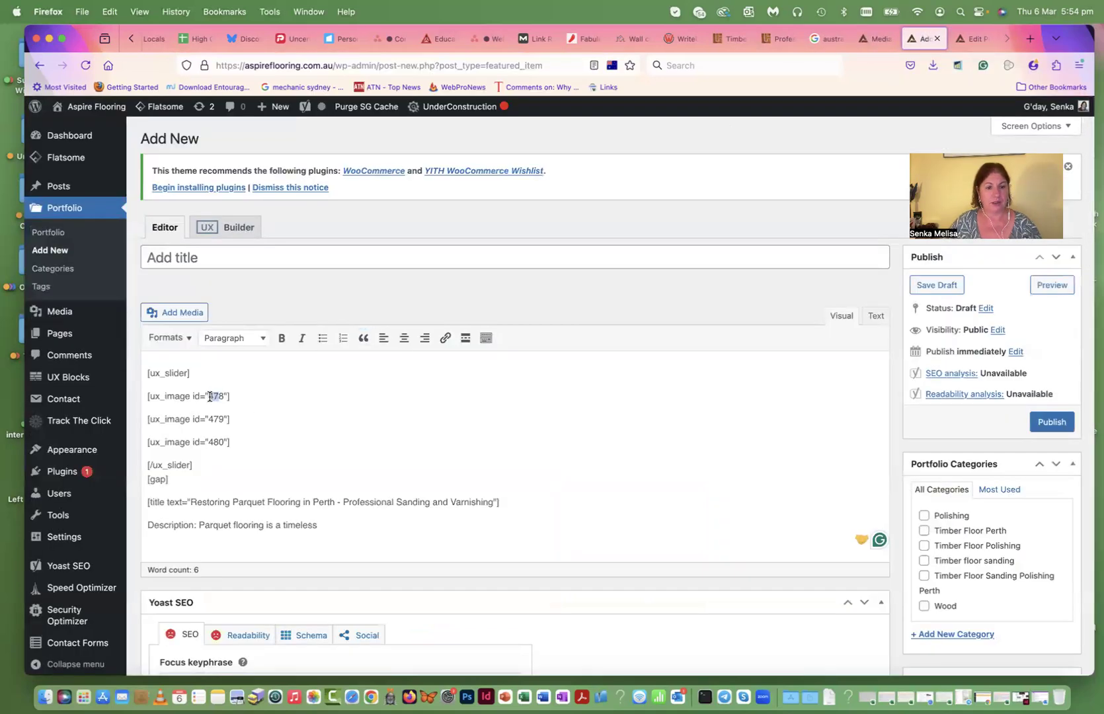
pyautogui.write('118')
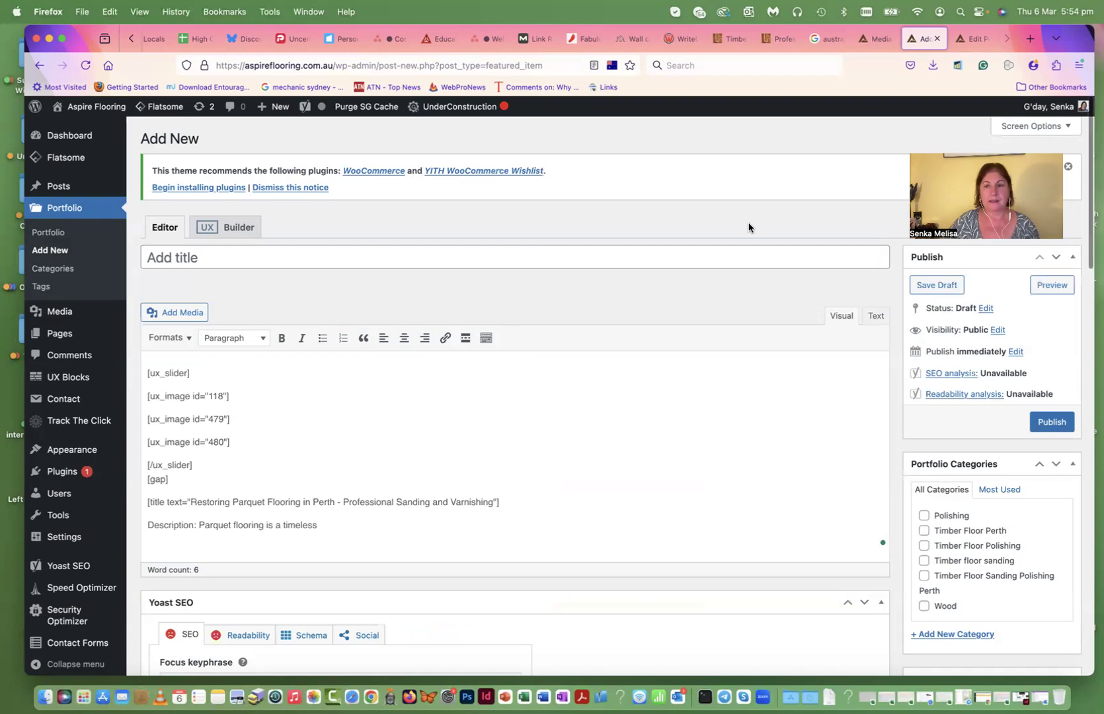
pyautogui.click(878, 38)
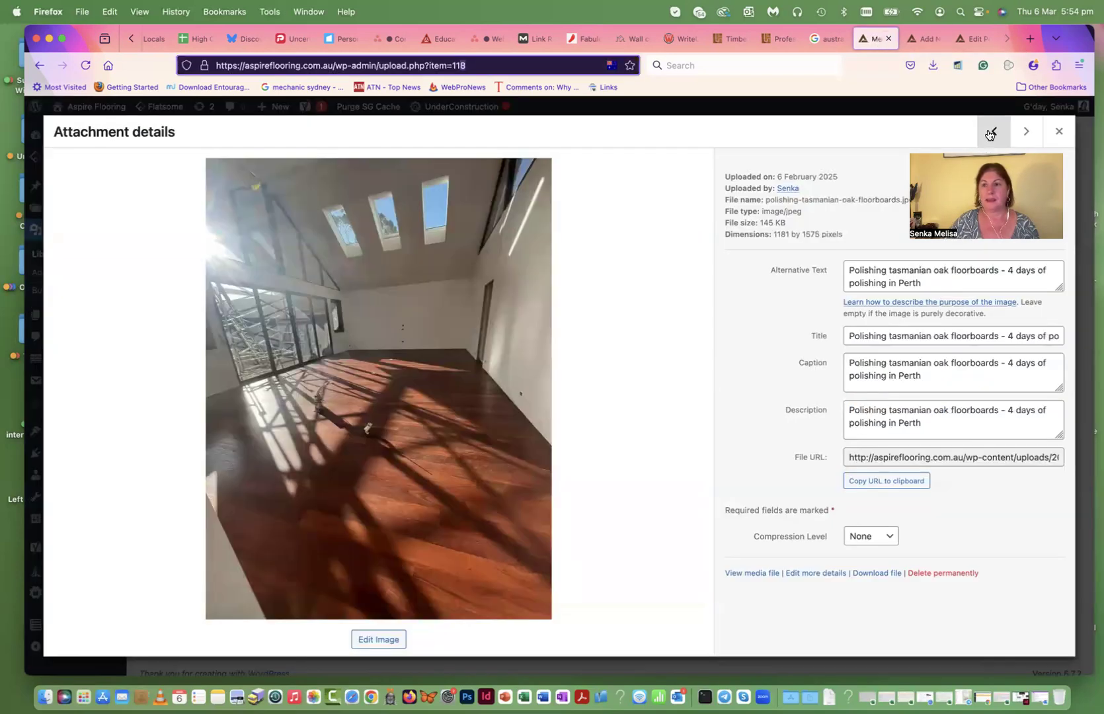
pyautogui.click(990, 132)
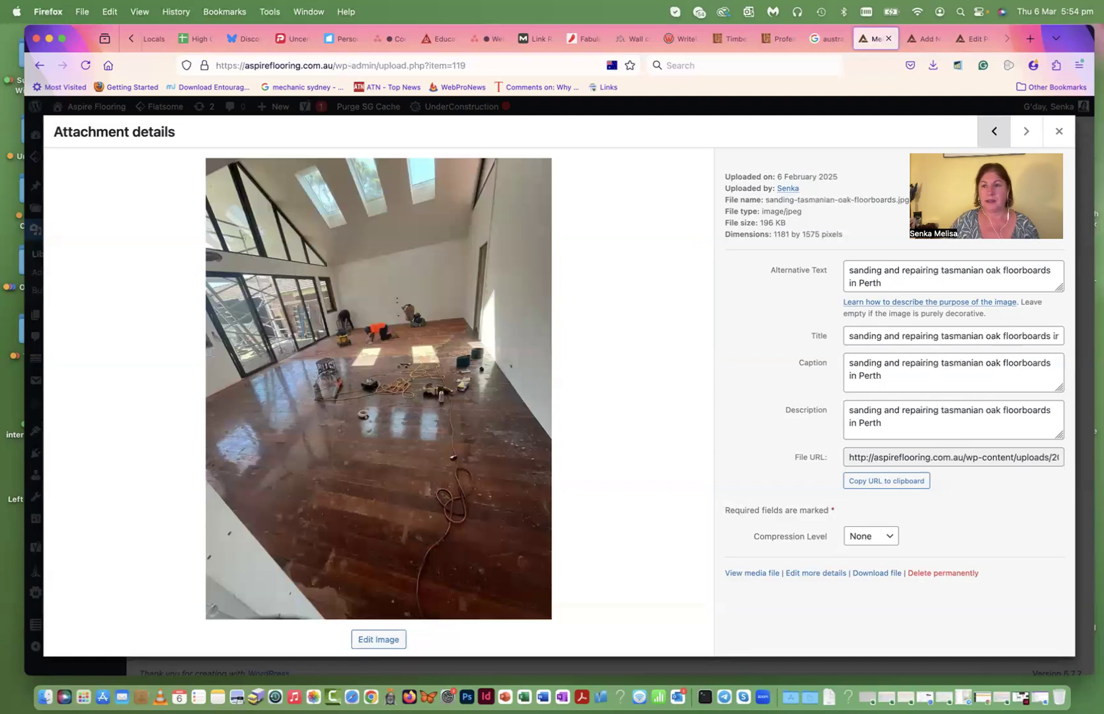
pyautogui.click(924, 38)
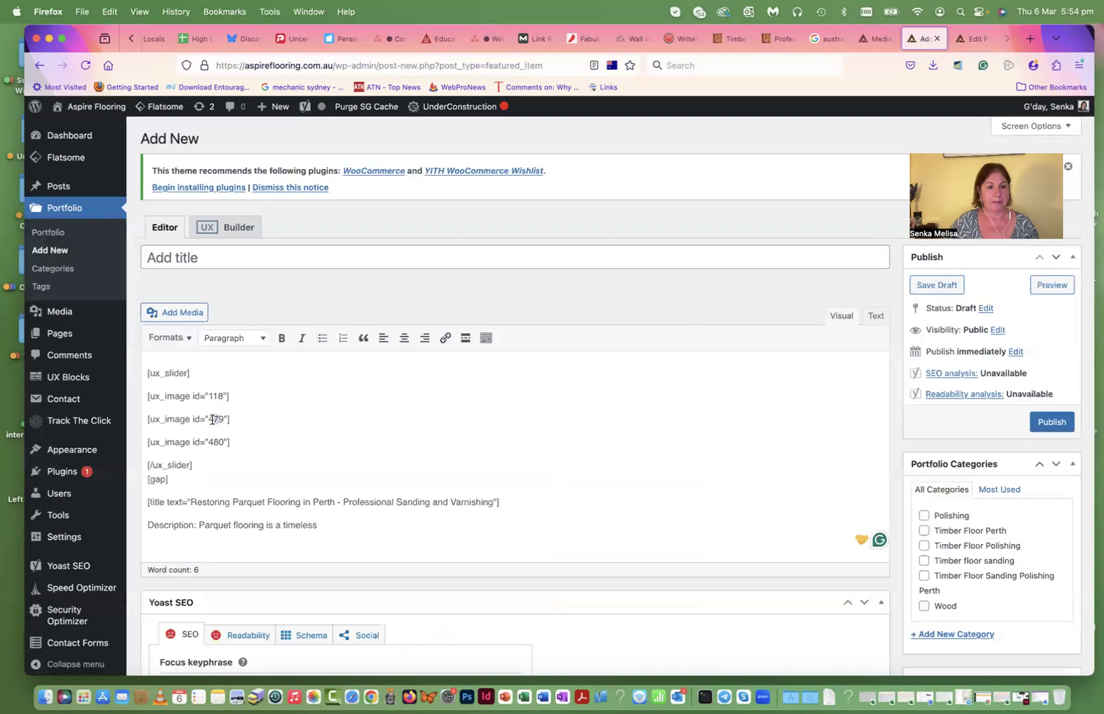
pyautogui.write('11')
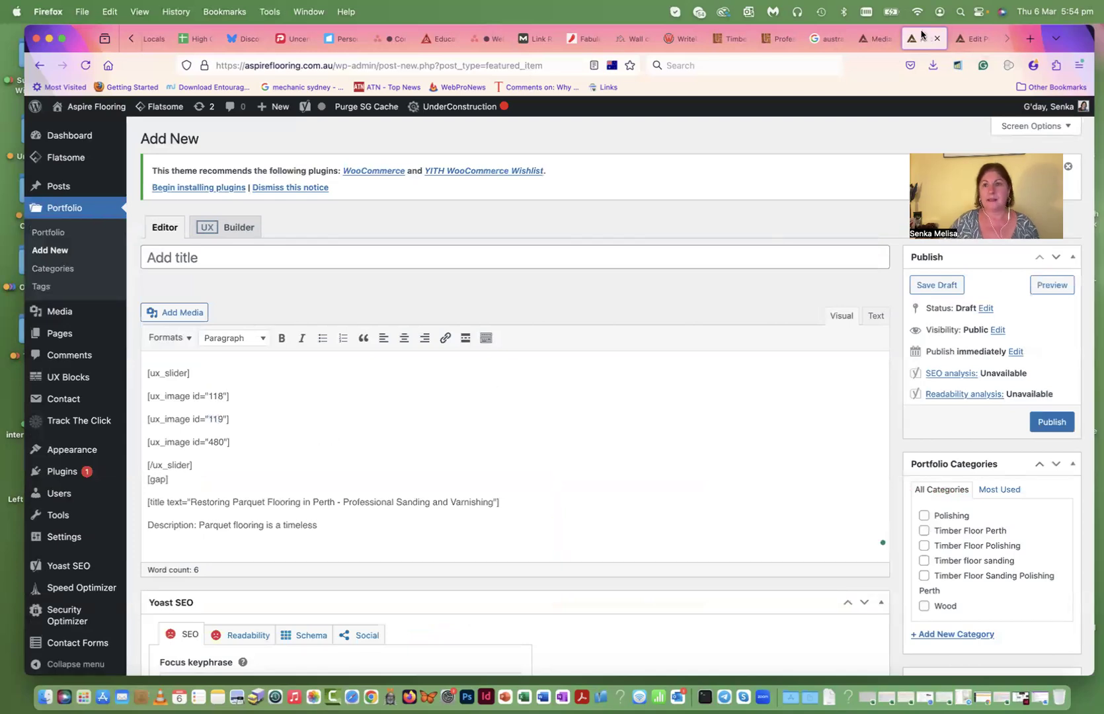
# - Look up the before-and-after image and replace the last slider ID 480 with 557
pyautogui.click(875, 39)
pyautogui.click(1066, 130)
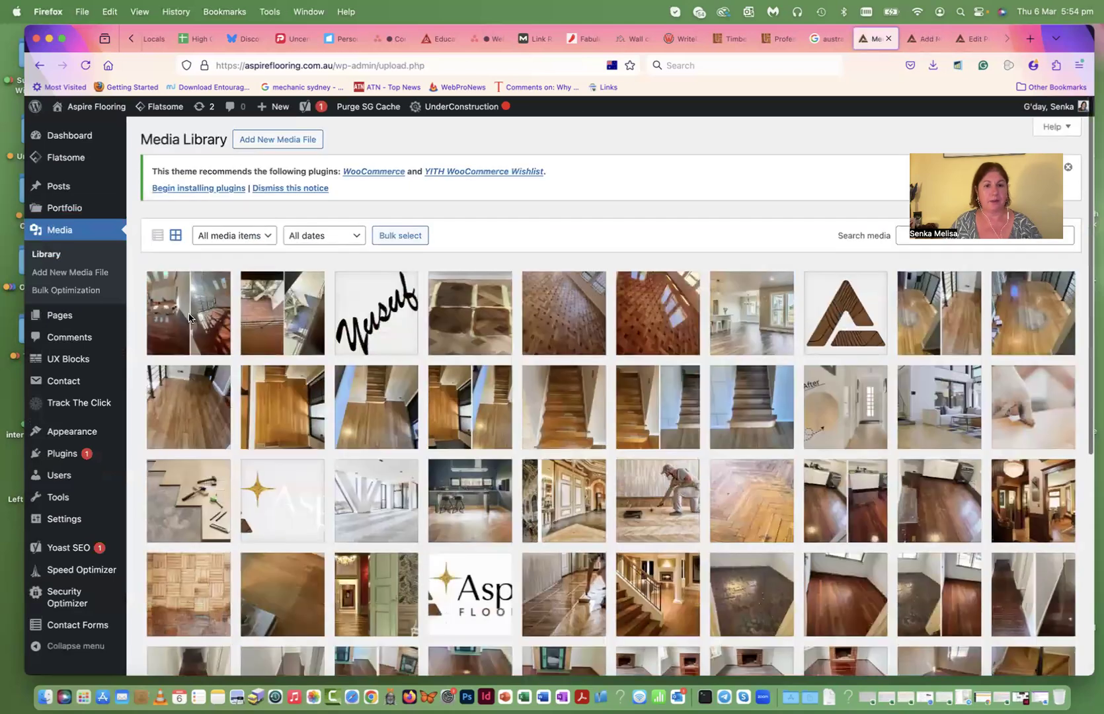
pyautogui.click(188, 318)
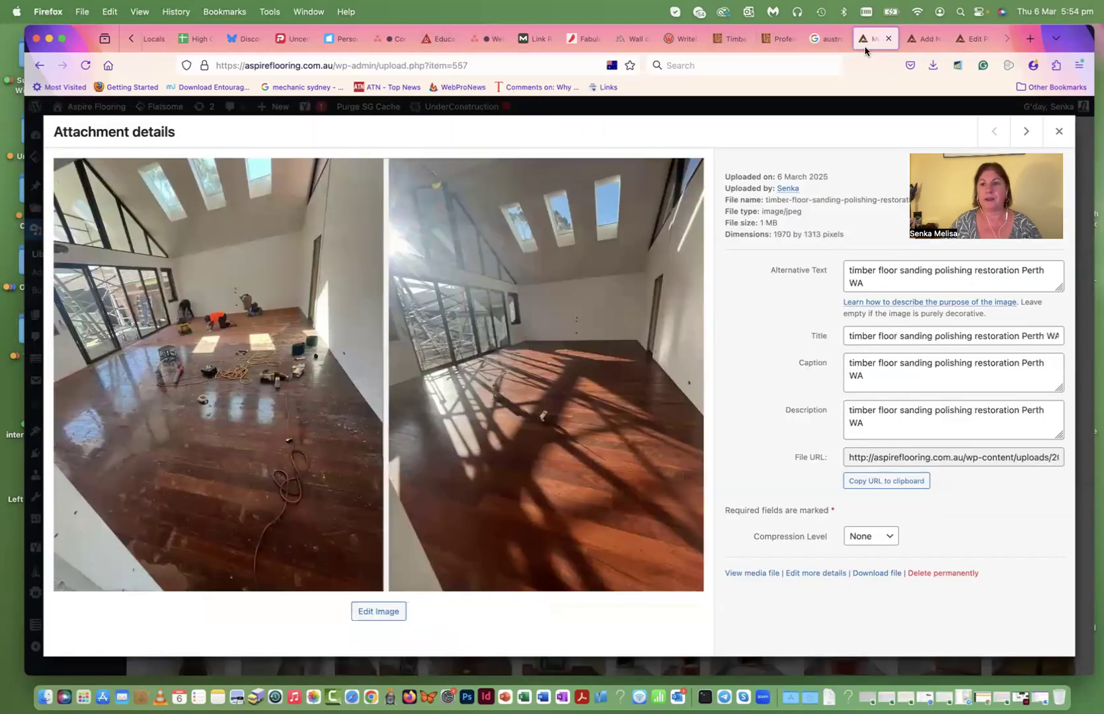
pyautogui.click(922, 38)
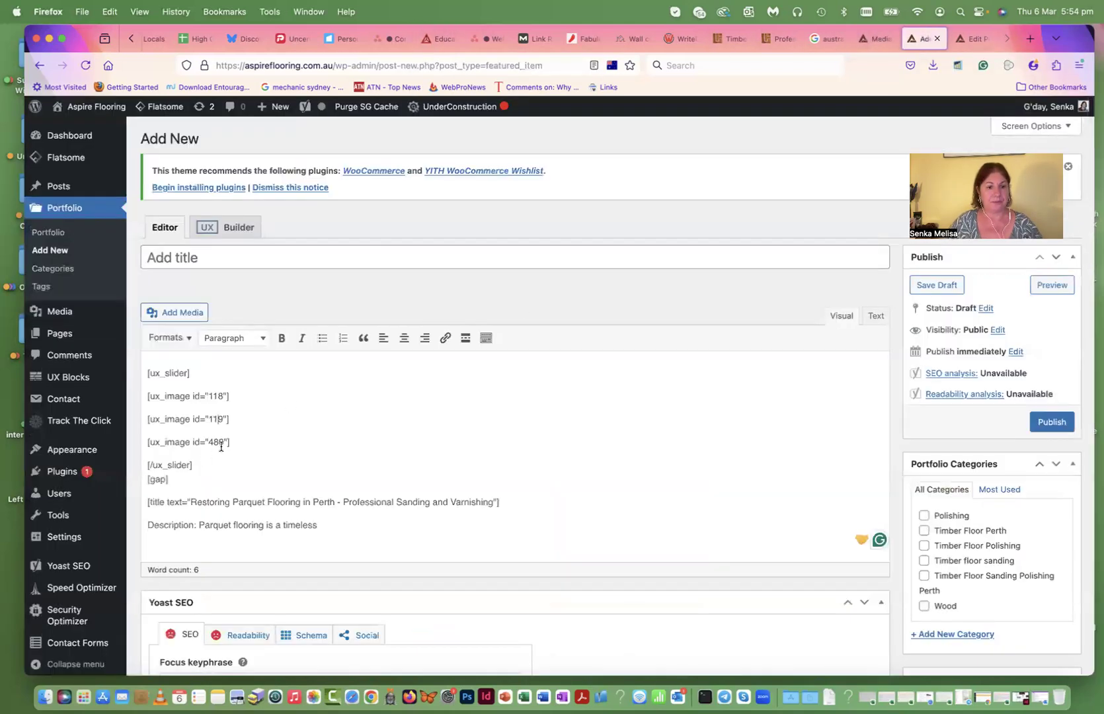
pyautogui.moveTo(212, 444); pyautogui.dragTo(209, 444)
pyautogui.write('557')
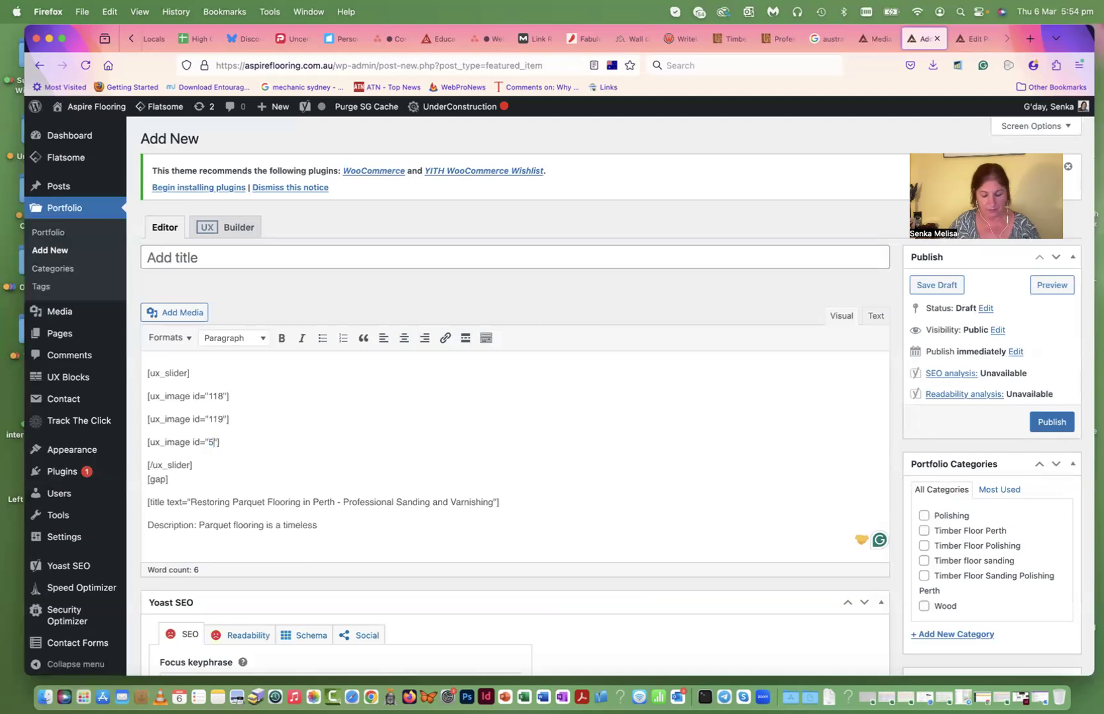
# - Launch Microsoft Word from the Dock to fetch the description text
pyautogui.scroll(-15, 247, 493)
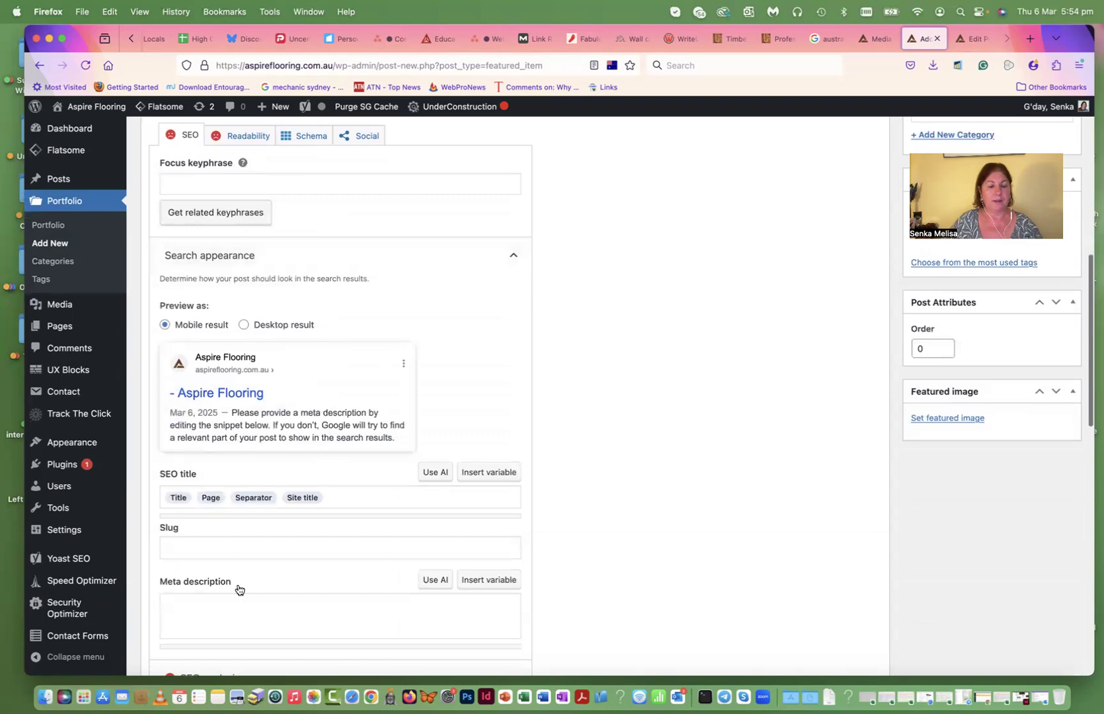
pyautogui.scroll(1, 384, 577)
pyautogui.scroll(2, 386, 574)
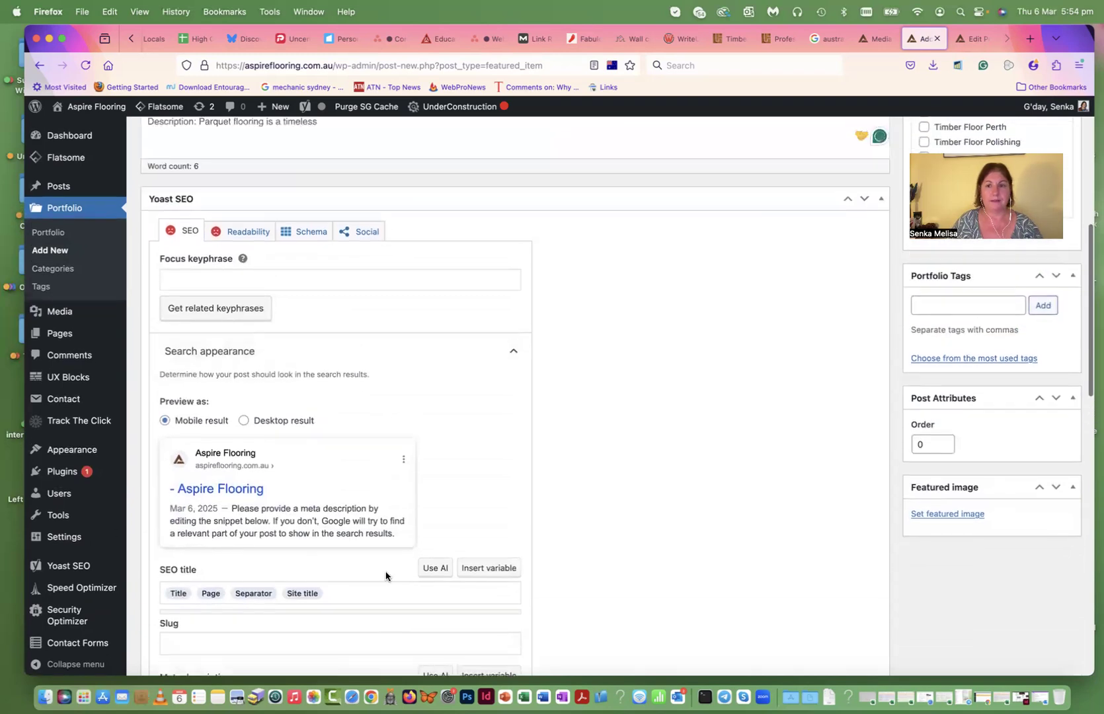
pyautogui.scroll(-5, 386, 574)
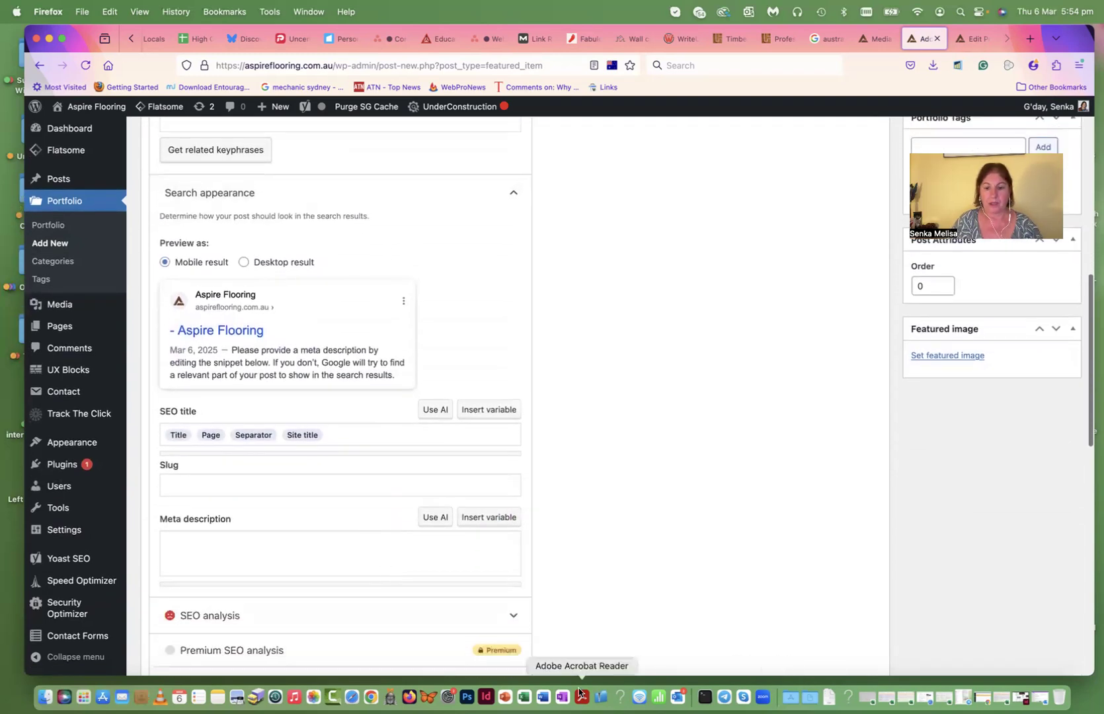
pyautogui.click(544, 695)
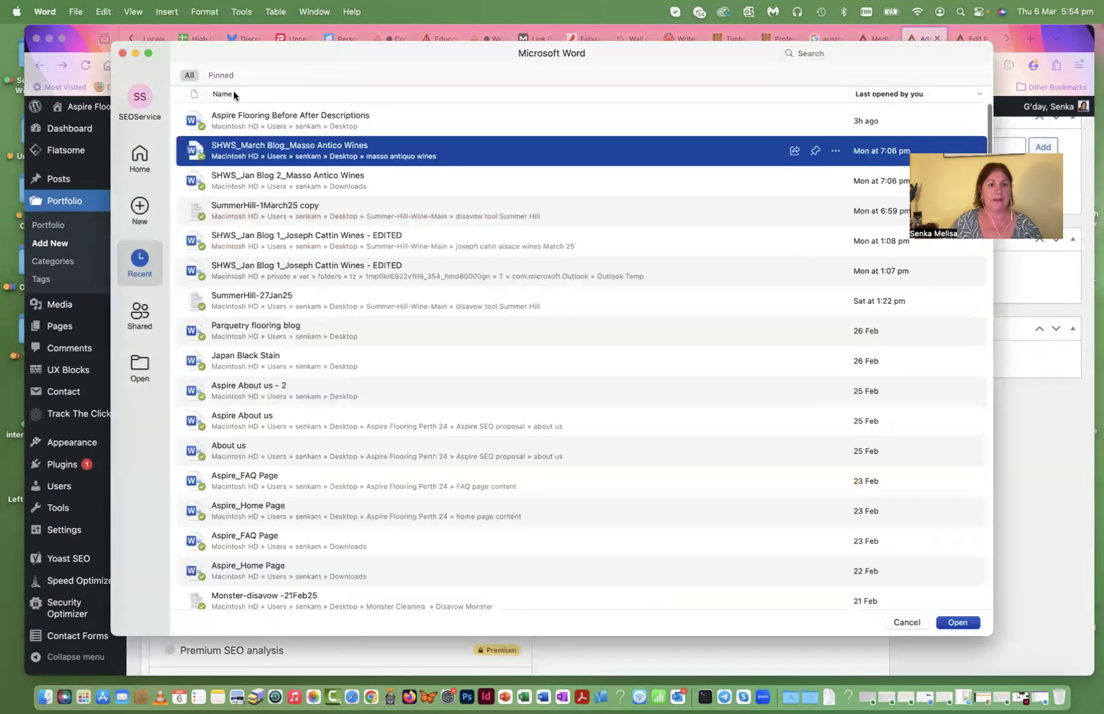
# - Open the Aspire Flooring Before After Descriptions document in Word
pyautogui.click(230, 118)
pyautogui.doubleClick(232, 118)
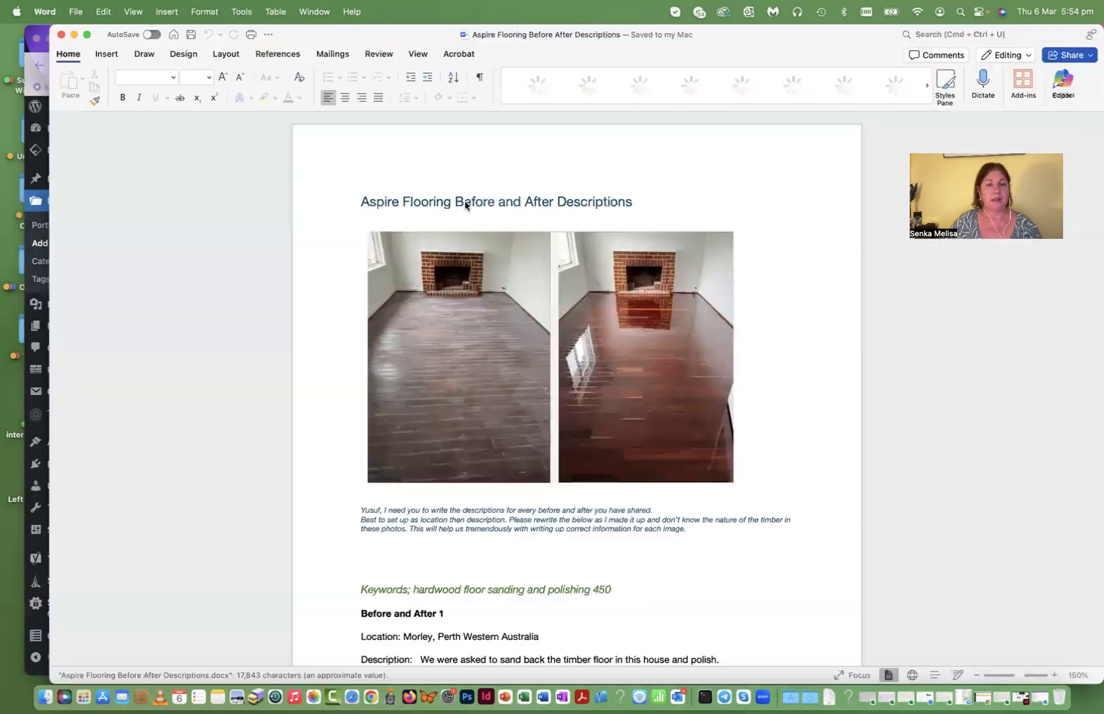
pyautogui.scroll(-5, 557, 255)
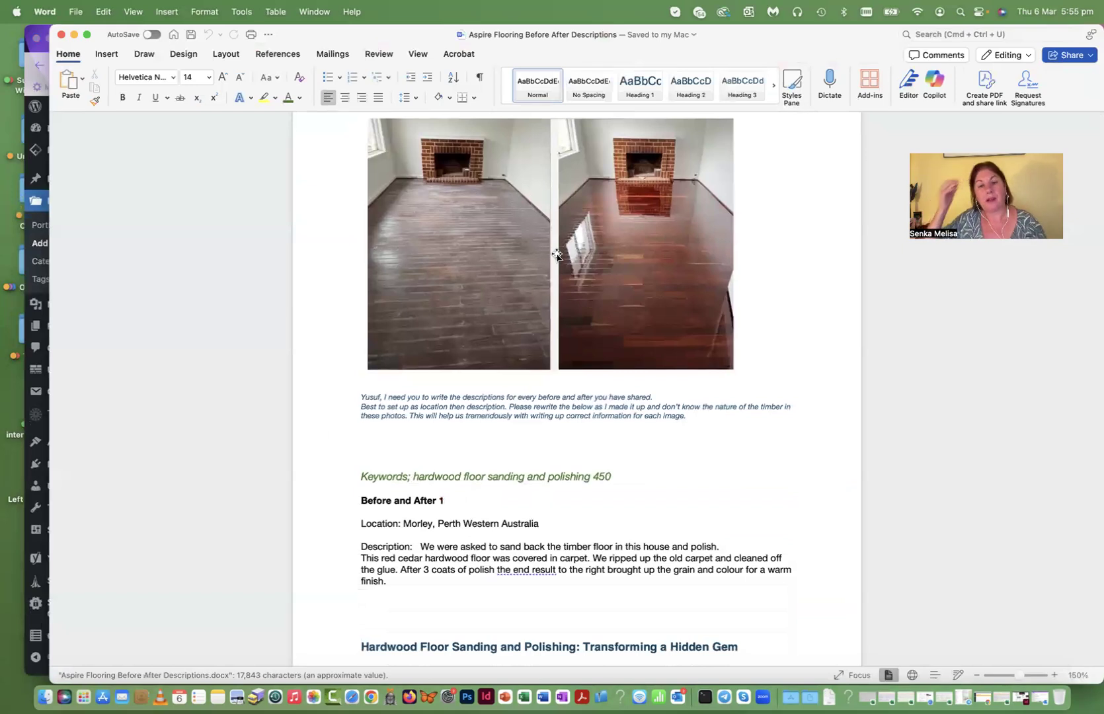
pyautogui.scroll(-10, 558, 255)
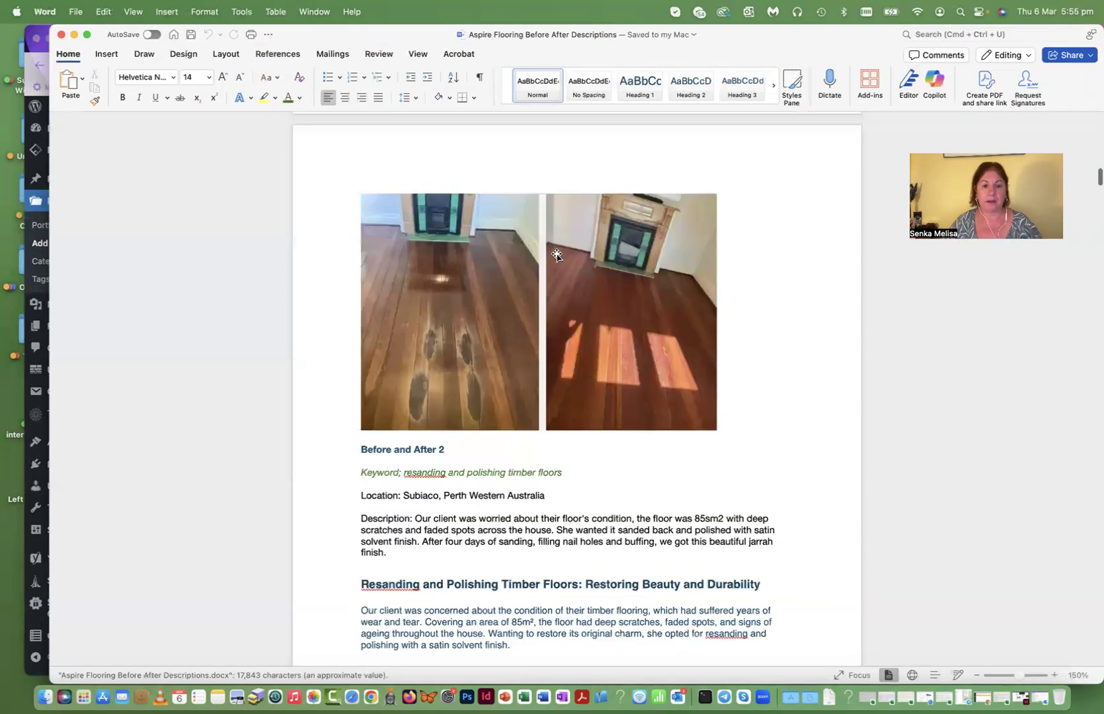
pyautogui.scroll(-15, 557, 254)
pyautogui.scroll(-5, 555, 253)
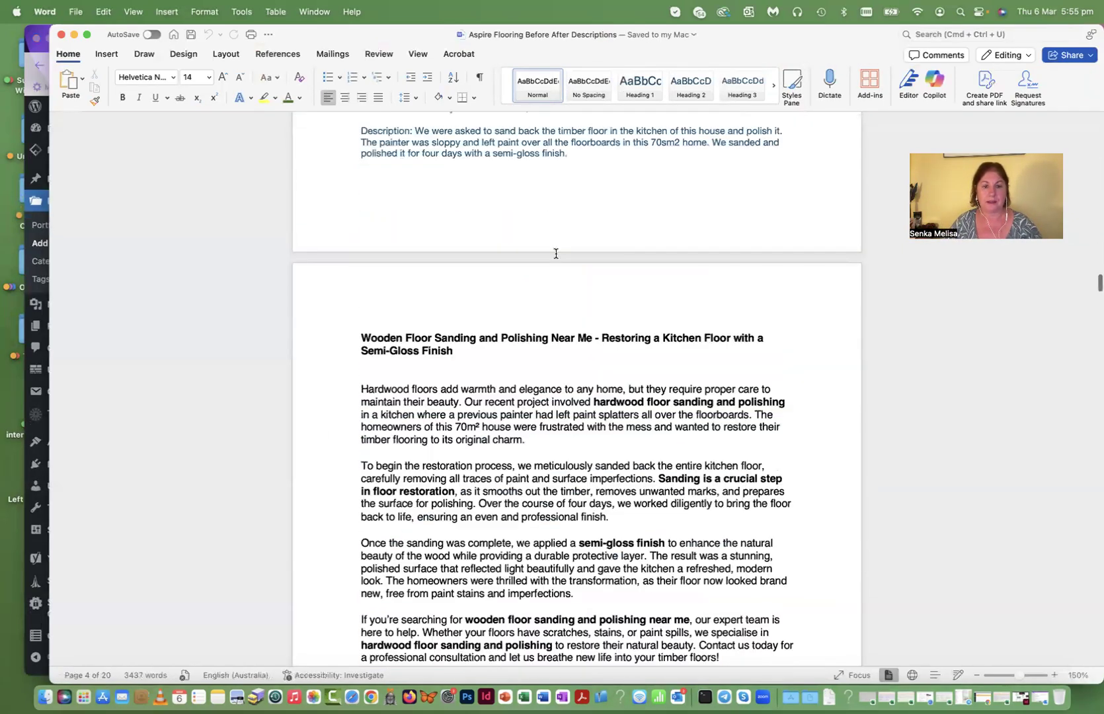
pyautogui.scroll(-20, 555, 253)
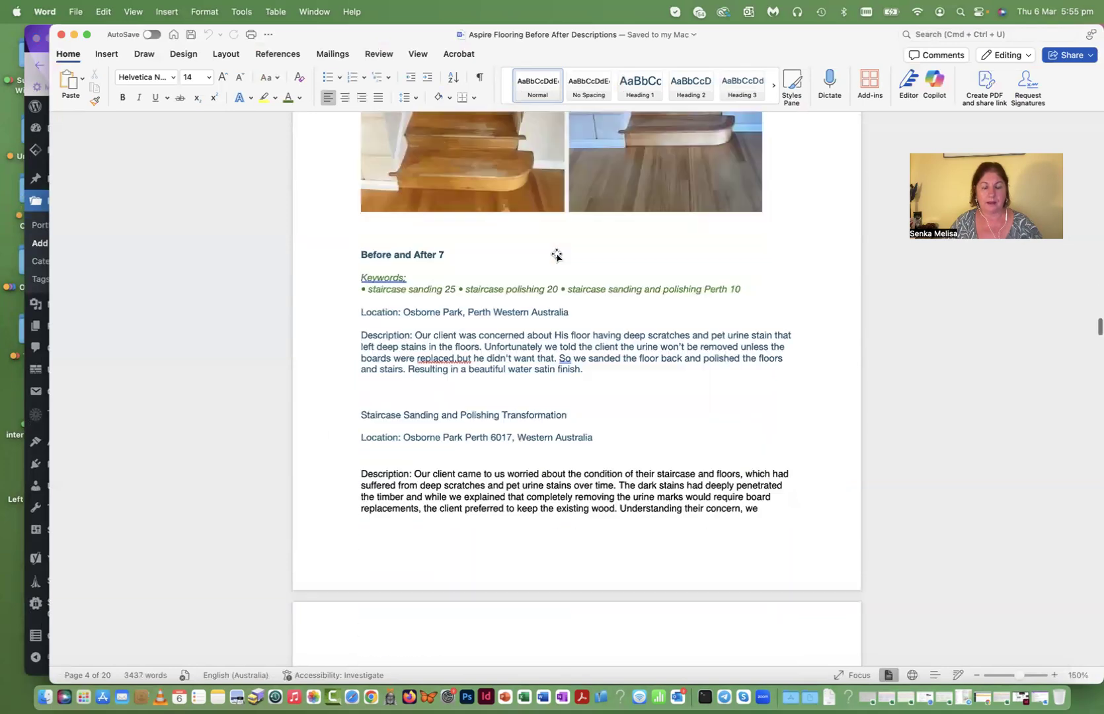
pyautogui.scroll(-10, 557, 255)
pyautogui.scroll(-5, 556, 252)
# - Find Before and After 10 and copy its keyphrase 'timber floor restoration'
pyautogui.scroll(2, 556, 252)
pyautogui.scroll(-10, 556, 252)
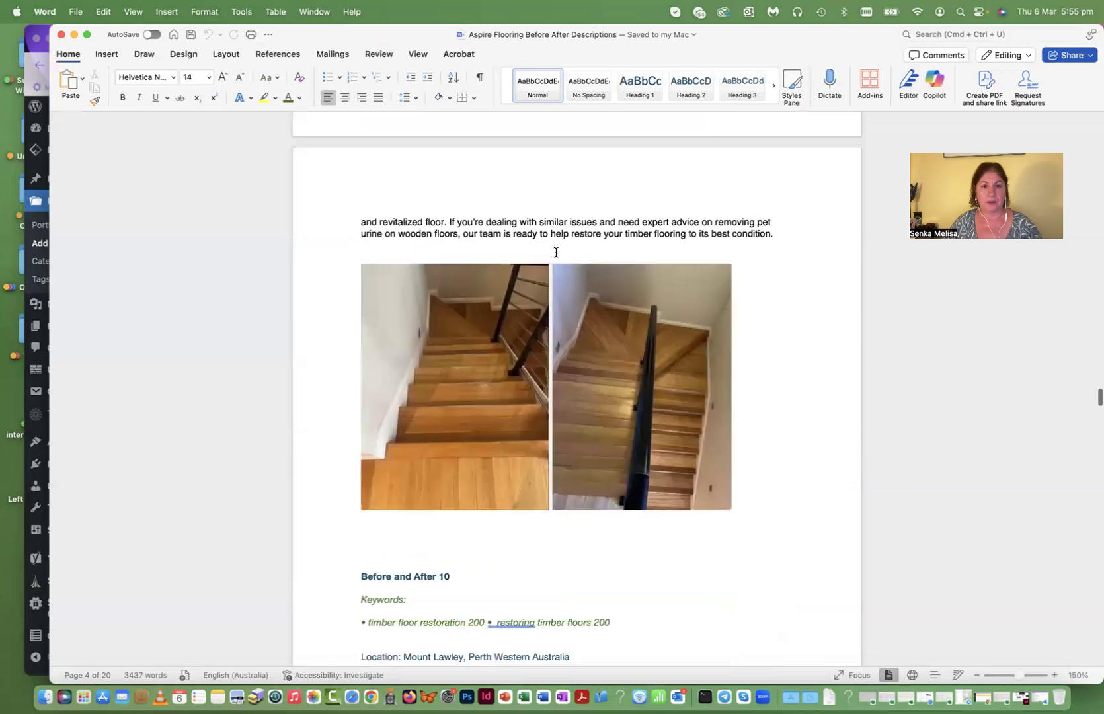
pyautogui.scroll(-12, 555, 252)
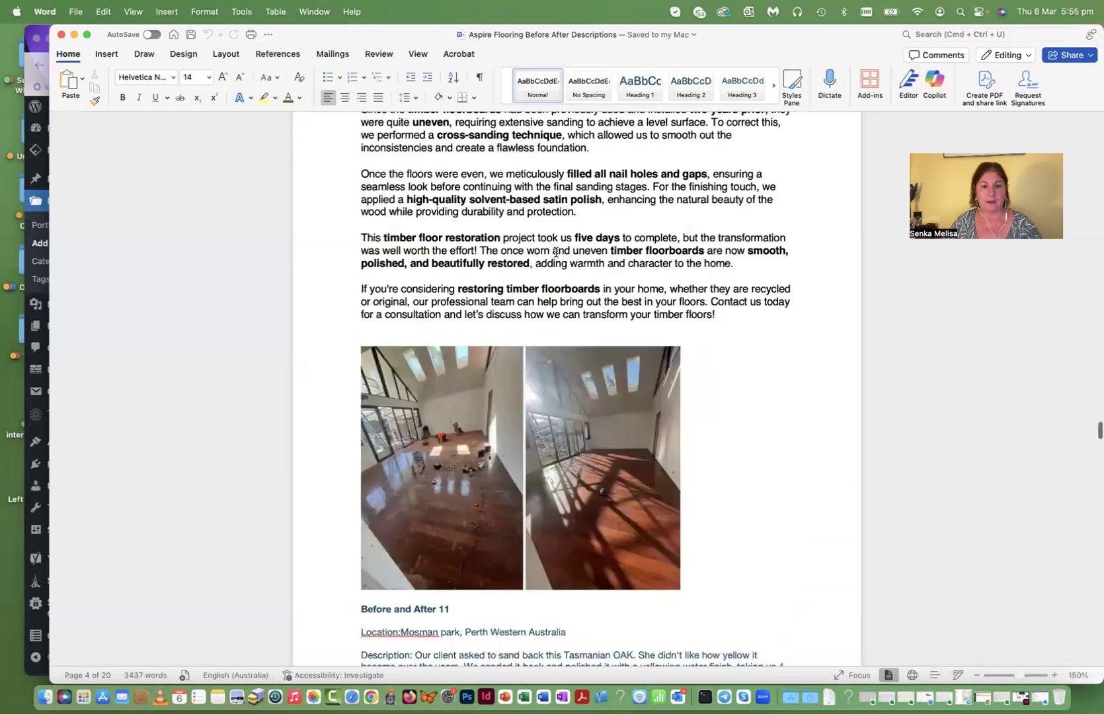
pyautogui.scroll(-2, 556, 251)
pyautogui.scroll(10, 549, 258)
pyautogui.scroll(4, 540, 263)
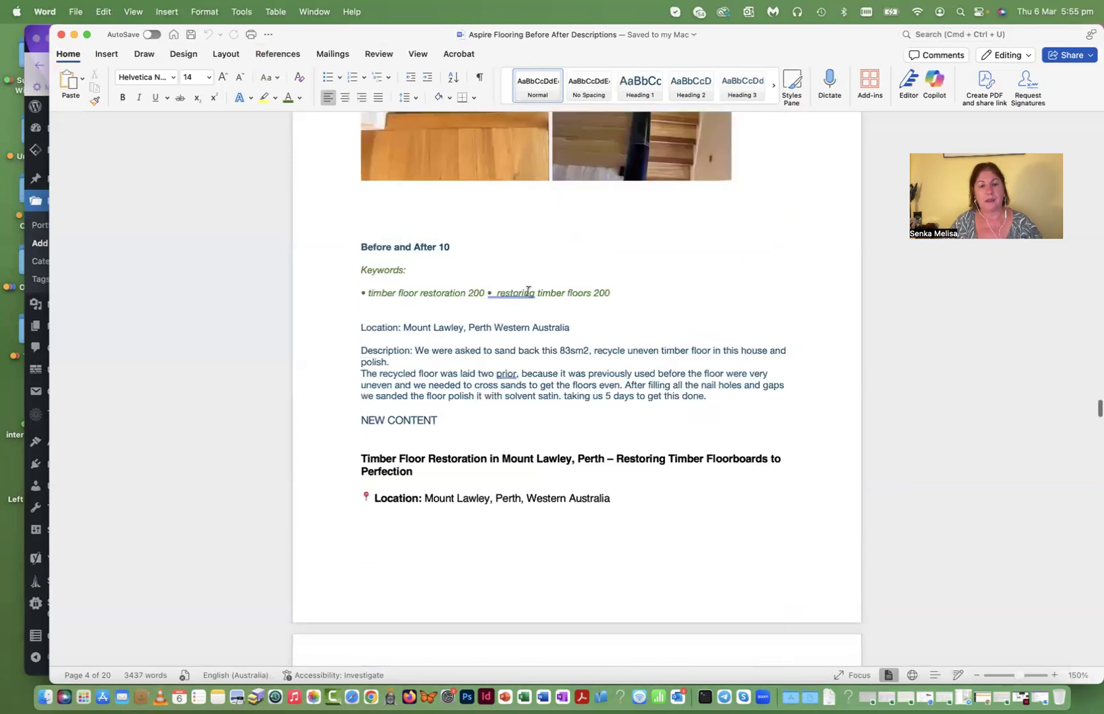
pyautogui.moveTo(369, 292); pyautogui.dragTo(465, 293)
pyautogui.press('super+c')
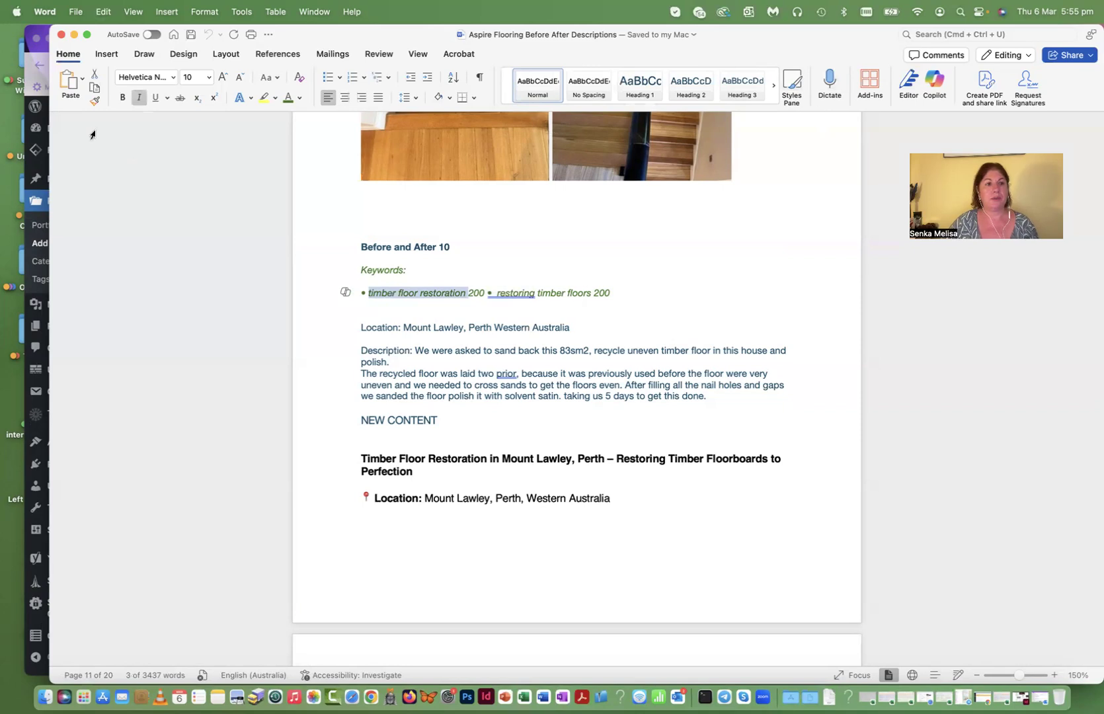
pyautogui.click(39, 65)
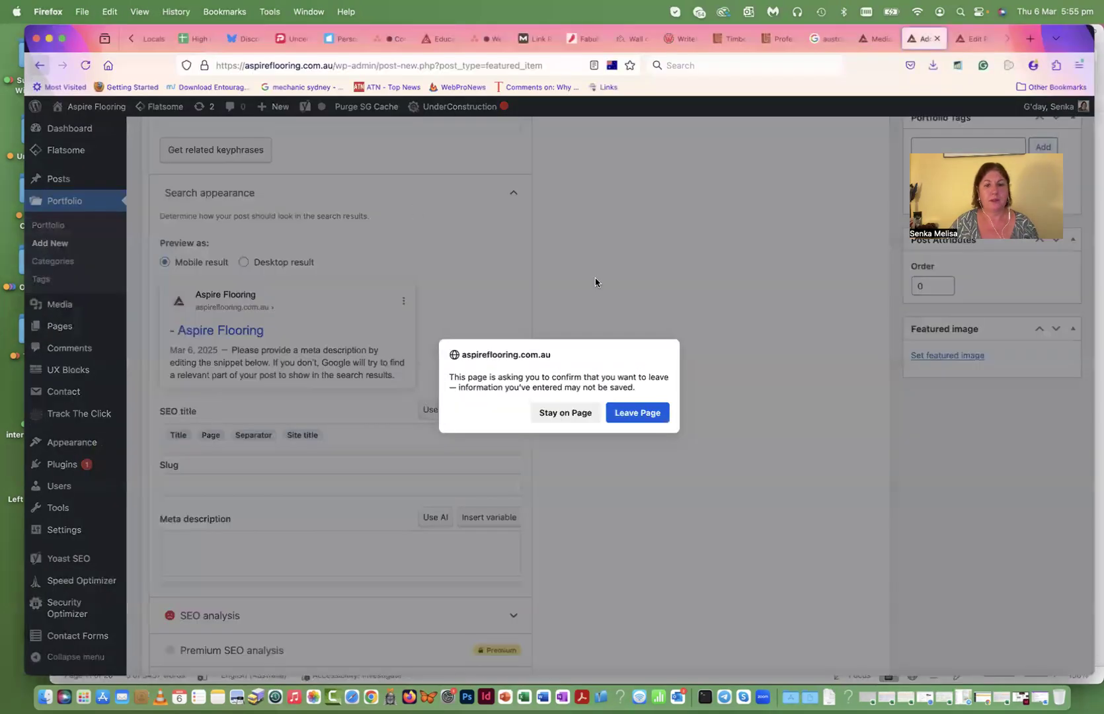
# - Start the meta description with 'Restoring timber floors in Perth,' followed by 'Timber Floorboard restoration'
pyautogui.click(566, 411)
pyautogui.click(180, 541)
pyautogui.write('Res')
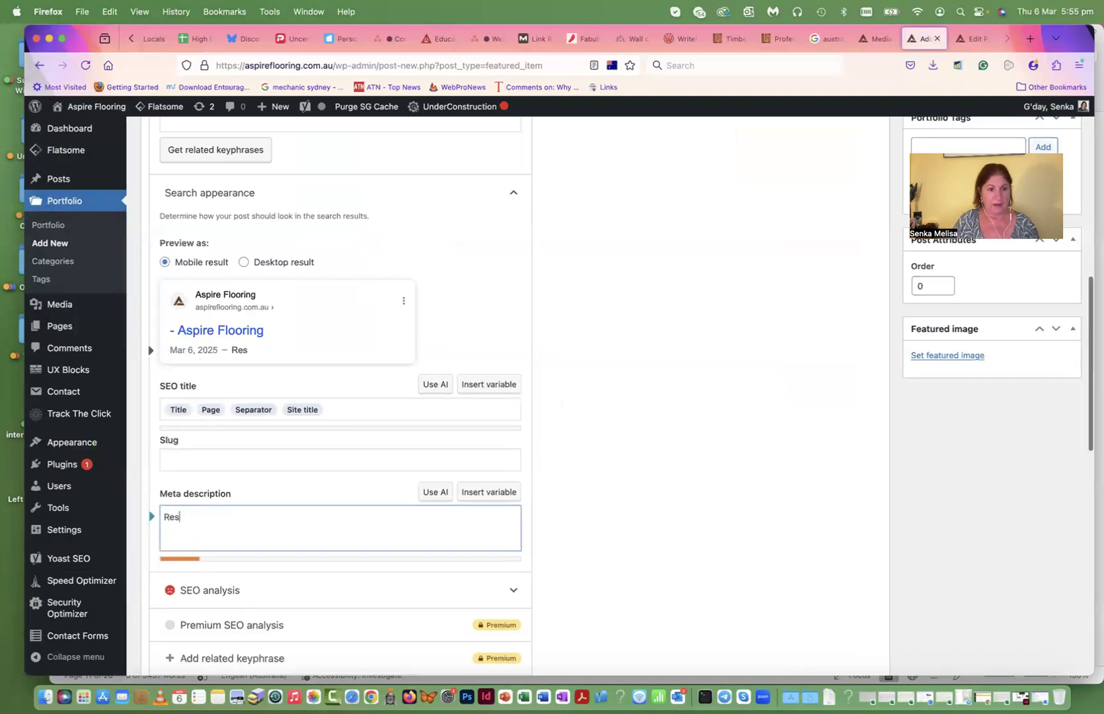
pyautogui.write('toring ')
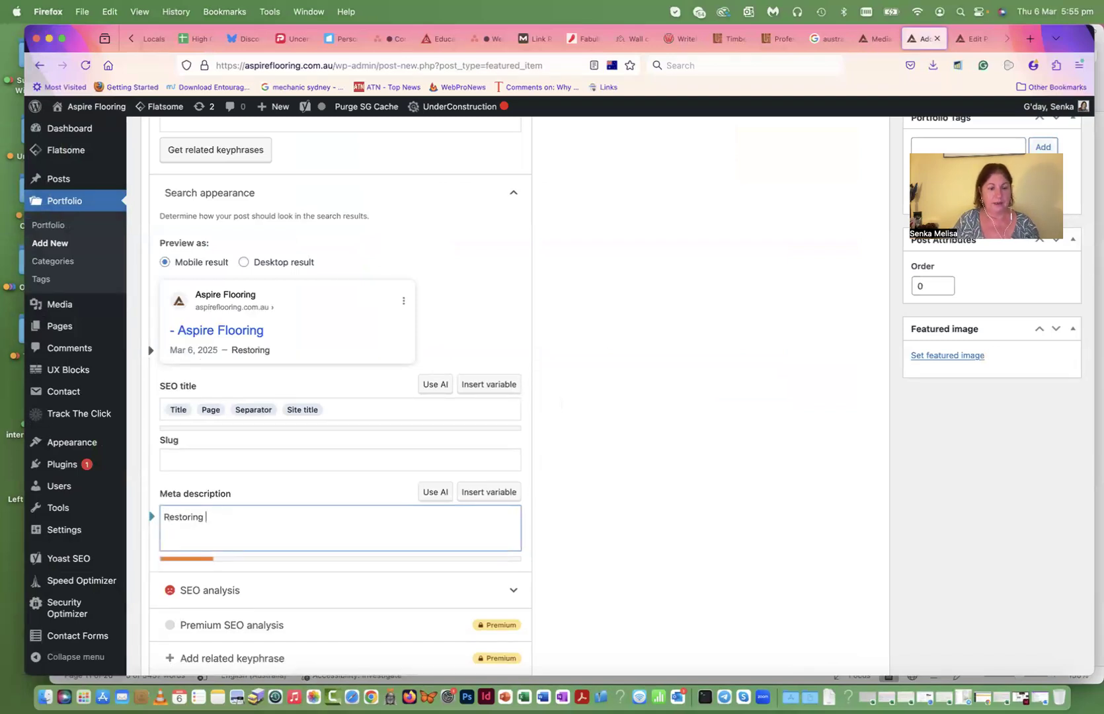
pyautogui.write('timber floors in Perth')
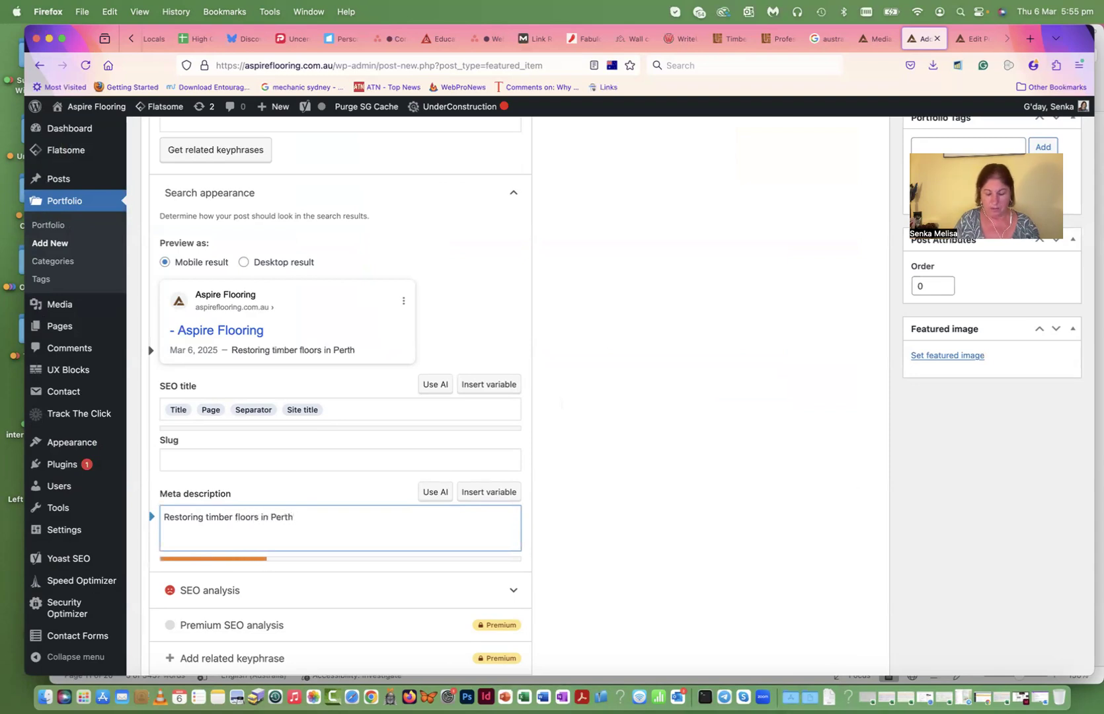
pyautogui.write(',')
pyautogui.press('super+v')
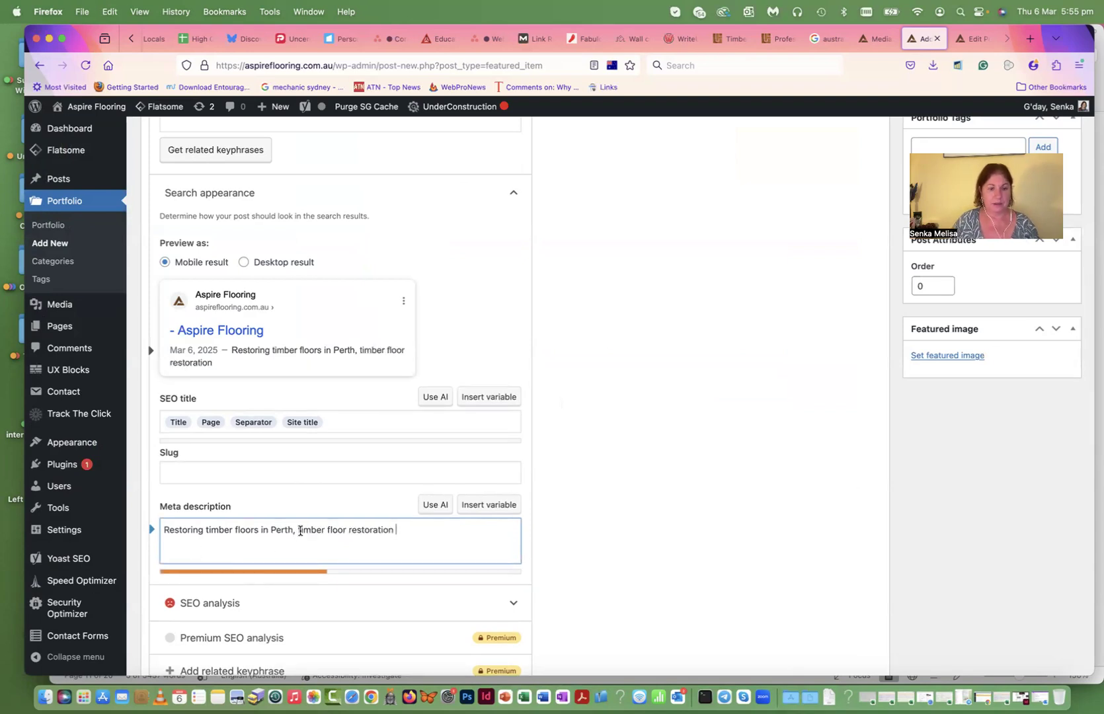
pyautogui.click(303, 530)
pyautogui.press('BackSpace')
pyautogui.write('T')
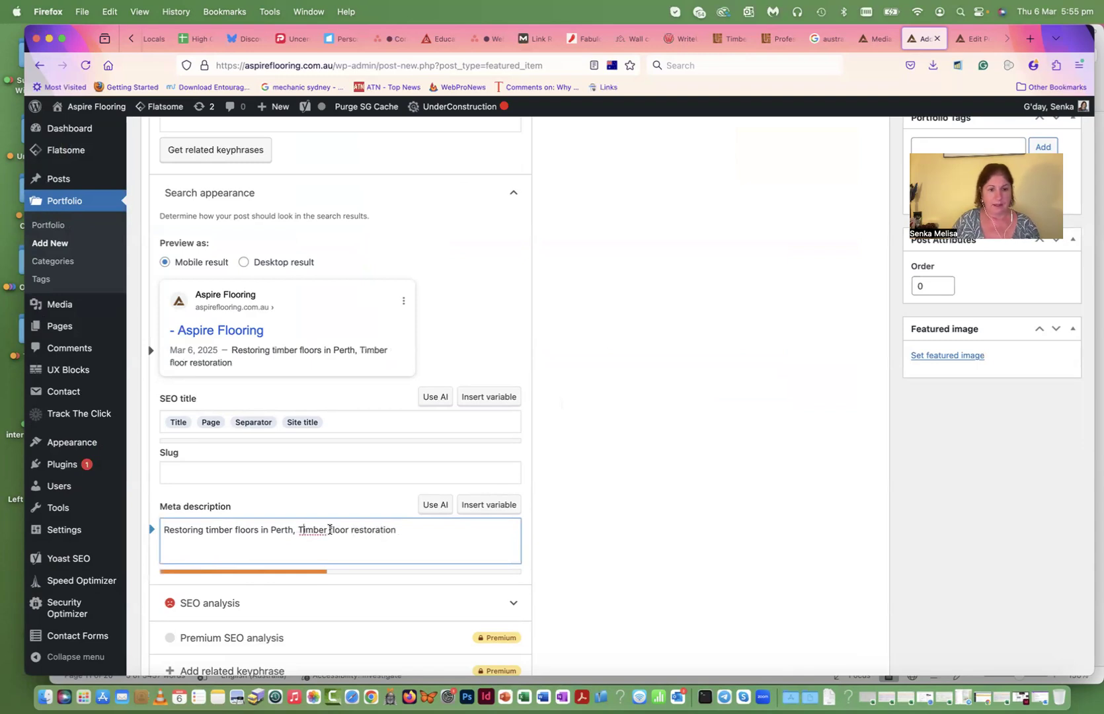
pyautogui.press('BackSpace')
pyautogui.write('Floor')
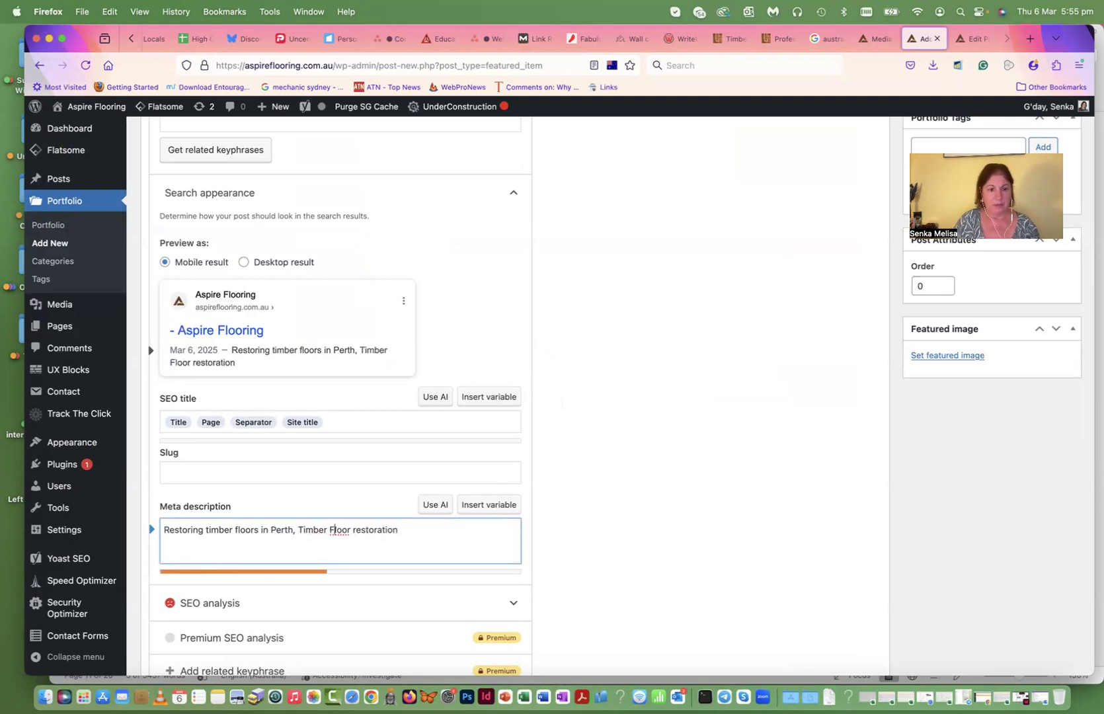
pyautogui.write('board')
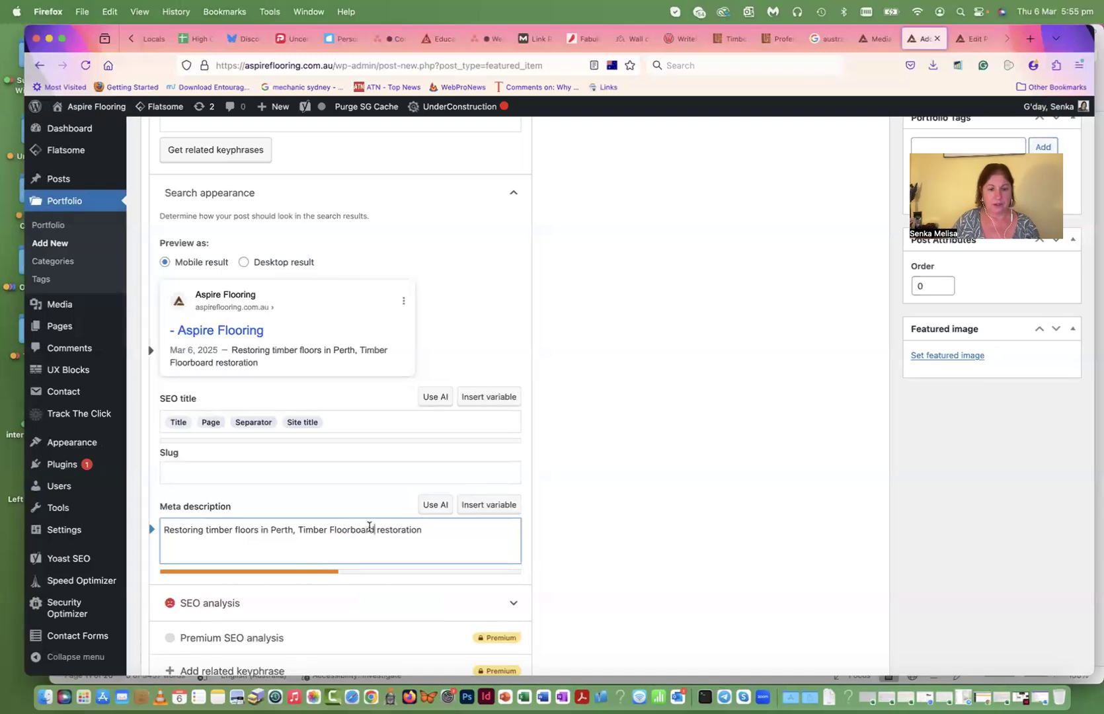
# - Capitalise Restoration and add a call to action with the business phone number and online booking
pyautogui.click(380, 531)
pyautogui.press('BackSpace')
pyautogui.write('R')
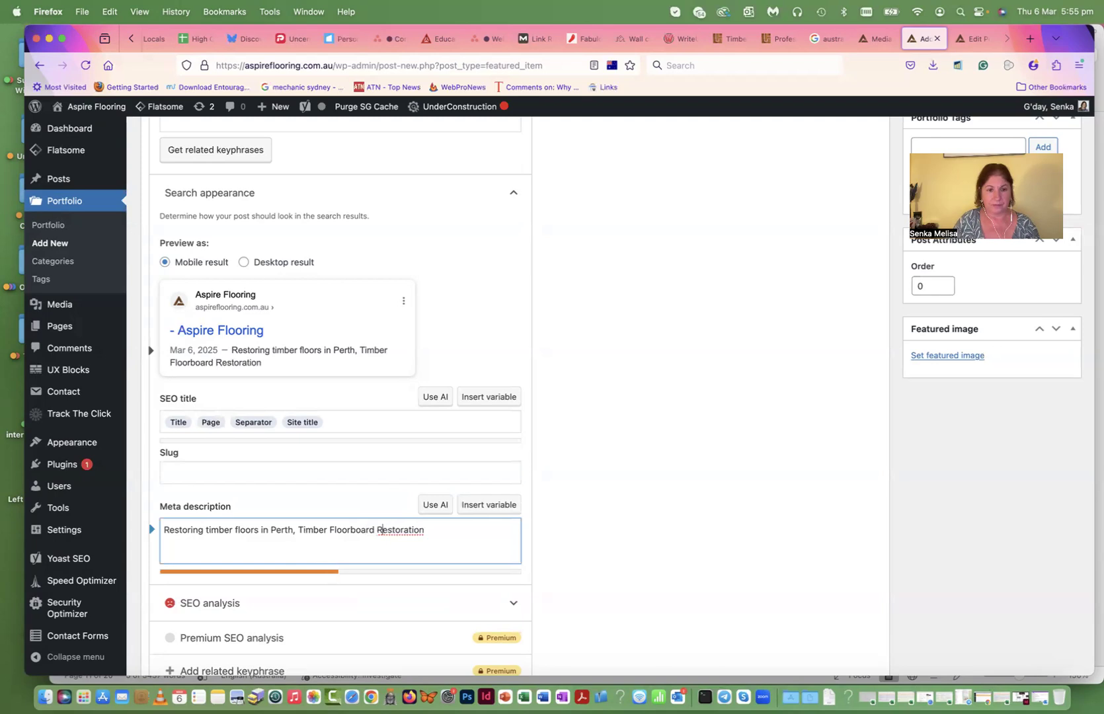
pyautogui.click(425, 529)
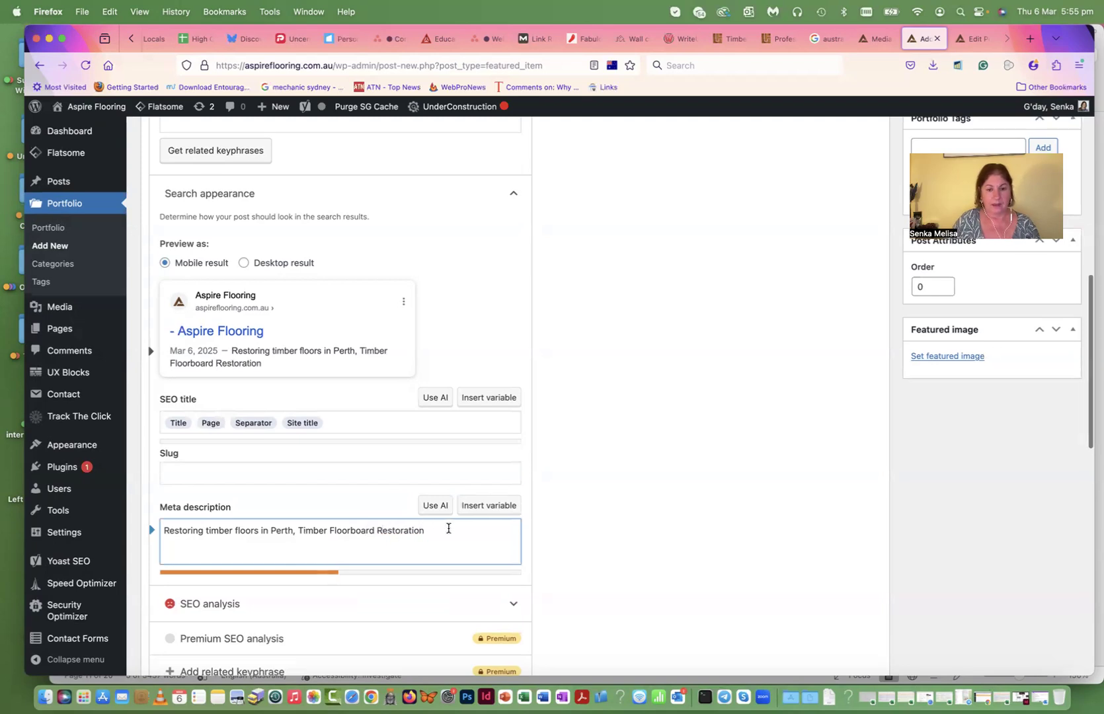
pyautogui.write('Call us today on')
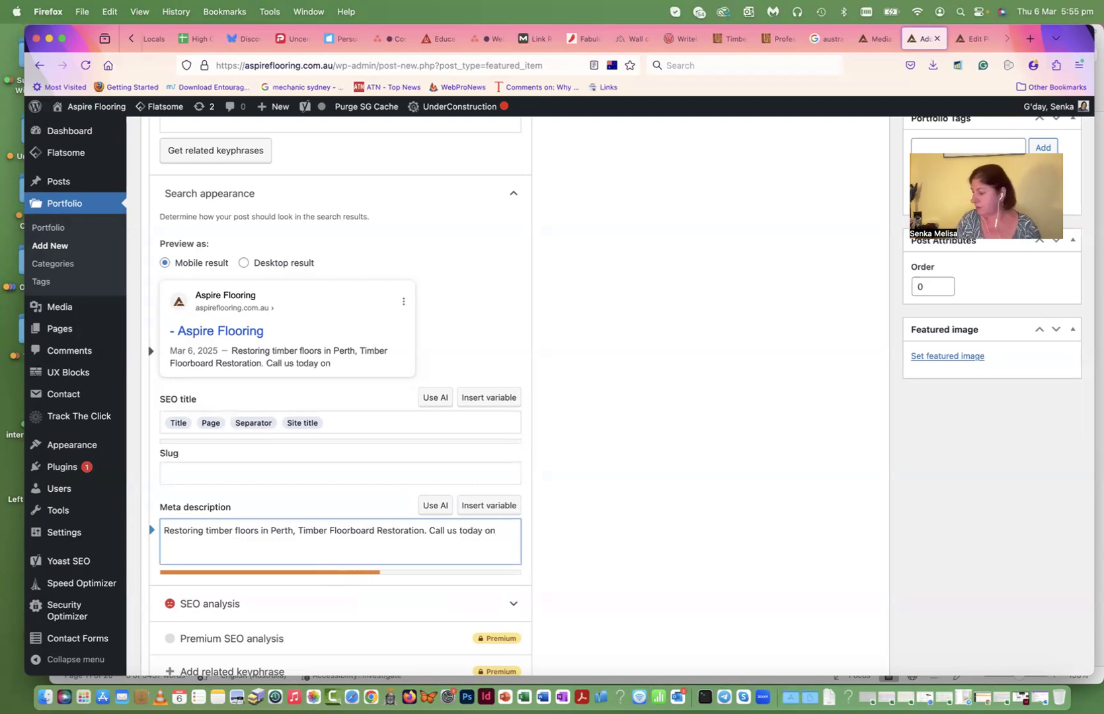
pyautogui.write(' 9')
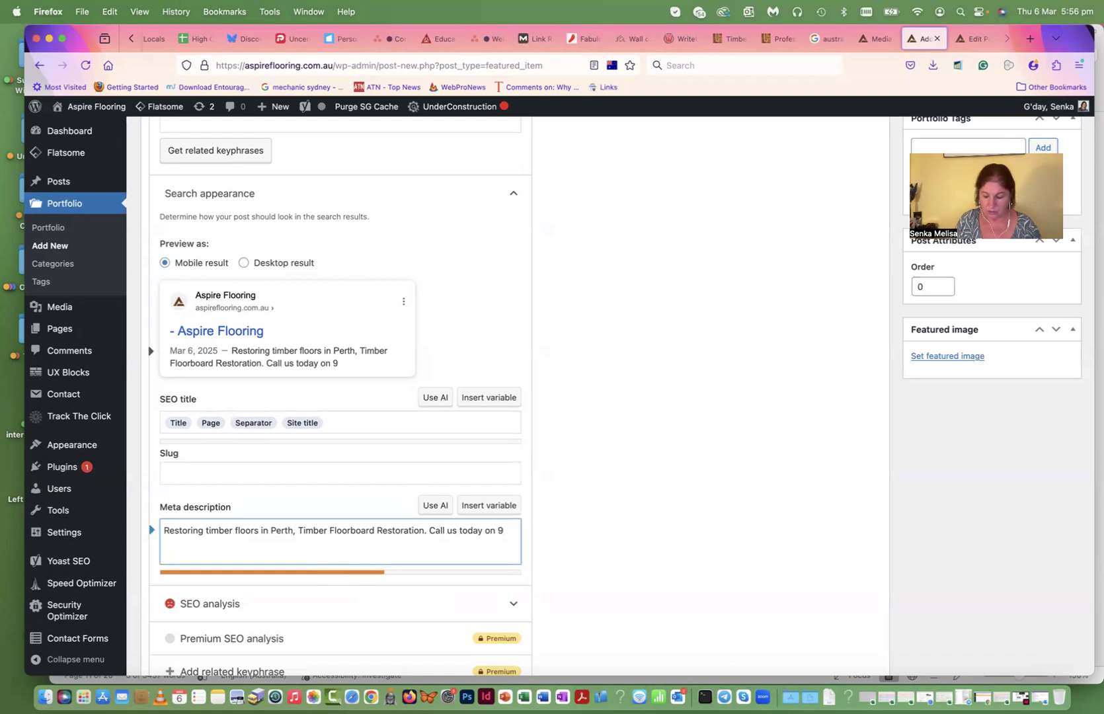
pyautogui.press('BackSpace')
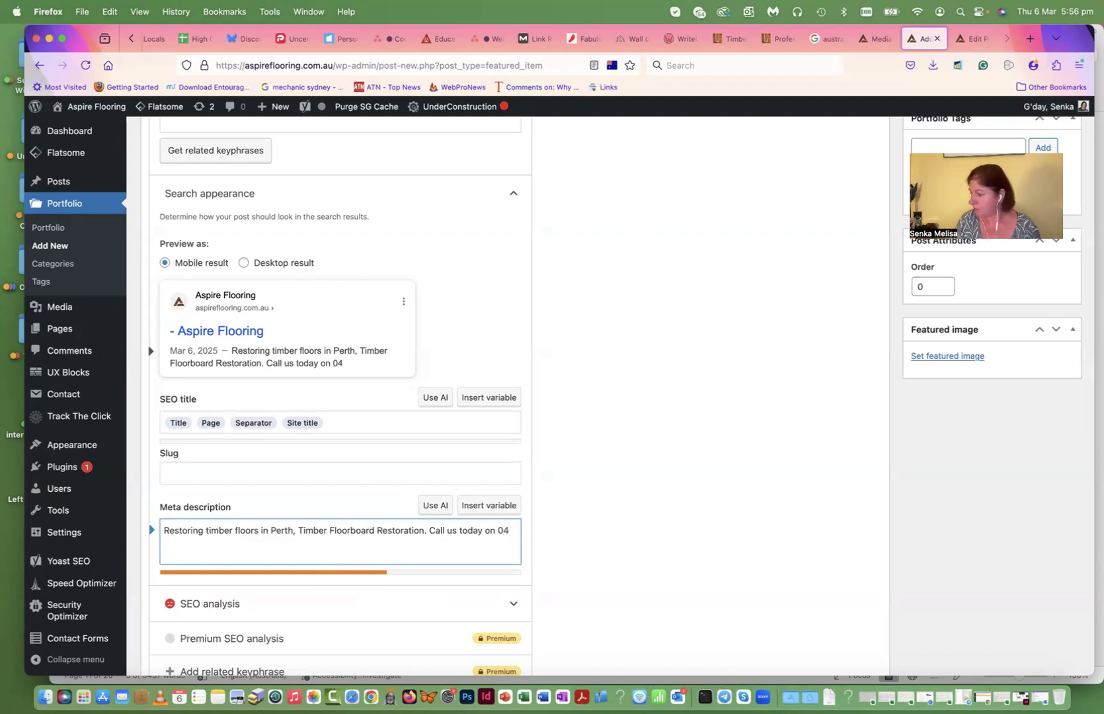
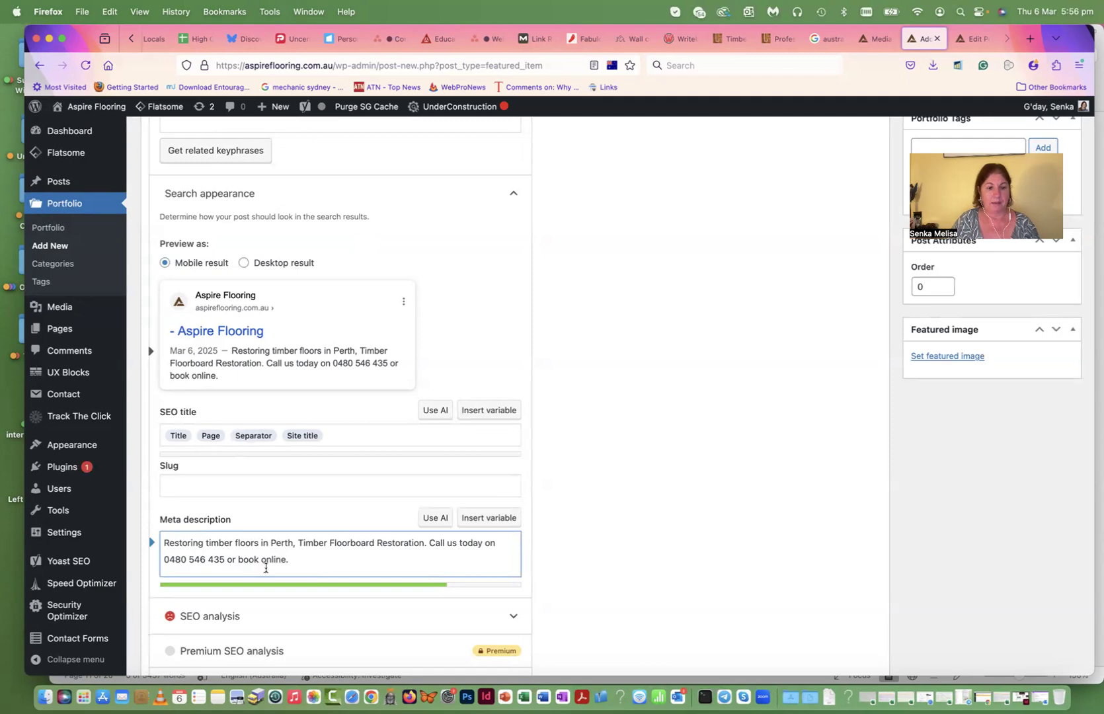
# - Select 'Mount Lawley' from the Location line in the Word document
pyautogui.click(543, 695)
pyautogui.click(464, 329)
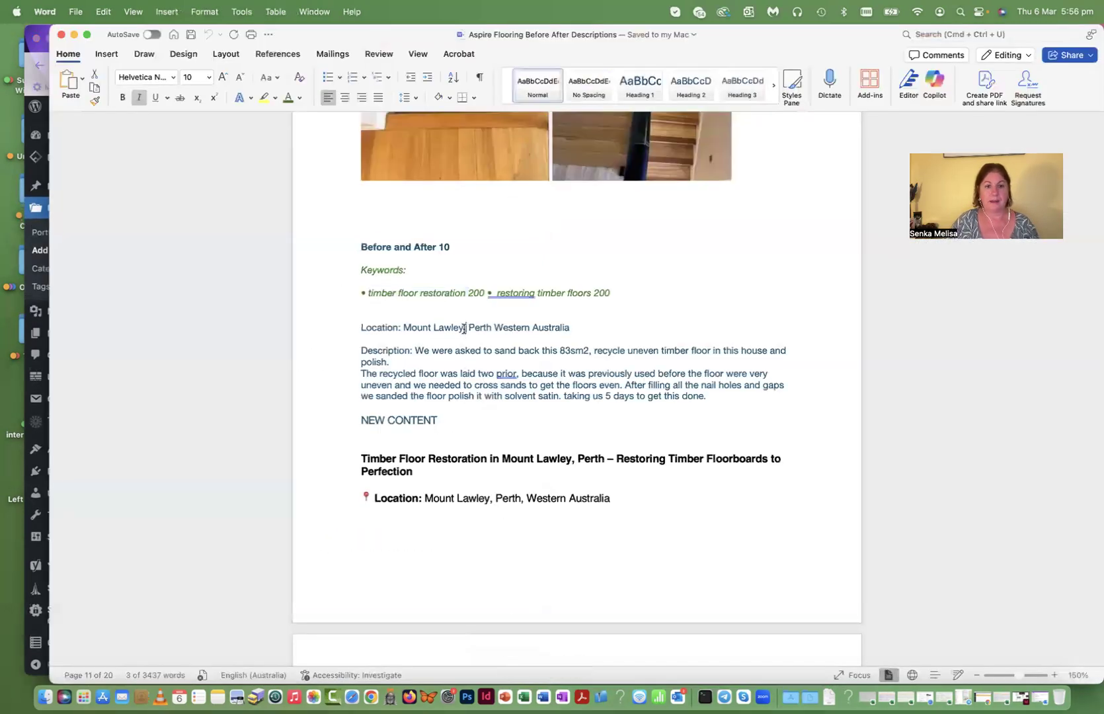
pyautogui.moveTo(404, 329); pyautogui.dragTo(449, 331)
pyautogui.press('super+c')
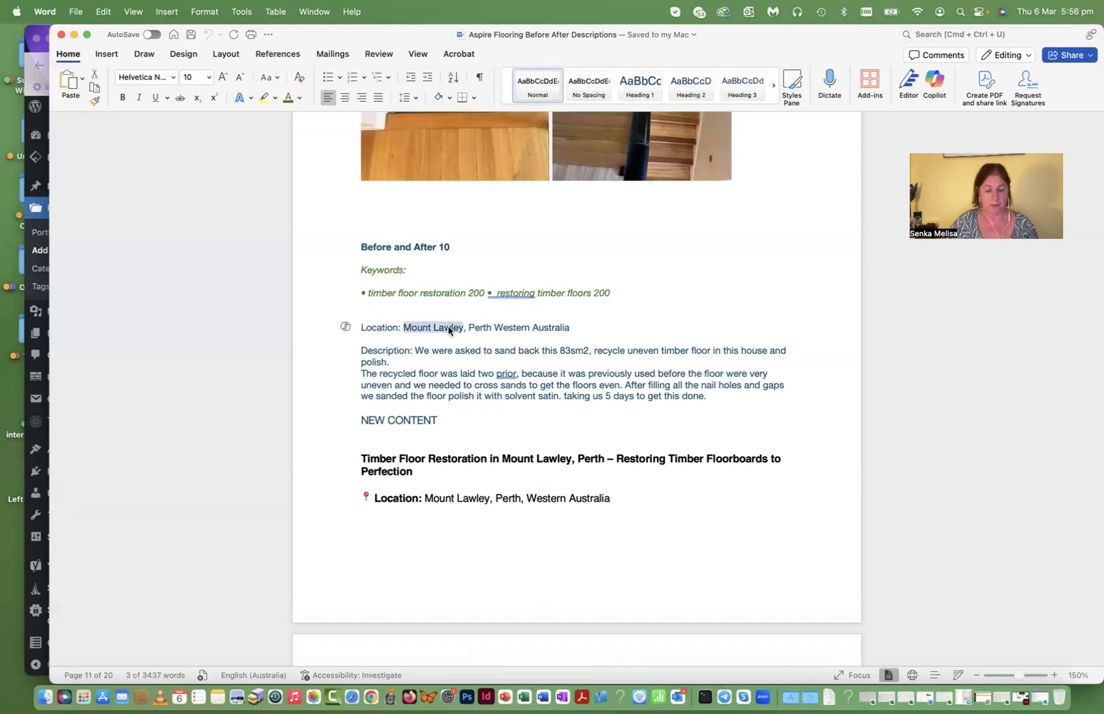
pyautogui.click(30, 517)
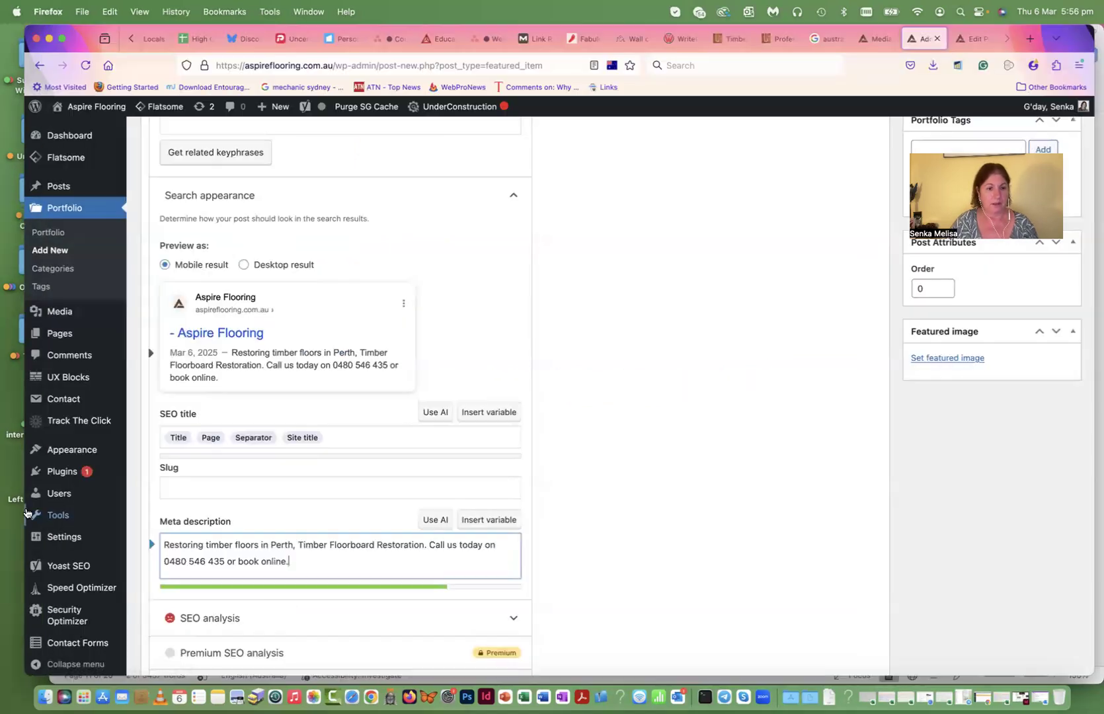
# - Insert 'Mount Lawley WA' after 'Timber Floorboard Restoration' and select the opening phrase
pyautogui.click(245, 546)
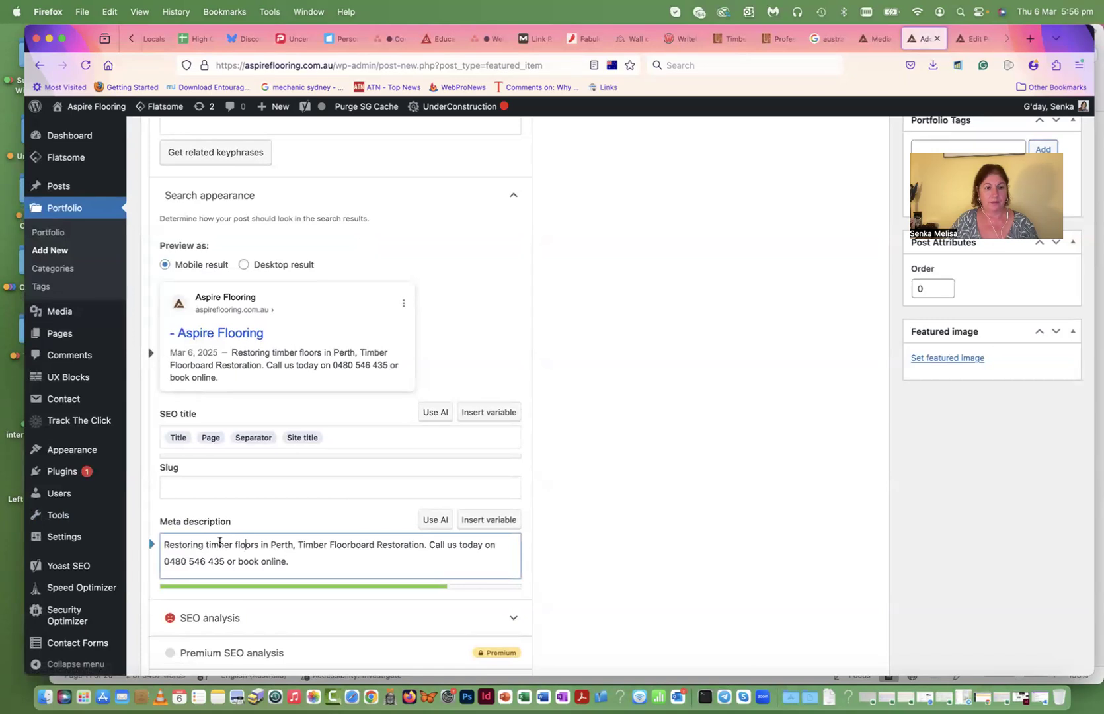
pyautogui.scroll(-1, 291, 544)
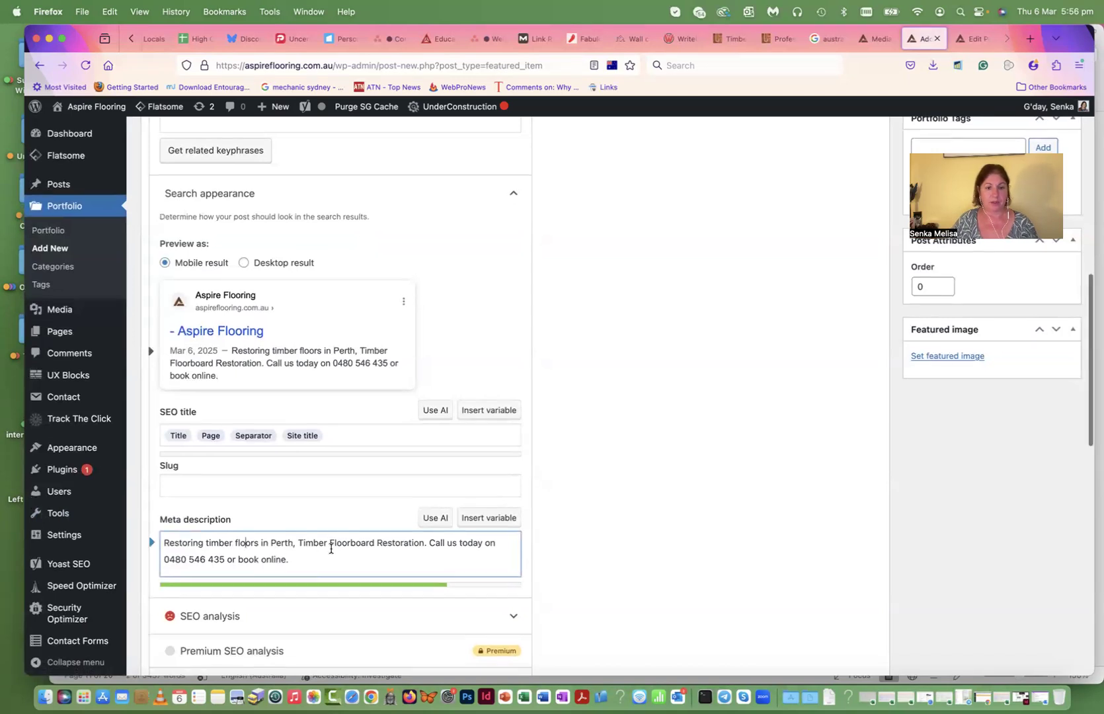
pyautogui.click(423, 546)
pyautogui.press('super+v')
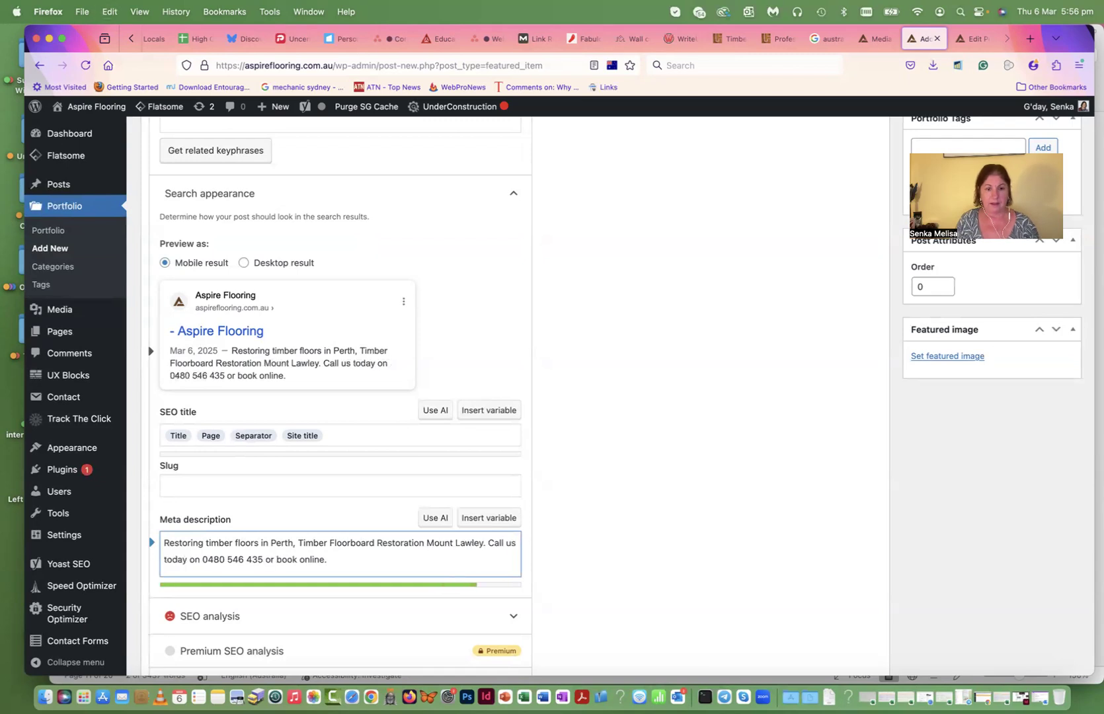
pyautogui.write('WA')
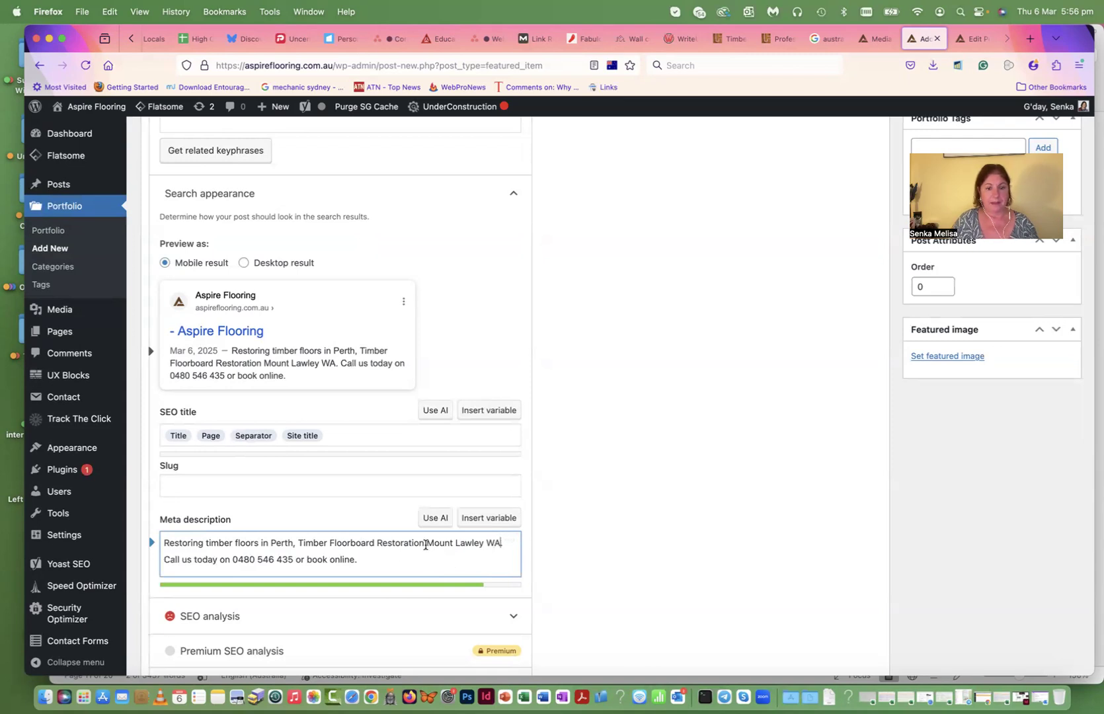
pyautogui.moveTo(426, 544); pyautogui.dragTo(151, 541)
pyautogui.press('super+c')
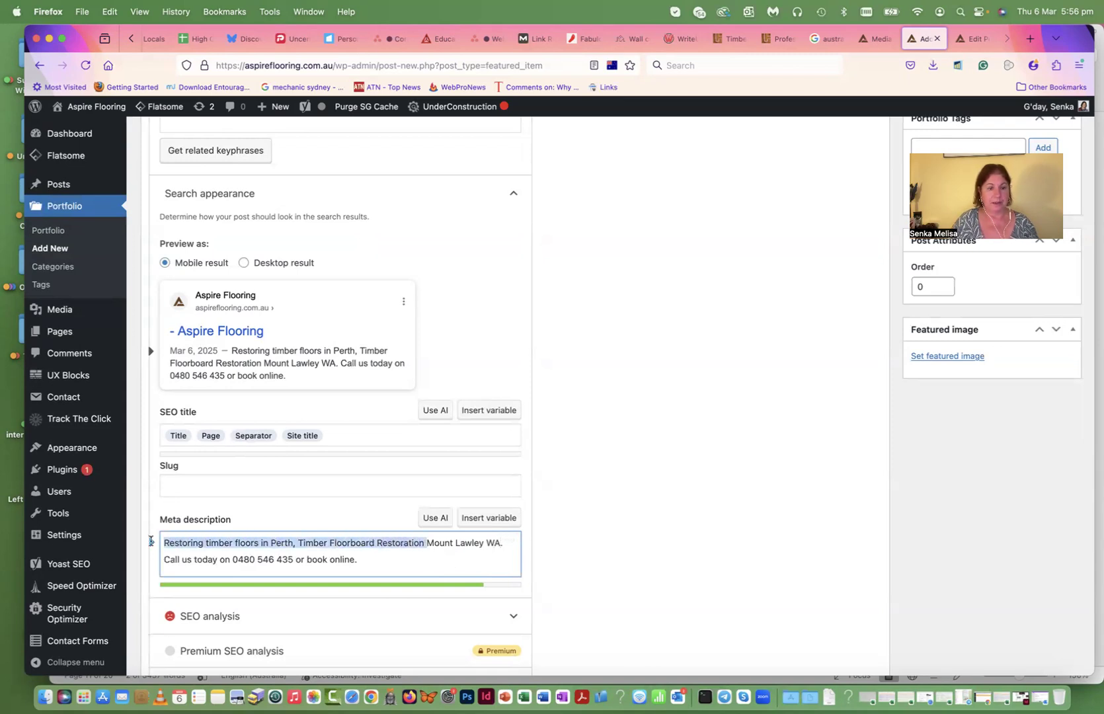
# - Replace the default SEO title variables with the copied timber floor restoration phrase
pyautogui.click(346, 437)
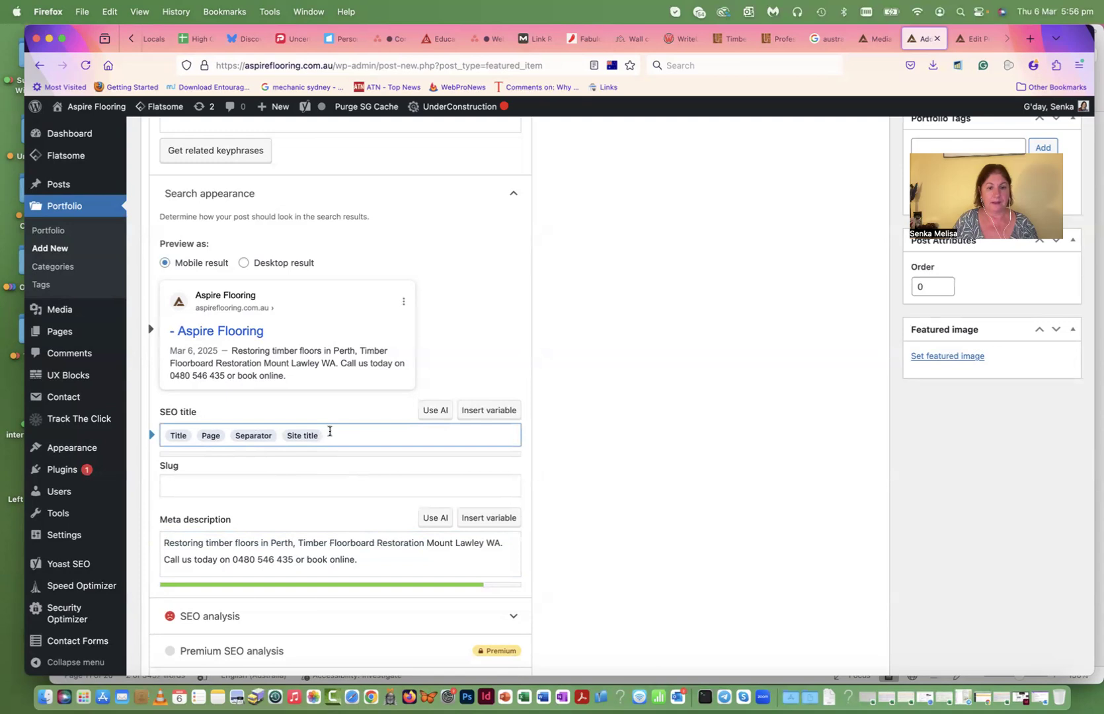
pyautogui.press('BackSpace')
pyautogui.press('BackSpace')
pyautogui.press('BackSpace')
pyautogui.press('BackSpace')
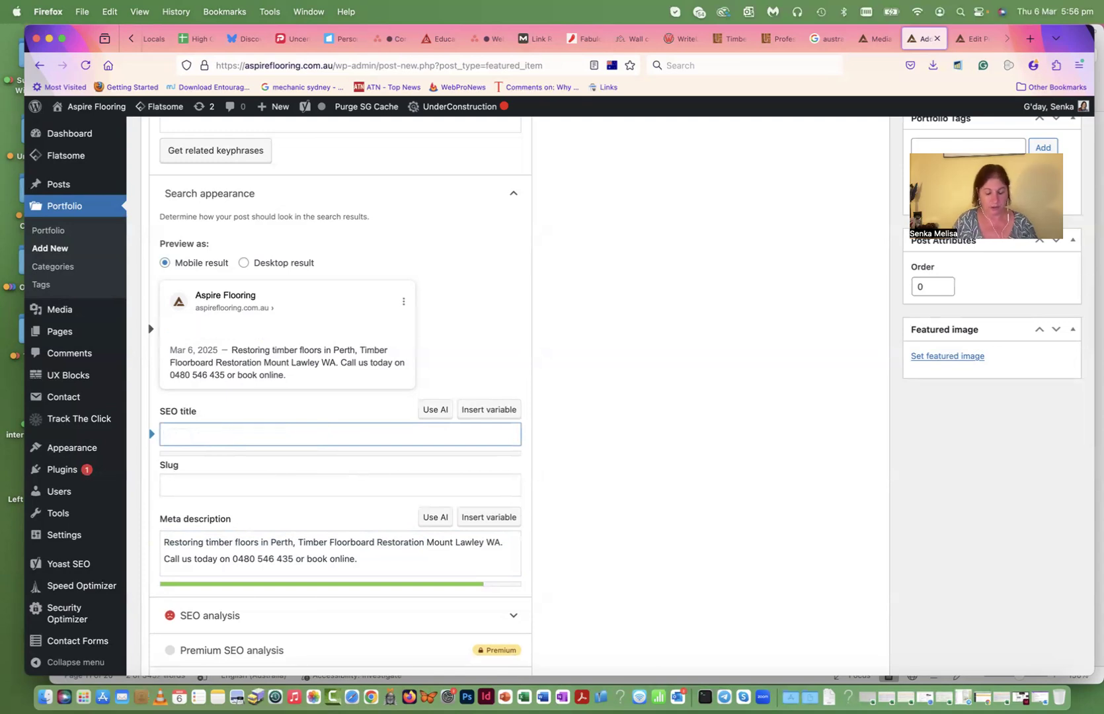
pyautogui.press('super+v')
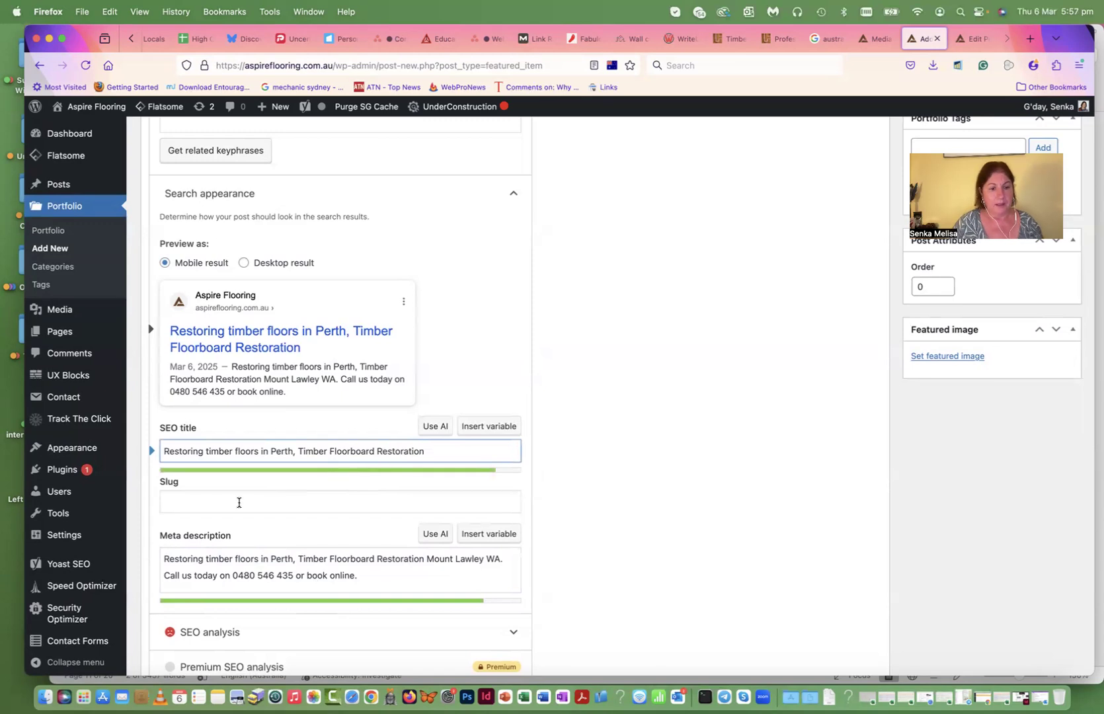
# - Set the slug to 'Restoring timber floors in Perth'
pyautogui.moveTo(293, 452); pyautogui.dragTo(151, 453)
pyautogui.press('super+c')
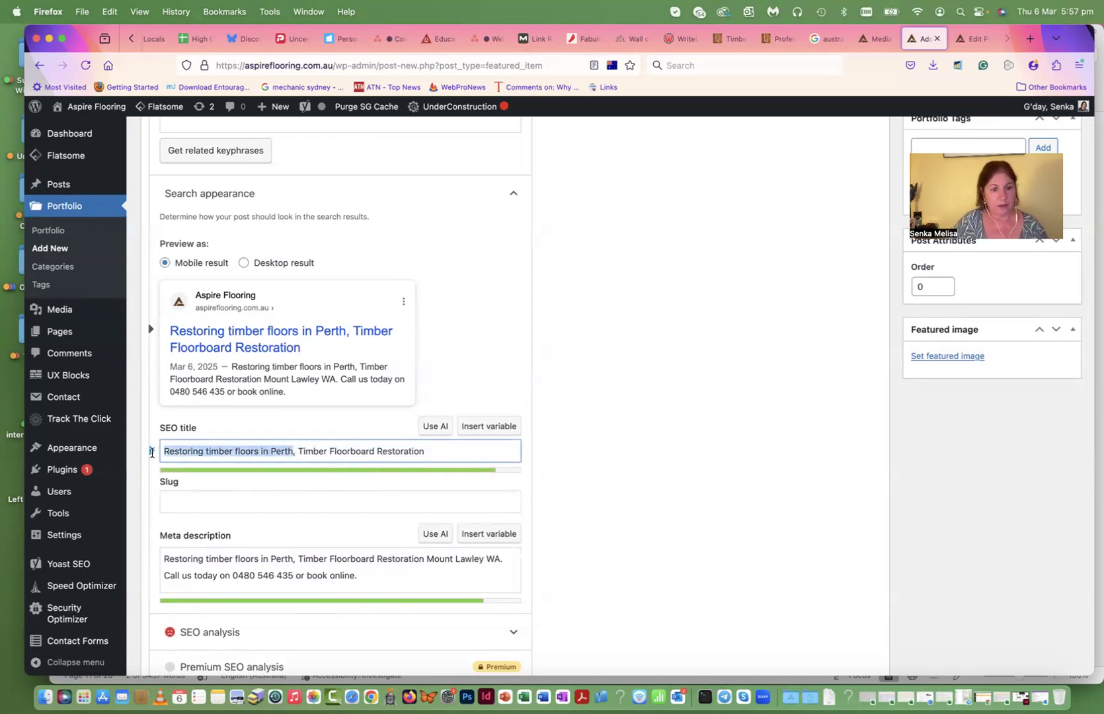
pyautogui.click(187, 505)
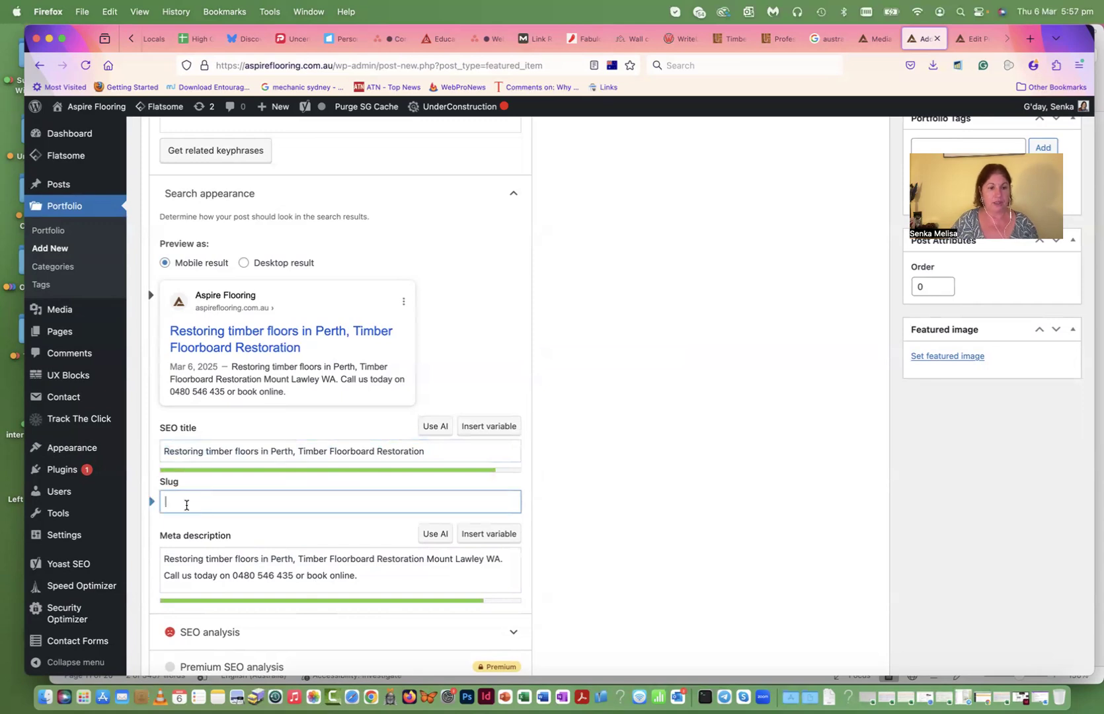
pyautogui.press('super+v')
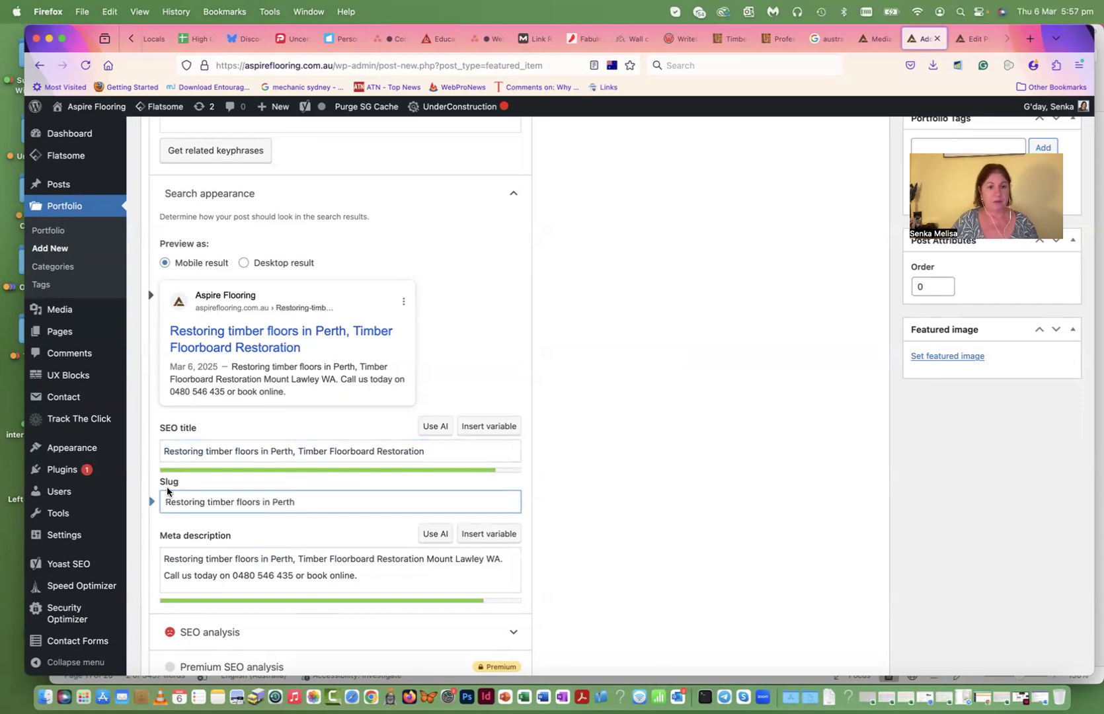
pyautogui.scroll(3, 175, 313)
# - Set the focus keyphrase to 'Restoring timber floors'
pyautogui.click(168, 222)
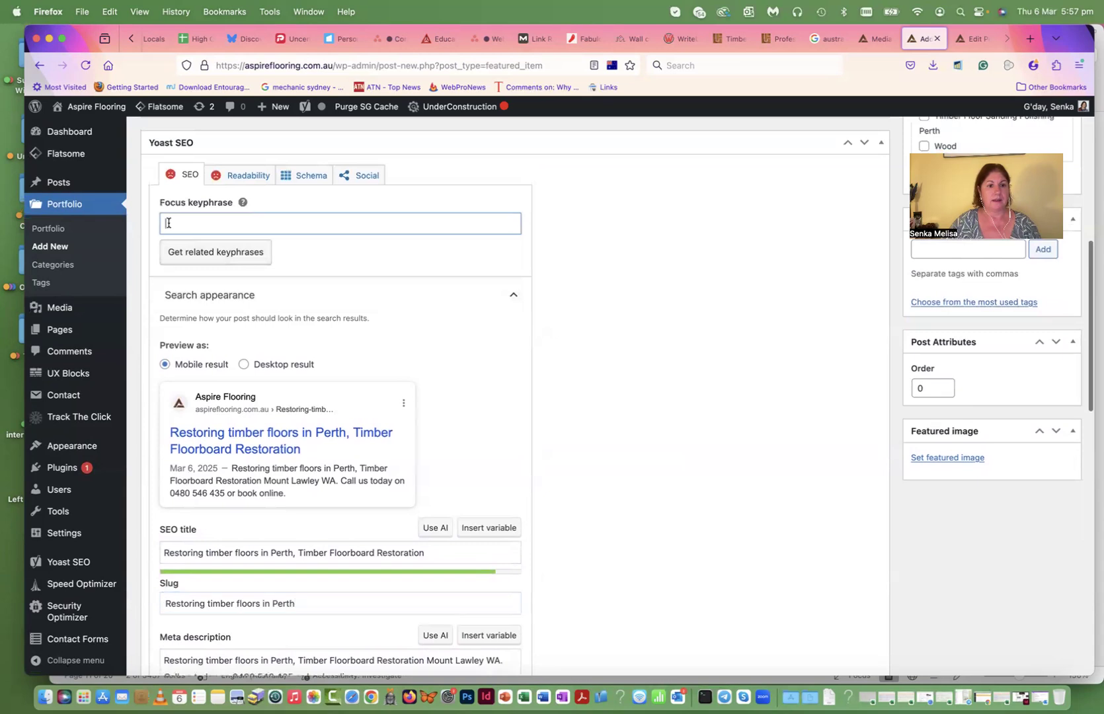
pyautogui.press('super+v')
pyautogui.moveTo(299, 224); pyautogui.dragTo(258, 224)
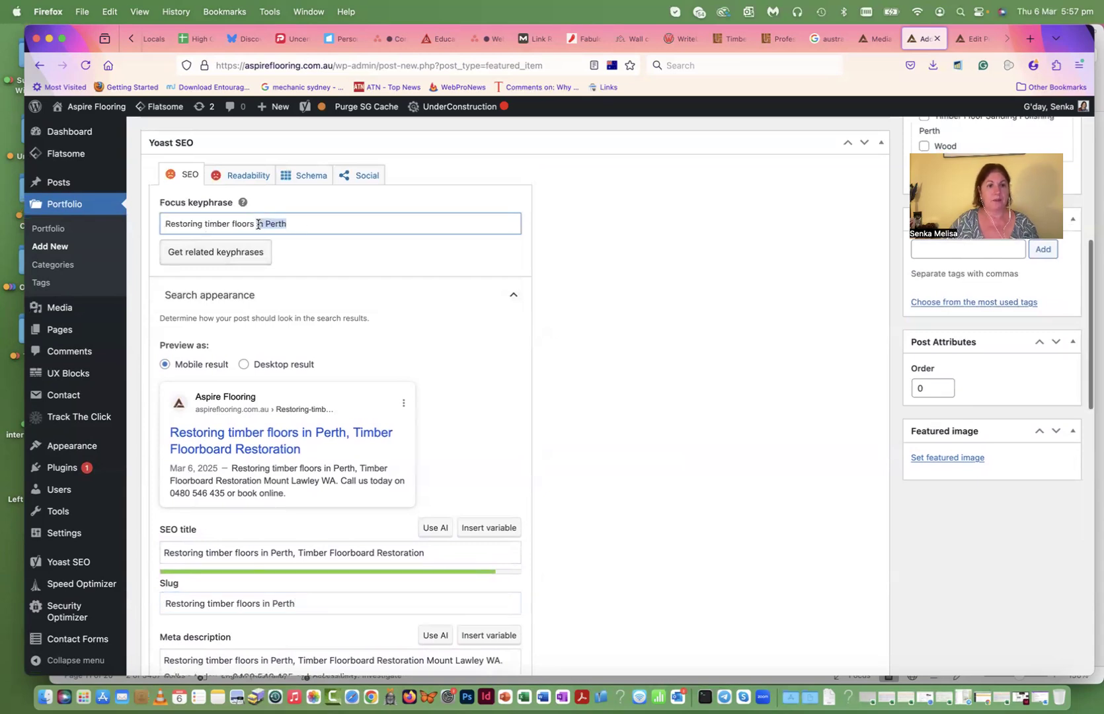
pyautogui.press('BackSpace')
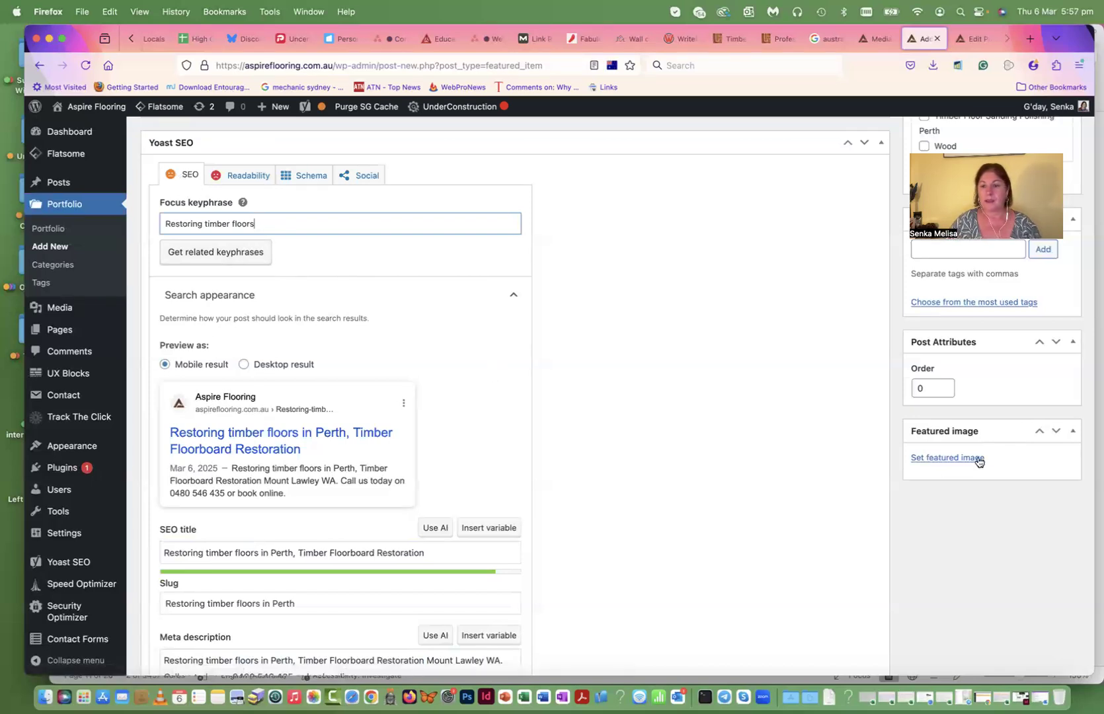
# - Make the sunlit polished timber floor photo the featured image
pyautogui.click(948, 457)
pyautogui.scroll(-10, 649, 383)
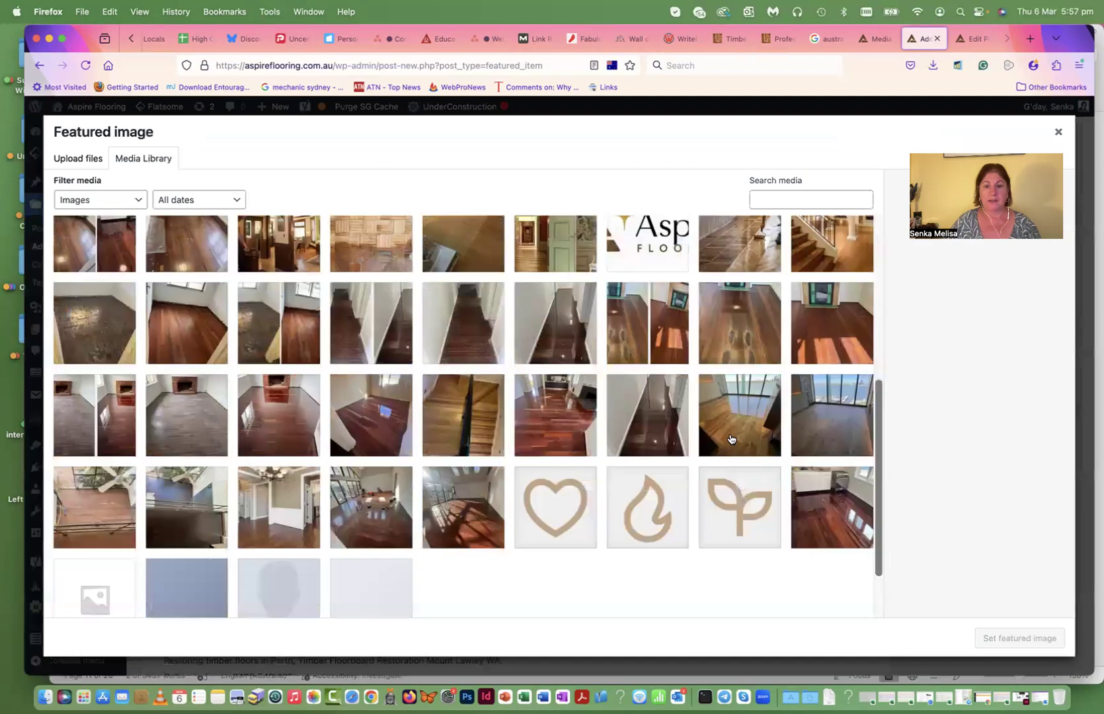
pyautogui.click(478, 443)
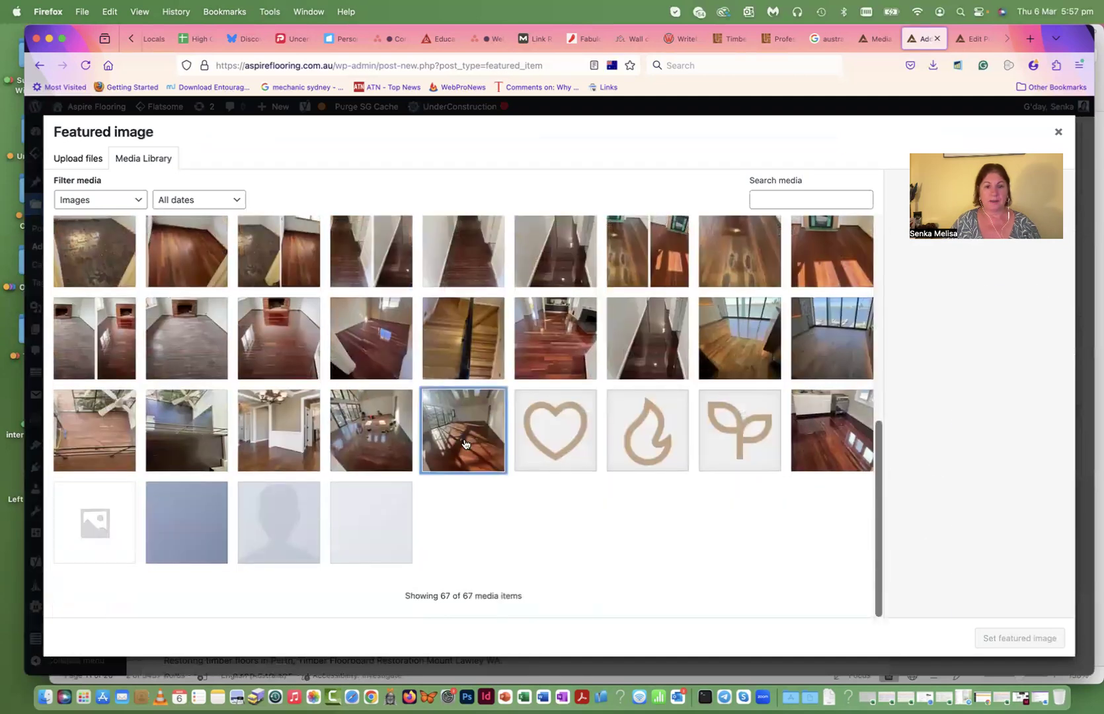
pyautogui.click(1010, 639)
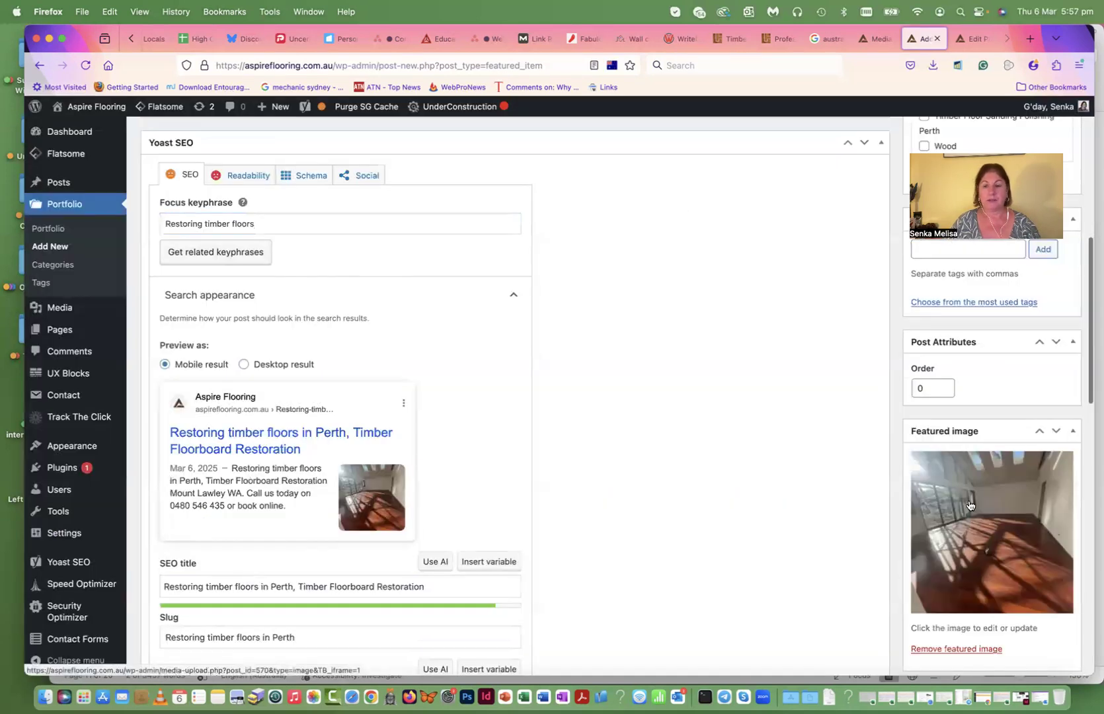
pyautogui.scroll(5, 1002, 496)
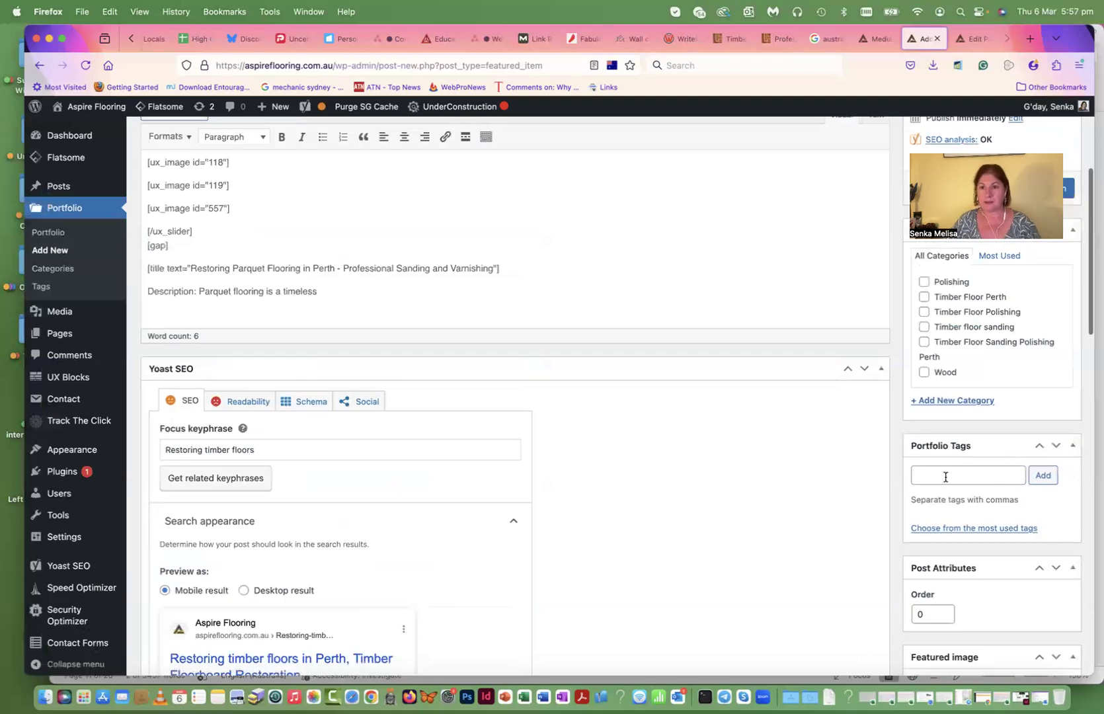
# - Add the tag 'Restoring Timber Floors Perth WA' and tick the Timber Floor Sanding Polishing Perth category
pyautogui.click(932, 474)
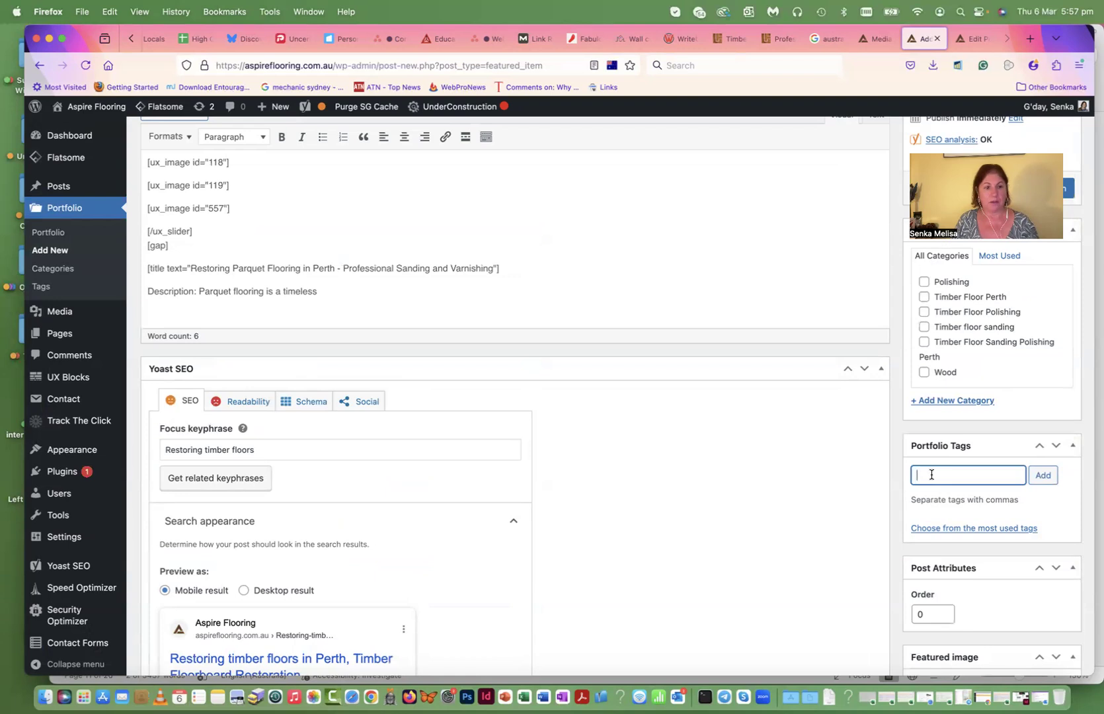
pyautogui.write('Restoring ')
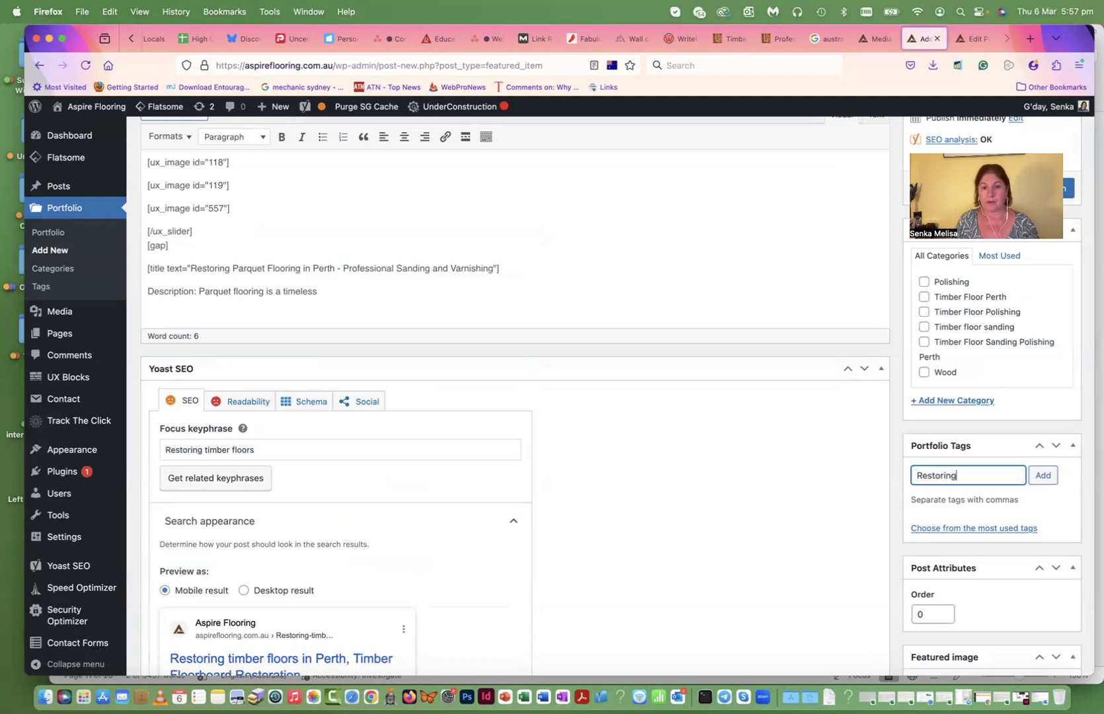
pyautogui.write('Timber Floors Perth')
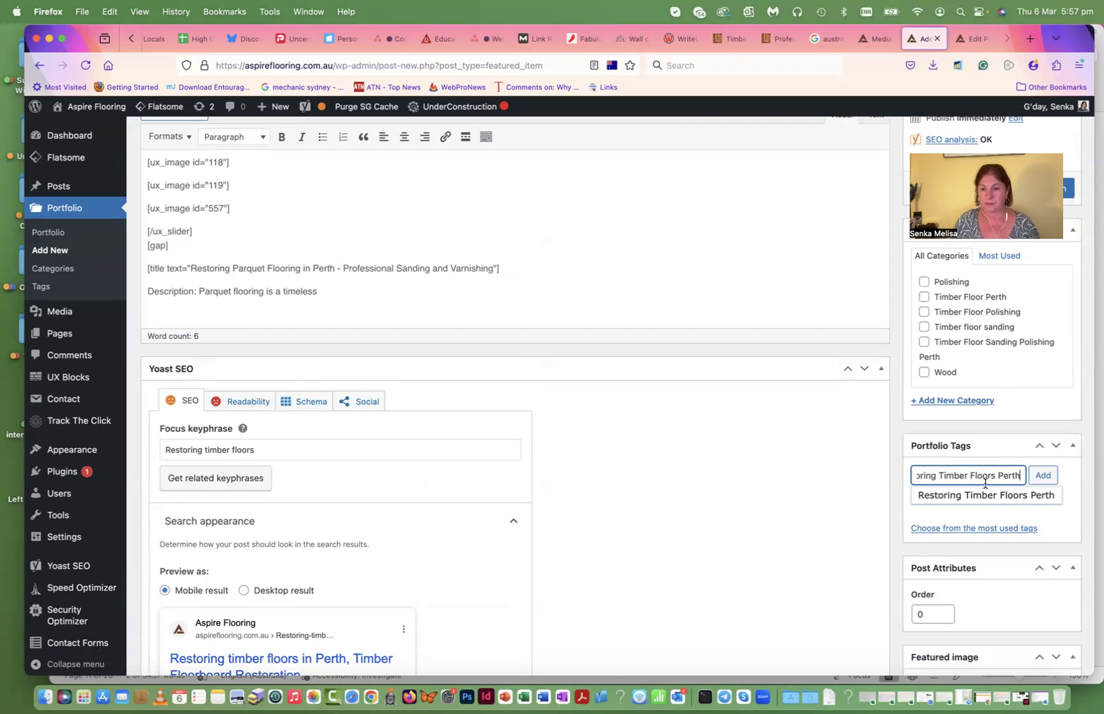
pyautogui.write(' WA')
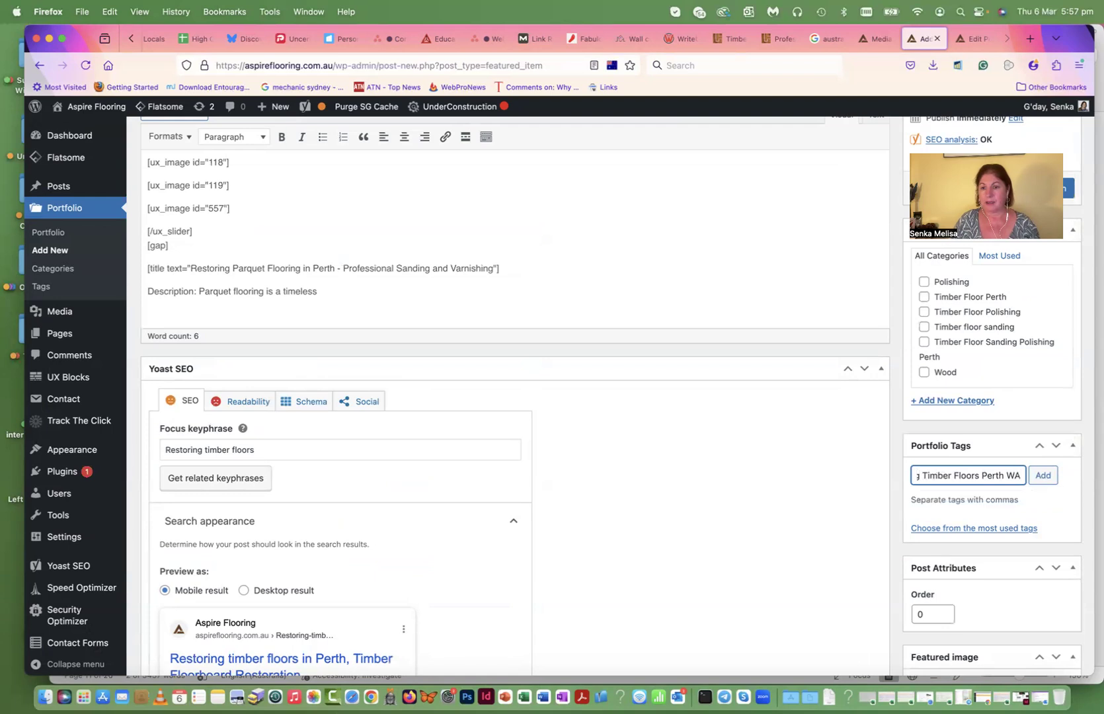
pyautogui.click(1048, 478)
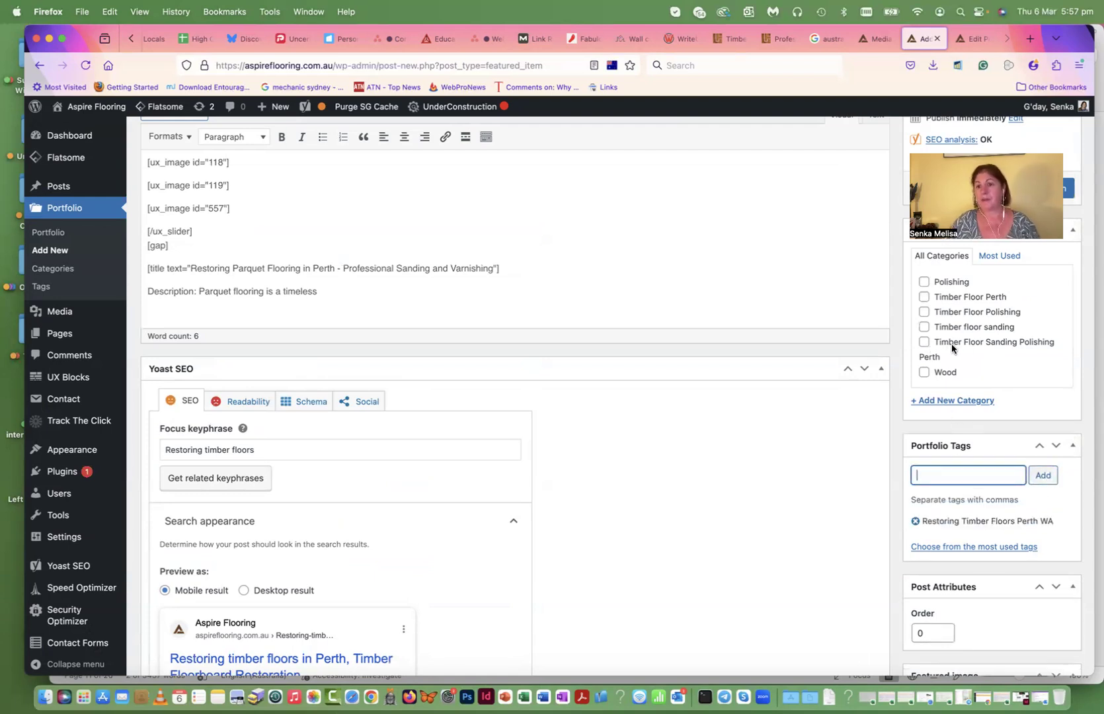
pyautogui.click(924, 342)
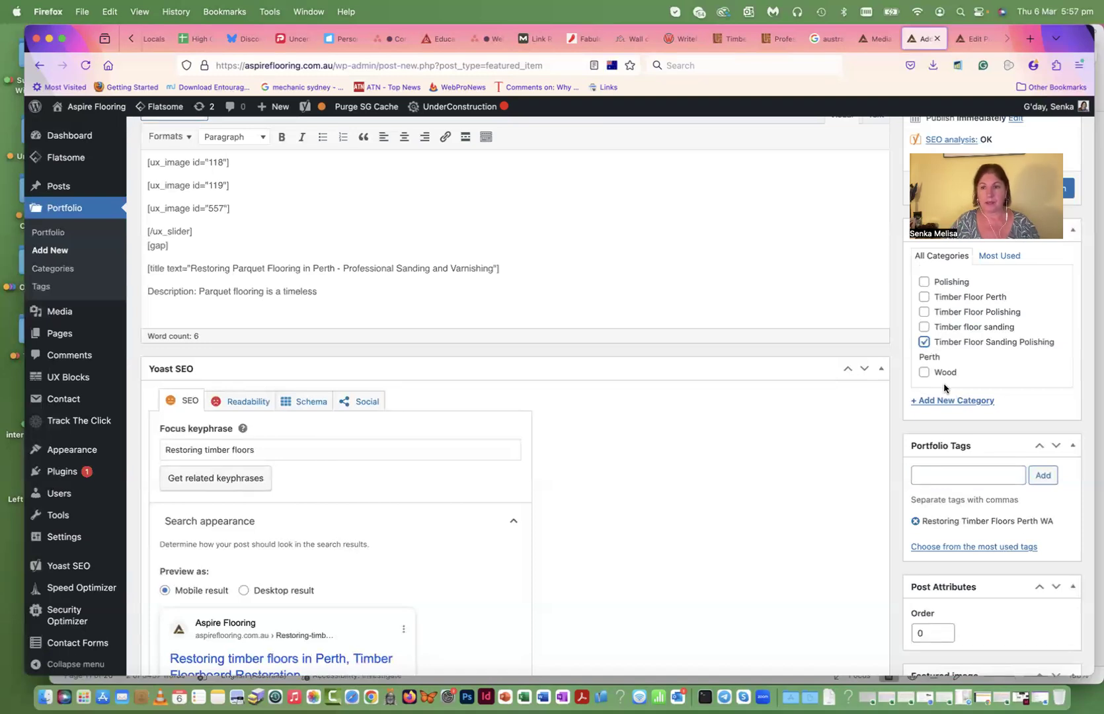
pyautogui.scroll(3, 656, 369)
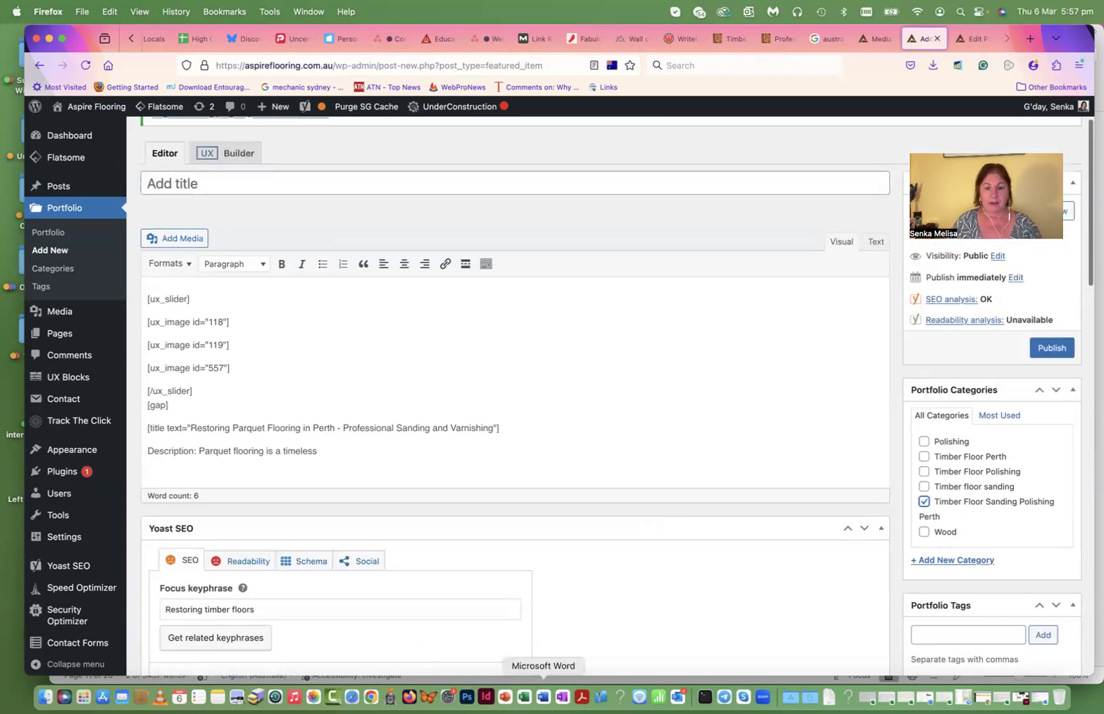
# - Select the Mount Lawley timber floor restoration heading in Word, then return to the empty WordPress title
pyautogui.click(544, 698)
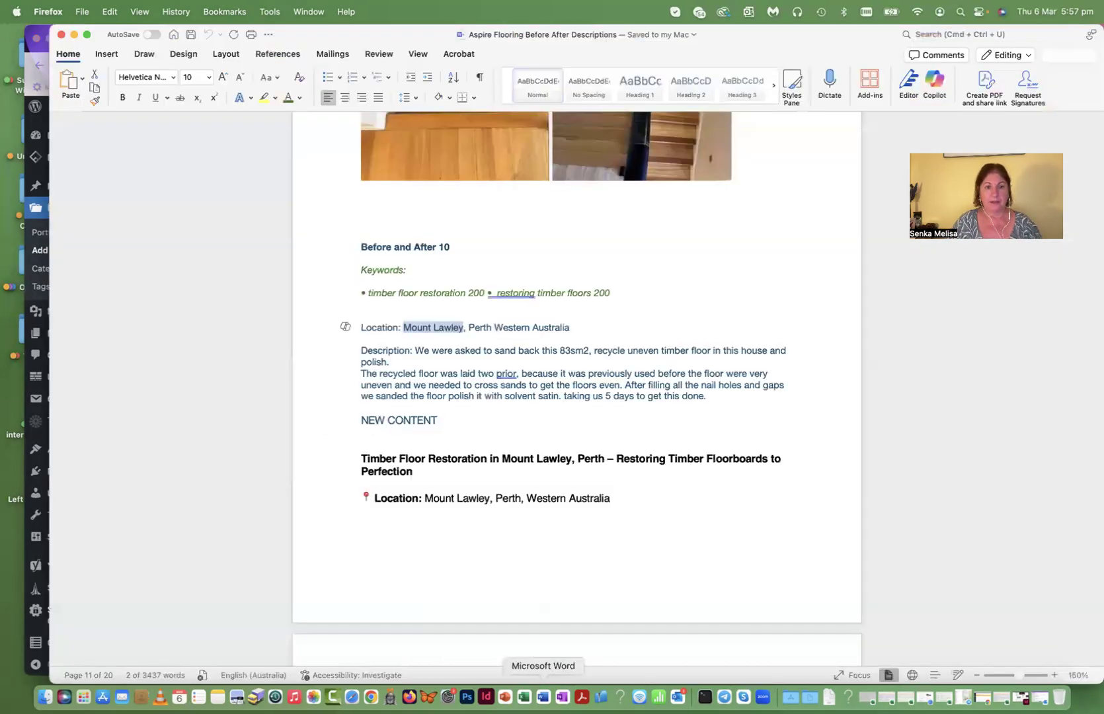
pyautogui.click(402, 455)
pyautogui.moveTo(415, 474); pyautogui.dragTo(362, 464)
pyautogui.press('super+c')
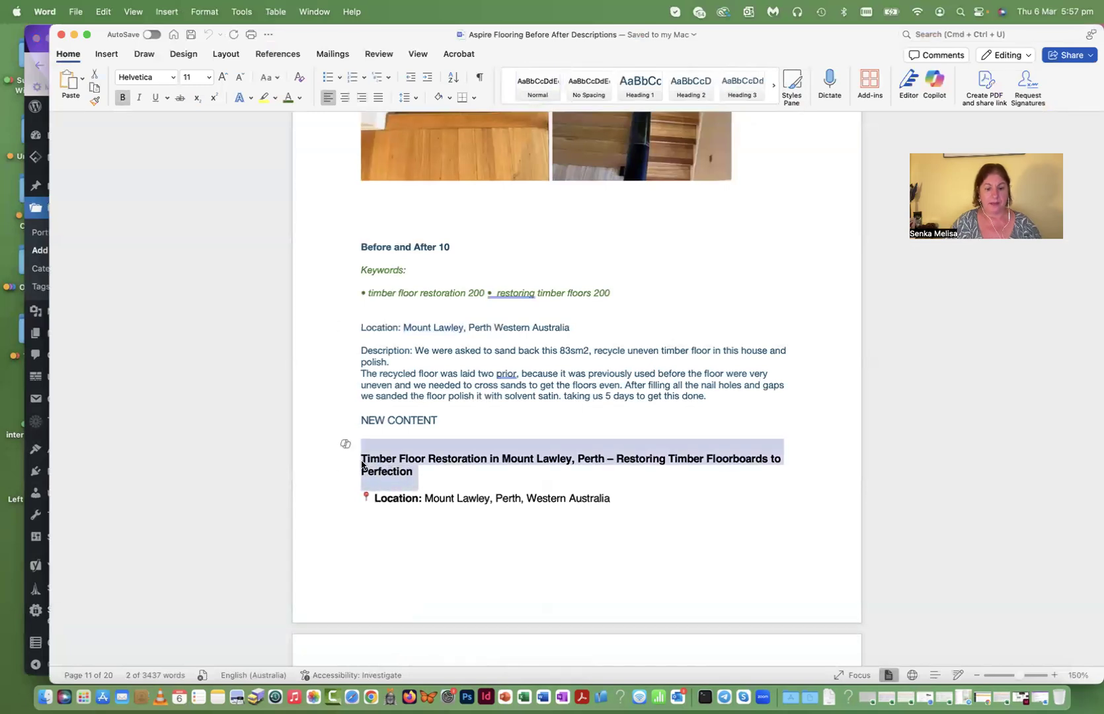
pyautogui.click(27, 506)
pyautogui.click(227, 186)
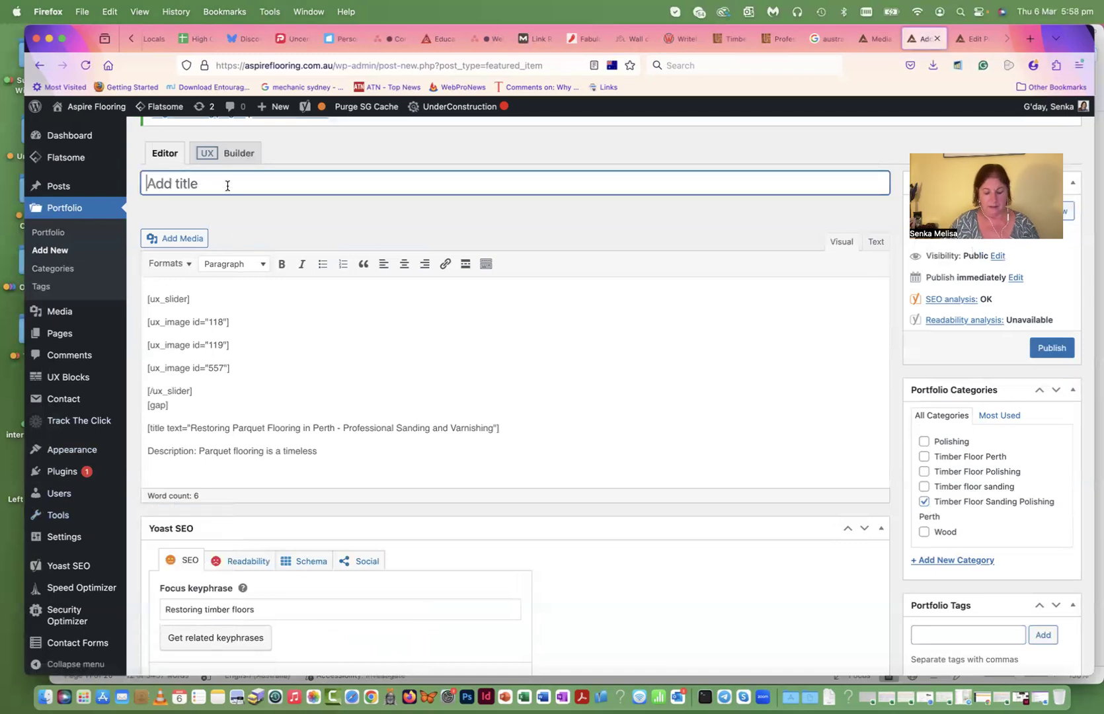
# - Paste the Mount Lawley heading as the title and trim it to 'Restoring Timber Floors'
pyautogui.press('super+v')
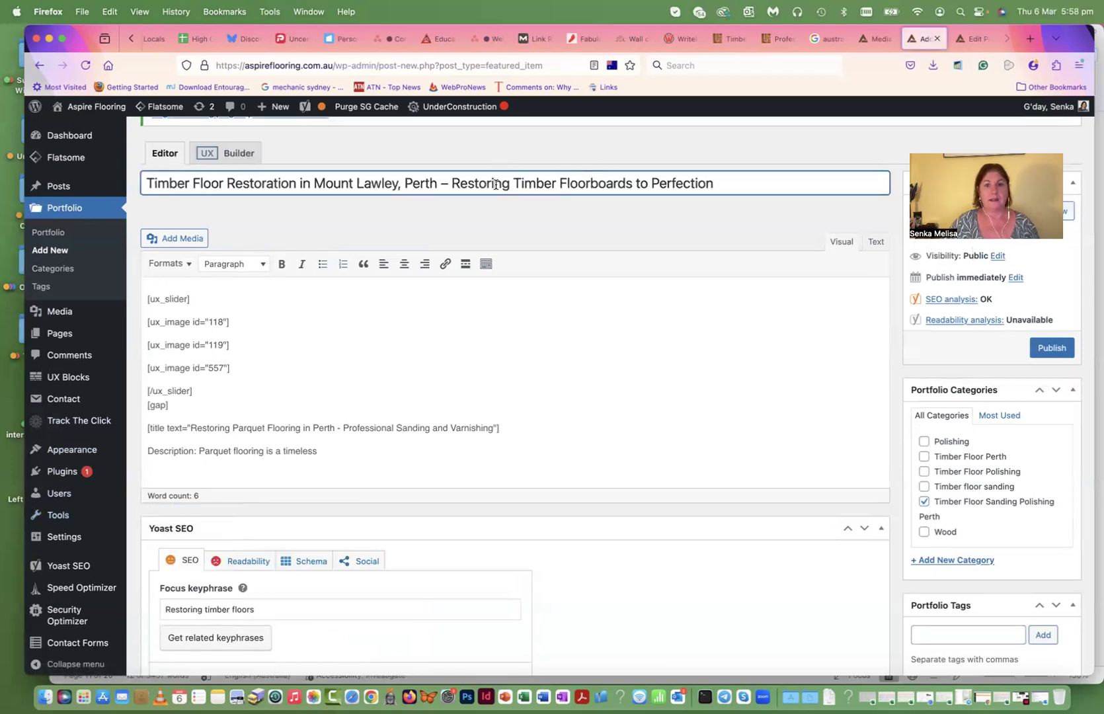
pyautogui.moveTo(452, 184); pyautogui.dragTo(124, 184)
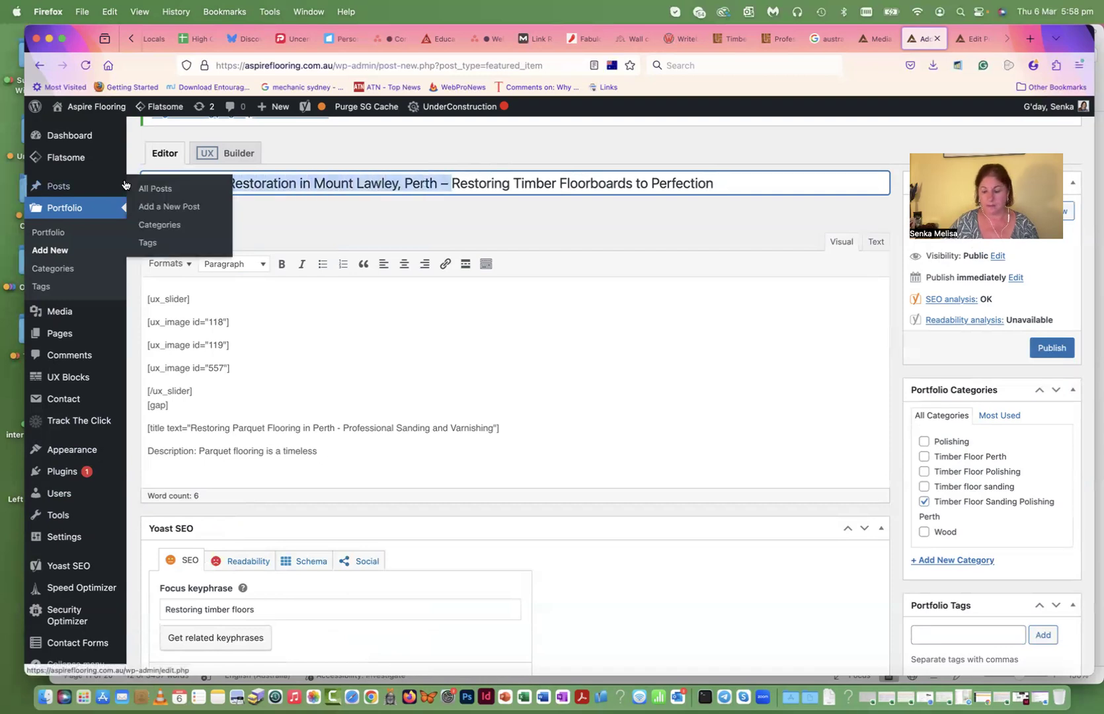
pyautogui.press('BackSpace')
pyautogui.moveTo(423, 184); pyautogui.dragTo(286, 189)
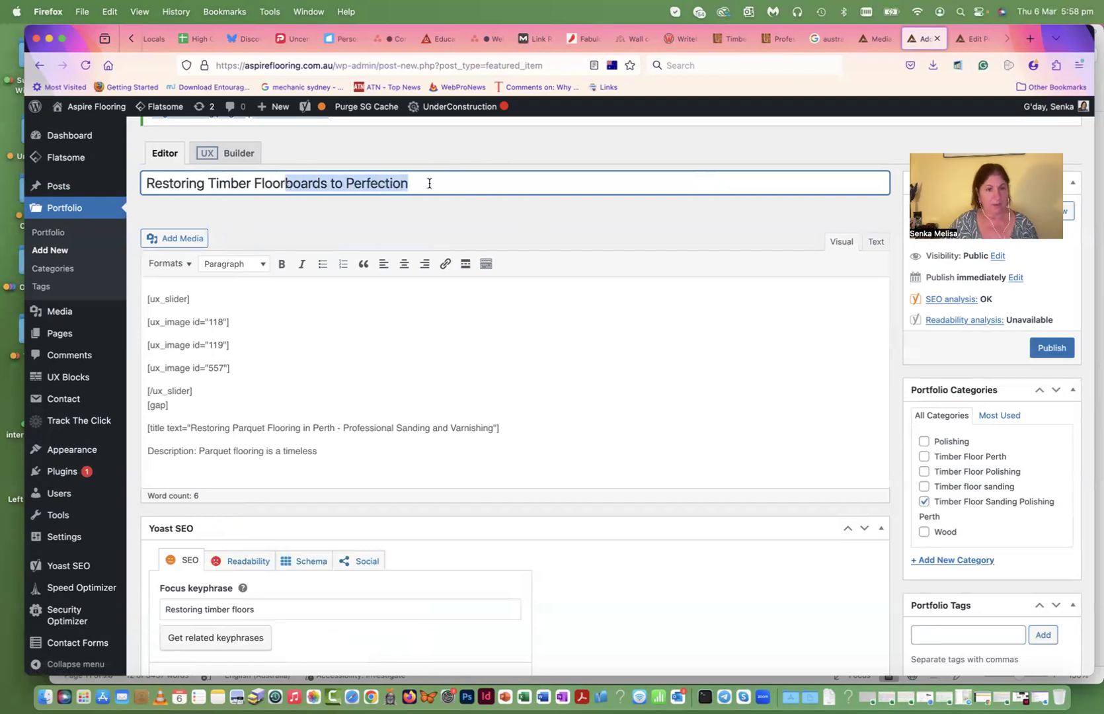
pyautogui.write('s')
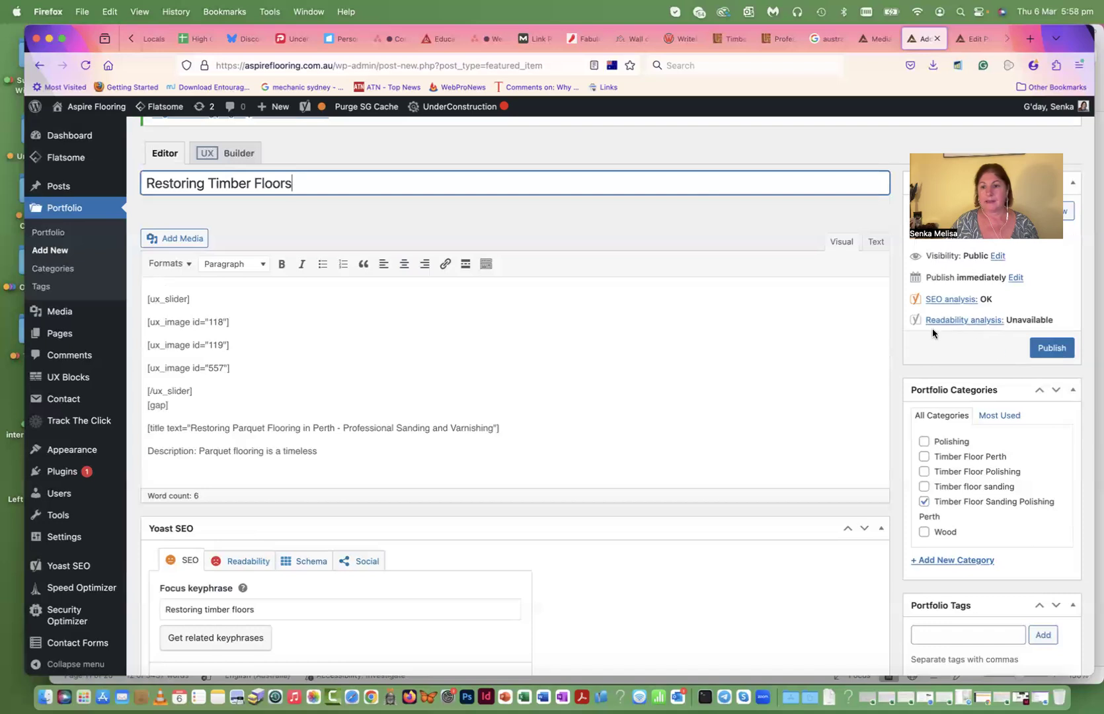
pyautogui.scroll(2, 957, 342)
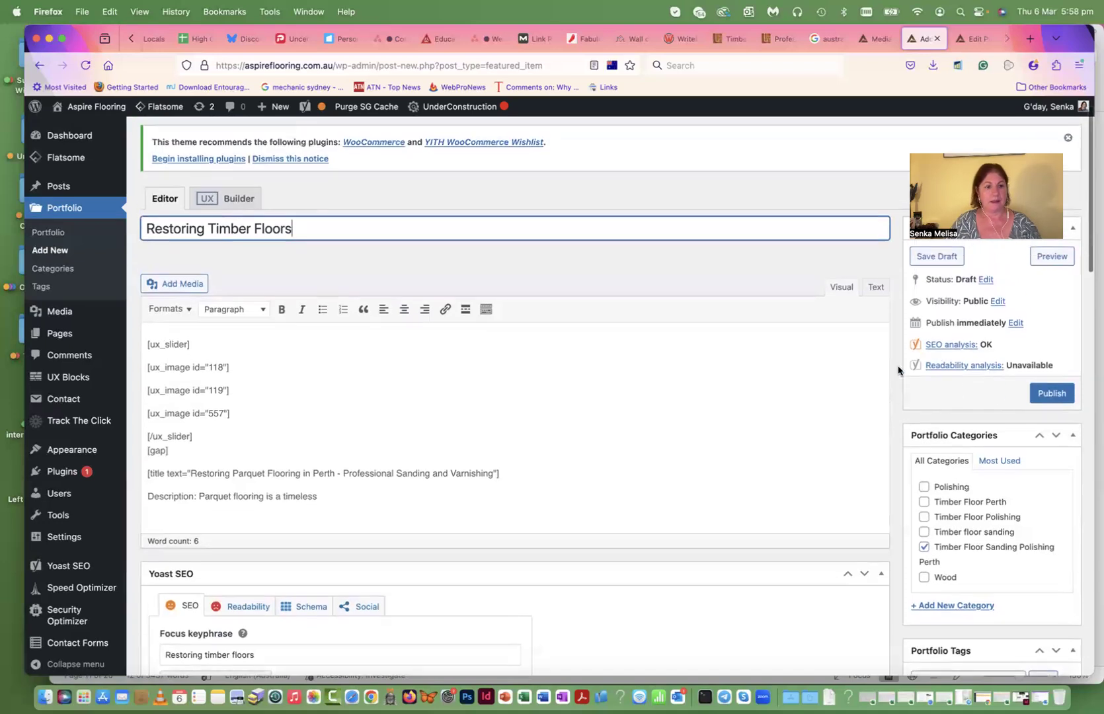
pyautogui.scroll(-3, 389, 272)
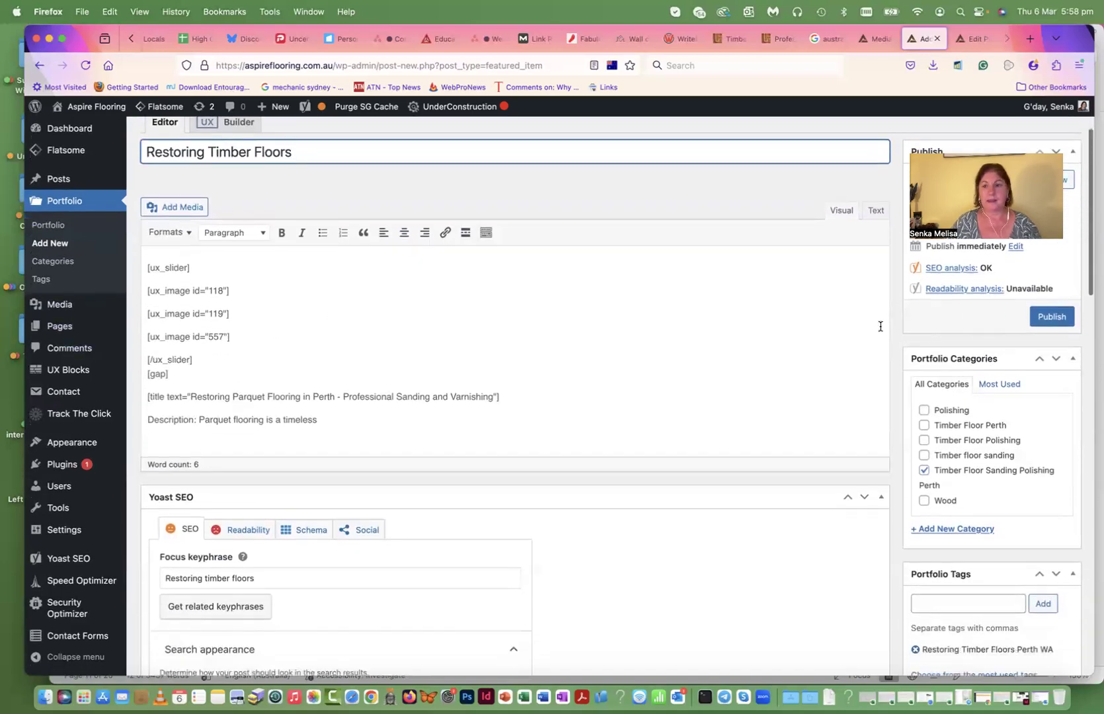
# - Publish the Restoring Timber Floors portfolio item and view its live page
pyautogui.click(1051, 318)
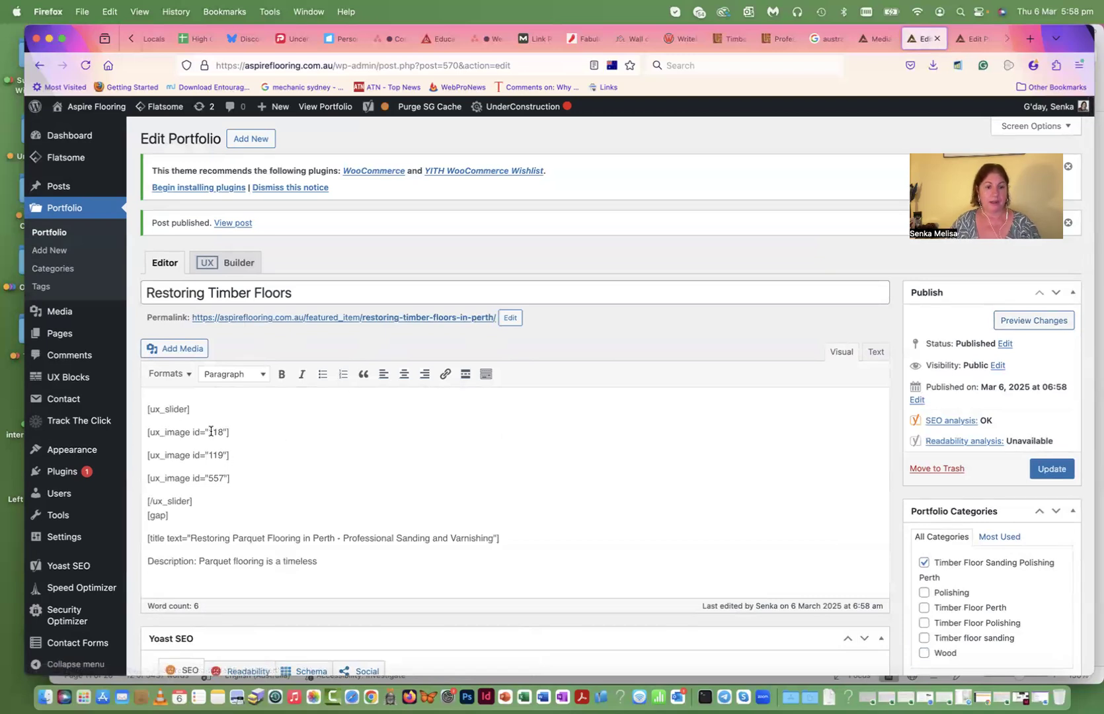
pyautogui.scroll(-5, 272, 405)
pyautogui.scroll(5, 276, 410)
pyautogui.click(312, 320)
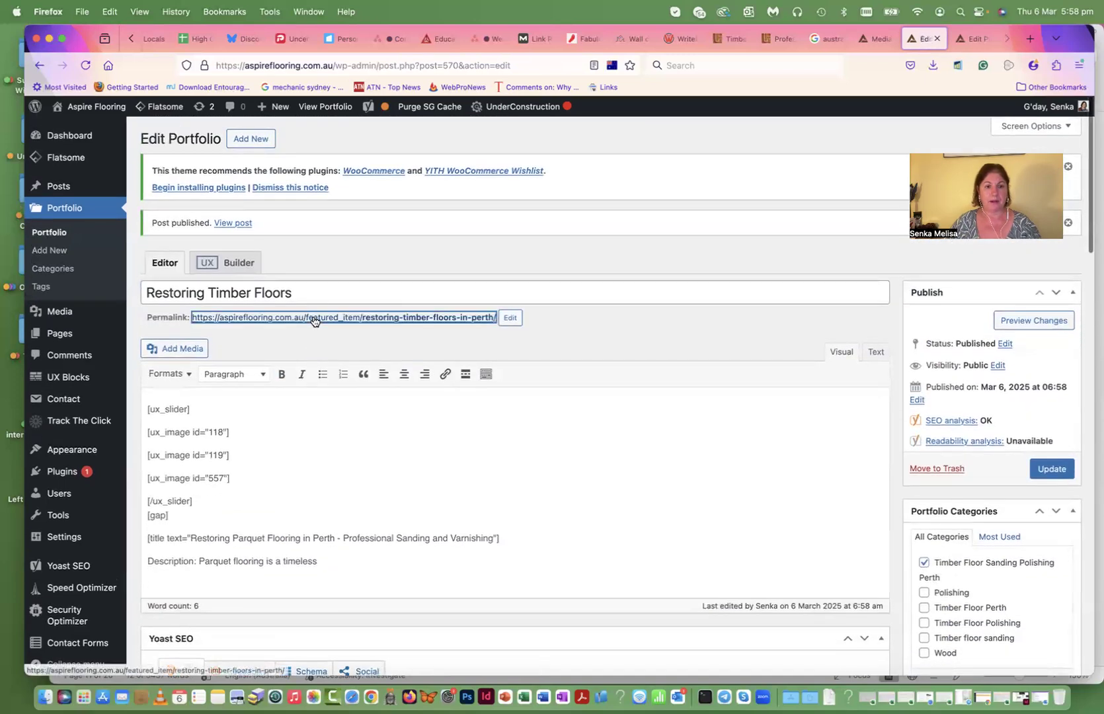
pyautogui.scroll(-4, 449, 326)
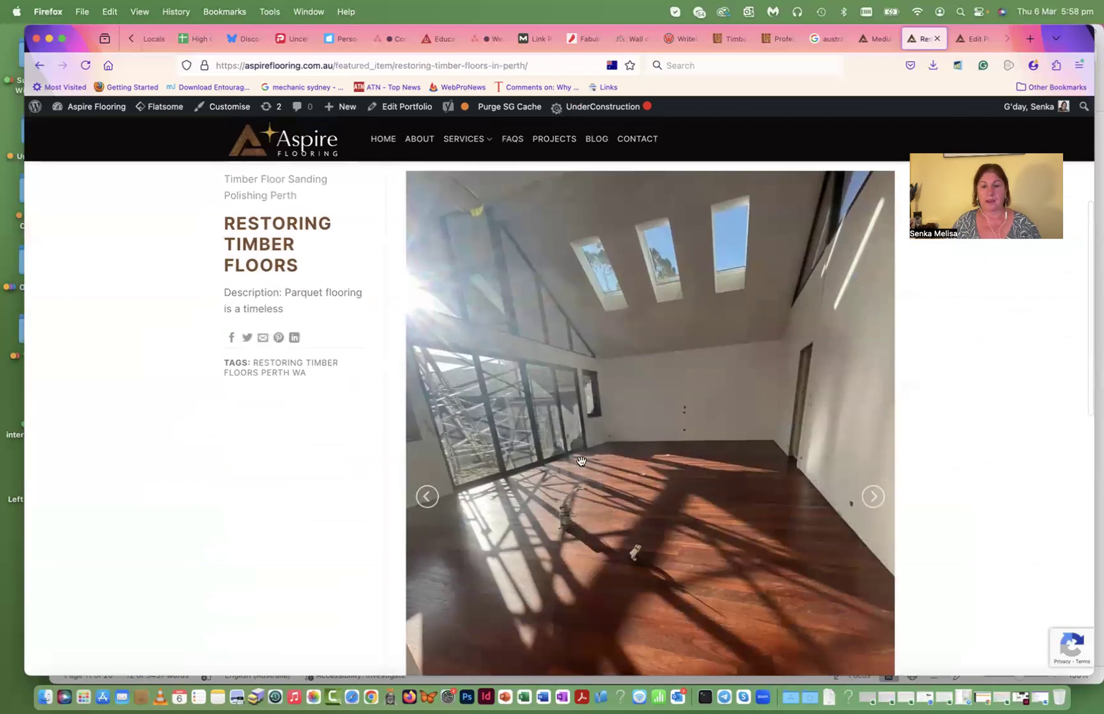
pyautogui.click(874, 497)
pyautogui.click(874, 497)
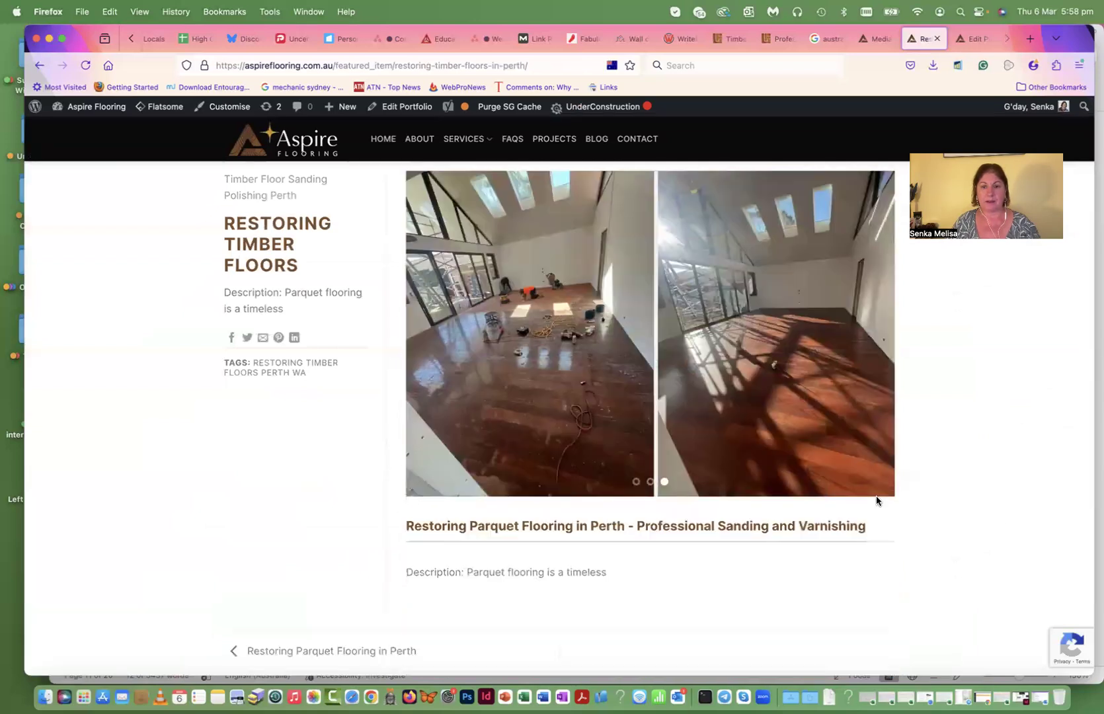
pyautogui.scroll(3, 799, 397)
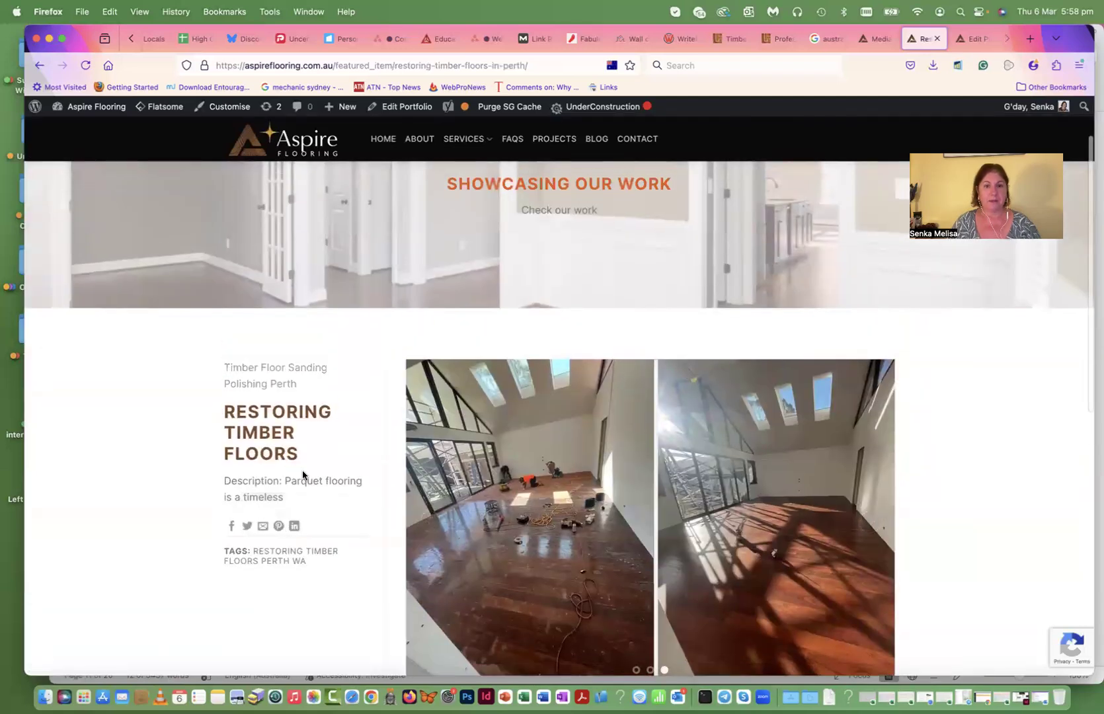
pyautogui.scroll(-8, 347, 437)
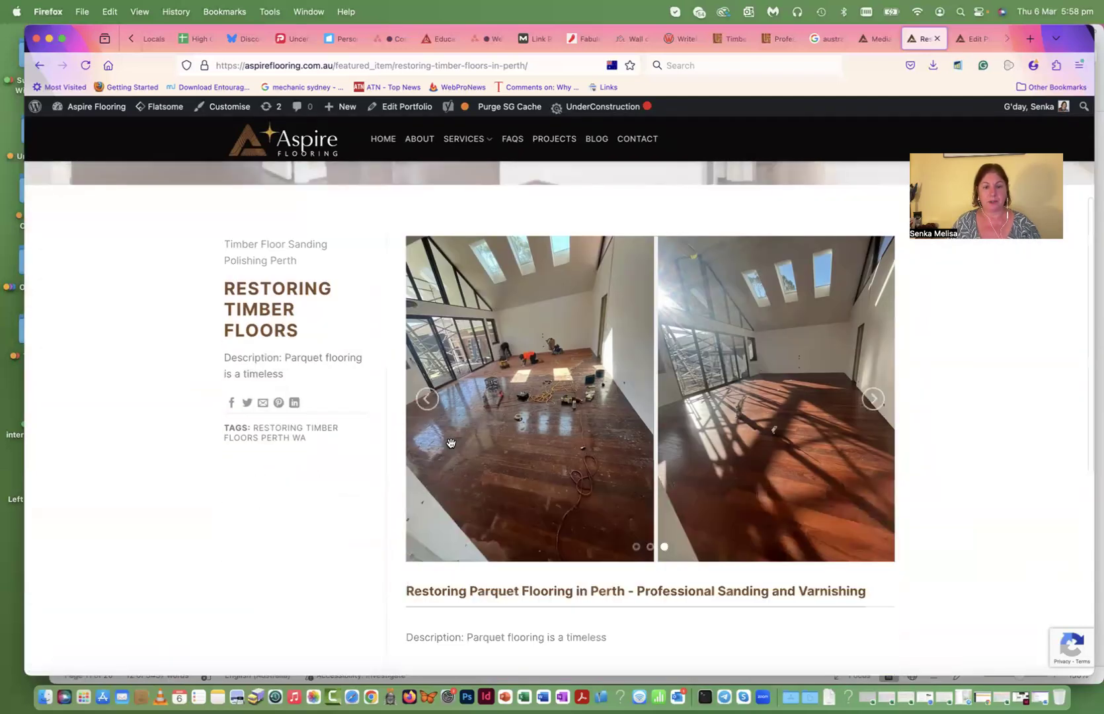
pyautogui.scroll(1, 463, 496)
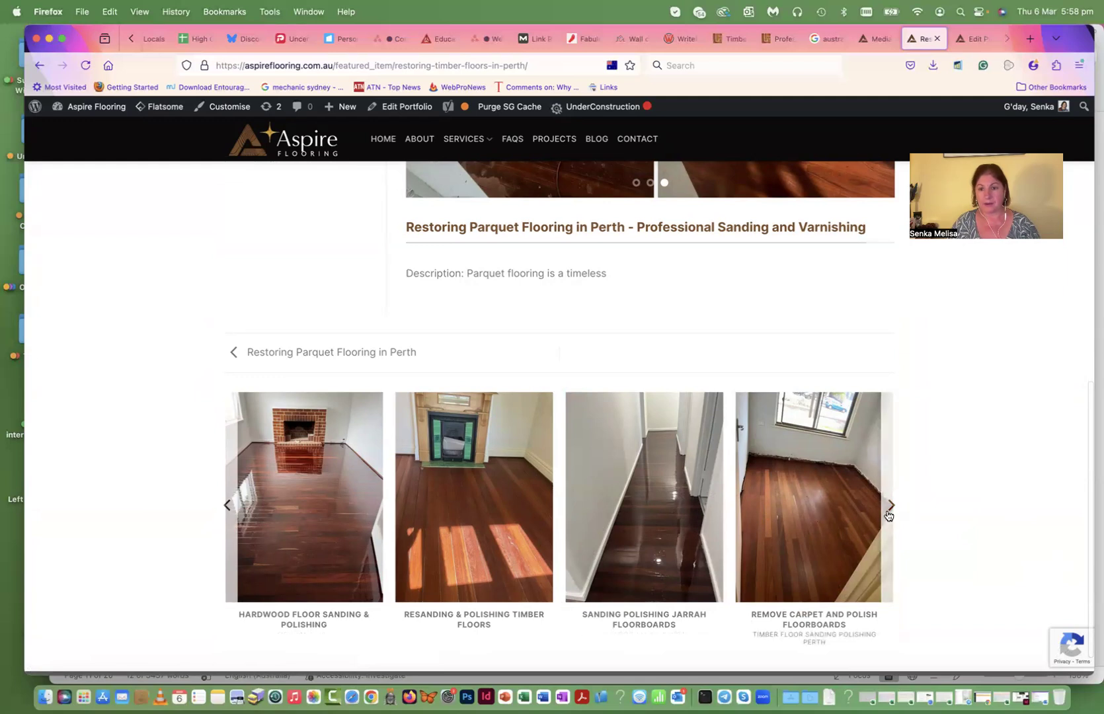
pyautogui.click(891, 507)
pyautogui.click(882, 507)
pyautogui.scroll(-4, 570, 484)
pyautogui.scroll(-4, 529, 429)
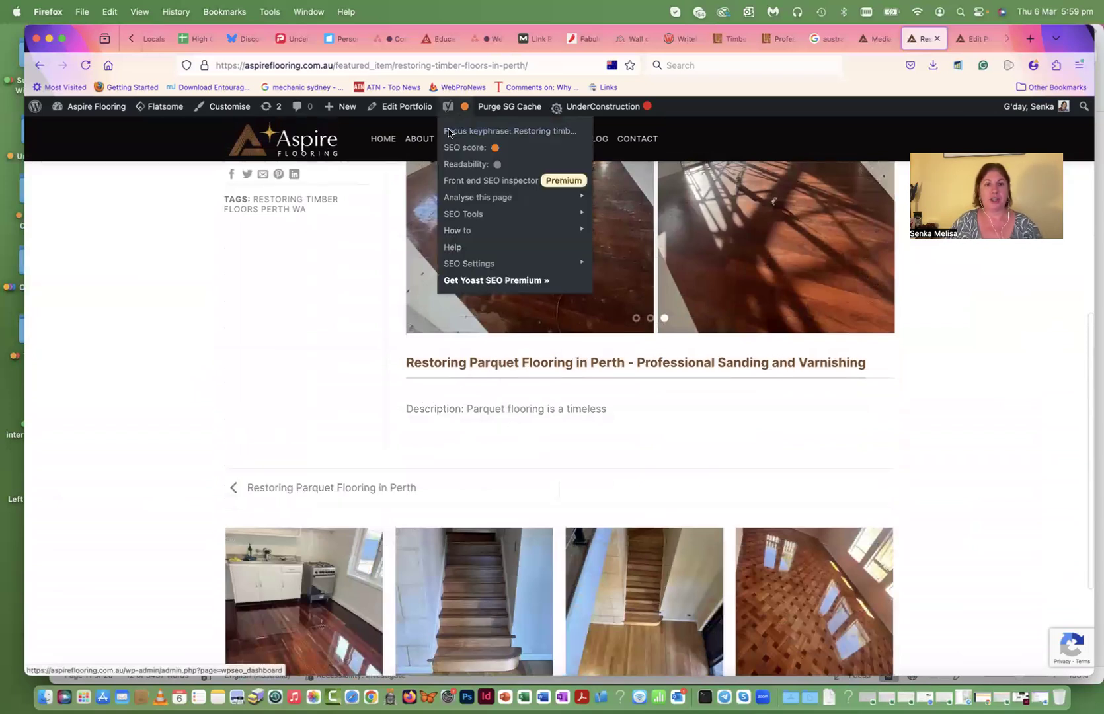
pyautogui.moveTo(405, 108)
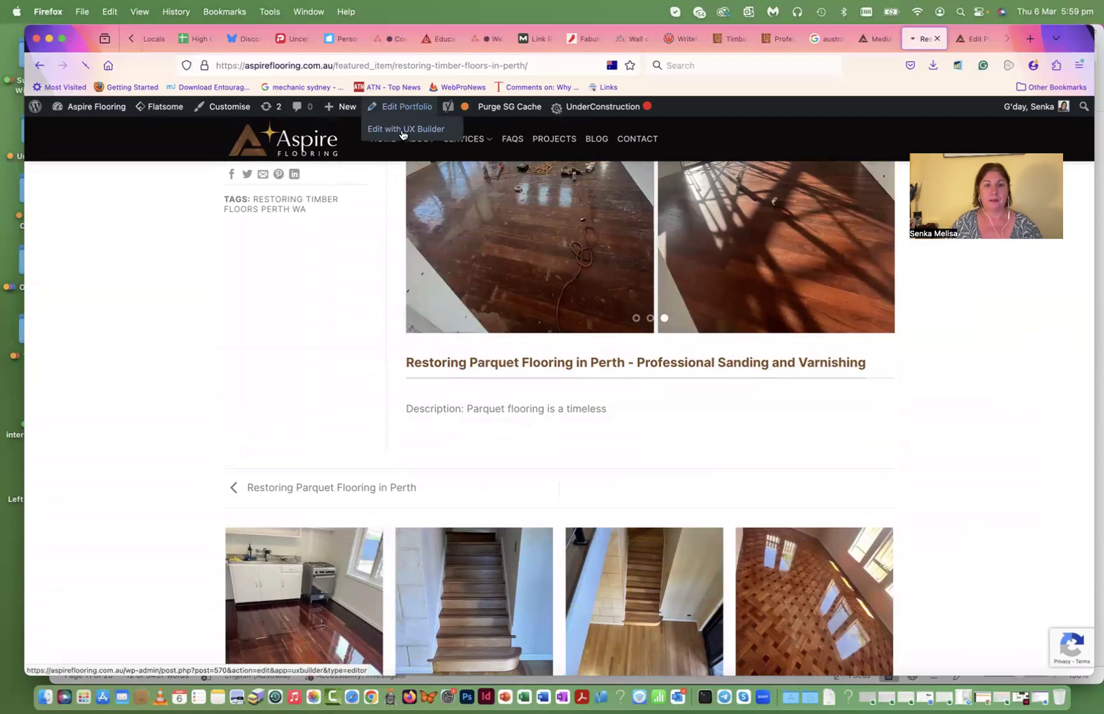
# - Open the portfolio item in UX Builder and copy the new heading from Word
pyautogui.click(402, 129)
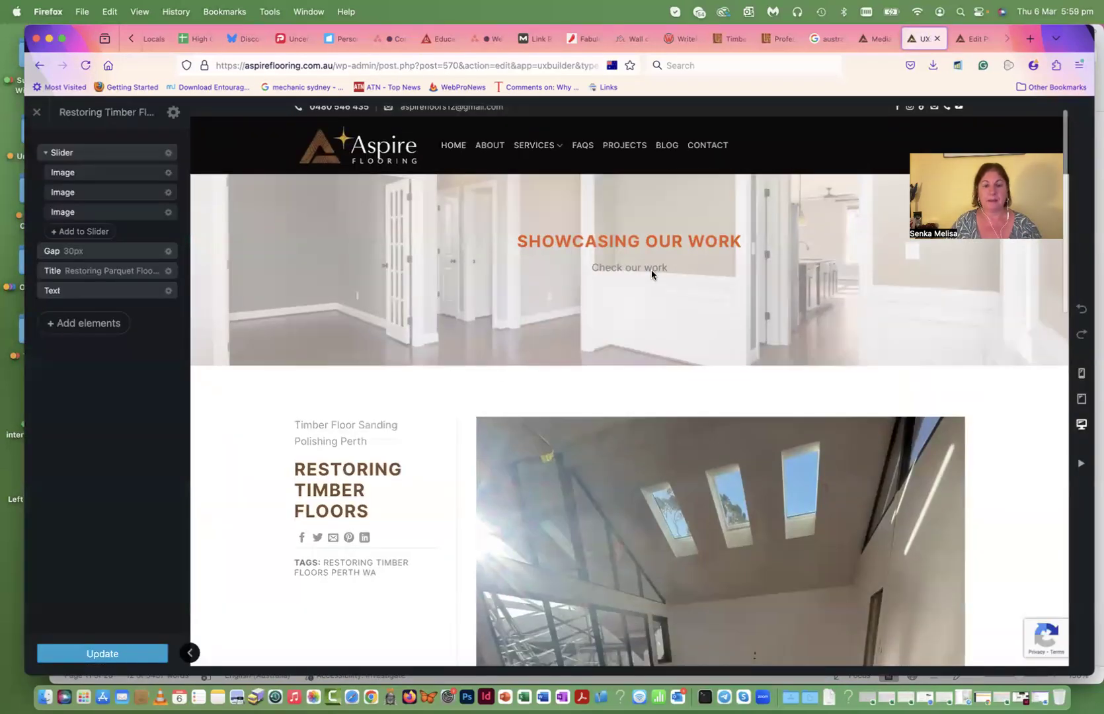
pyautogui.scroll(-10, 651, 274)
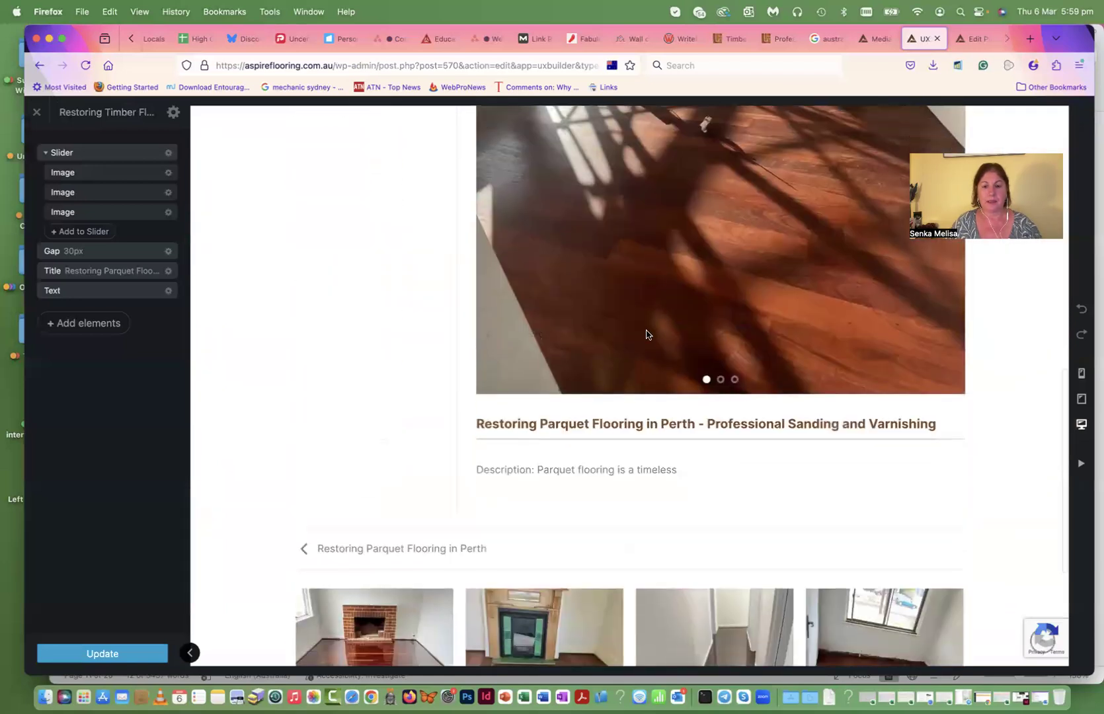
pyautogui.click(544, 696)
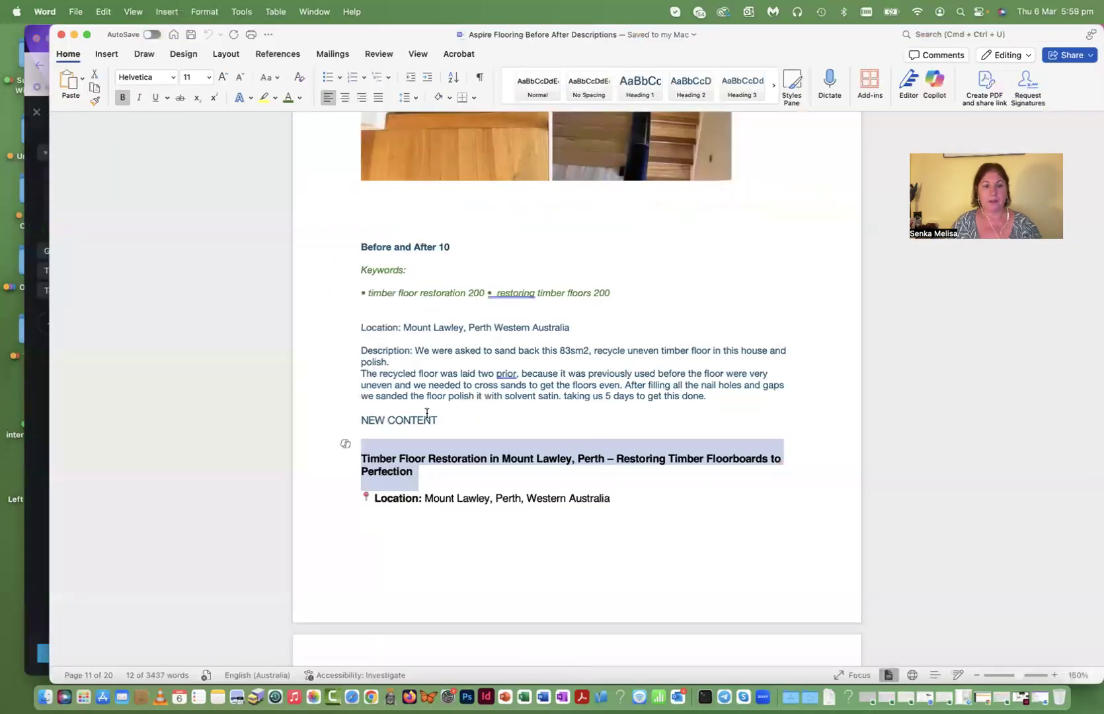
pyautogui.click(414, 462)
pyautogui.doubleClick(342, 468)
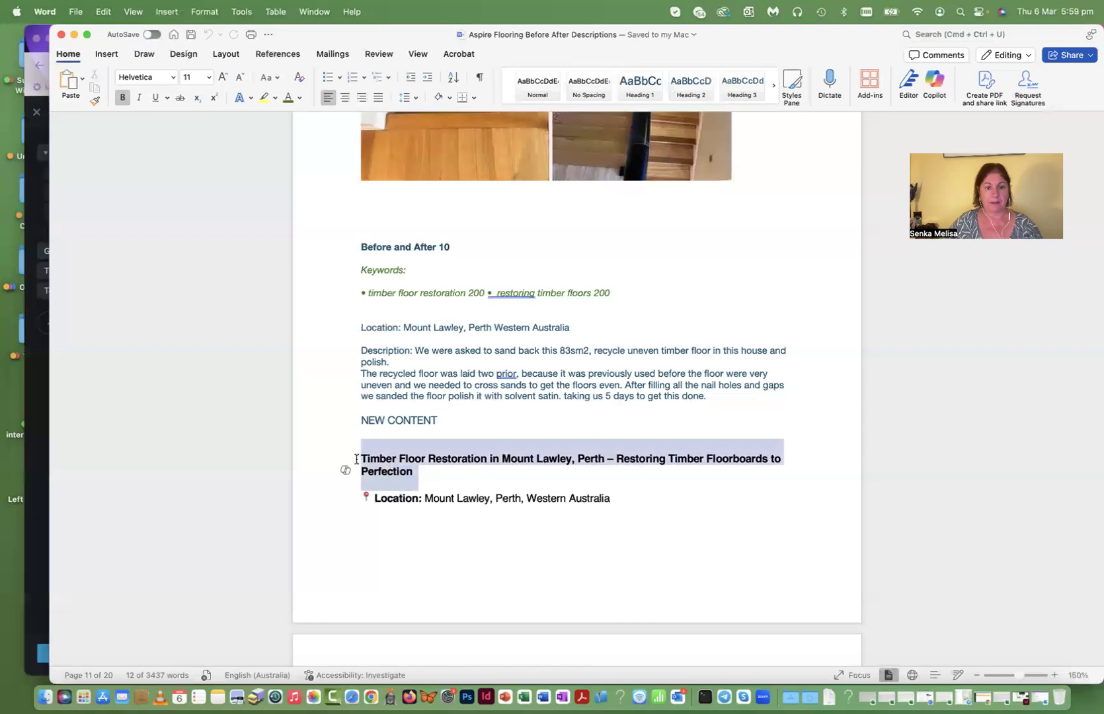
pyautogui.press('super+c')
# - Replace the page title text with the copied Timber Floor Restoration heading
pyautogui.click(30, 463)
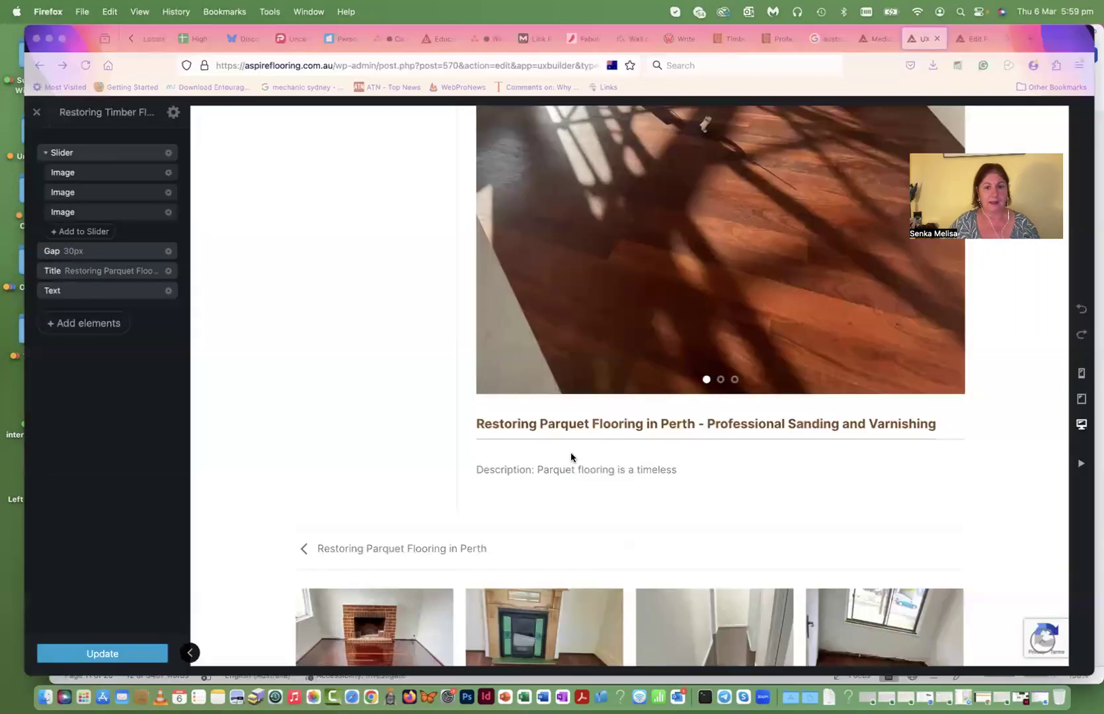
pyautogui.click(549, 428)
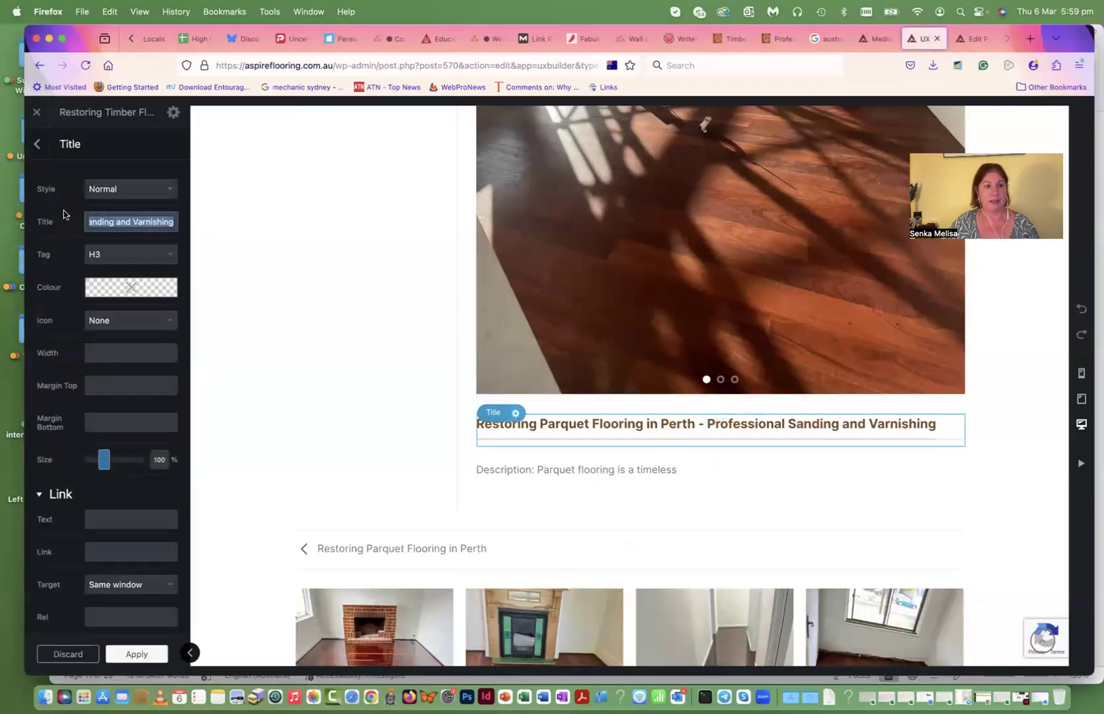
pyautogui.click(114, 223)
pyautogui.press('super+a')
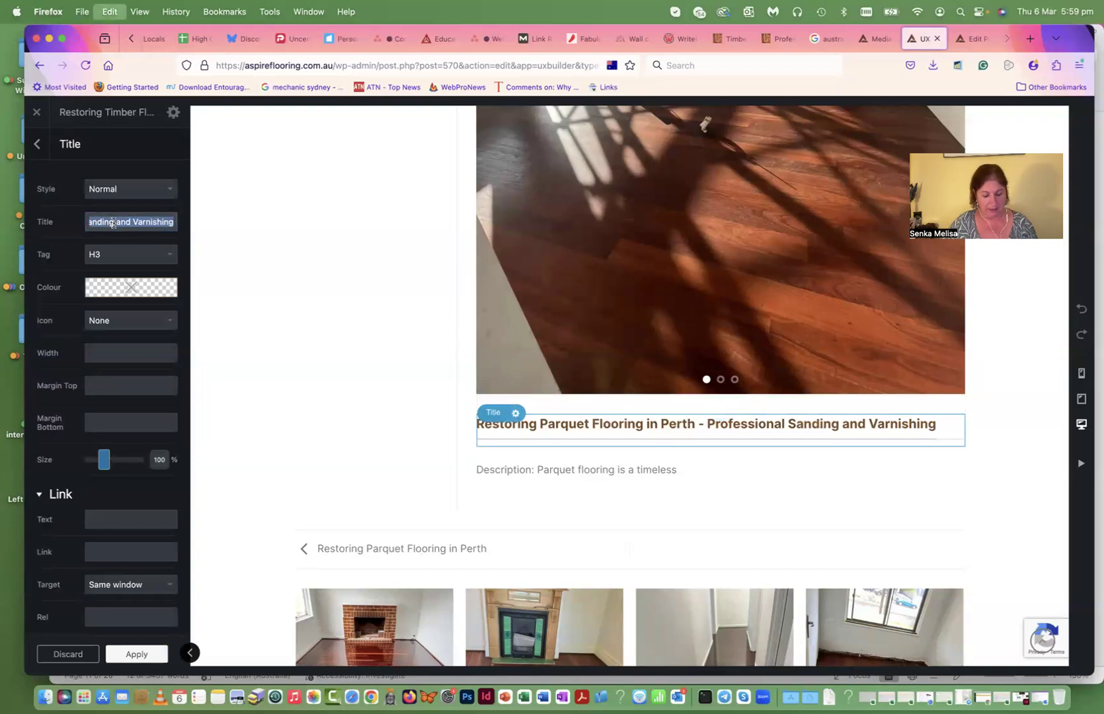
pyautogui.press('super+v')
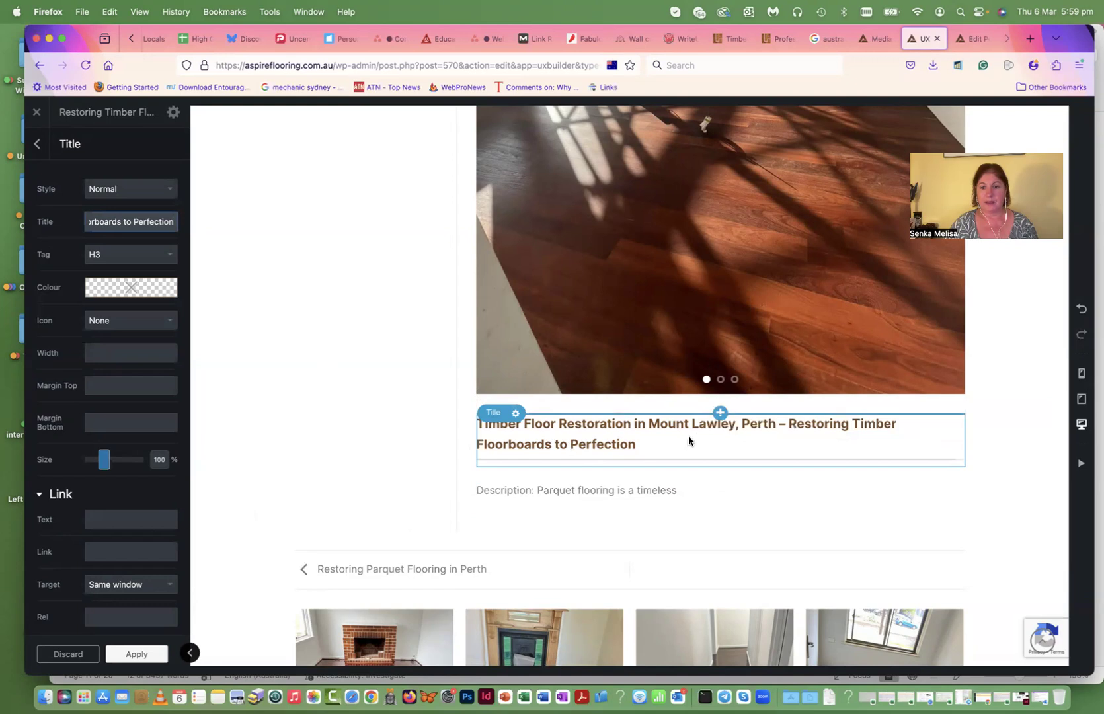
# - Delete 'in Mount Lawley, Perth' from the title and apply the change
pyautogui.click(126, 229)
pyautogui.hotkey('alt', 'Left')
pyautogui.hotkey('alt', 'Left')
pyautogui.hotkey('alt', 'Left')
pyautogui.hotkey('alt', 'Left')
pyautogui.hotkey('alt', 'Left')
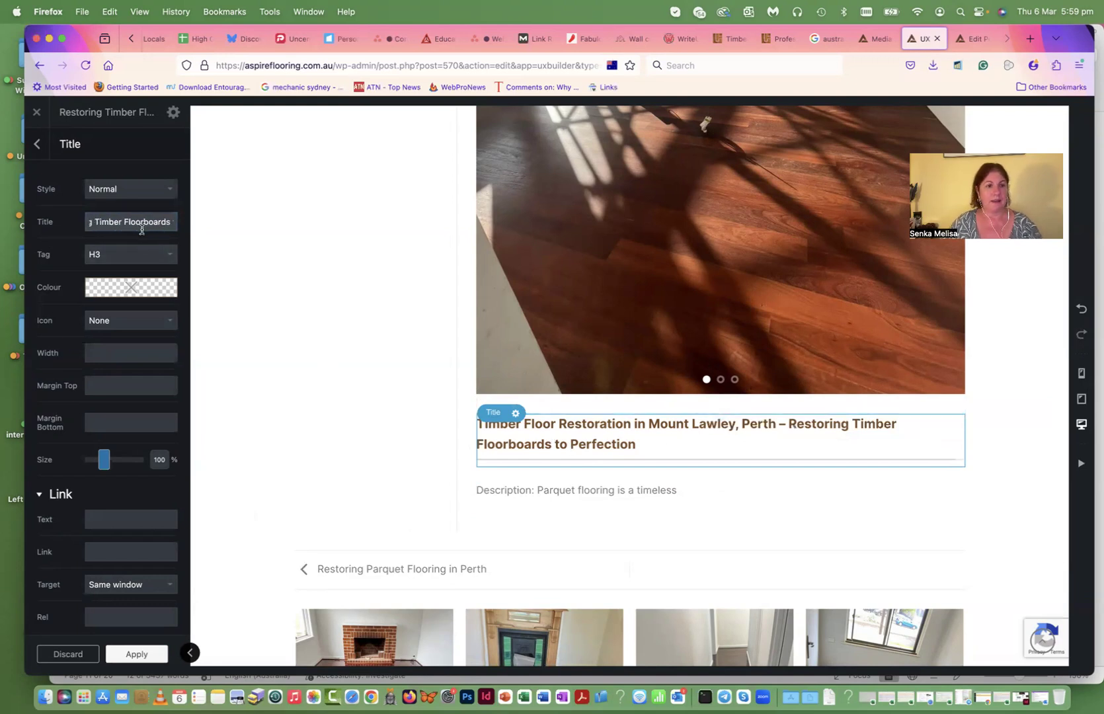
pyautogui.press('Right')
pyautogui.press('Right')
pyautogui.press('Right')
pyautogui.press('Right')
pyautogui.press('Right')
pyautogui.press('Right')
pyautogui.press('Right')
pyautogui.press('Right')
pyautogui.press('Right')
pyautogui.press('Right')
pyautogui.press('Right')
pyautogui.press('Right')
pyautogui.press('Right')
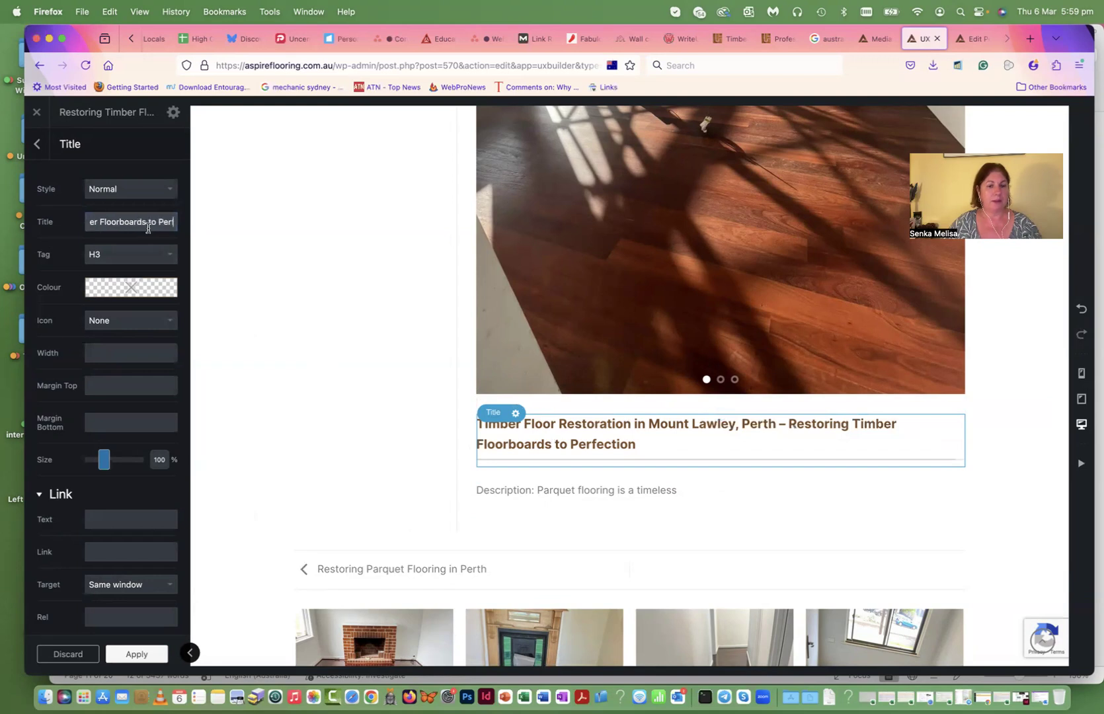
pyautogui.hotkey('alt', 'Left')
pyautogui.hotkey('alt', 'Left')
pyautogui.hotkey('alt', 'Left')
pyautogui.hotkey('alt', 'Left')
pyautogui.hotkey('alt', 'Left')
pyautogui.hotkey('alt', 'Left')
pyautogui.hotkey('alt', 'Left')
pyautogui.moveTo(163, 223); pyautogui.dragTo(141, 222)
pyautogui.press('Right')
pyautogui.press('Right')
pyautogui.press('Right')
pyautogui.press('Right')
pyautogui.press('Right')
pyautogui.press('Right')
pyautogui.press('Right')
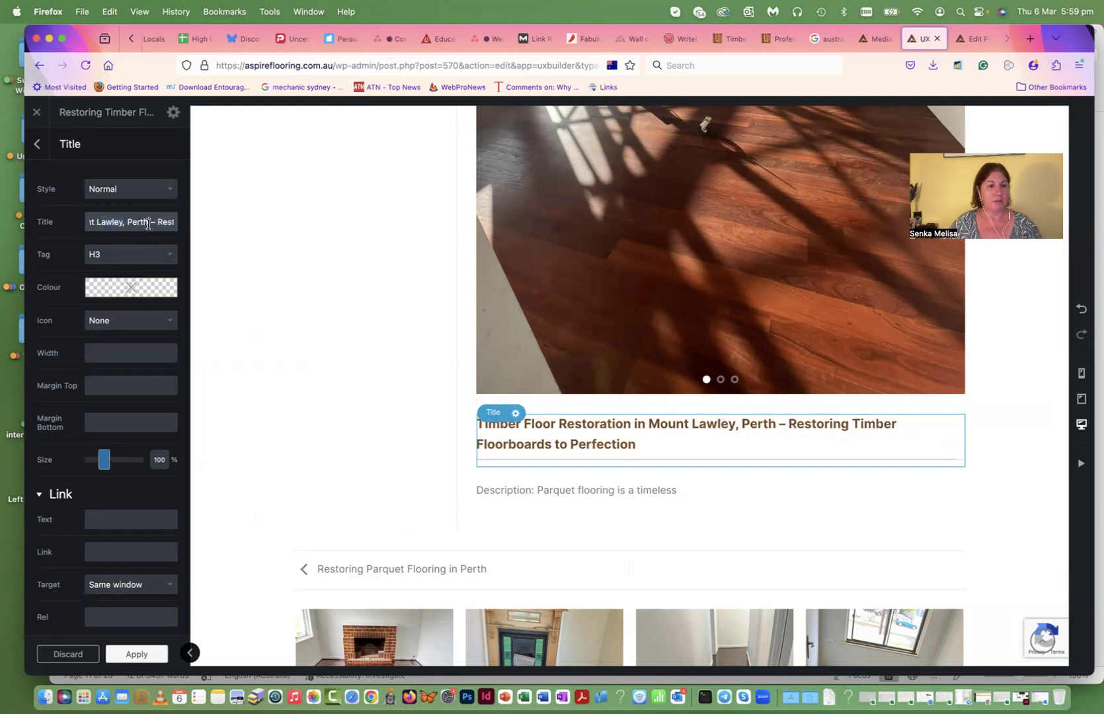
pyautogui.press('Delete')
pyautogui.press('BackSpace')
pyautogui.press('BackSpace')
pyautogui.press('BackSpace')
pyautogui.press('BackSpace')
pyautogui.press('BackSpace')
pyautogui.press('BackSpace')
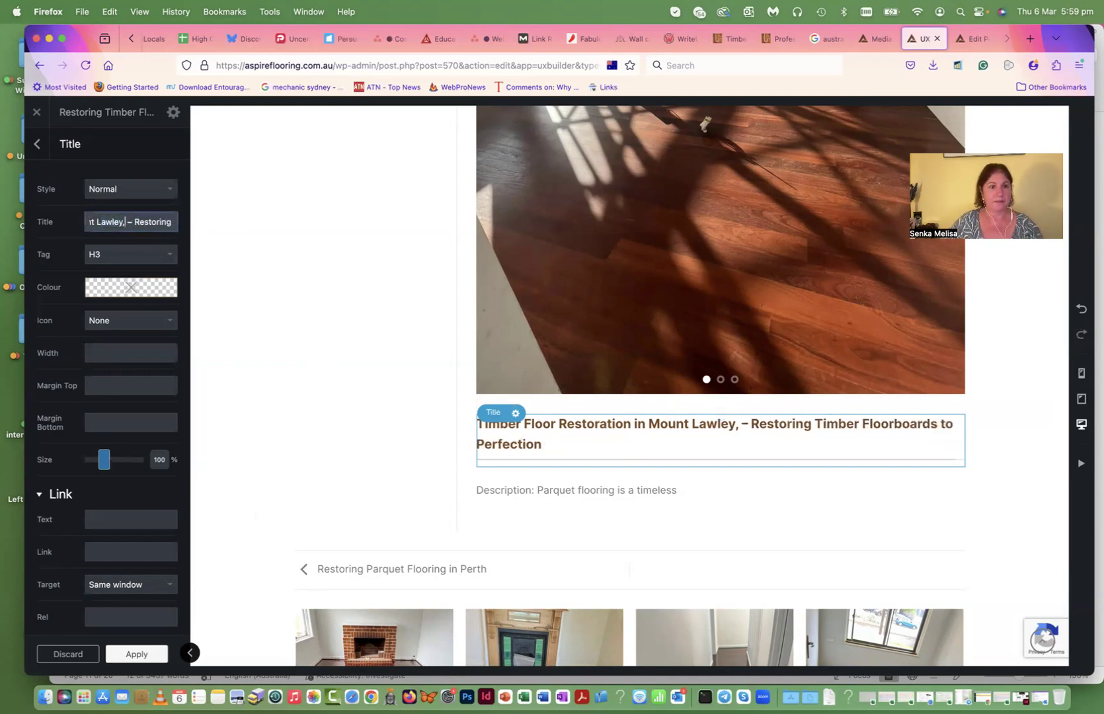
pyautogui.press('BackSpace')
pyautogui.press('BackSpace')
pyautogui.press('BackSpace')
pyautogui.press('BackSpace')
pyautogui.press('BackSpace')
pyautogui.press('BackSpace')
pyautogui.press('BackSpace')
pyautogui.press('BackSpace')
pyautogui.press('BackSpace')
pyautogui.press('BackSpace')
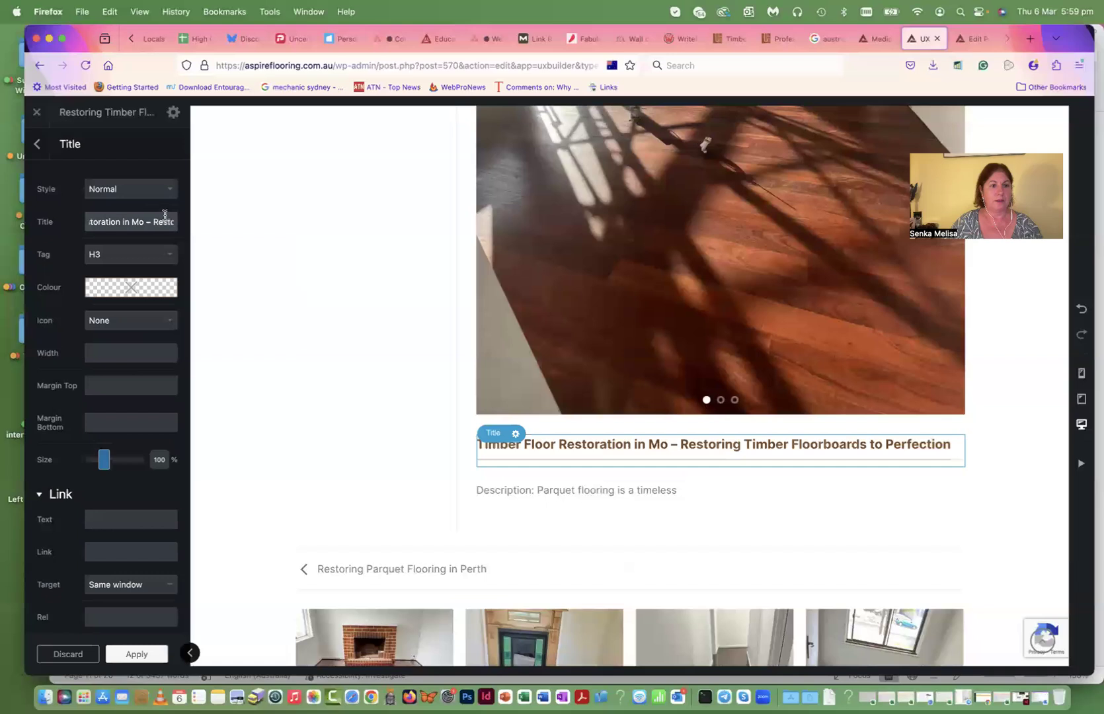
pyautogui.press('BackSpace')
pyautogui.press('BackSpace')
pyautogui.press('BackSpace')
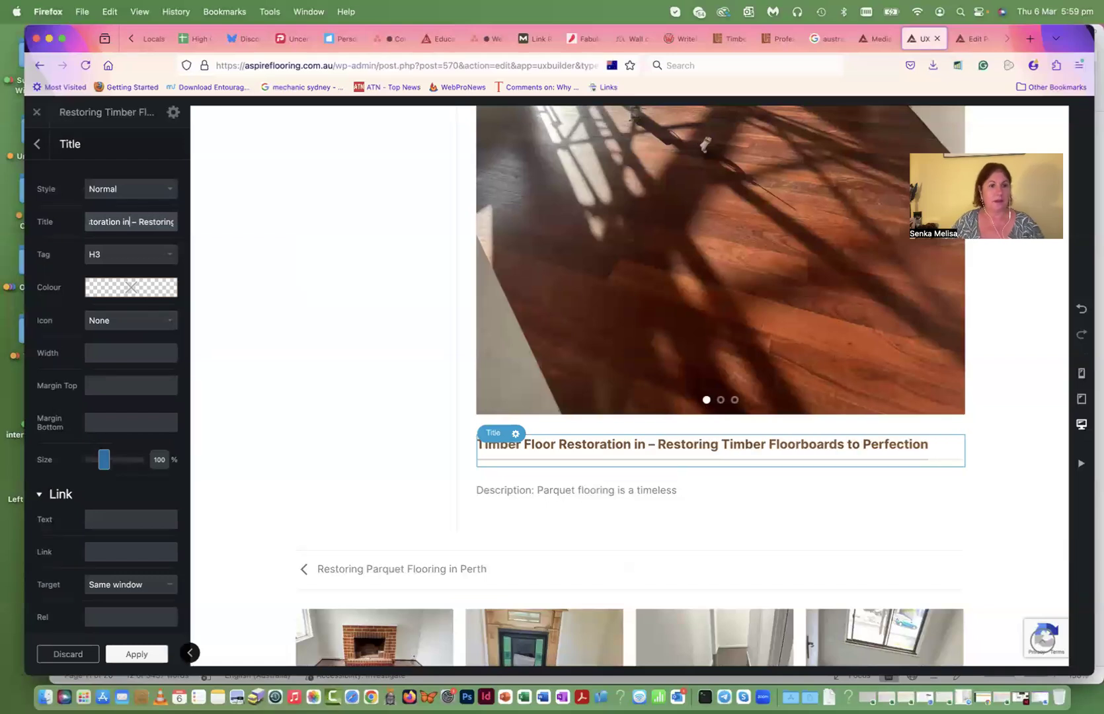
pyautogui.press('BackSpace')
pyautogui.press('BackSpace')
pyautogui.press('BackSpace')
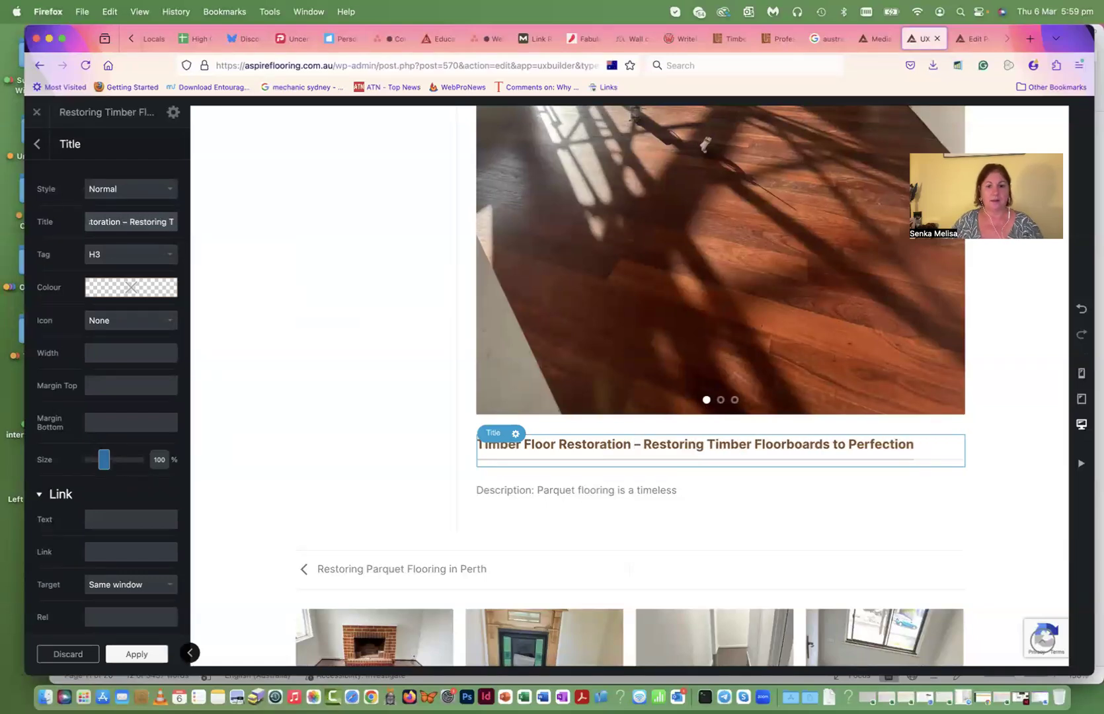
pyautogui.scroll(-1, 468, 348)
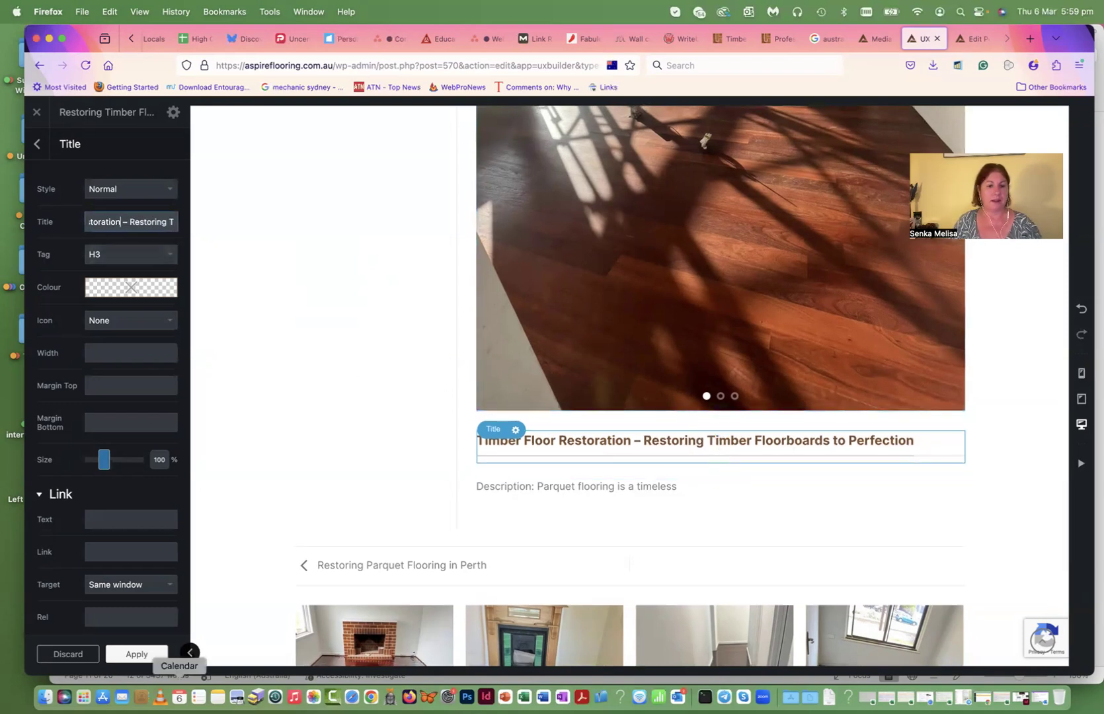
pyautogui.click(138, 657)
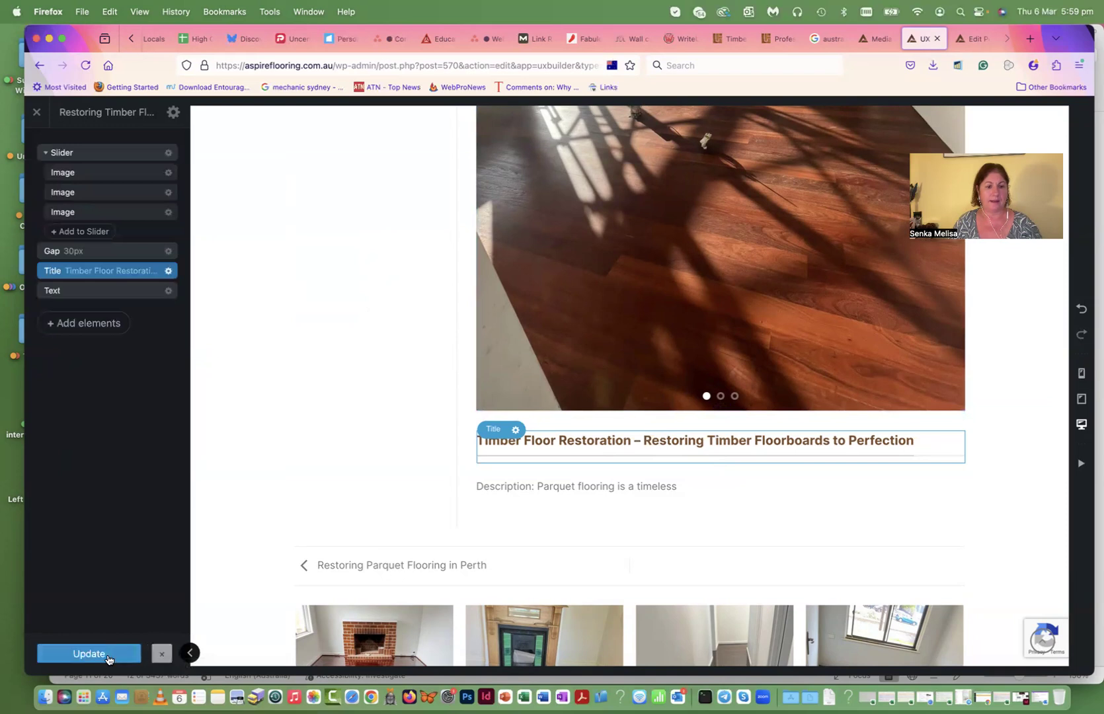
# - Select the new description paragraphs in the Word draft
pyautogui.click(567, 490)
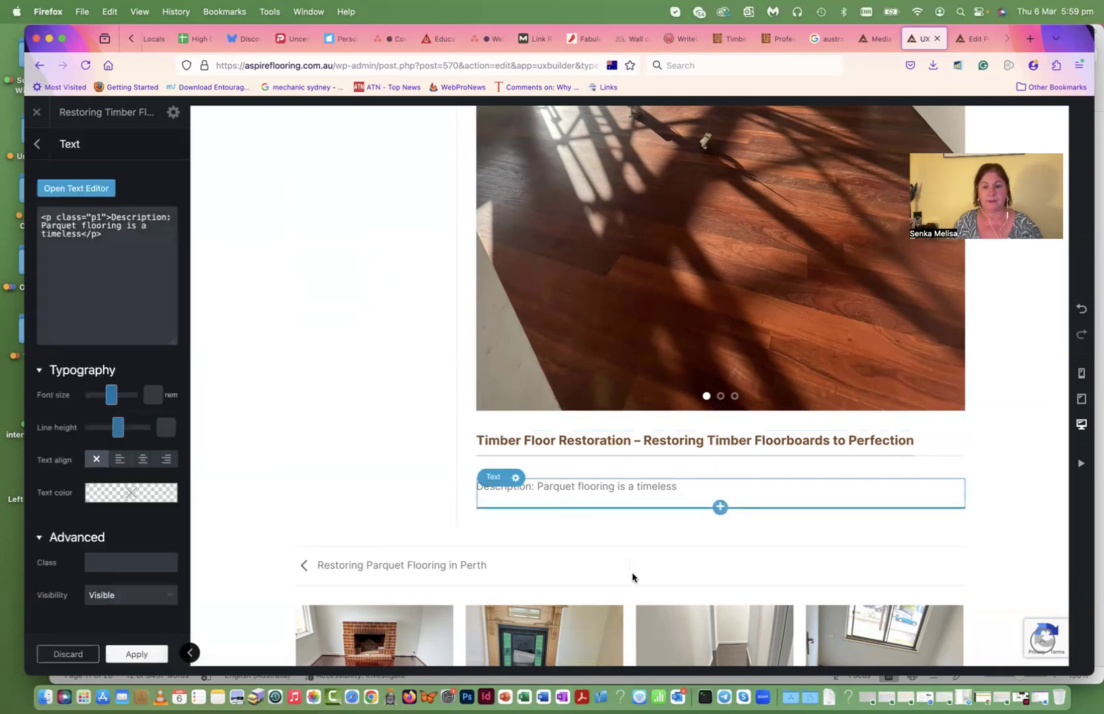
pyautogui.click(543, 697)
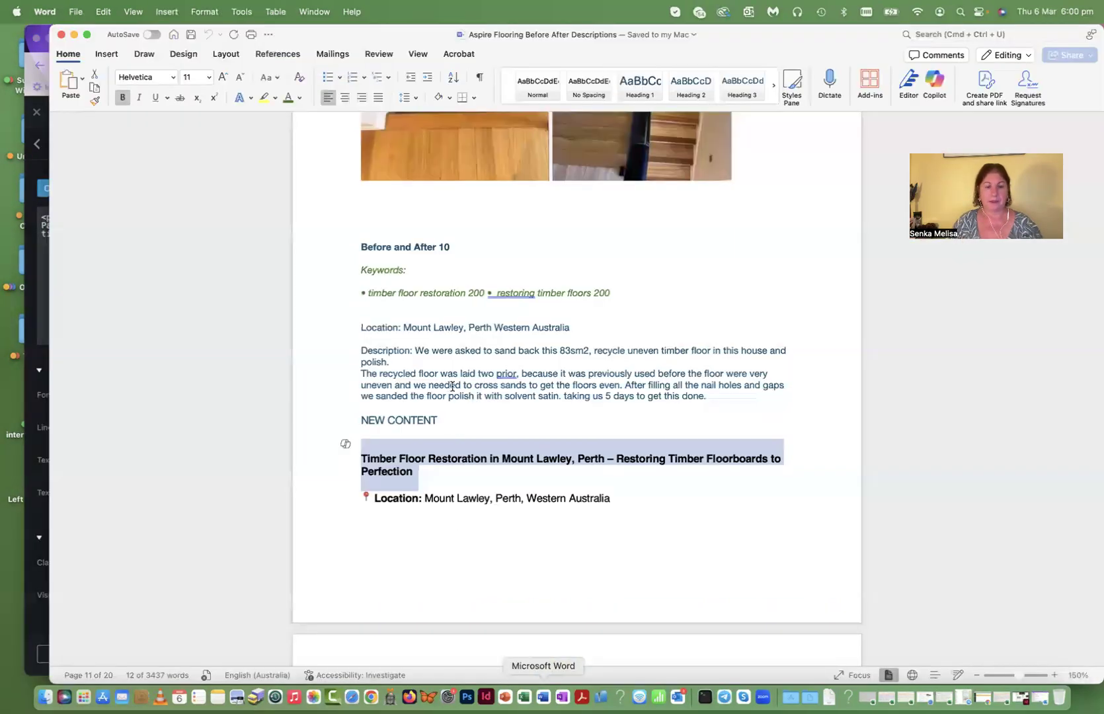
pyautogui.scroll(-5, 452, 386)
pyautogui.scroll(-1, 417, 429)
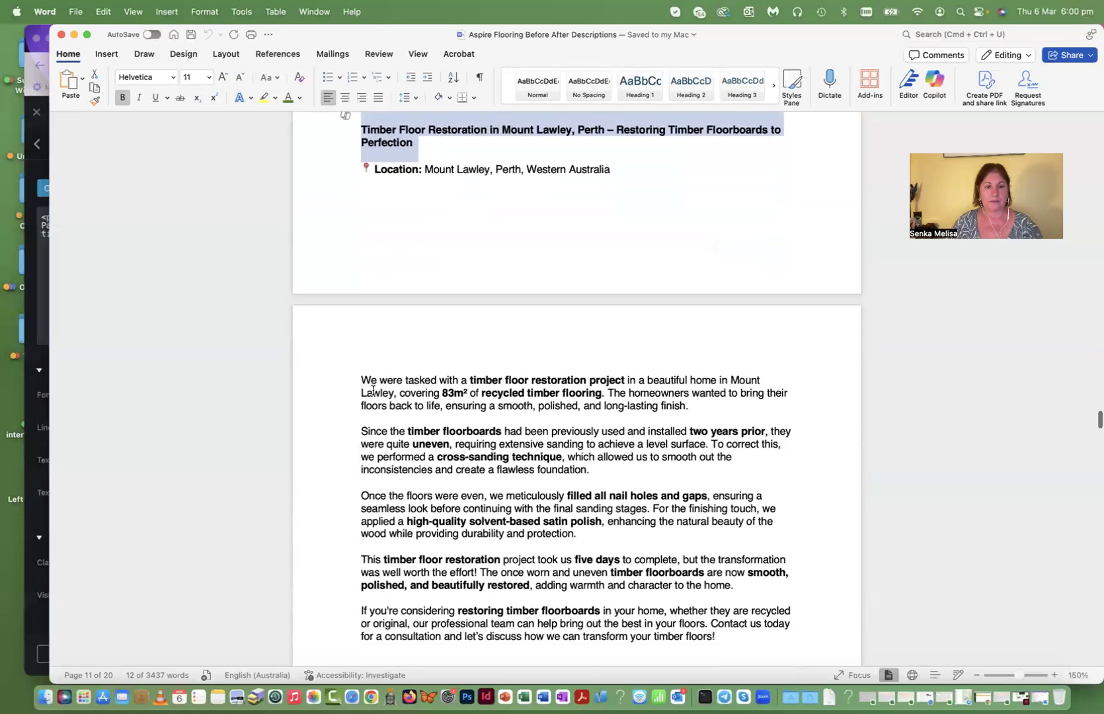
pyautogui.moveTo(363, 380); pyautogui.dragTo(719, 468)
pyautogui.press('super+c')
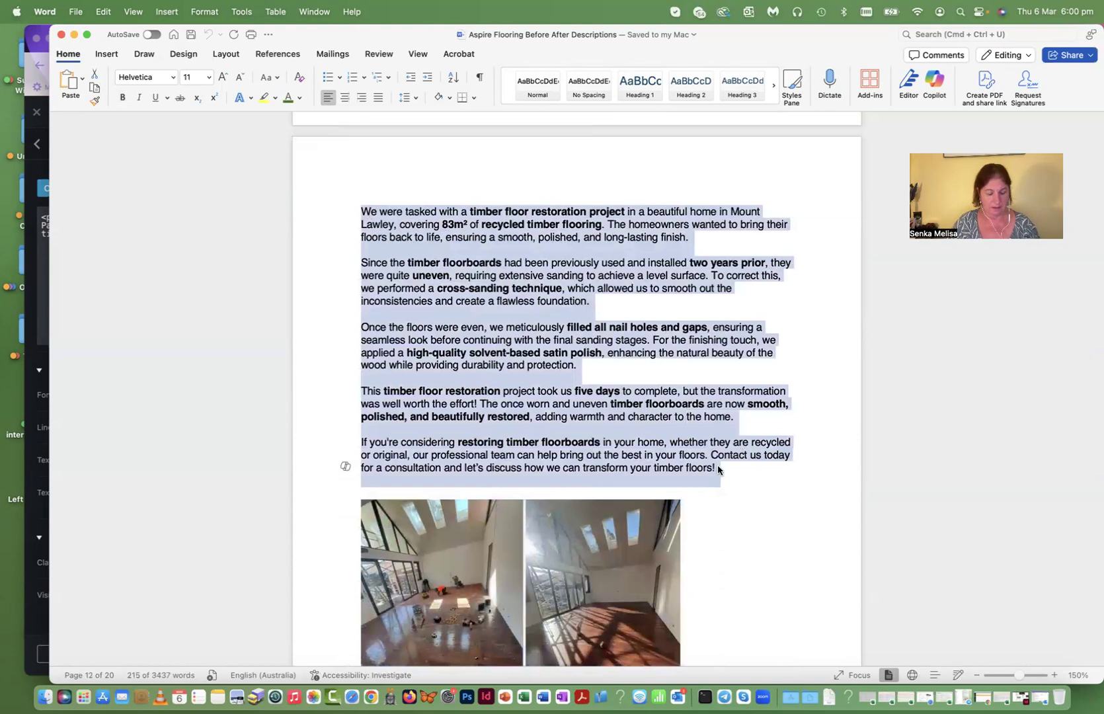
# - Replace the placeholder description with the new paragraphs and bold the 'Description:' label
pyautogui.click(29, 450)
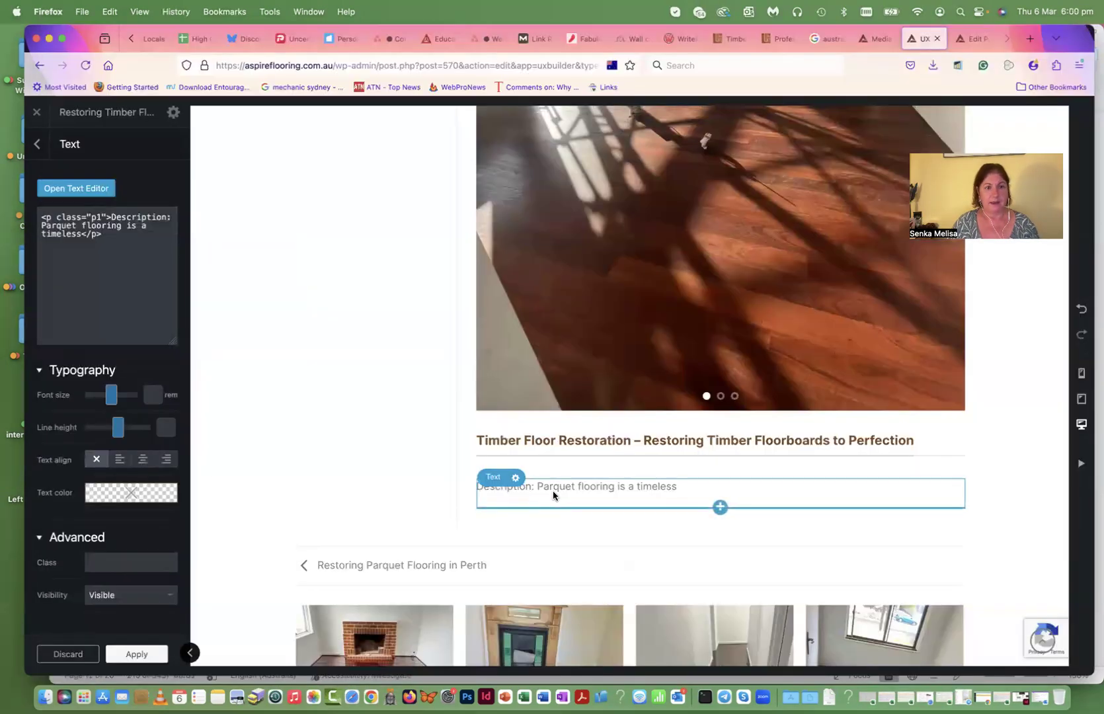
pyautogui.click(68, 189)
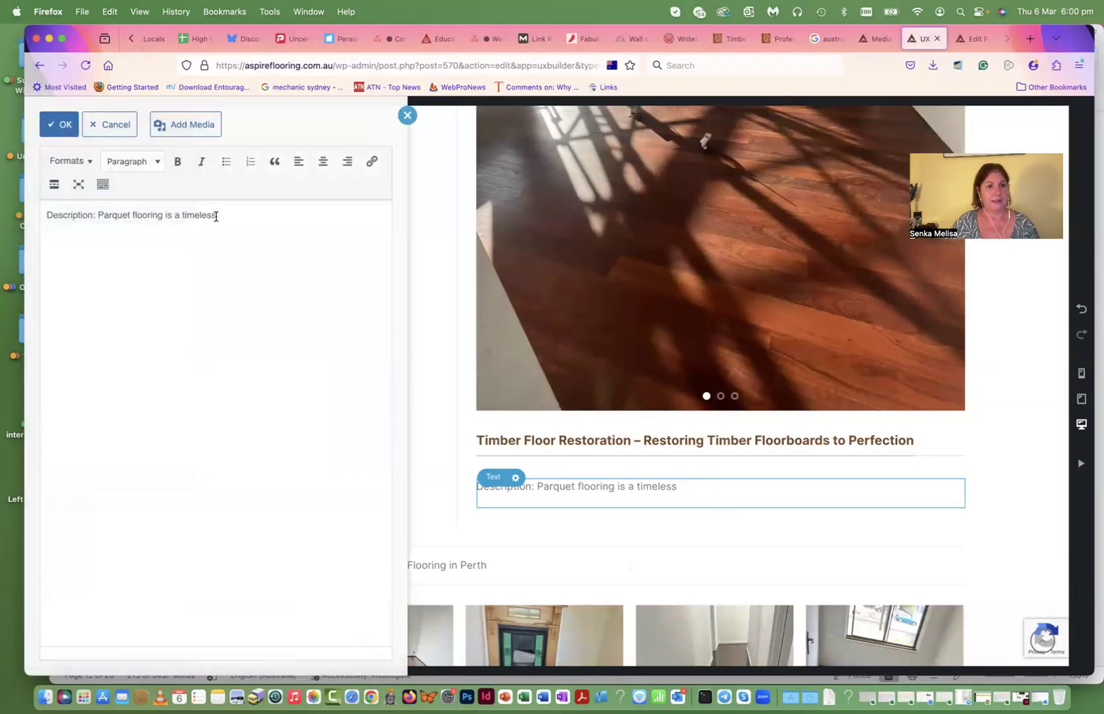
pyautogui.moveTo(221, 214); pyautogui.dragTo(99, 212)
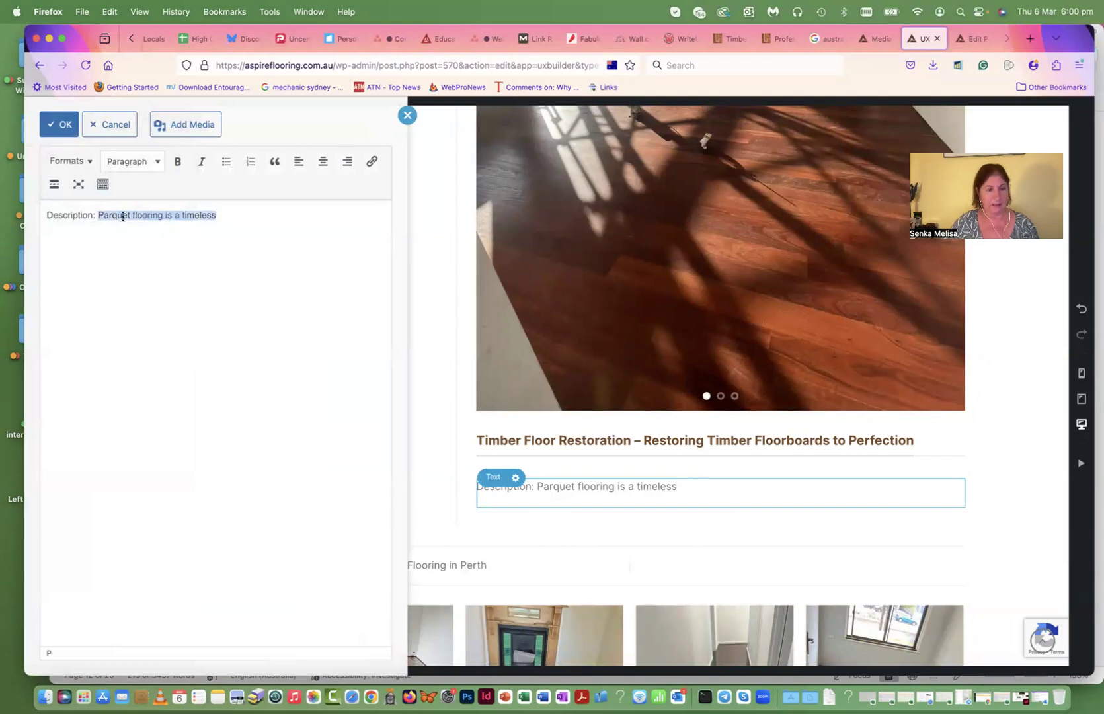
pyautogui.press('super+v')
pyautogui.press('BackSpace')
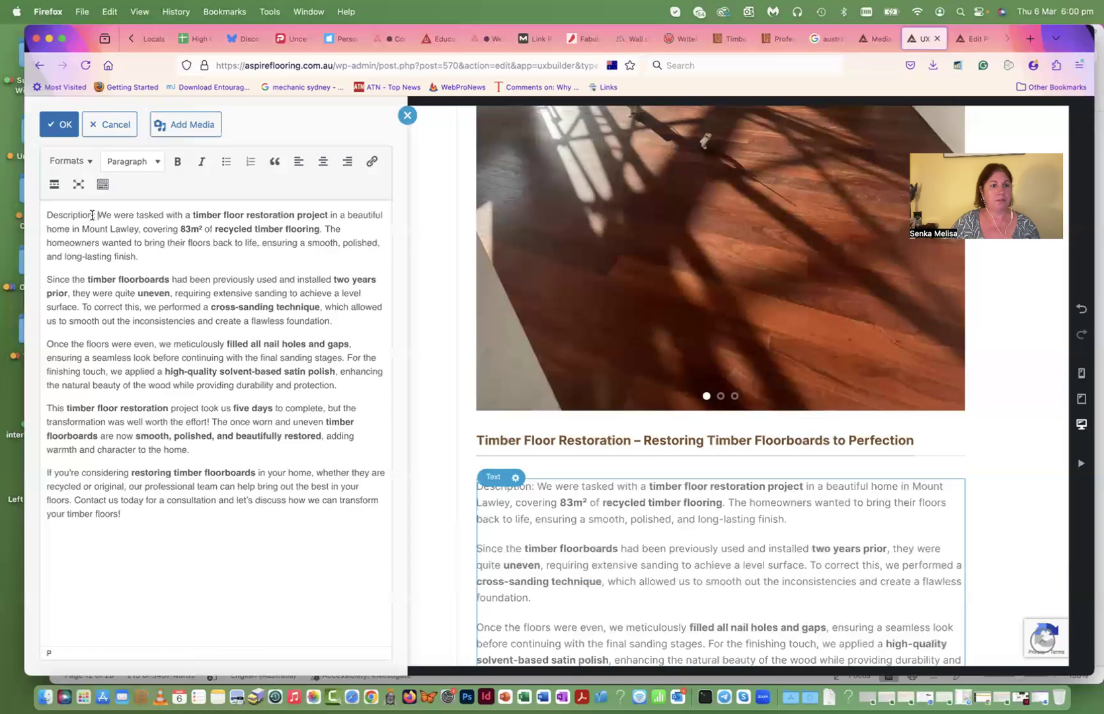
pyautogui.doubleClick(95, 214)
pyautogui.click(177, 162)
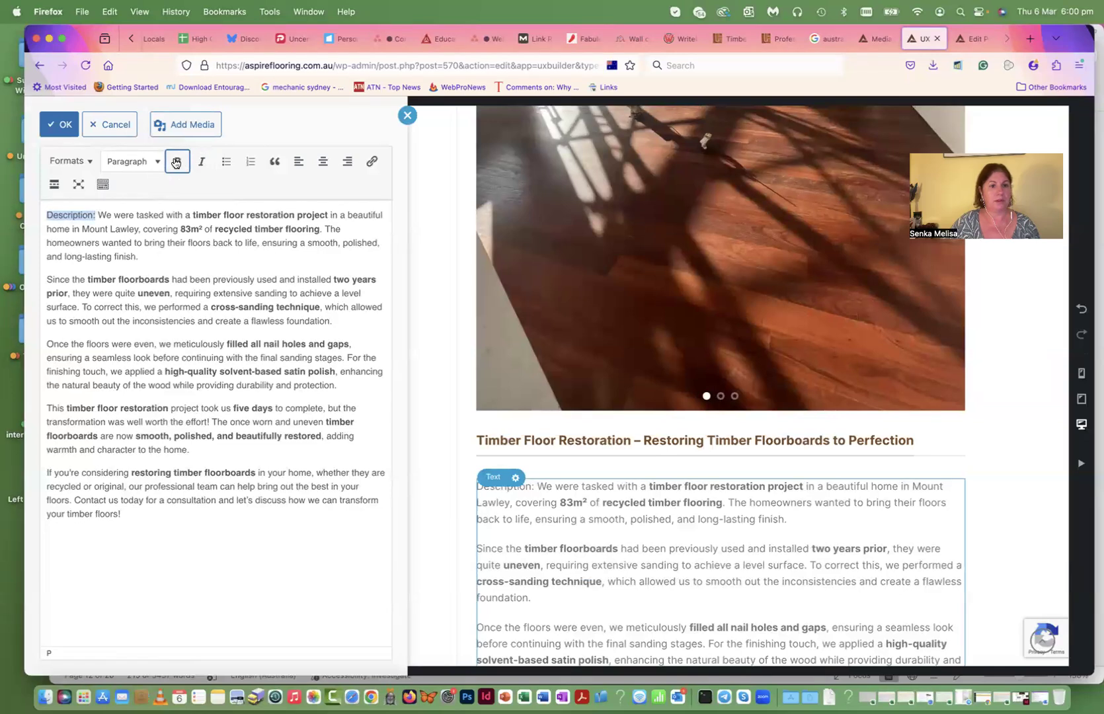
pyautogui.click(207, 300)
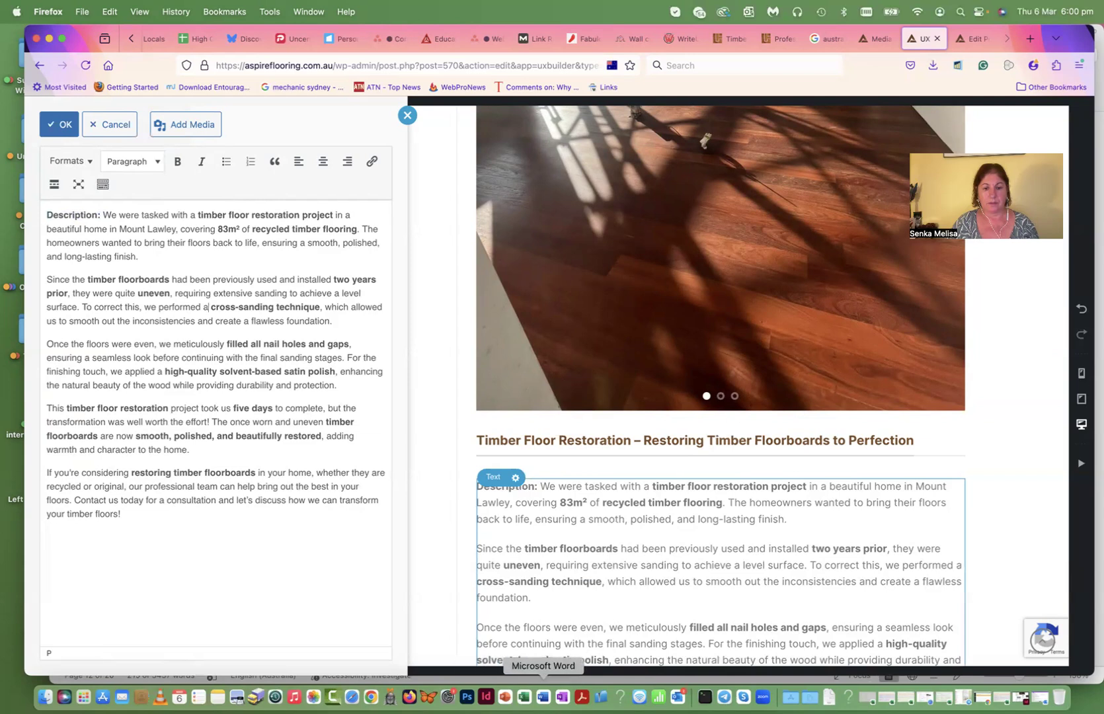
# - Copy the location line from Word and paste it as a new paragraph after the description
pyautogui.click(543, 695)
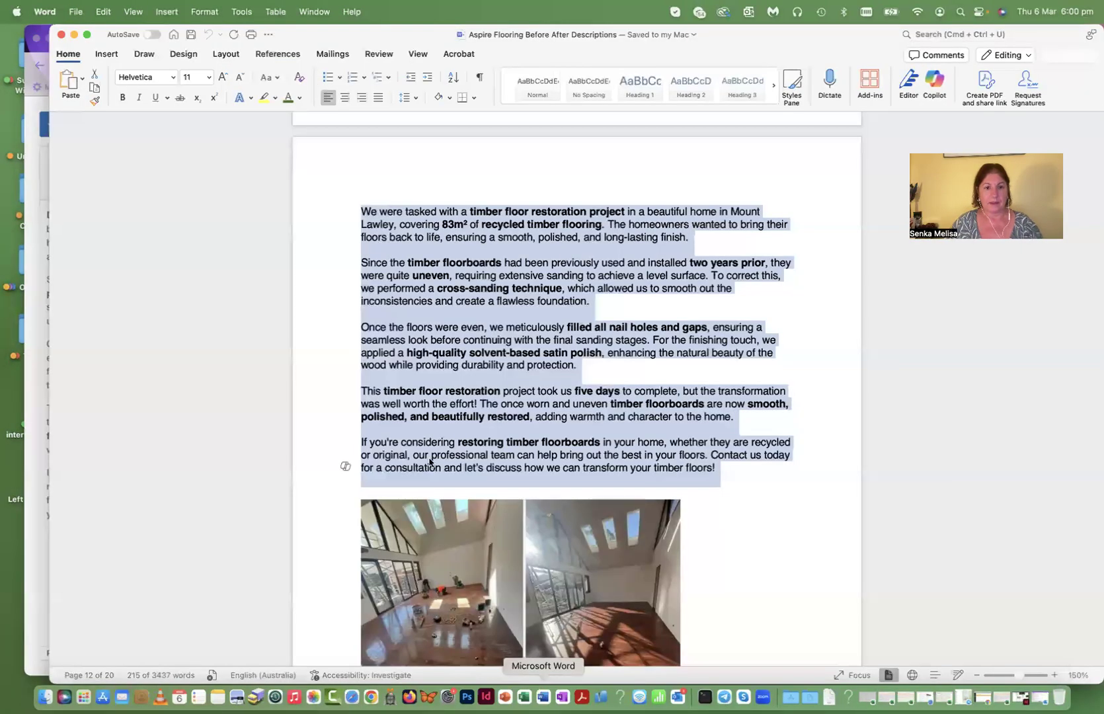
pyautogui.scroll(10, 360, 397)
pyautogui.moveTo(360, 392); pyautogui.dragTo(612, 395)
pyautogui.press('super+c')
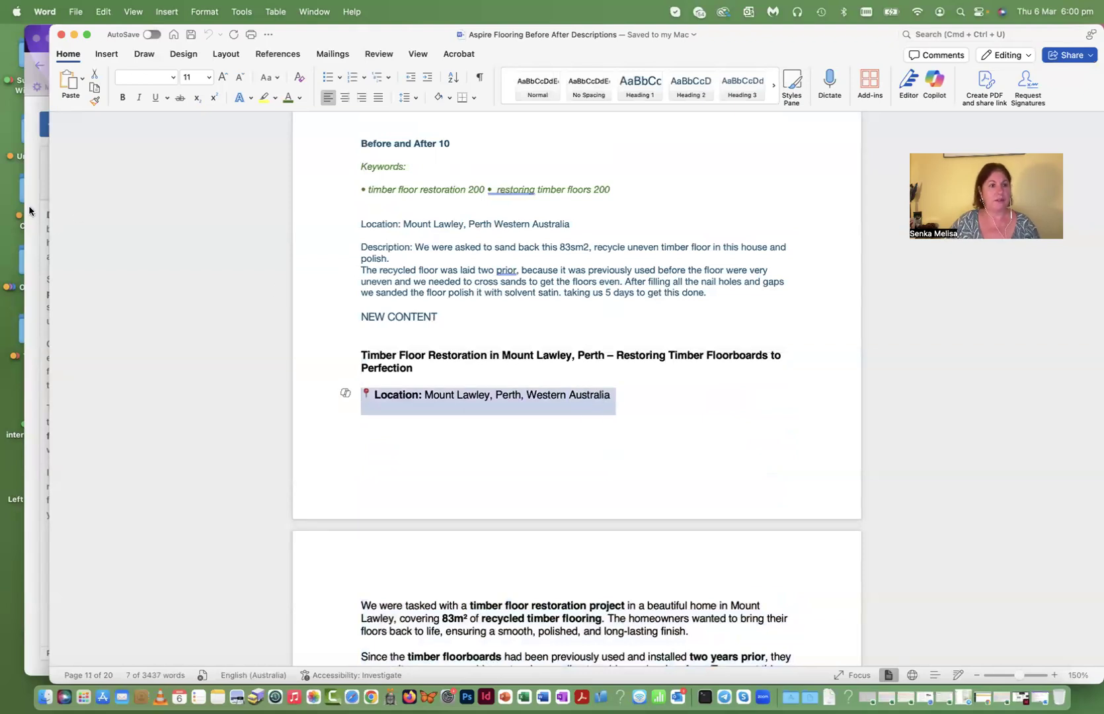
pyautogui.click(29, 205)
pyautogui.press('Return')
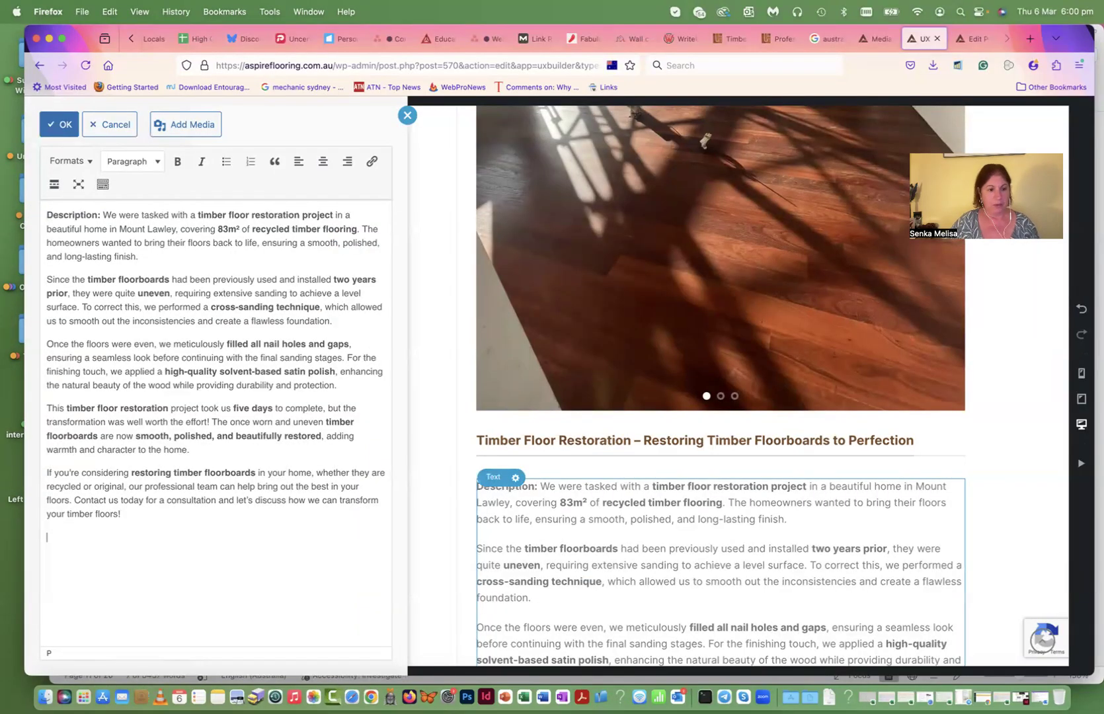
pyautogui.press('super+v')
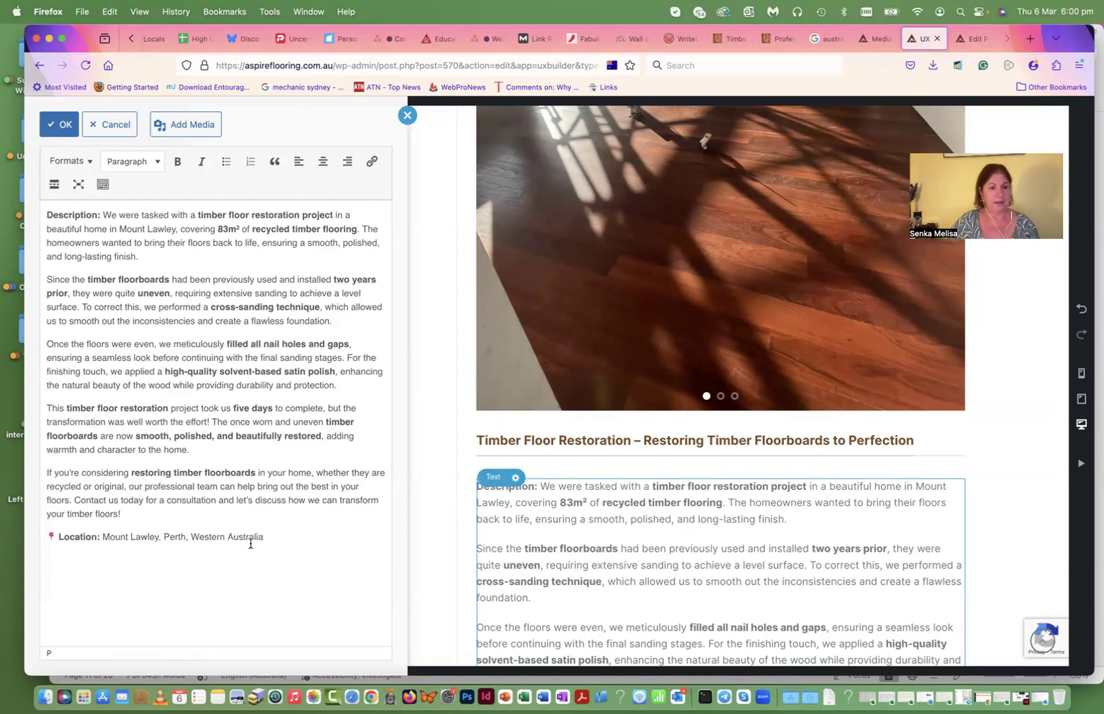
# - Italicise the location line, remove the comma after Lawley, and open a new browser tab
pyautogui.moveTo(262, 539); pyautogui.dragTo(18, 533)
pyautogui.click(202, 161)
pyautogui.click(148, 545)
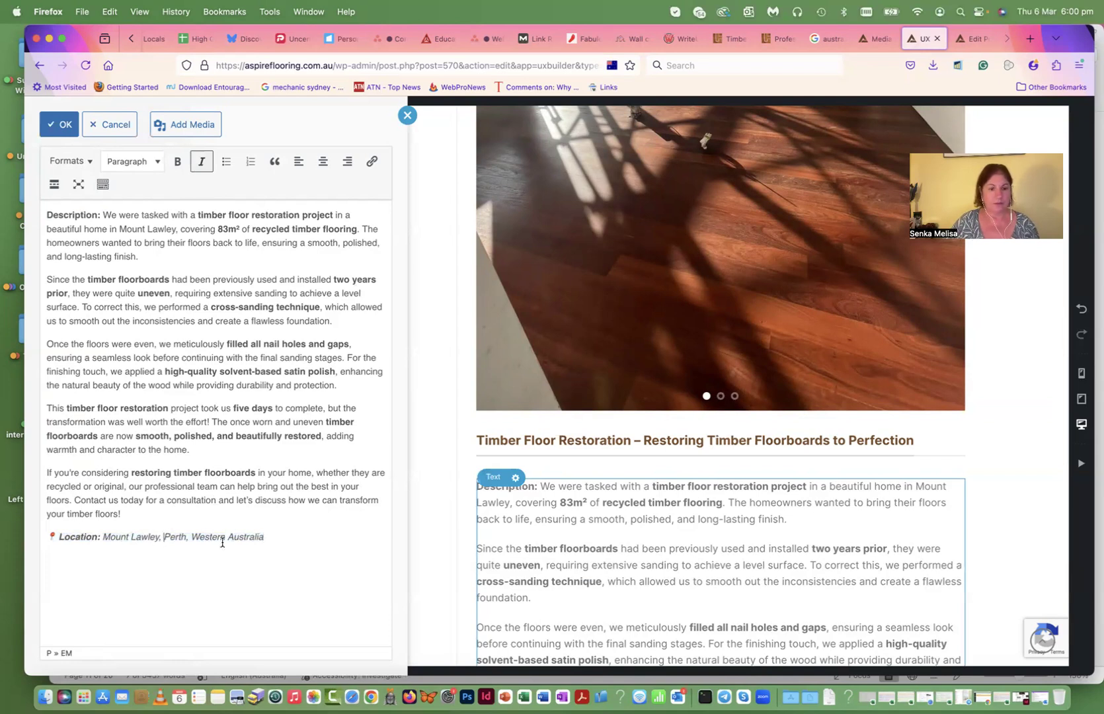
pyautogui.press('BackSpace')
pyautogui.press('BackSpace')
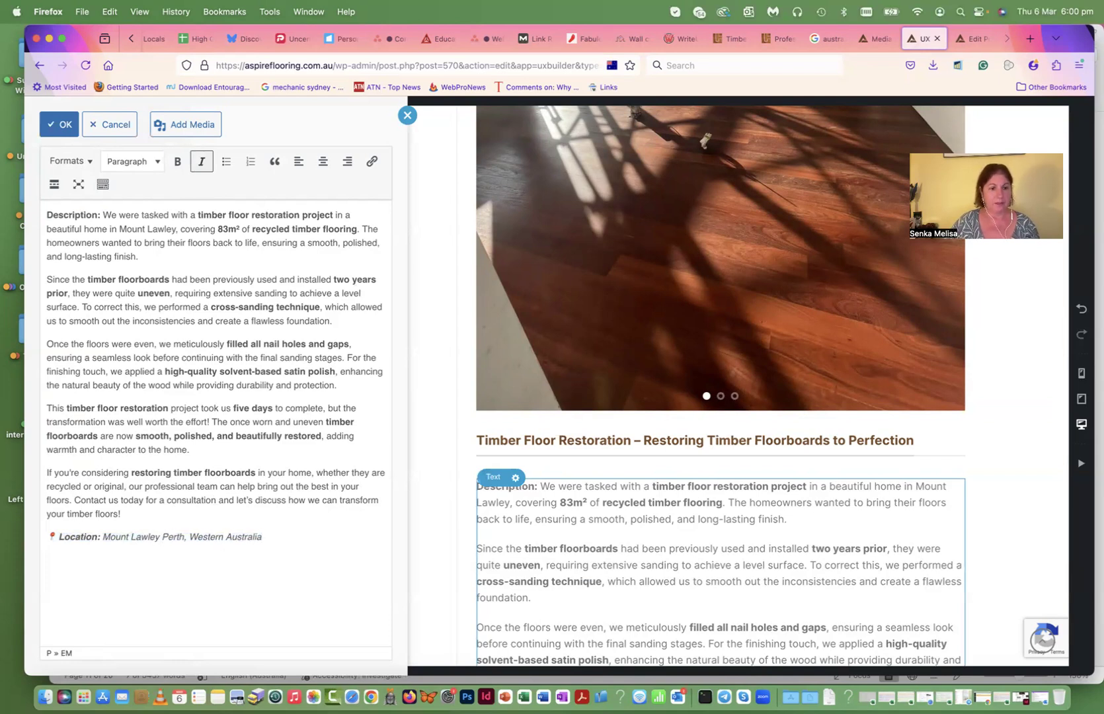
pyautogui.click(183, 538)
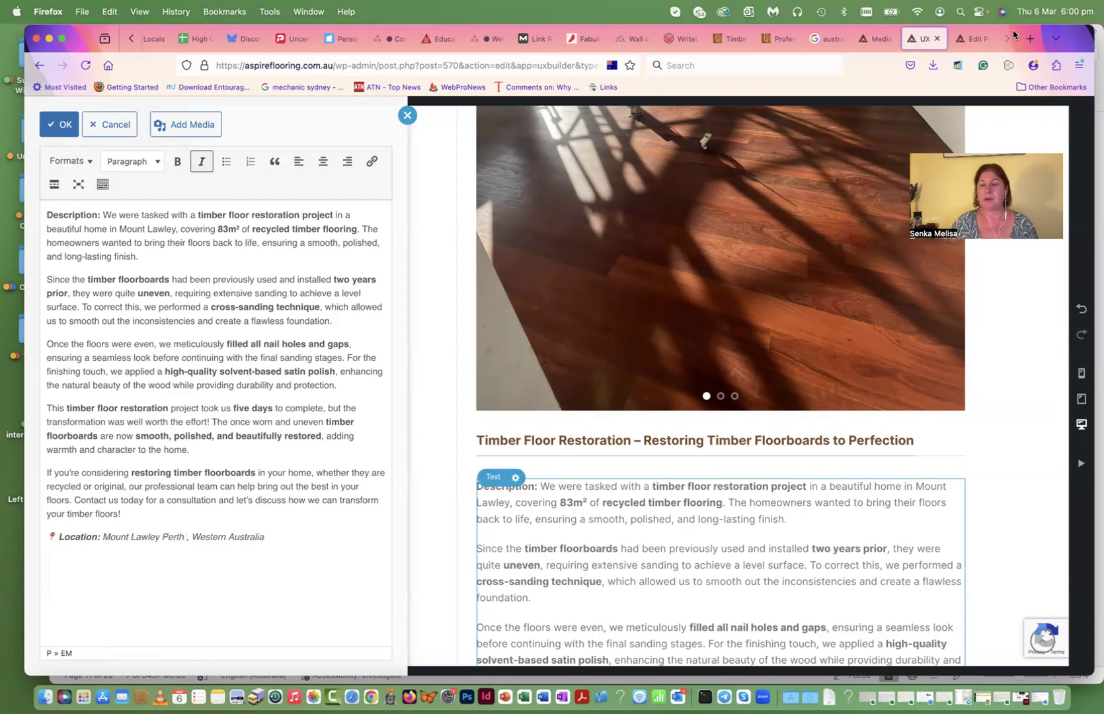
pyautogui.click(1029, 38)
# - Google 'mount lawley postcode' to find 6050, then close the results tab
pyautogui.write('google.com.au/')
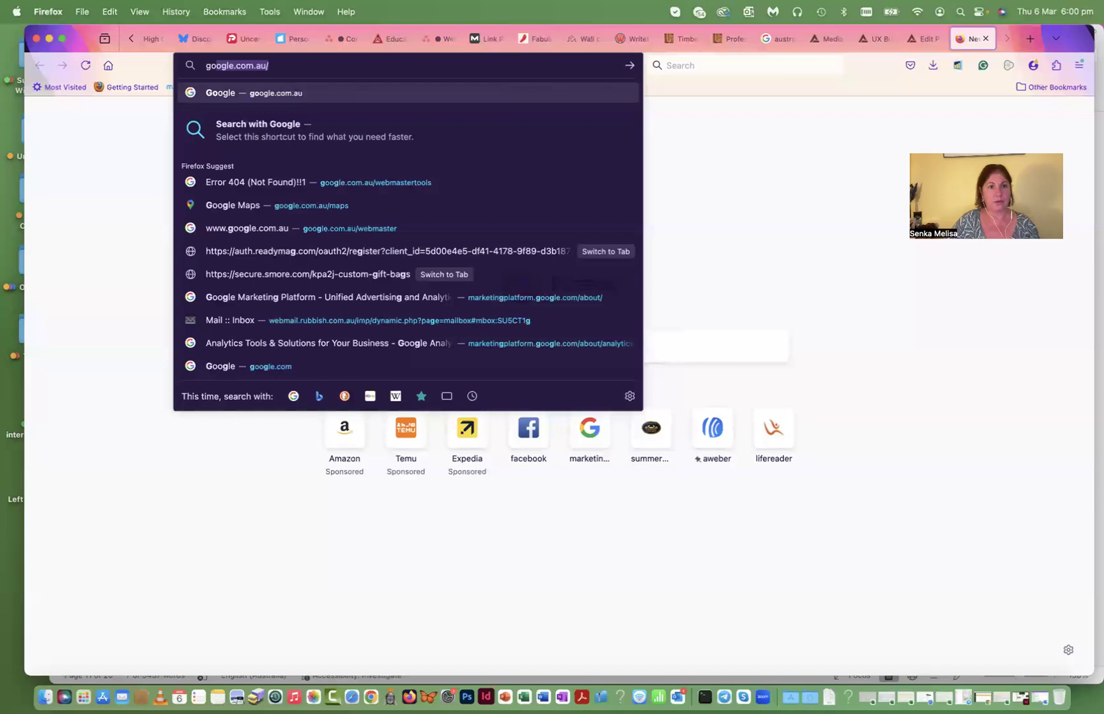
pyautogui.press('Return')
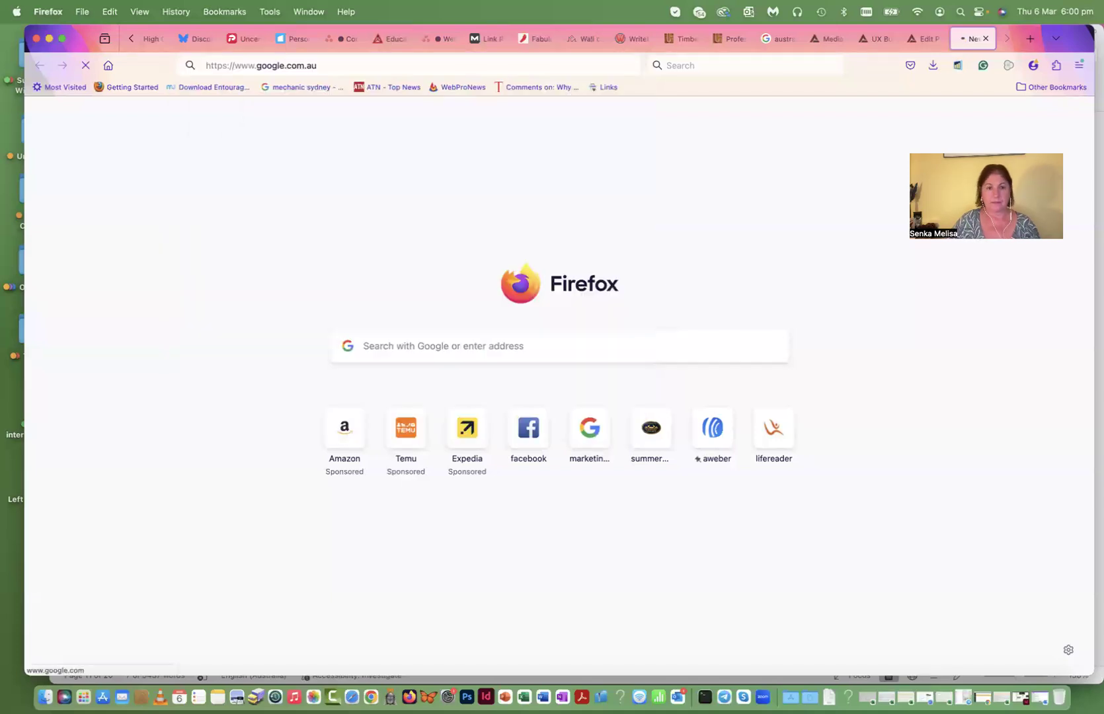
pyautogui.write('mount la')
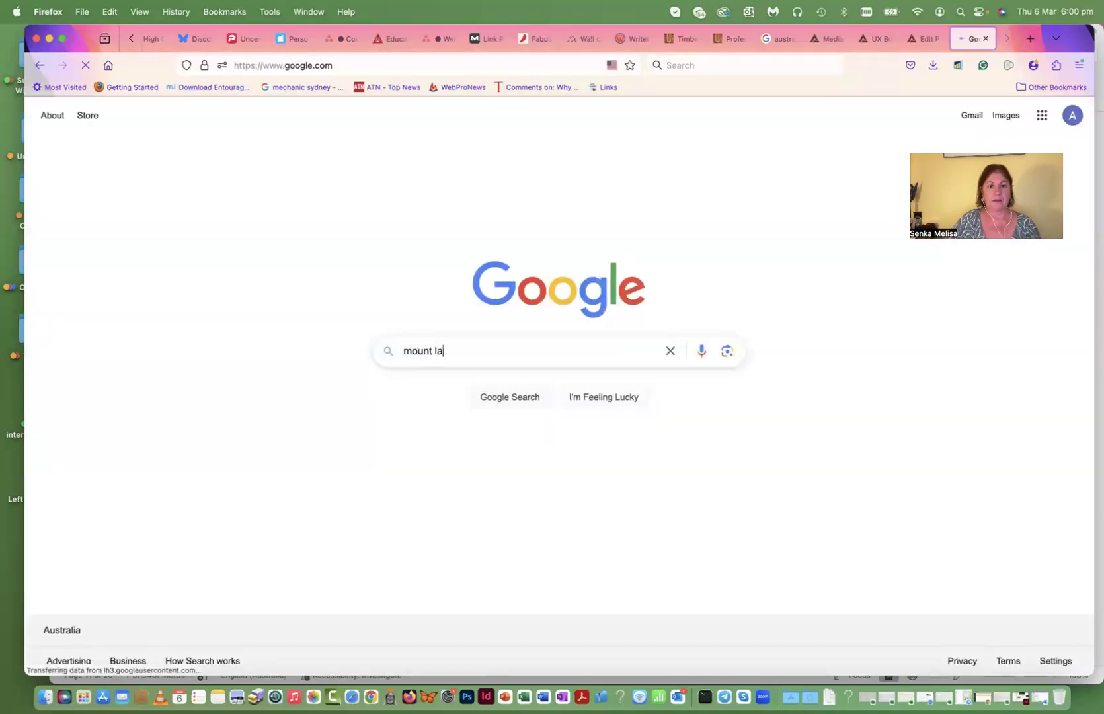
pyautogui.write('wley')
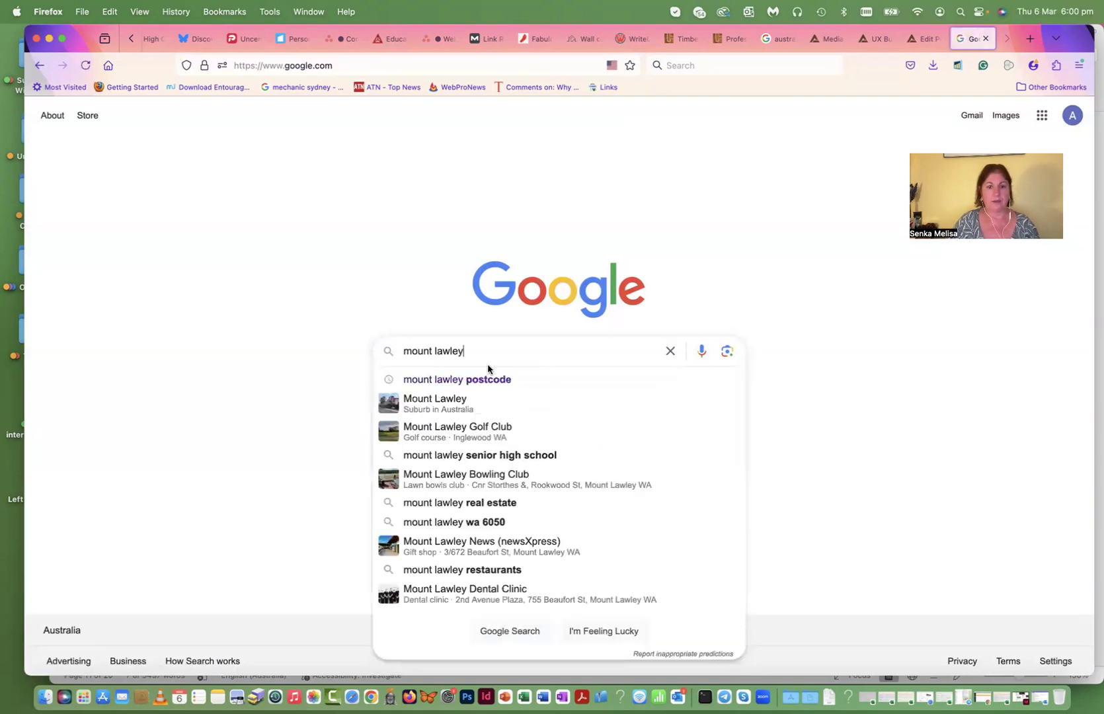
pyautogui.click(483, 381)
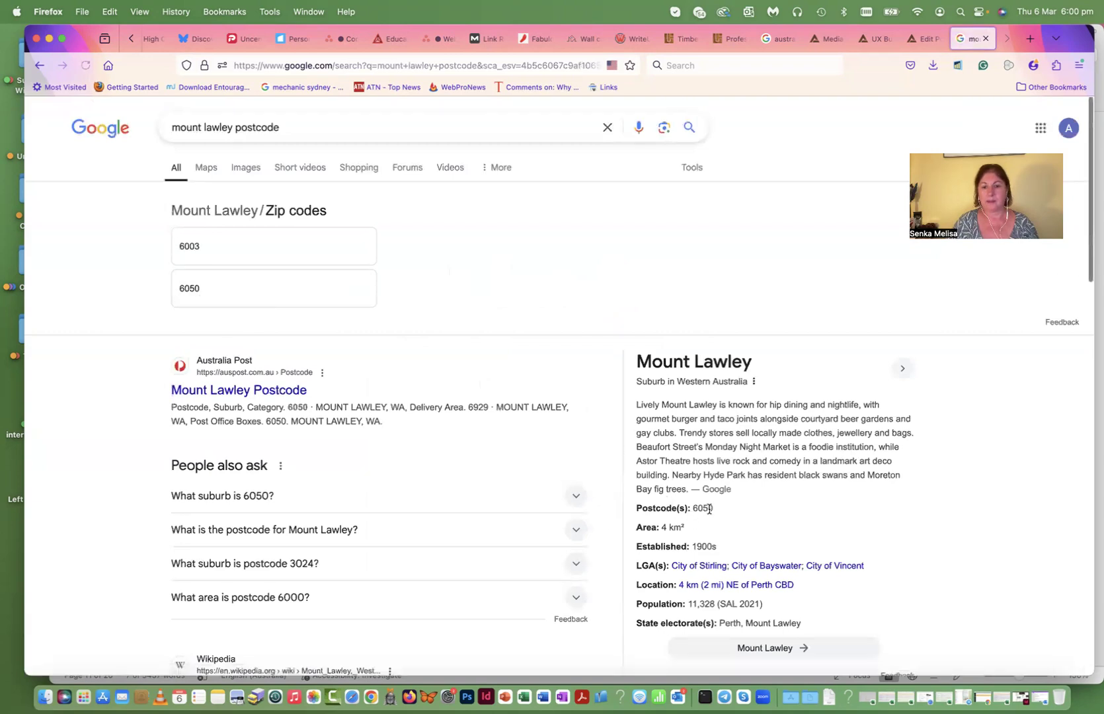
pyautogui.click(985, 38)
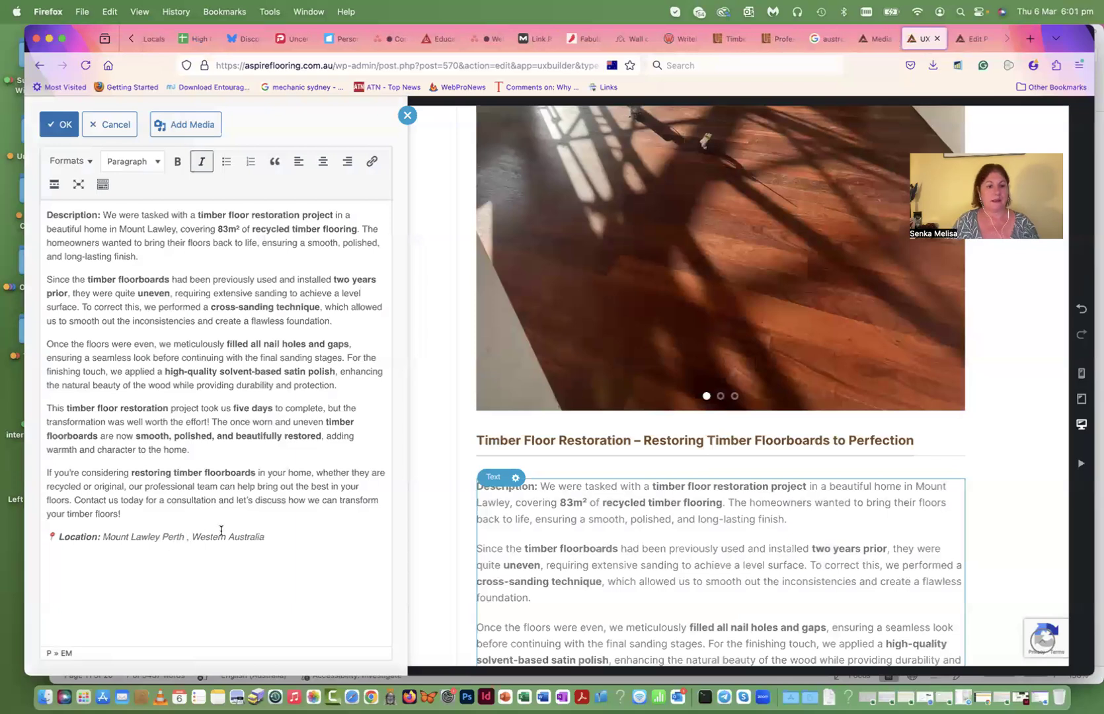
# - Insert postcode 6050 after Perth in the Location line, tidying the spacing
pyautogui.press('BackSpace')
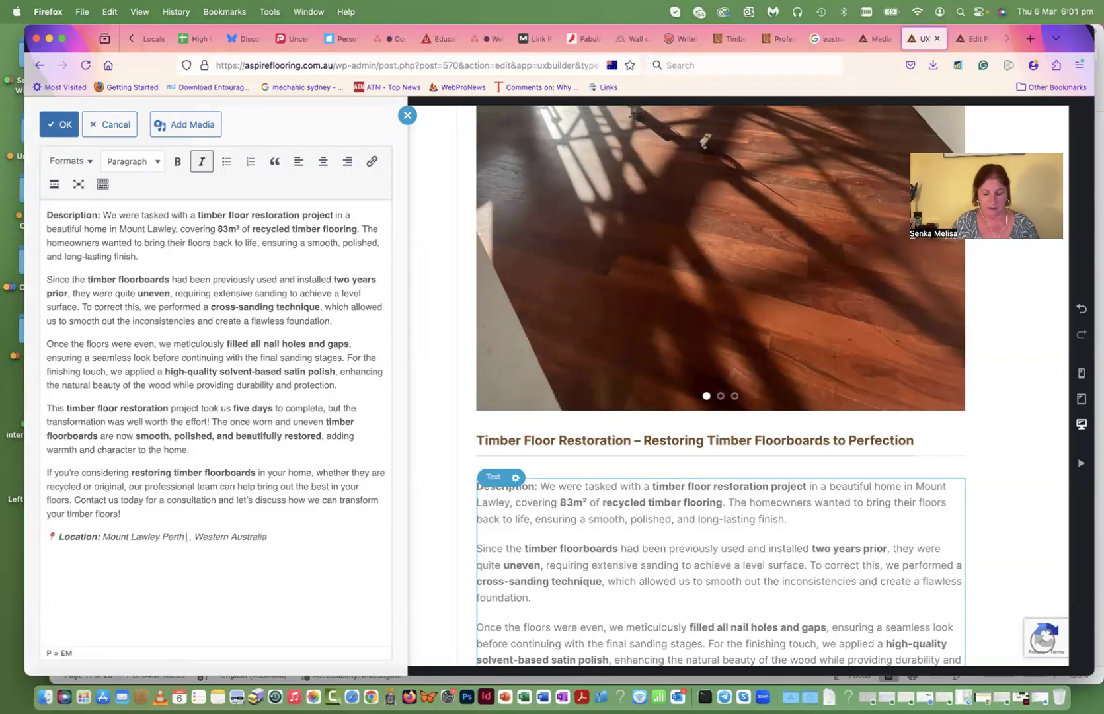
pyautogui.write('6050')
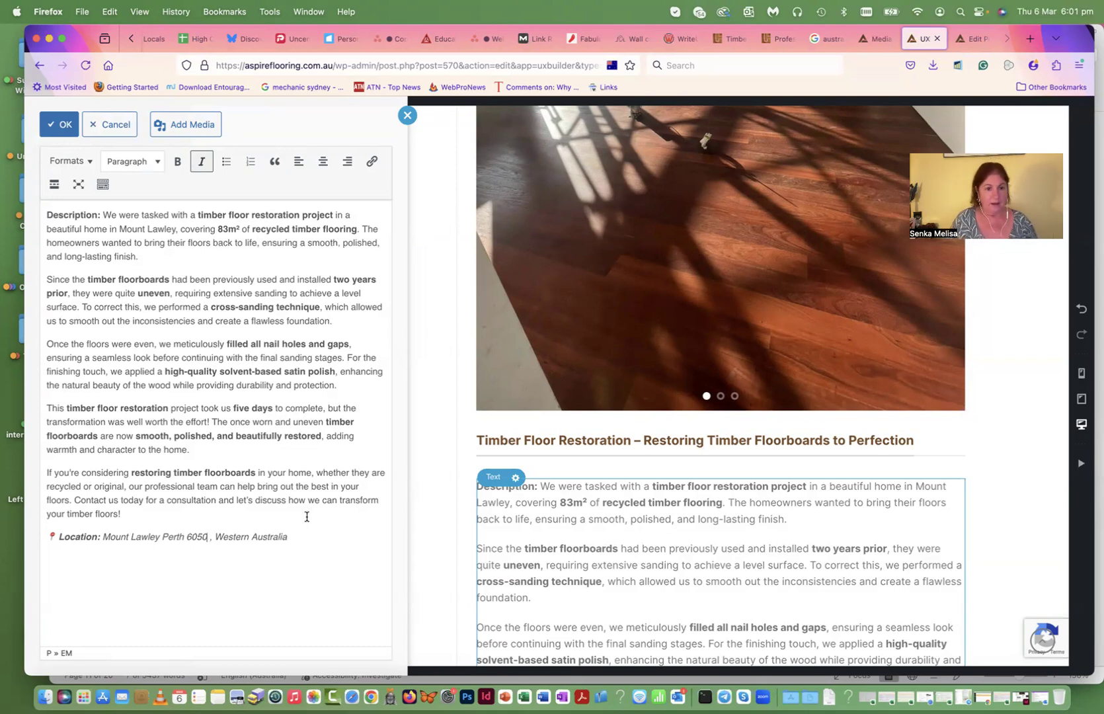
pyautogui.press('Delete')
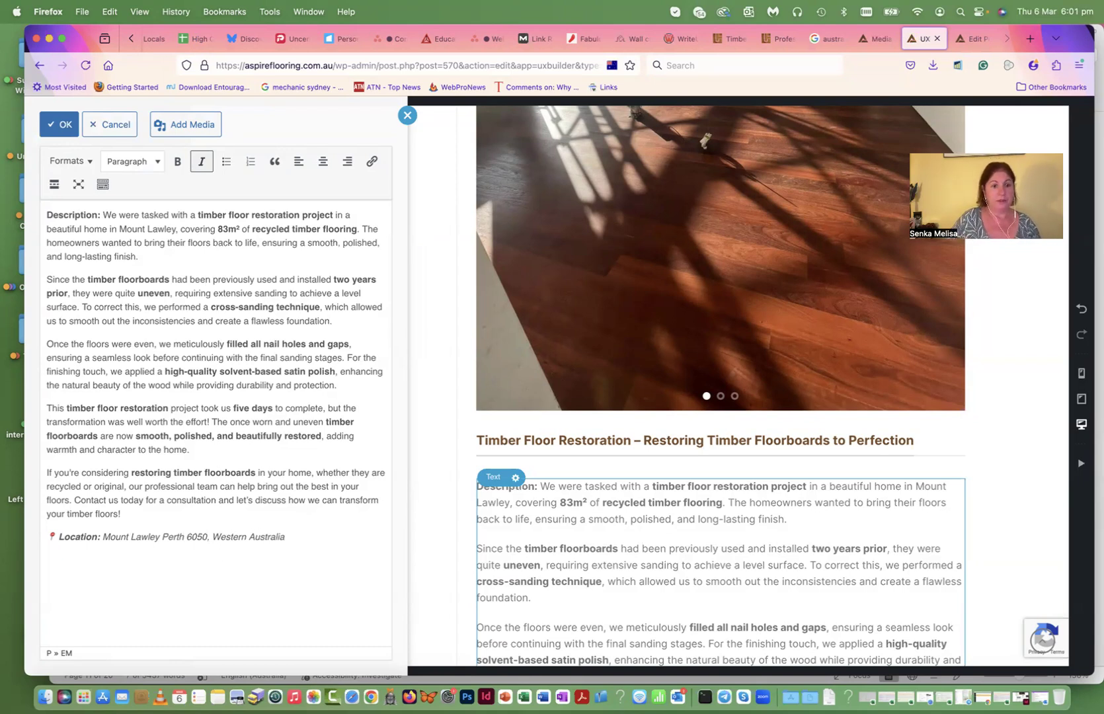
# - Confirm and apply the description, update the portfolio item, and view the live page
pyautogui.click(64, 130)
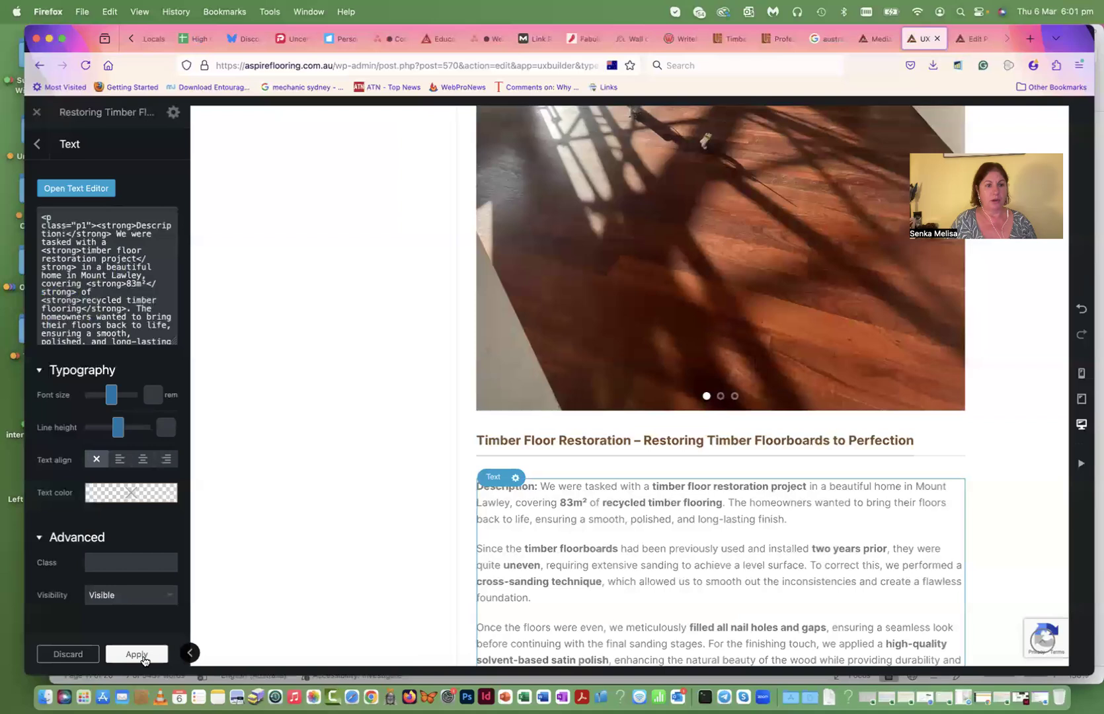
pyautogui.click(142, 656)
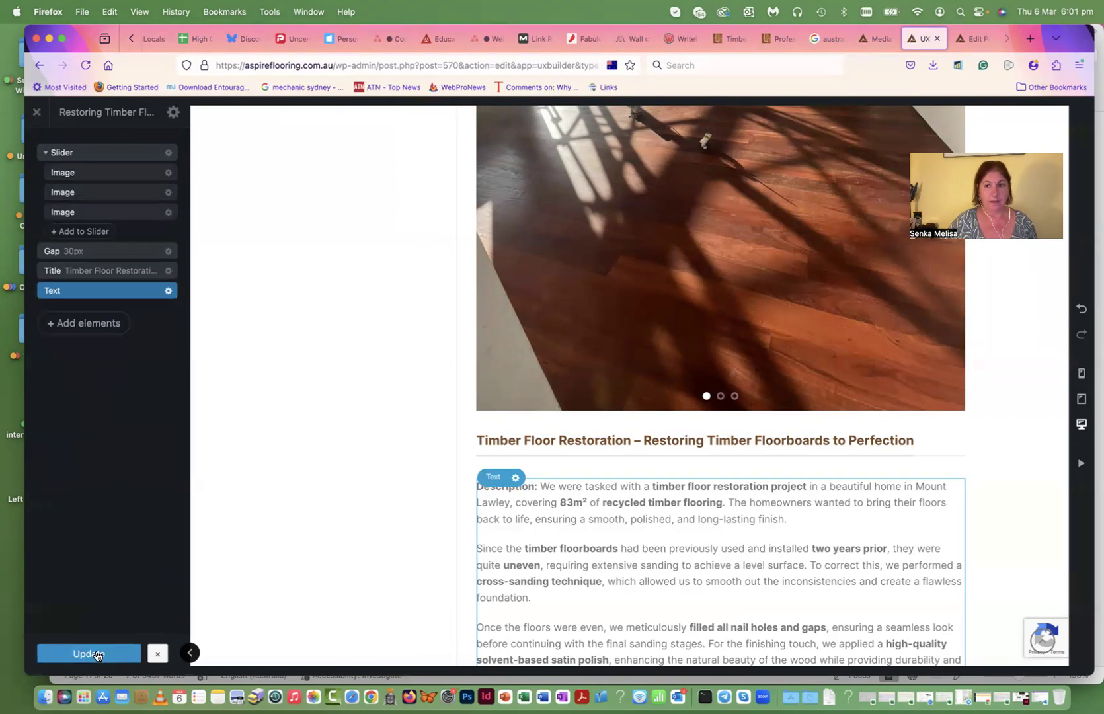
pyautogui.click(97, 655)
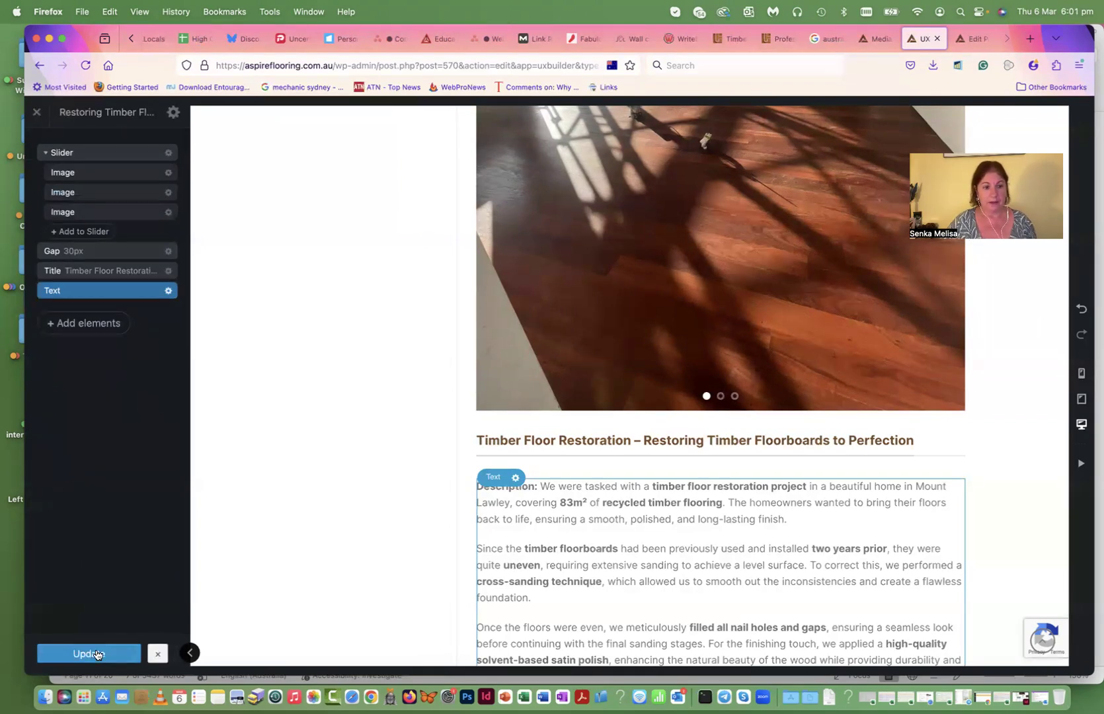
pyautogui.click(36, 115)
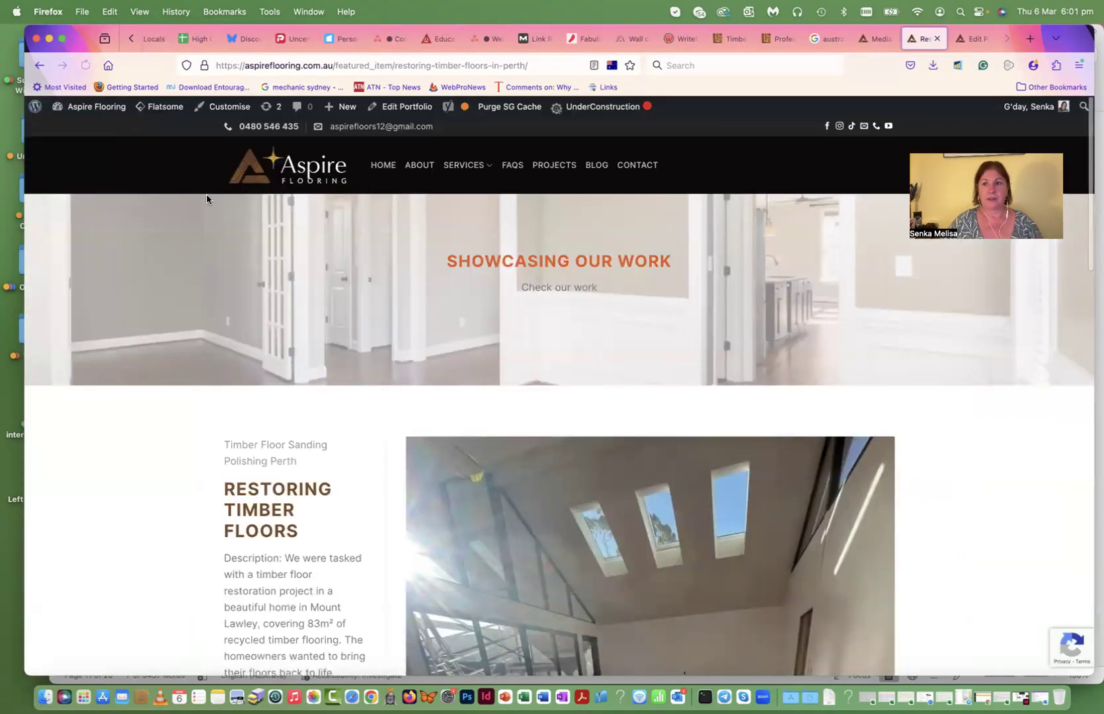
# - Scroll through the published Restoring Timber Floors project page
pyautogui.scroll(-10, 275, 319)
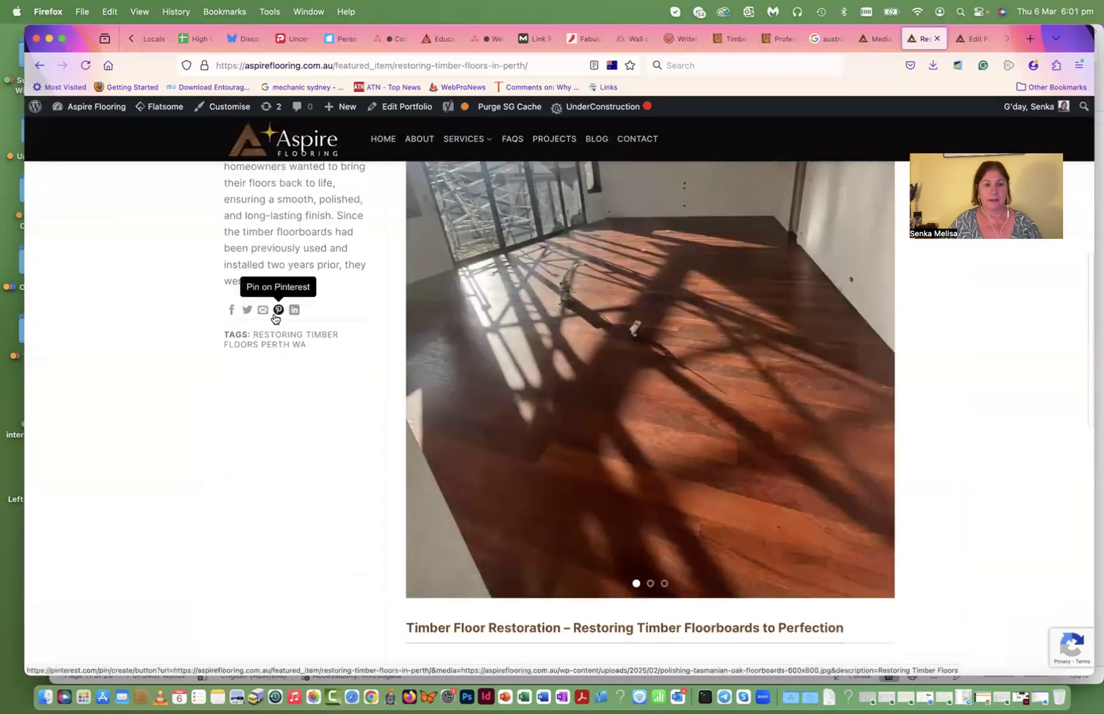
pyautogui.scroll(-7, 555, 456)
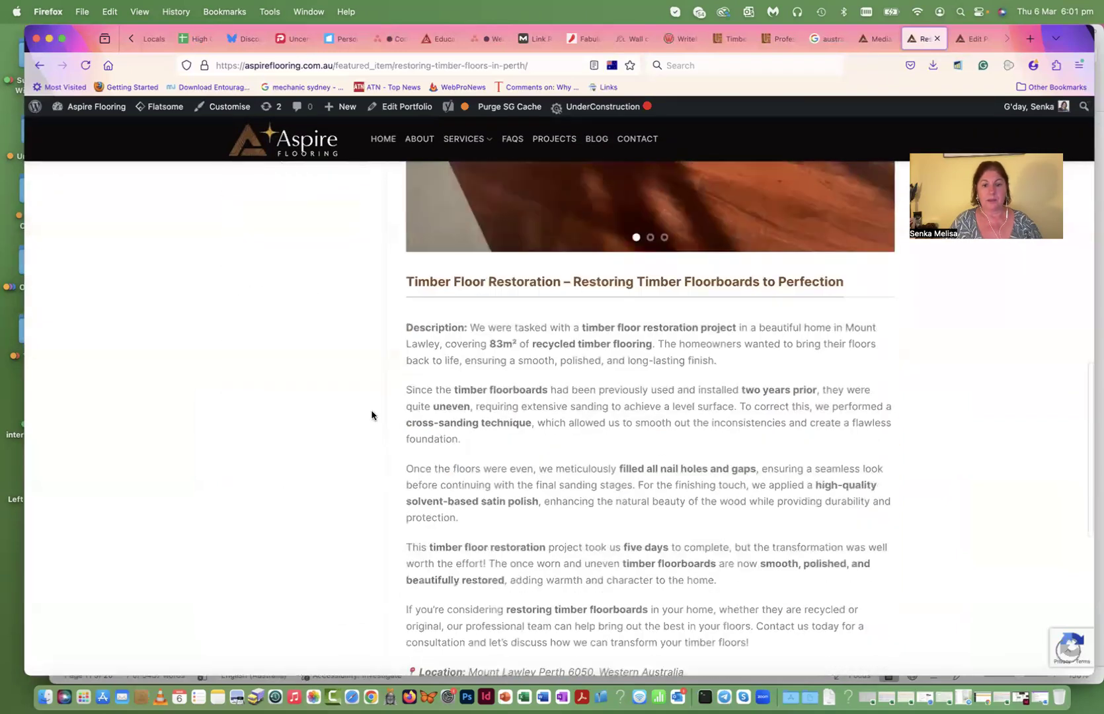
pyautogui.scroll(-4, 569, 510)
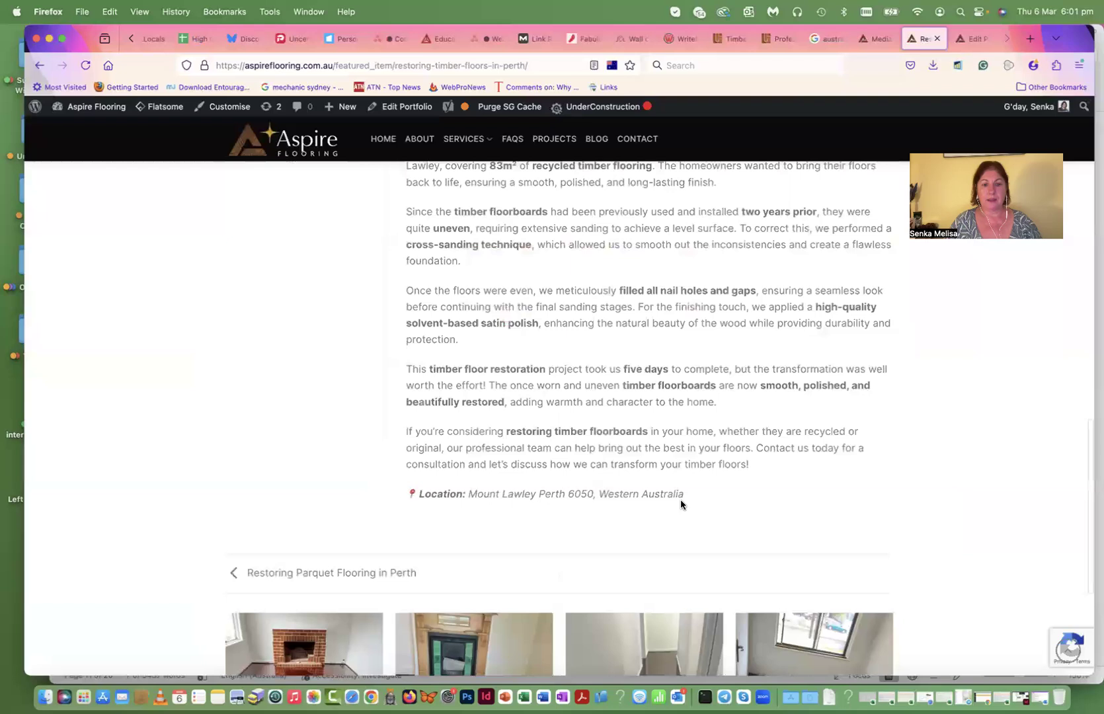
pyautogui.scroll(4, 456, 490)
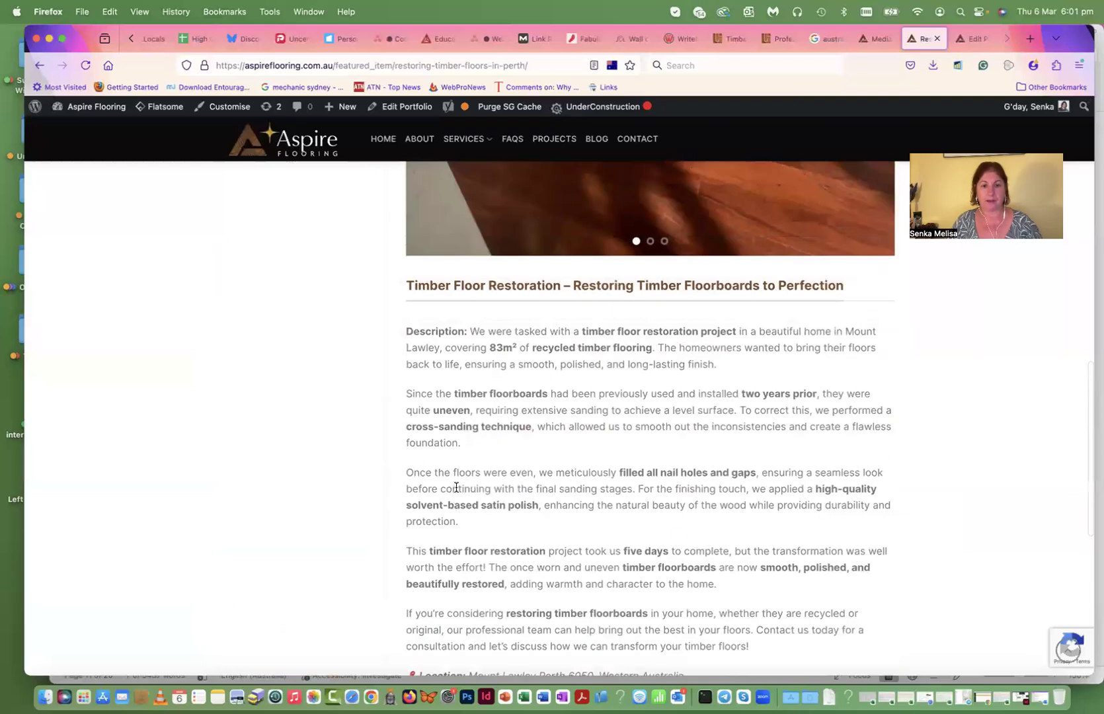
pyautogui.scroll(10, 466, 483)
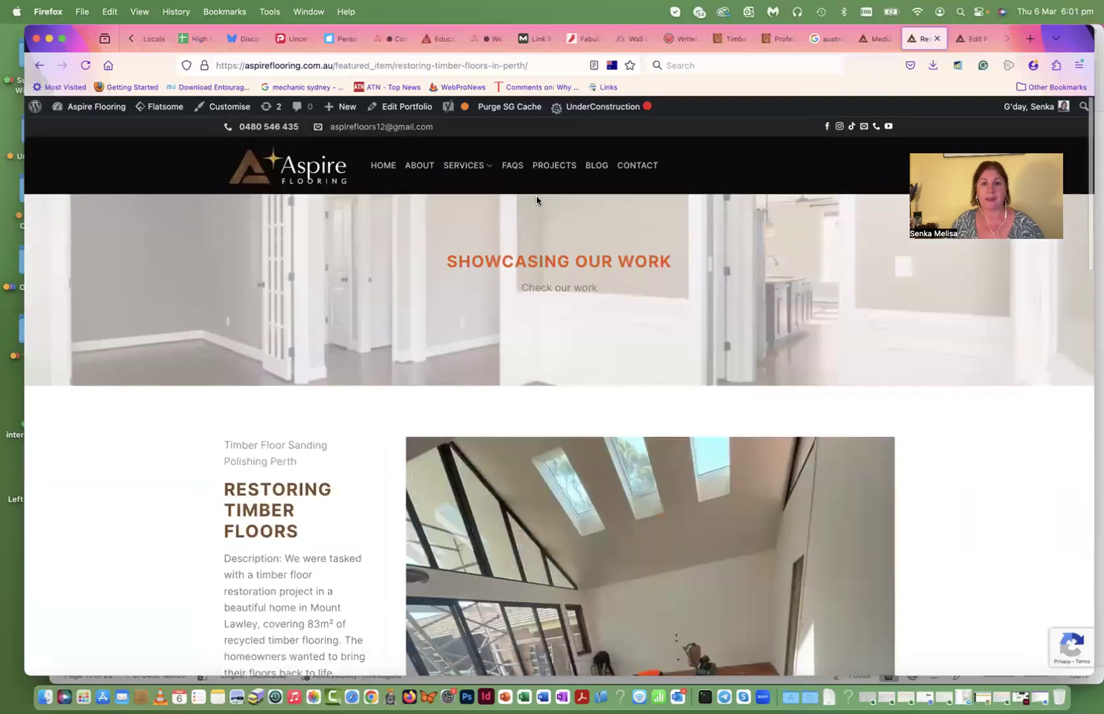
# - Check the Projects grid for Restoring Timber Floors, then go to the home page
pyautogui.click(554, 165)
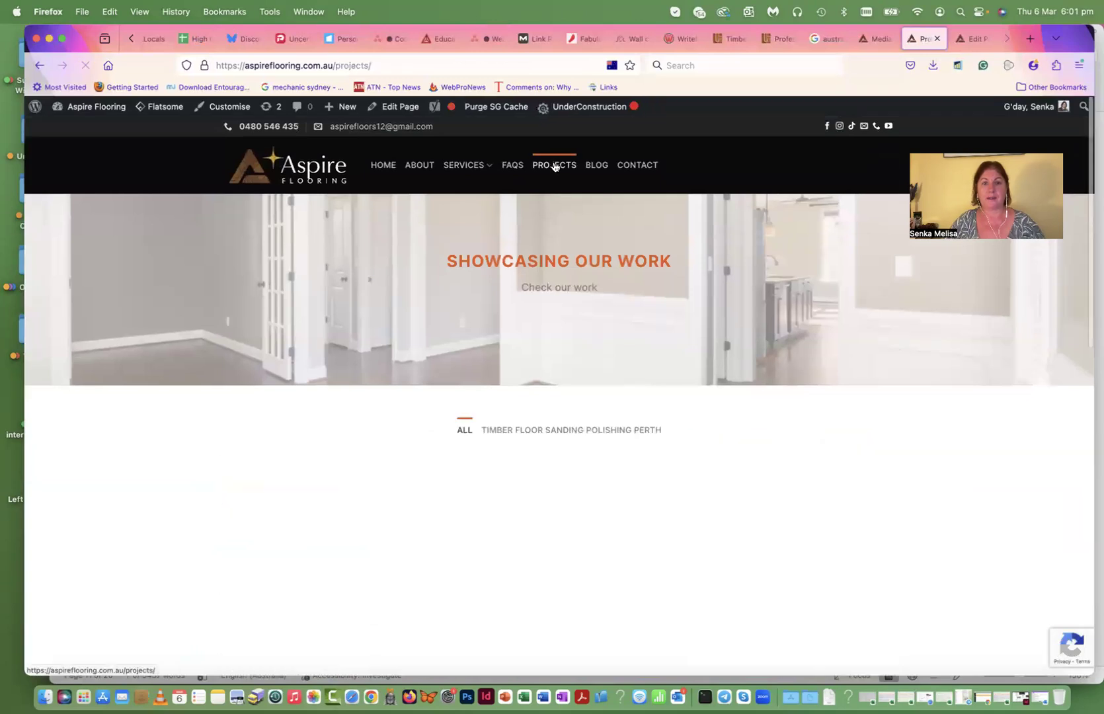
pyautogui.scroll(-4, 84, 375)
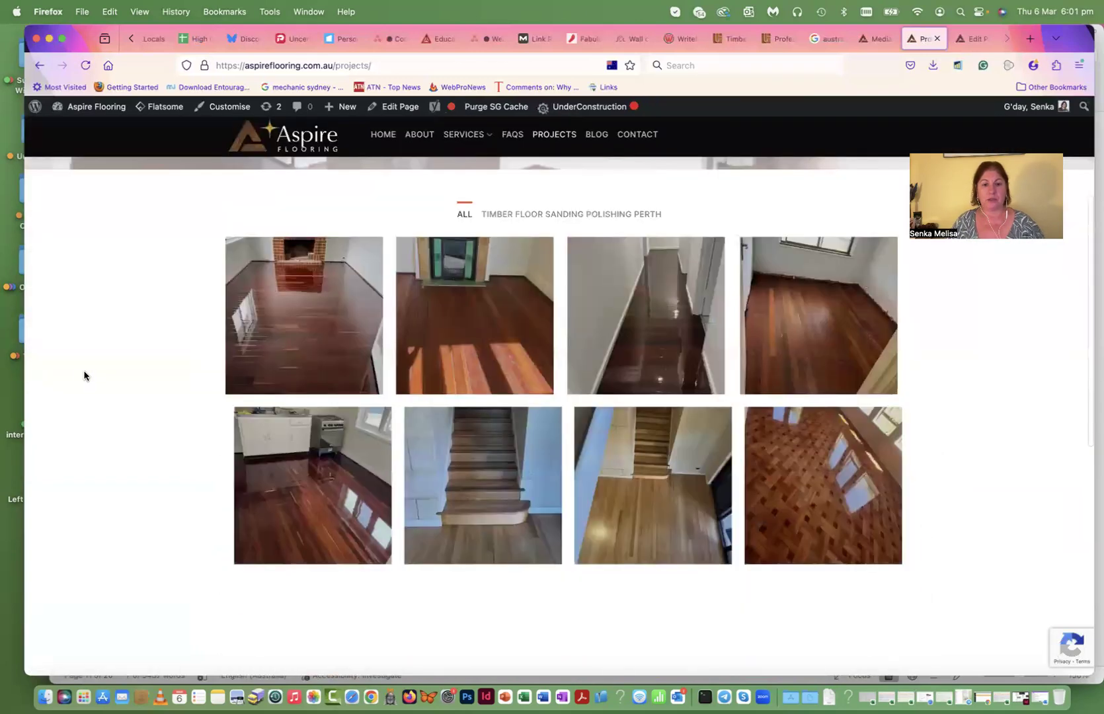
pyautogui.scroll(-2, 84, 375)
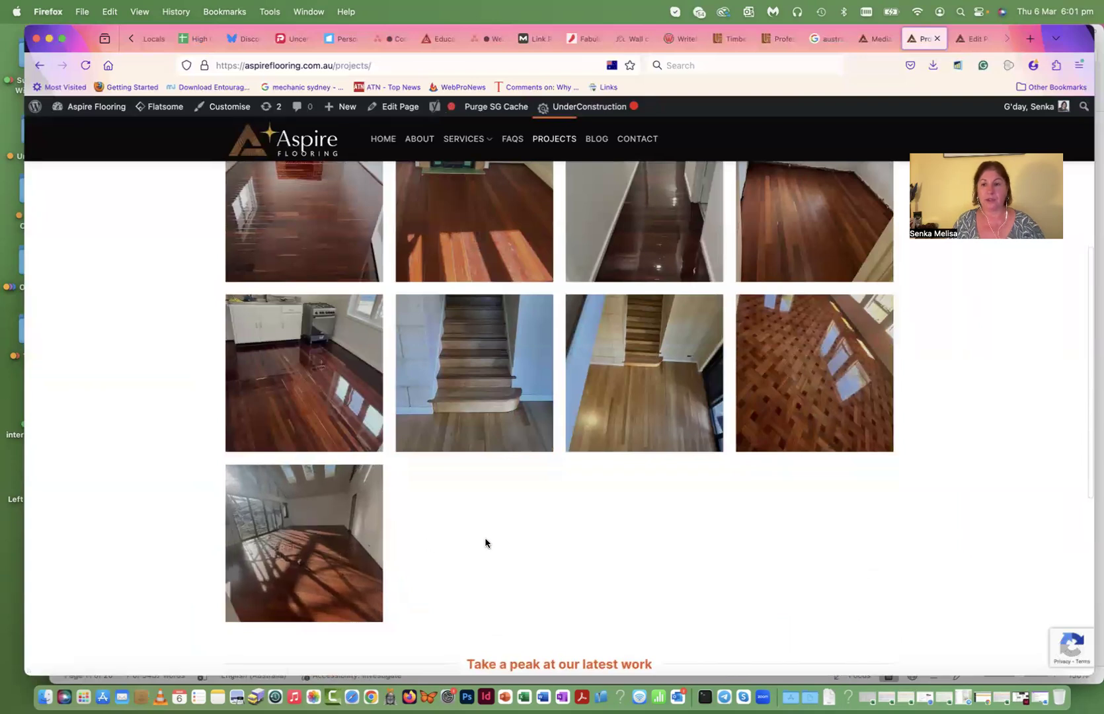
pyautogui.scroll(2, 485, 543)
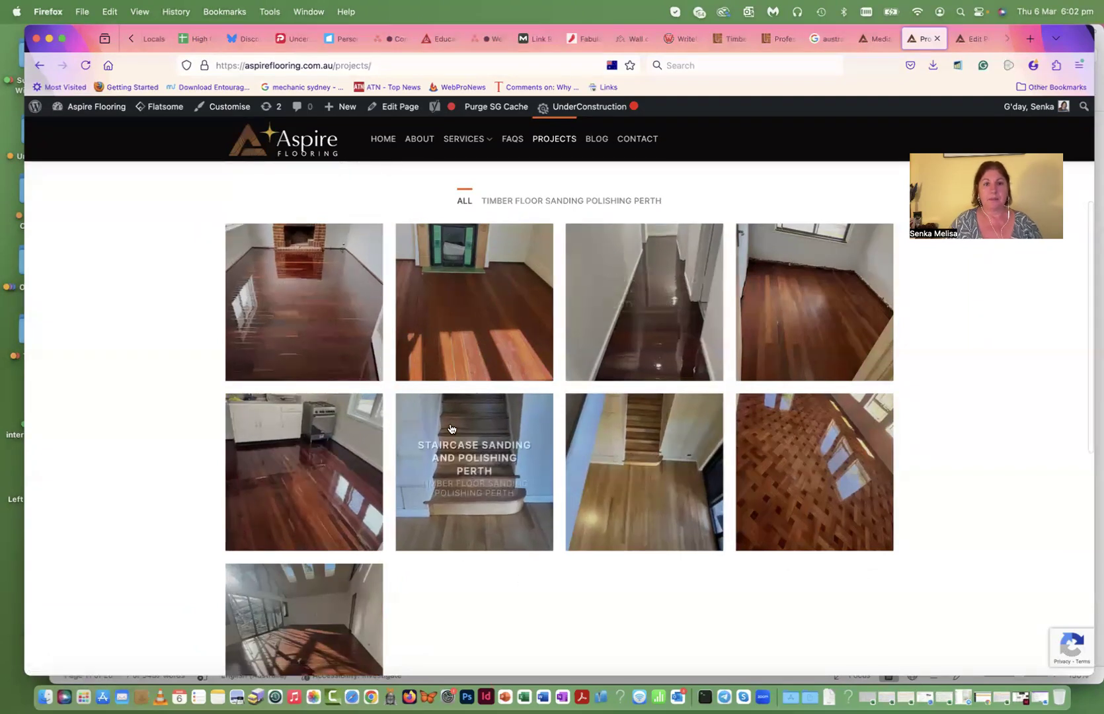
pyautogui.click(382, 139)
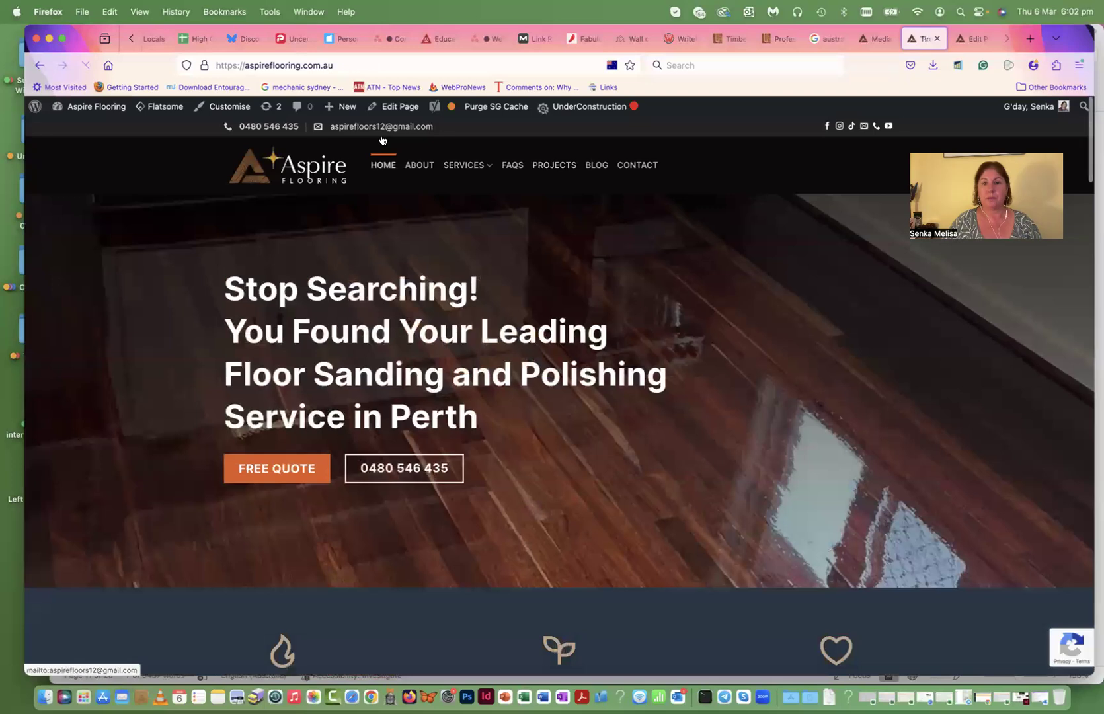
# - Scroll down the home page and advance its photo gallery twice
pyautogui.scroll(-15, 89, 377)
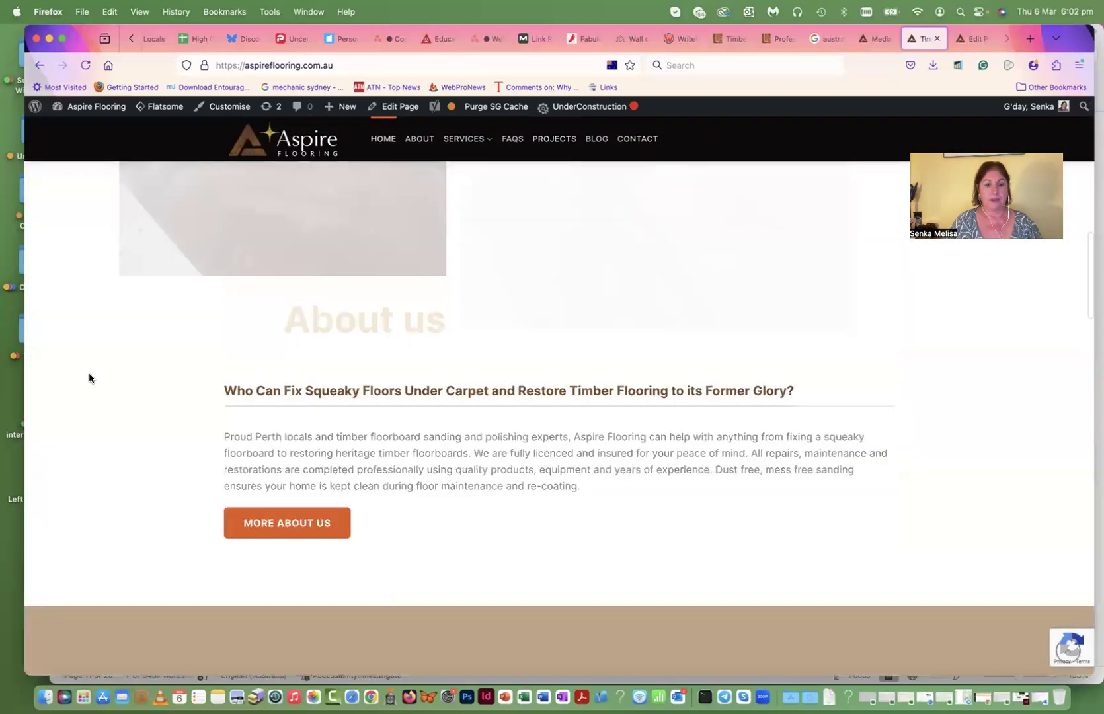
pyautogui.scroll(-20, 89, 377)
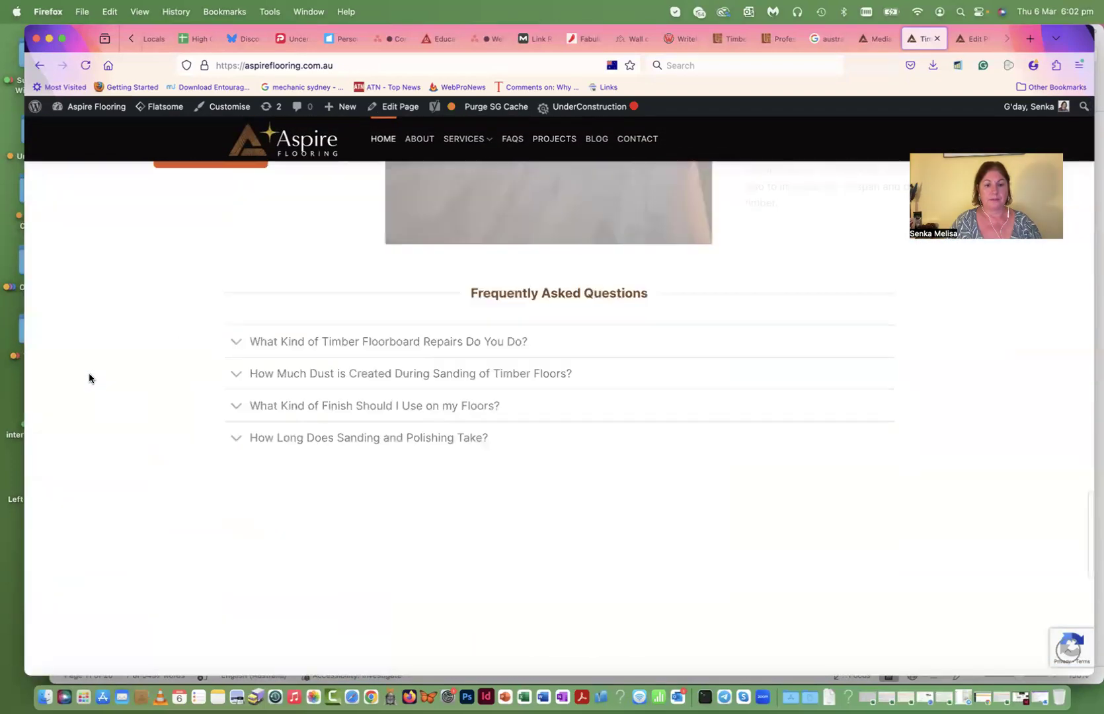
pyautogui.scroll(-2, 89, 377)
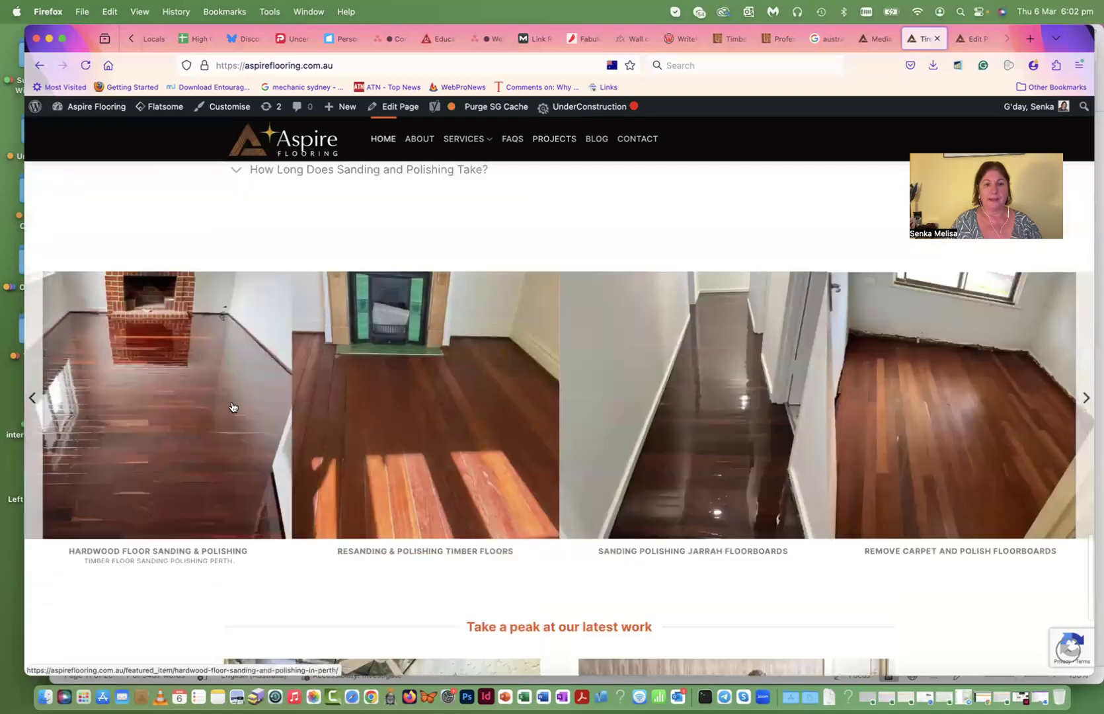
pyautogui.click(1084, 401)
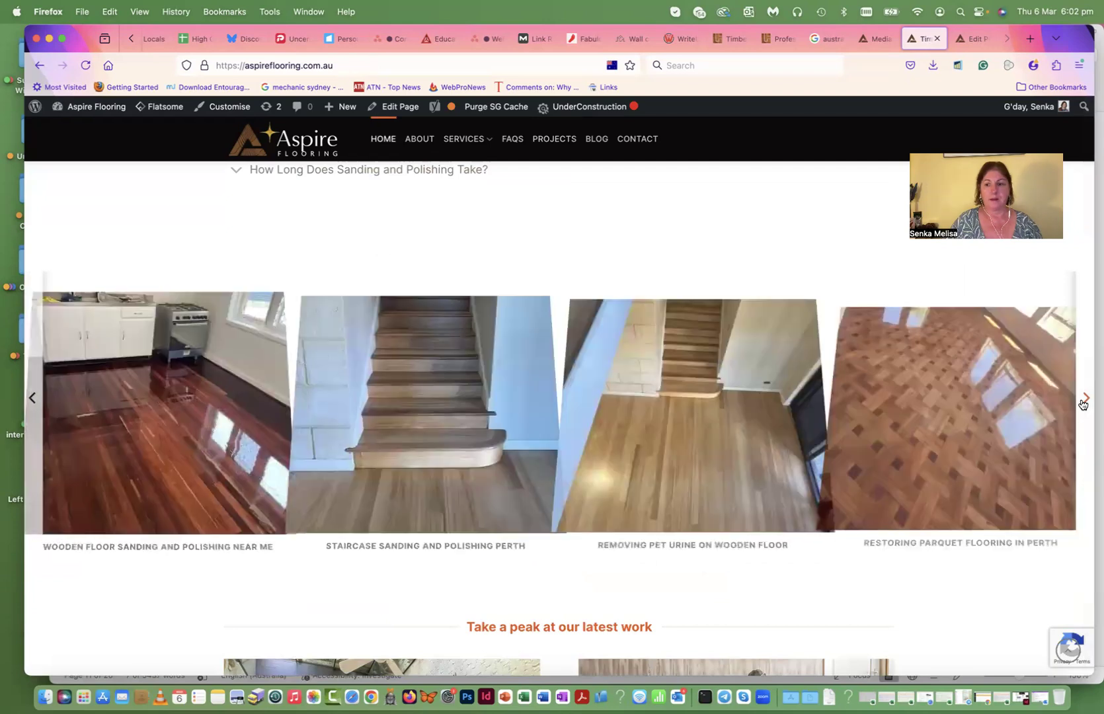
pyautogui.click(1084, 401)
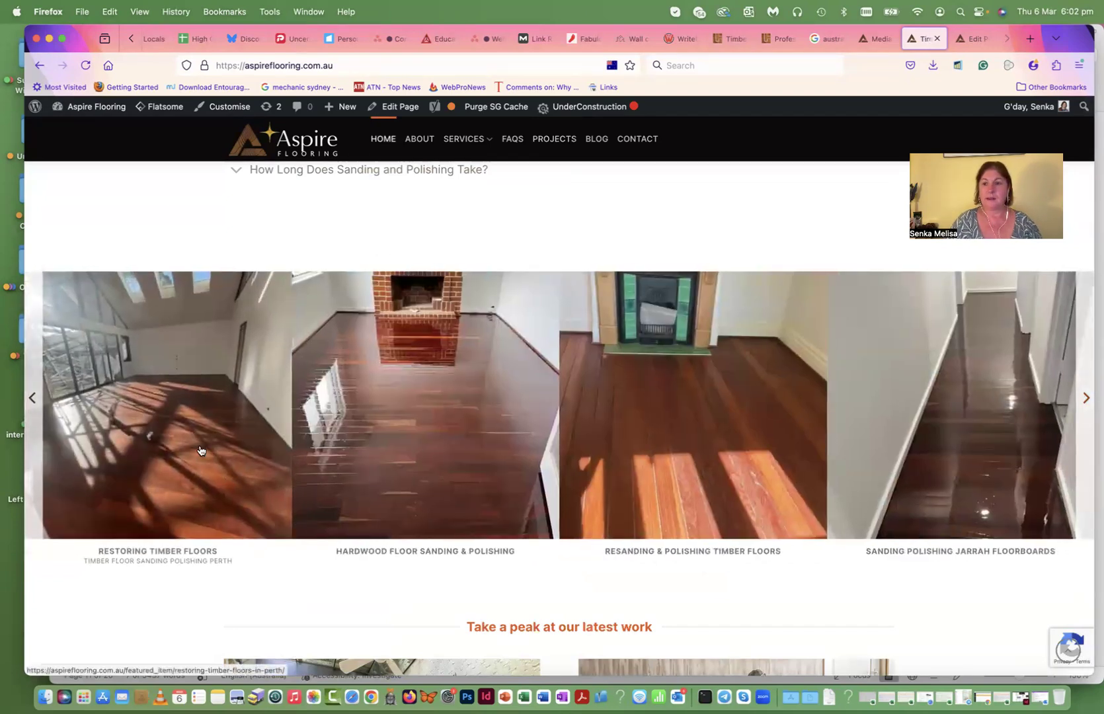
# - Open the About page and scroll through it
pyautogui.click(419, 139)
pyautogui.scroll(-15, 747, 450)
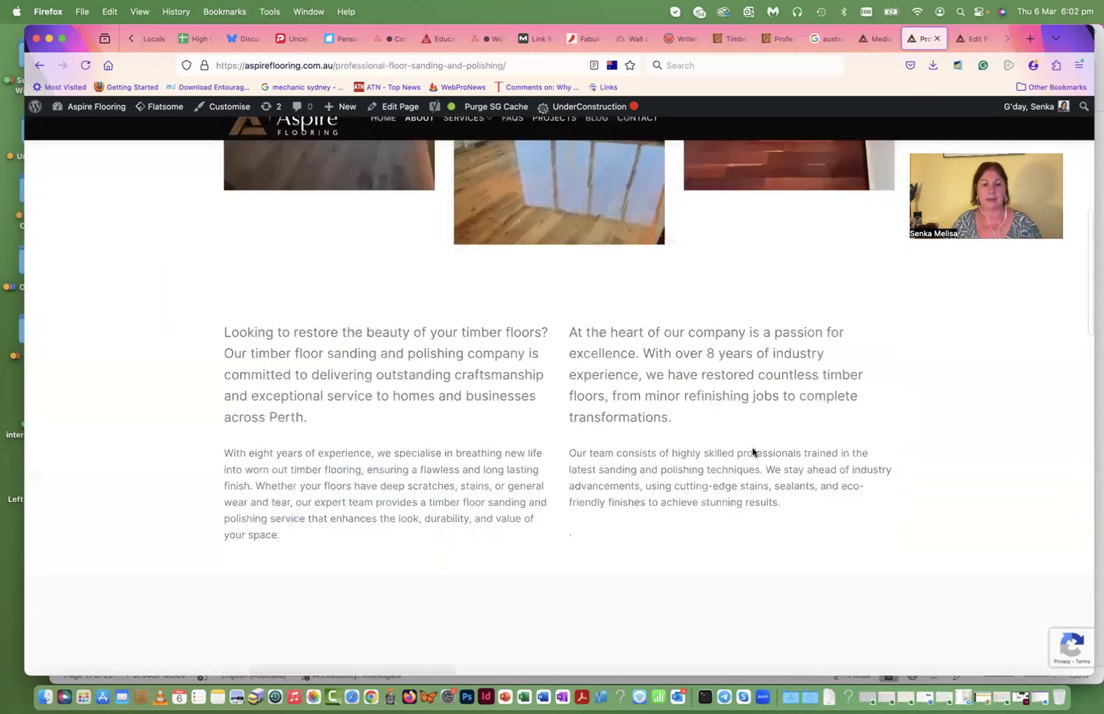
pyautogui.scroll(-10, 753, 452)
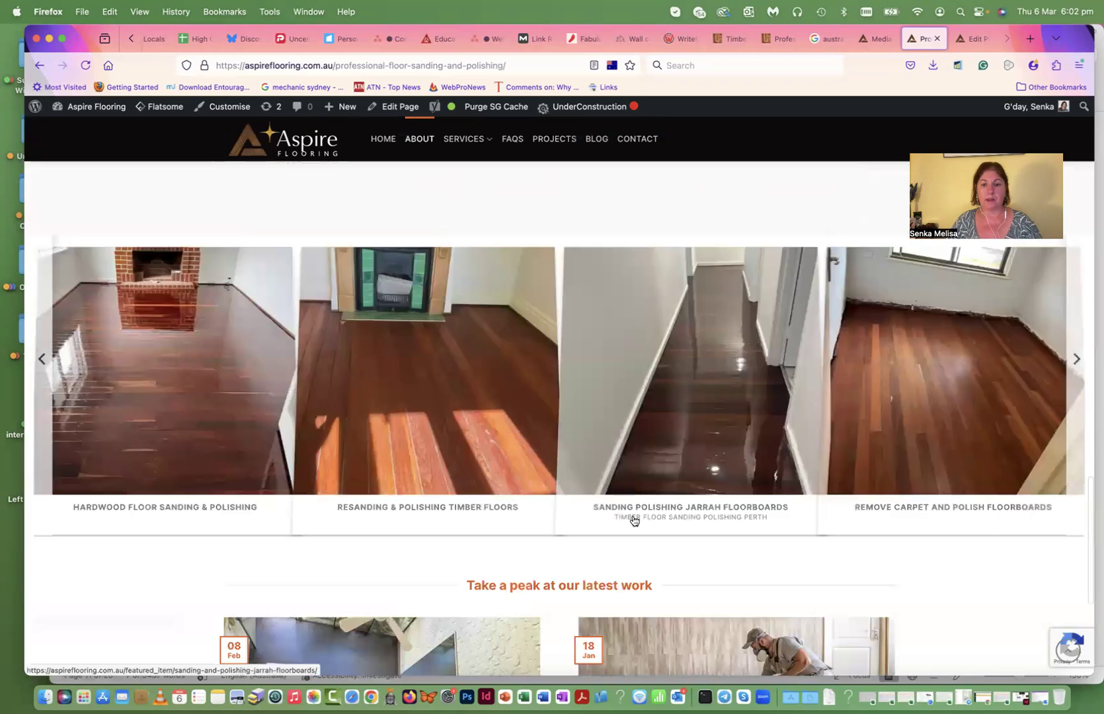
pyautogui.scroll(3, 443, 285)
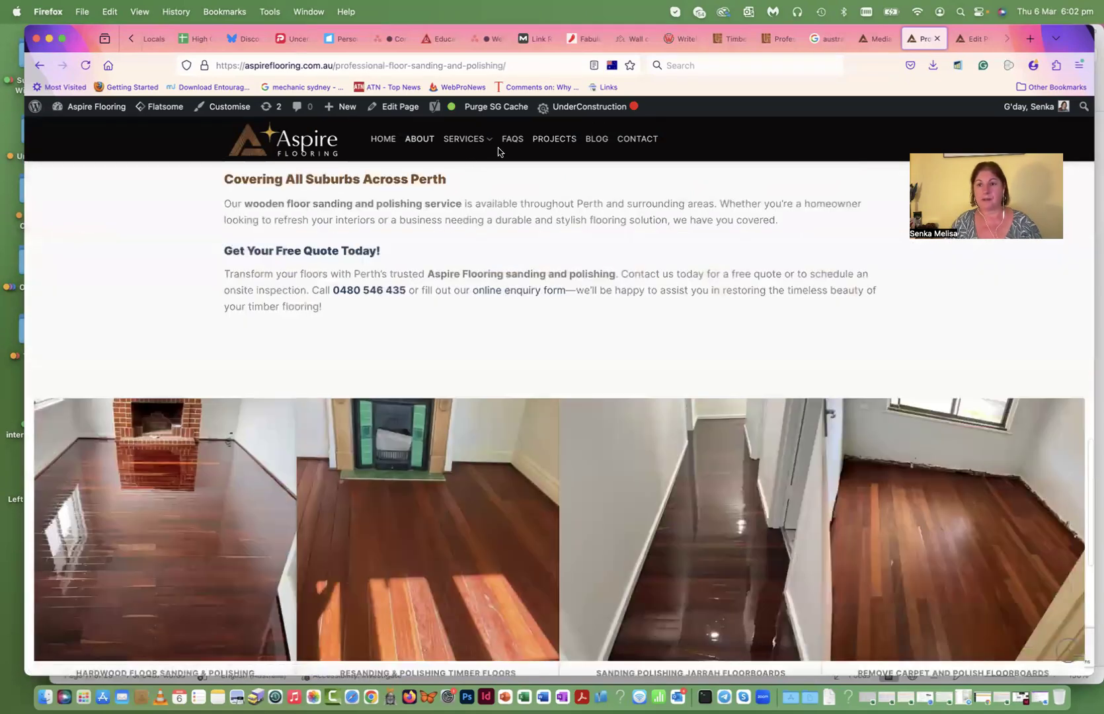
# - Open Floor Polishing Perth from Services and page through its Makeover gallery twice
pyautogui.moveTo(483, 145)
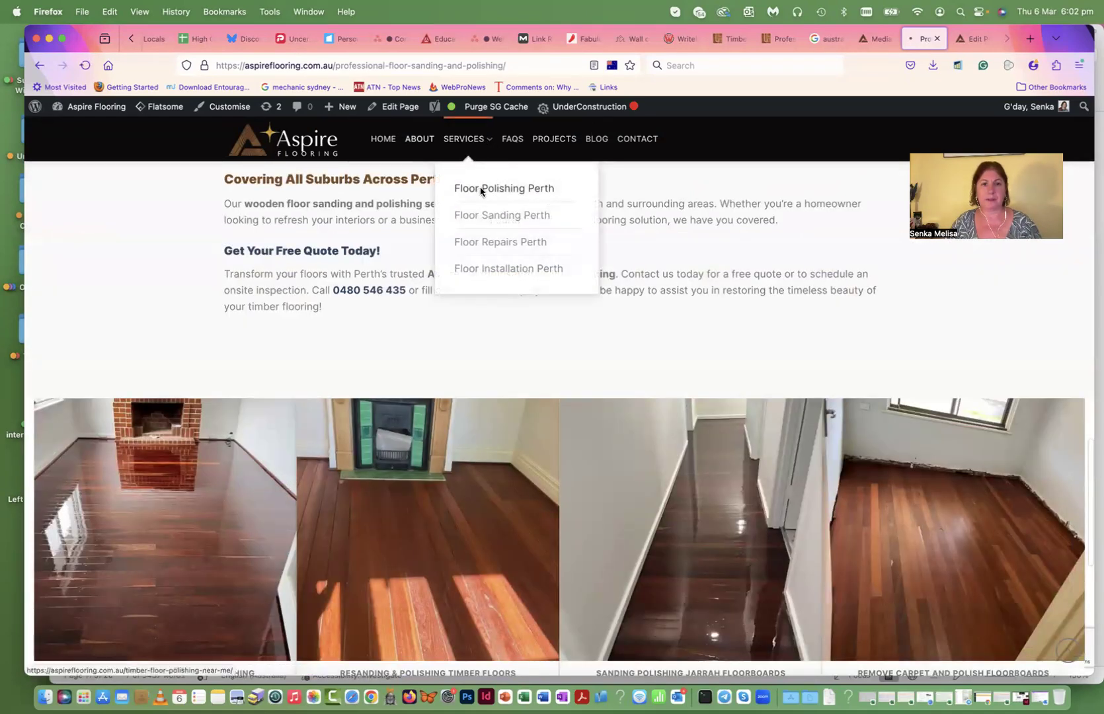
pyautogui.click(480, 189)
pyautogui.scroll(-10, 112, 251)
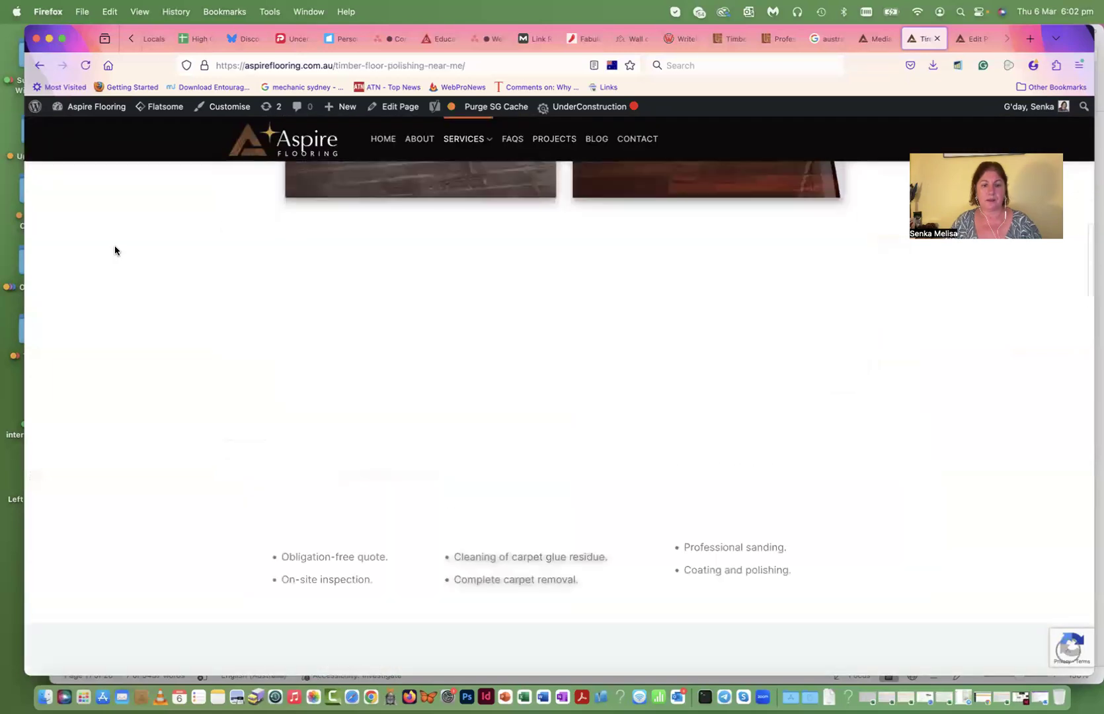
pyautogui.scroll(-10, 115, 250)
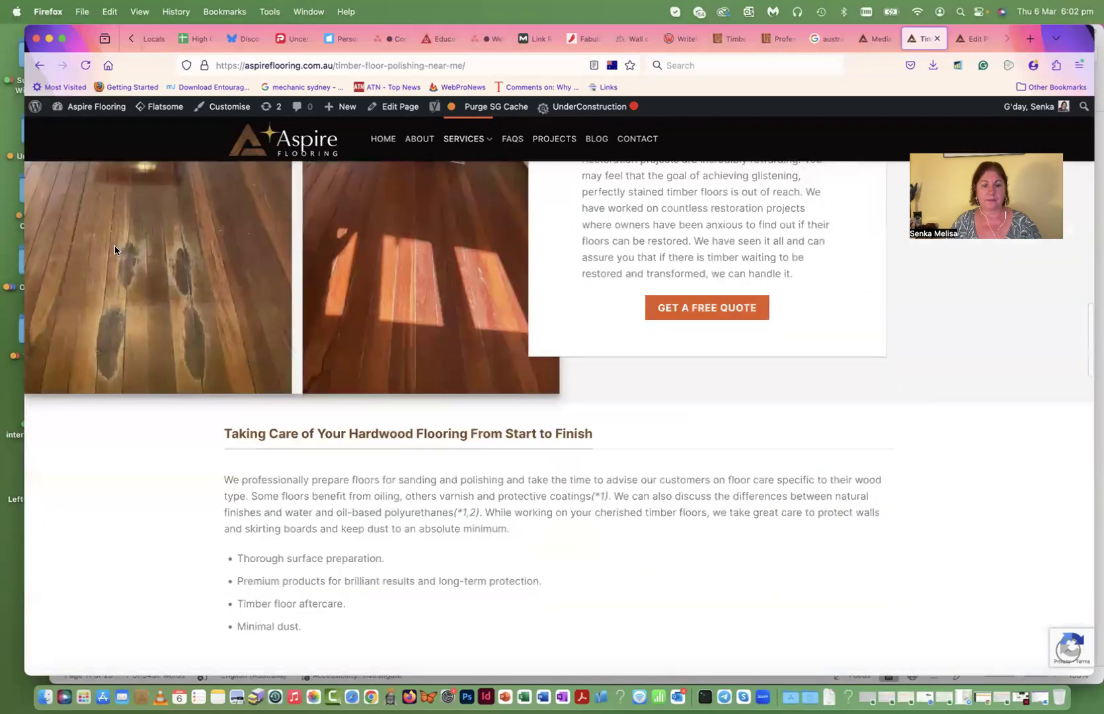
pyautogui.scroll(-10, 115, 250)
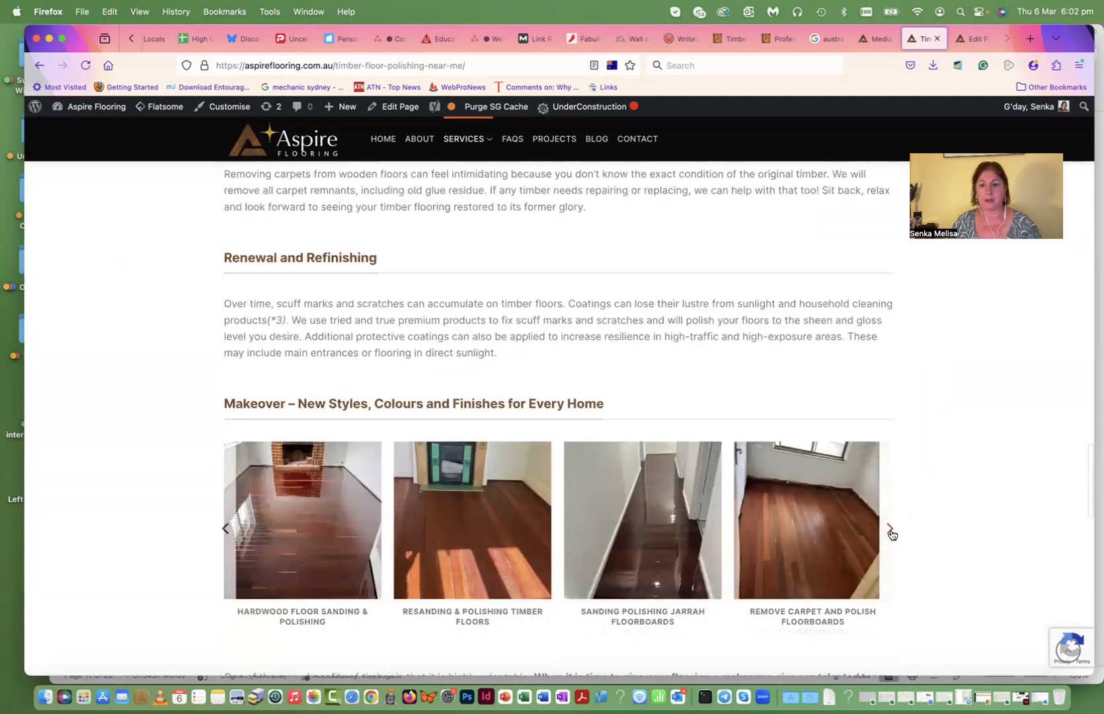
pyautogui.click(891, 532)
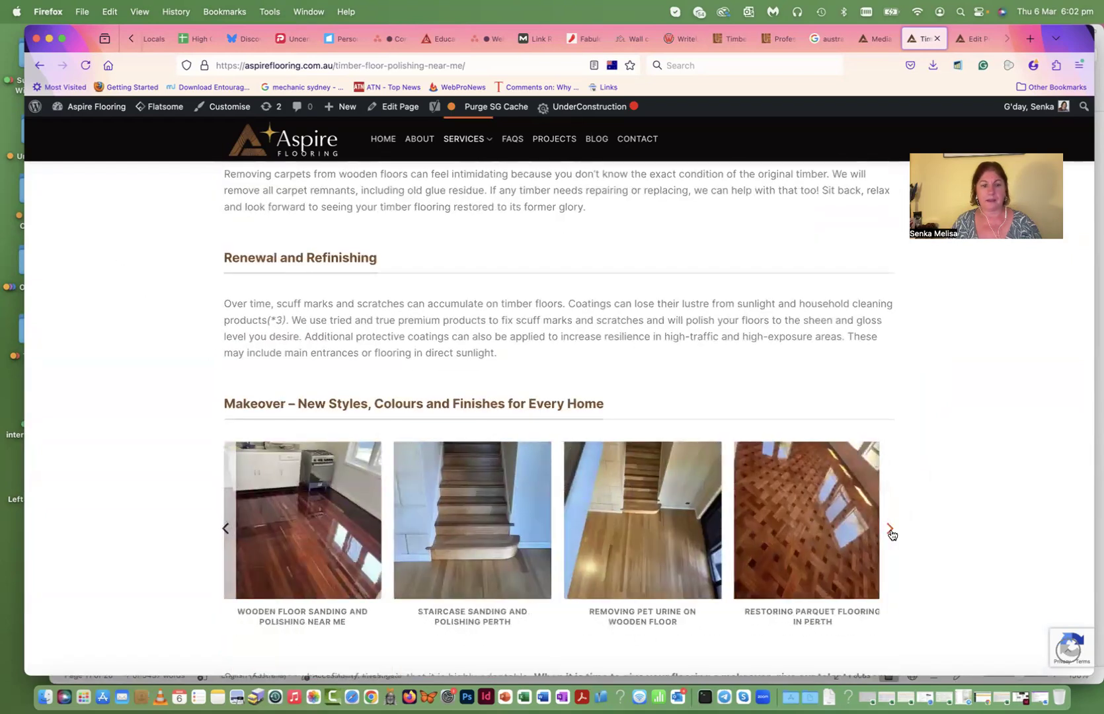
pyautogui.click(891, 533)
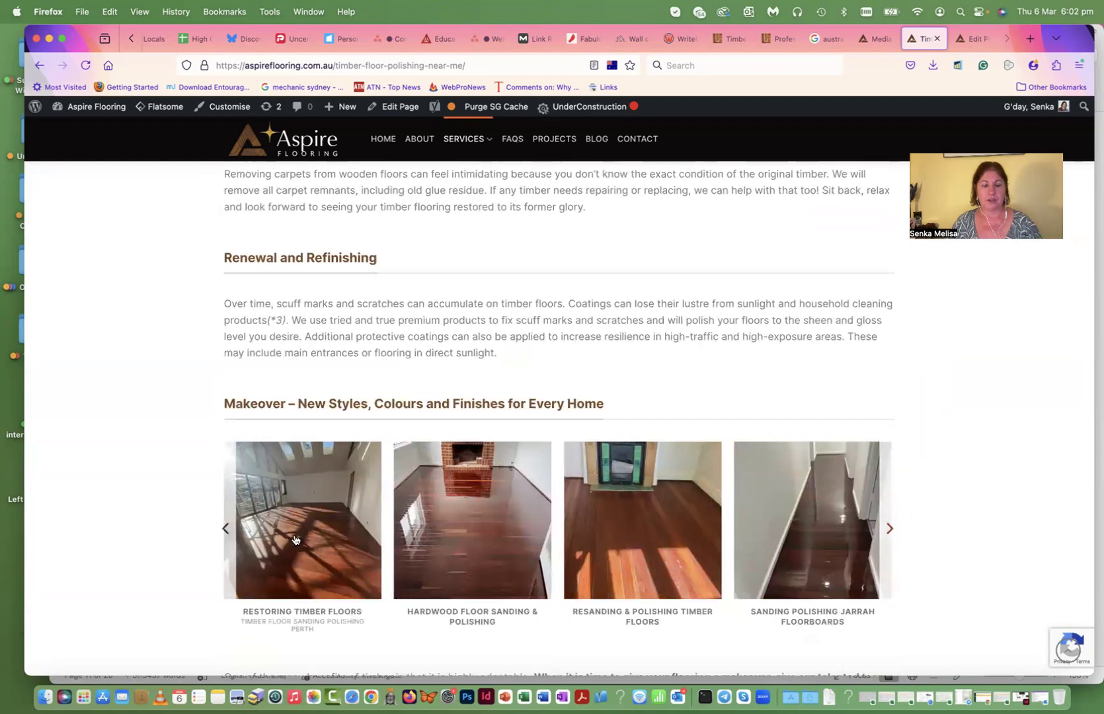
pyautogui.scroll(1, 671, 511)
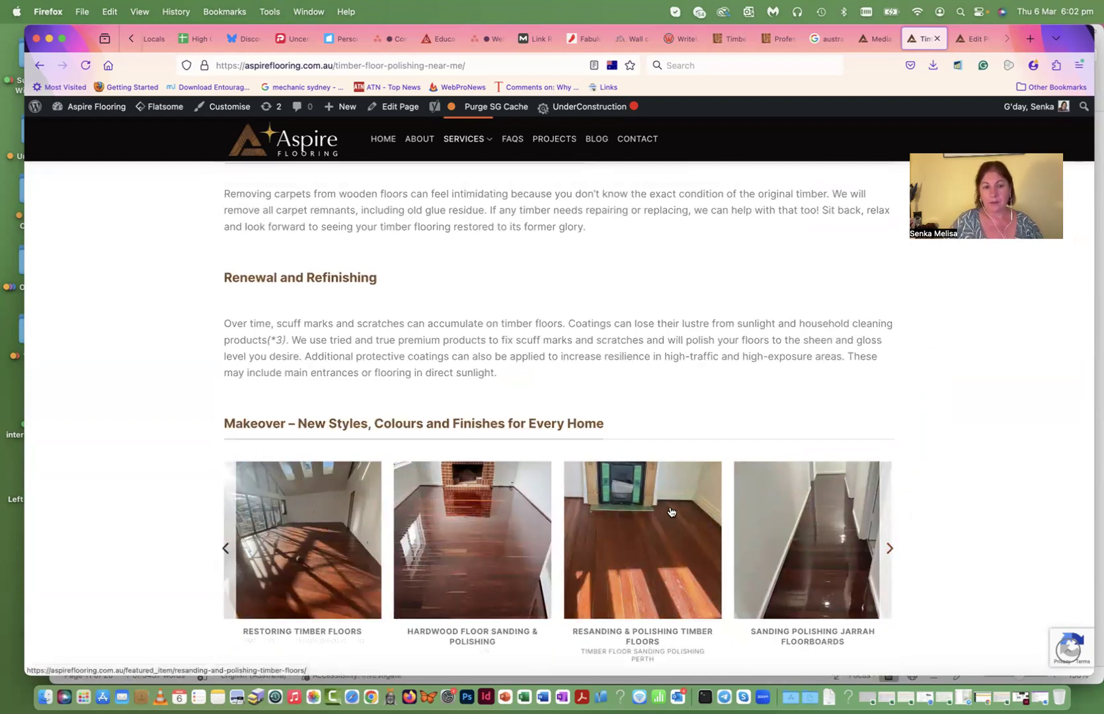
pyautogui.scroll(20, 670, 511)
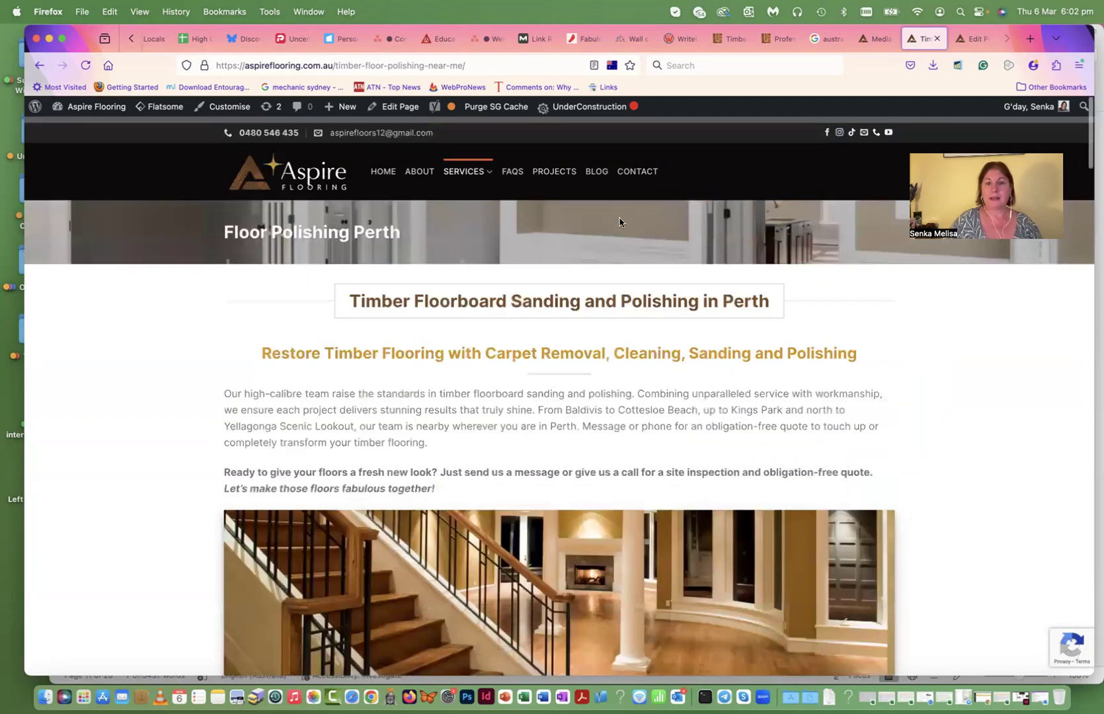
# - Open the Blog page and scroll through it
pyautogui.click(593, 171)
pyautogui.scroll(-8, 651, 404)
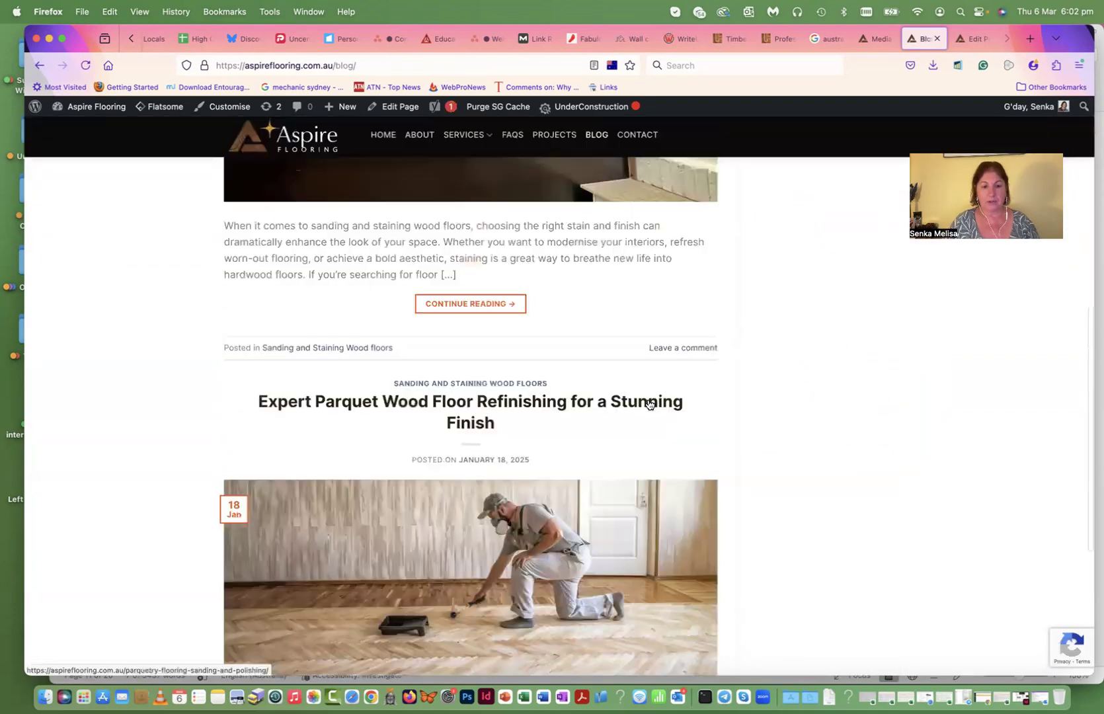
pyautogui.scroll(8, 649, 404)
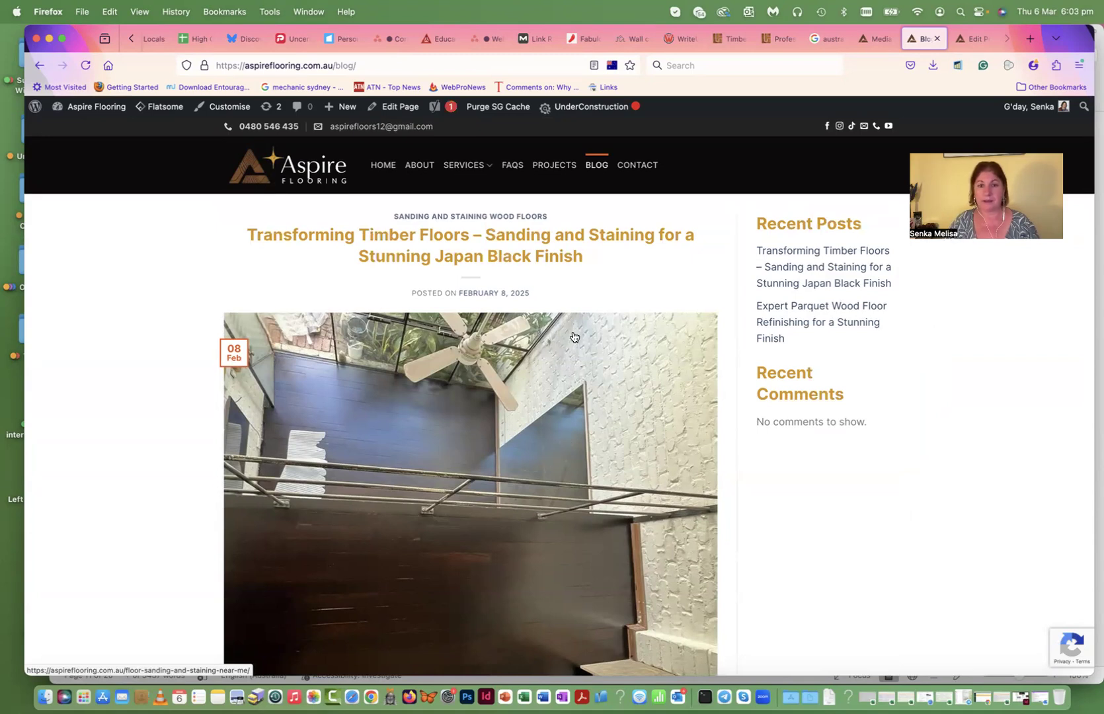
# - Open the Contact page and scroll past the quote form and map
pyautogui.click(641, 167)
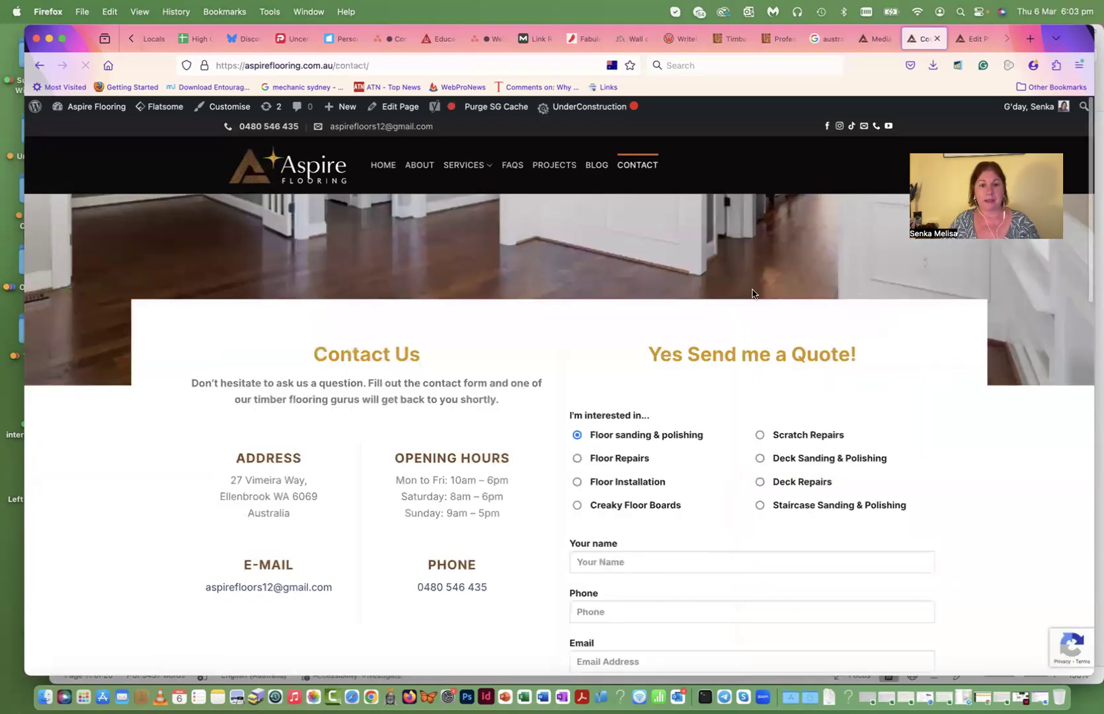
pyautogui.scroll(-5, 767, 297)
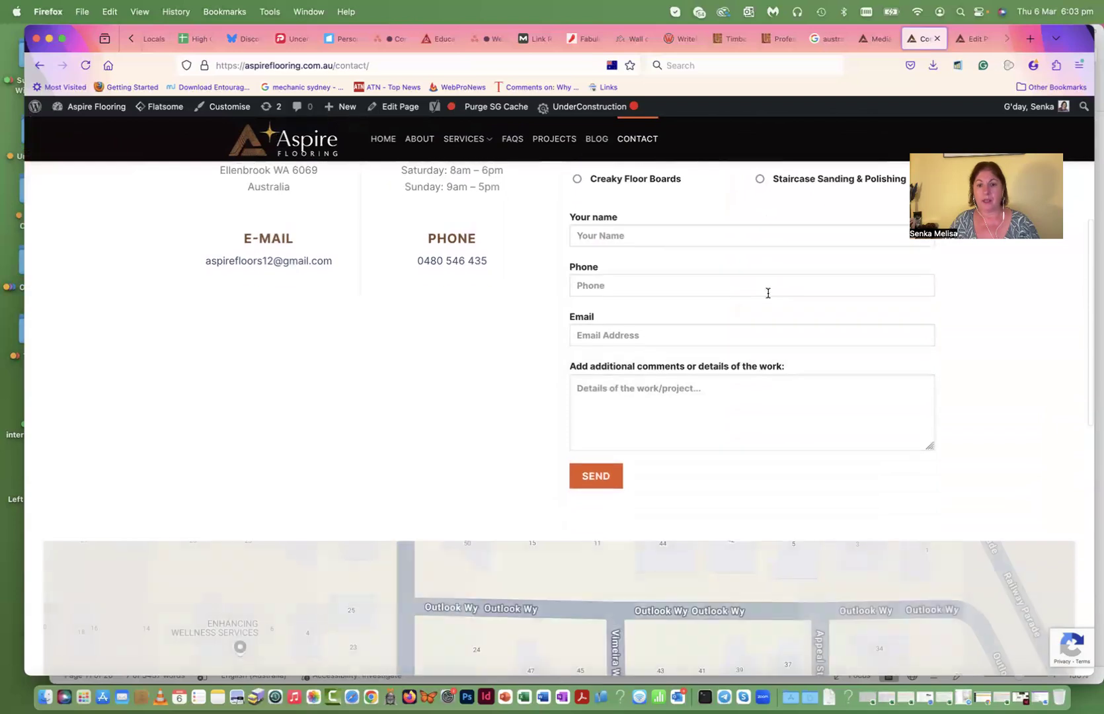
pyautogui.scroll(2, 768, 297)
pyautogui.scroll(-8, 767, 298)
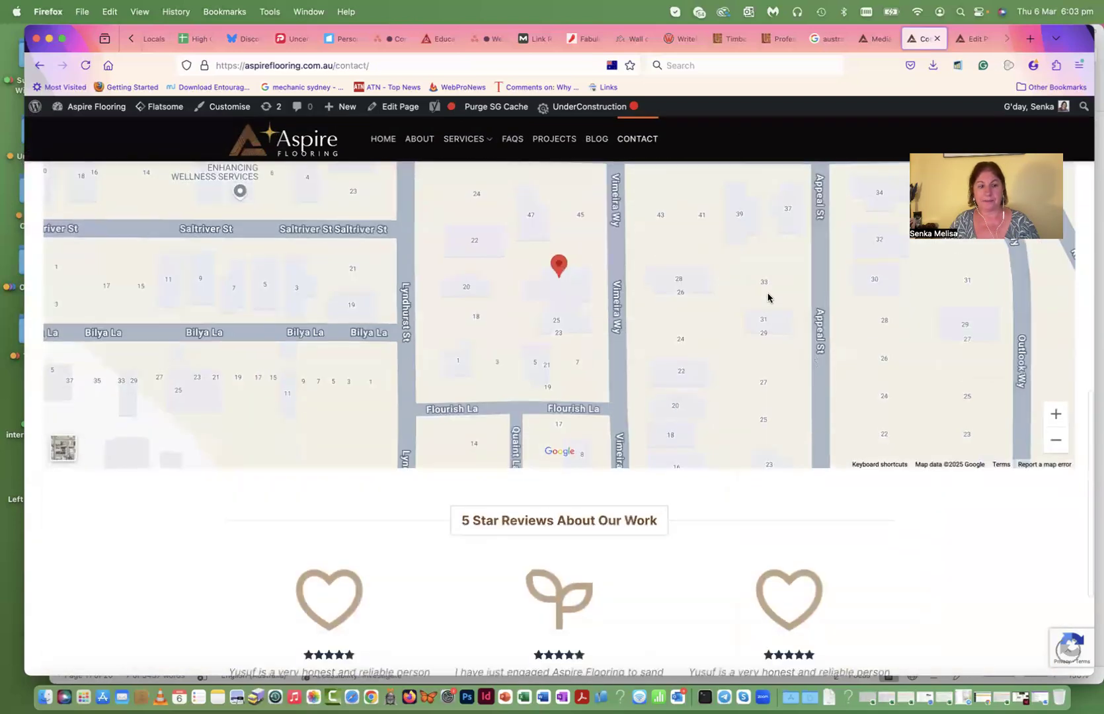
pyautogui.scroll(15, 767, 297)
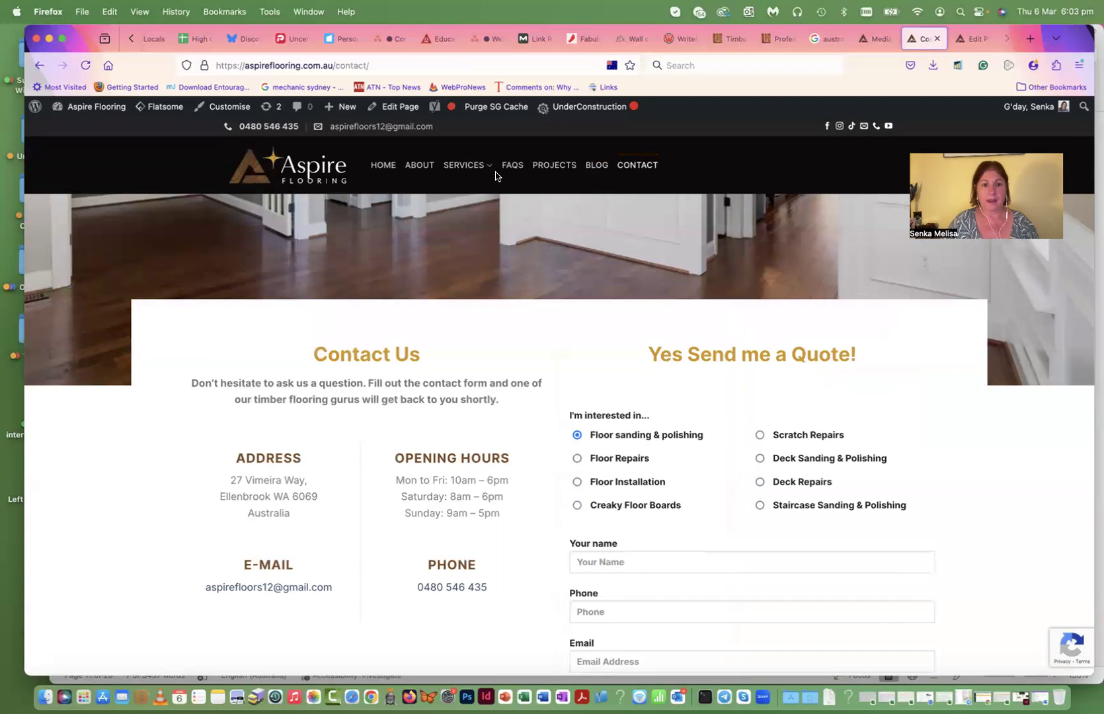
# - Return to the About page and open it in UX Builder
pyautogui.click(423, 169)
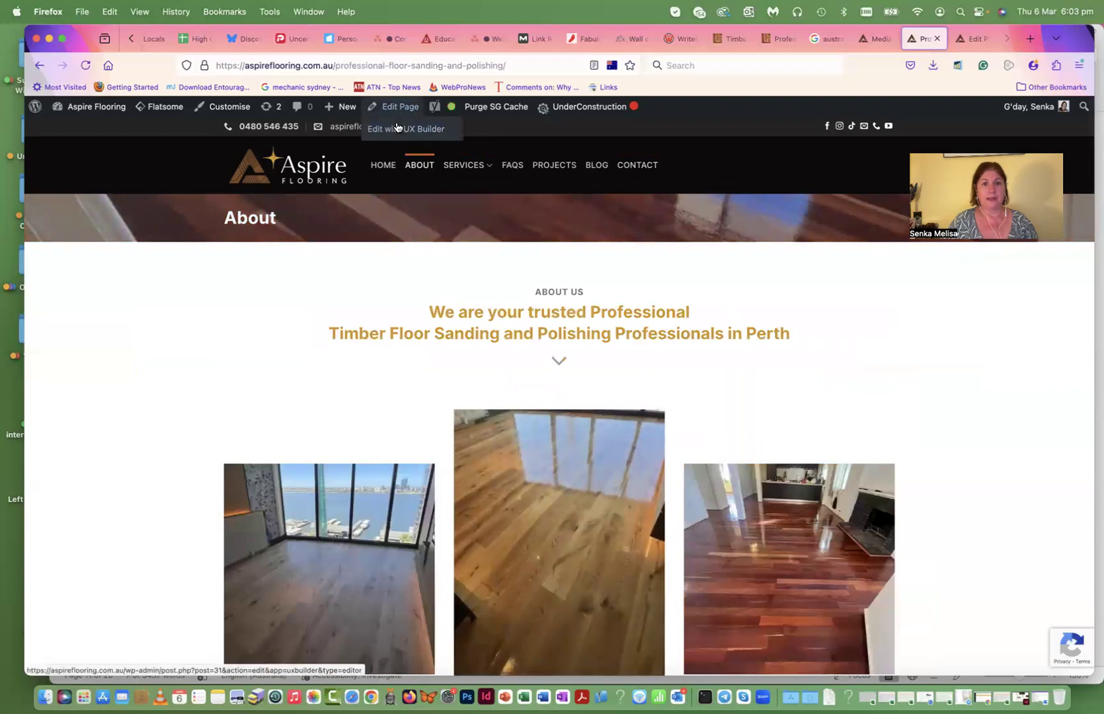
pyautogui.click(396, 131)
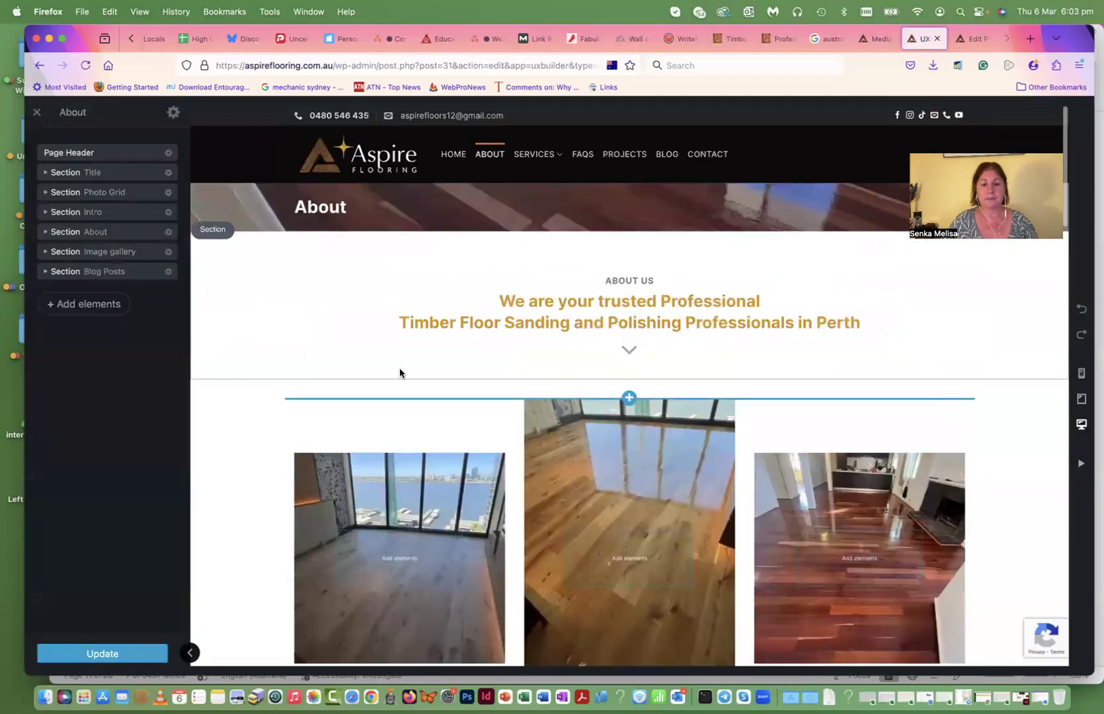
# - Open the 'Here's what sets us apart' text block in the text editor, closing it unchanged
pyautogui.scroll(-20, 400, 372)
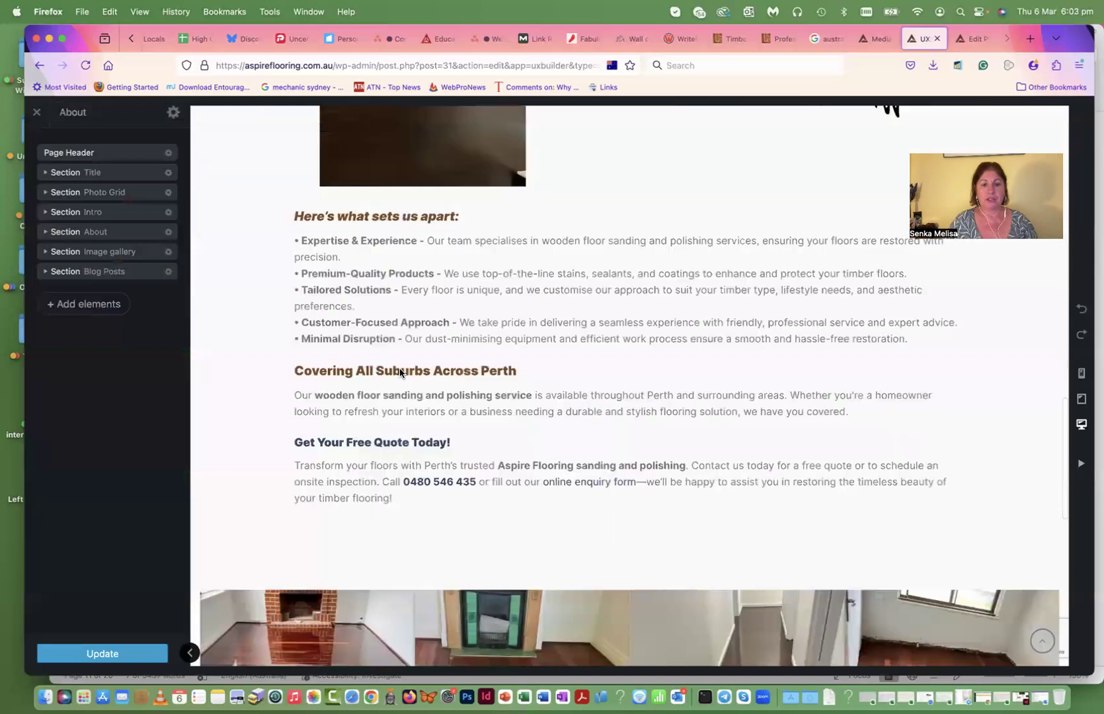
pyautogui.click(426, 259)
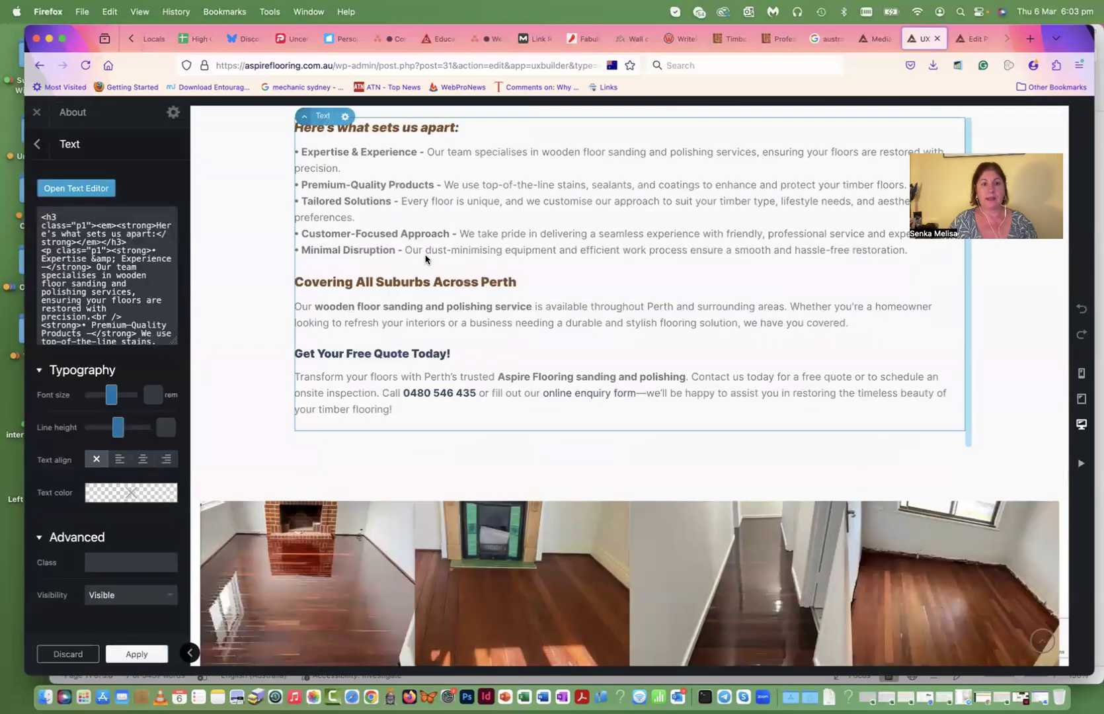
pyautogui.click(76, 187)
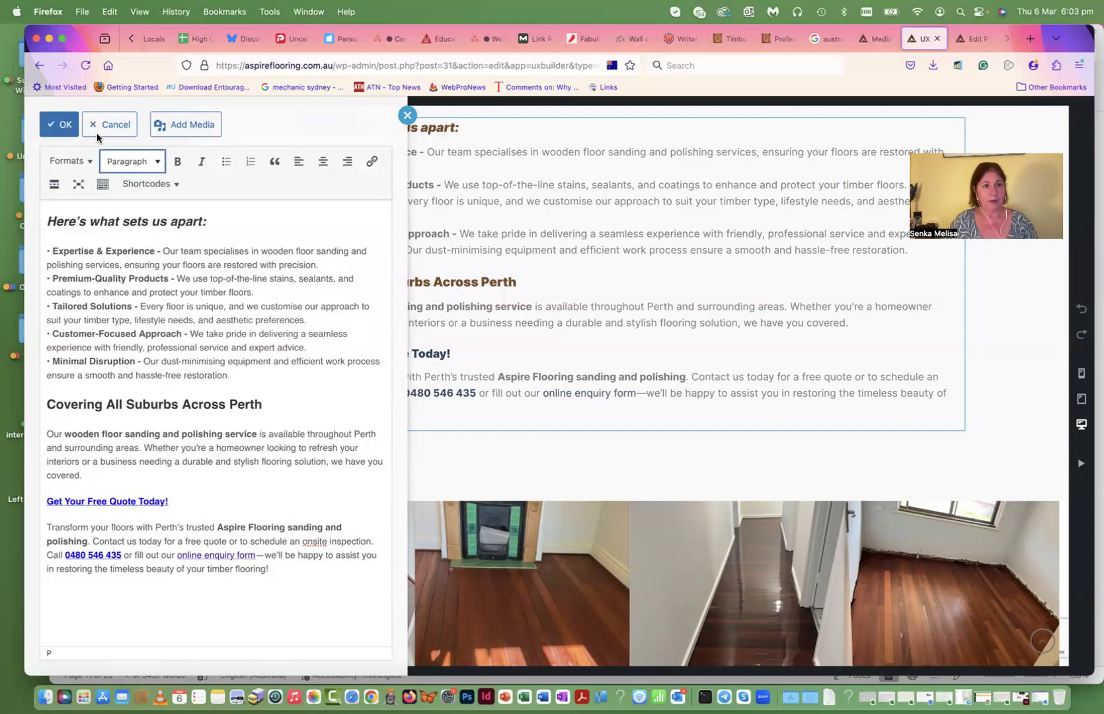
pyautogui.click(57, 129)
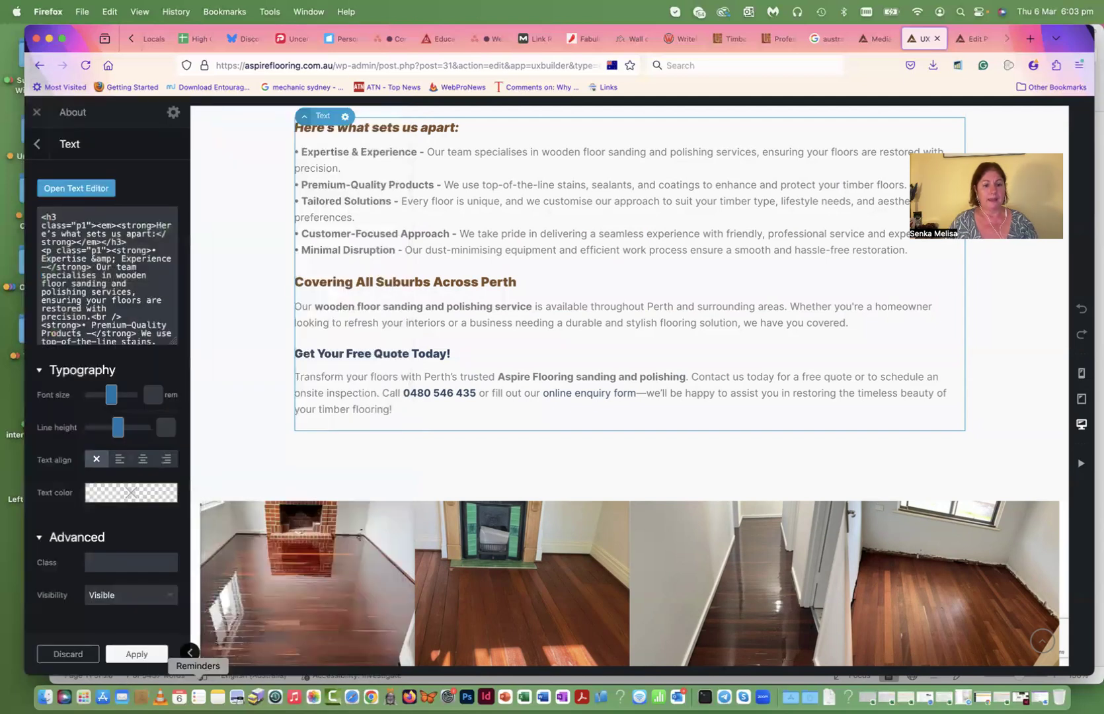
# - Apply the block, update the About page, and exit to the live page
pyautogui.click(145, 656)
pyautogui.click(104, 655)
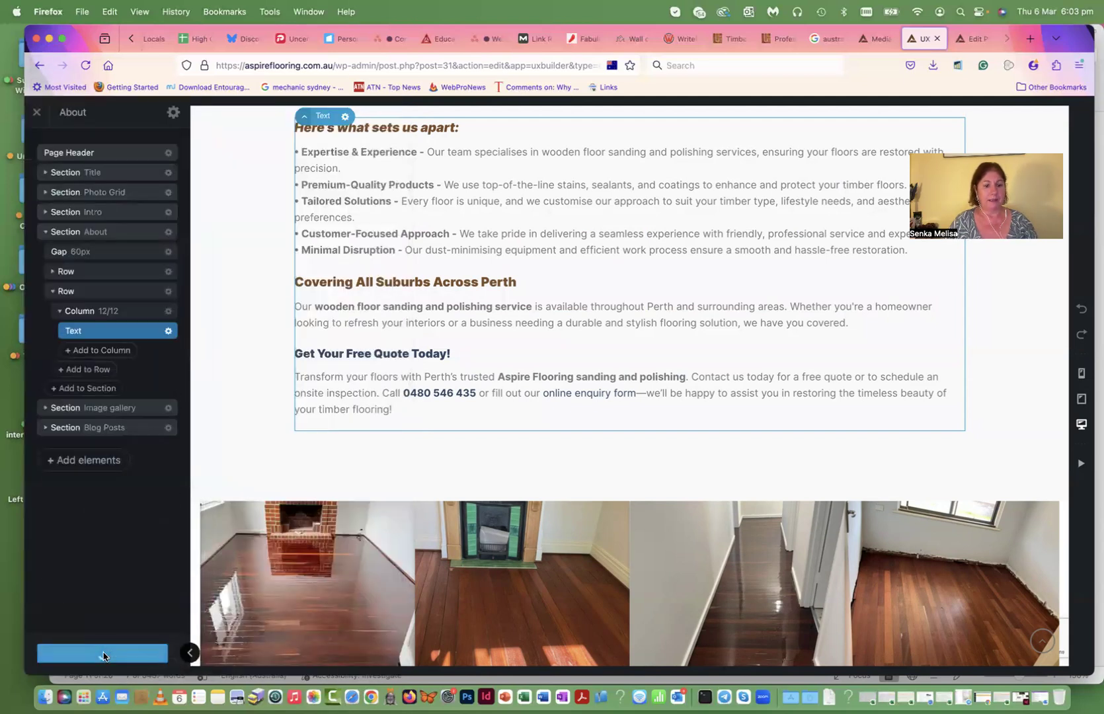
pyautogui.click(37, 116)
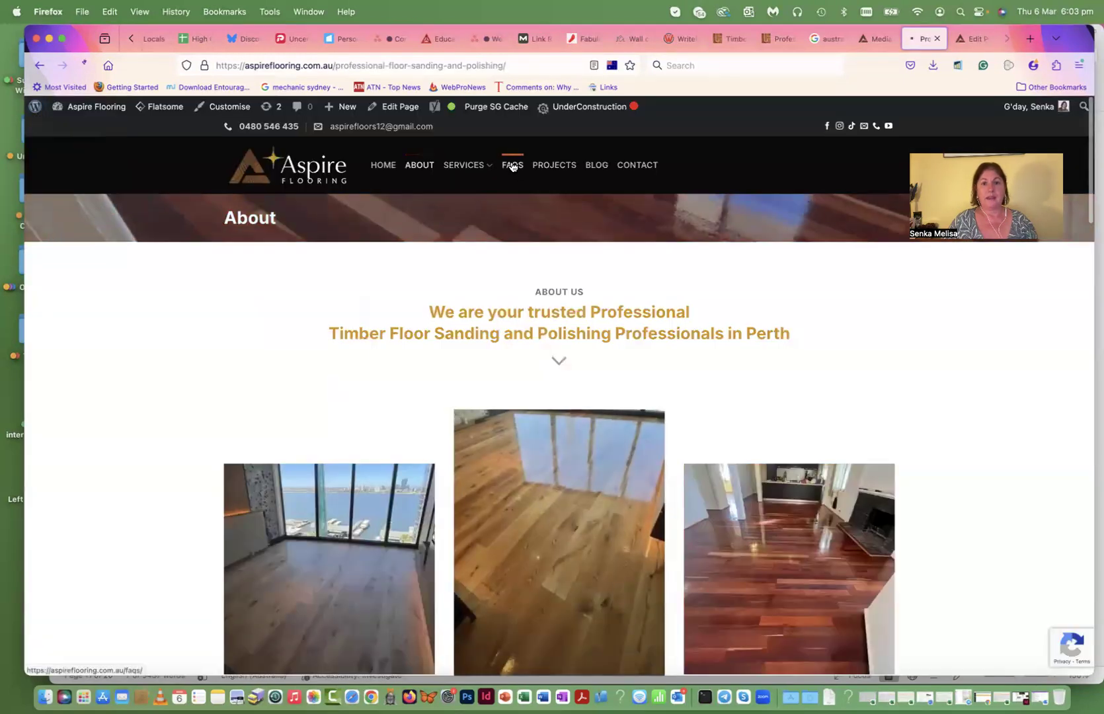
# - Open the FAQs page and scroll through its timber floor questions and references
pyautogui.click(512, 165)
pyautogui.scroll(-15, 632, 298)
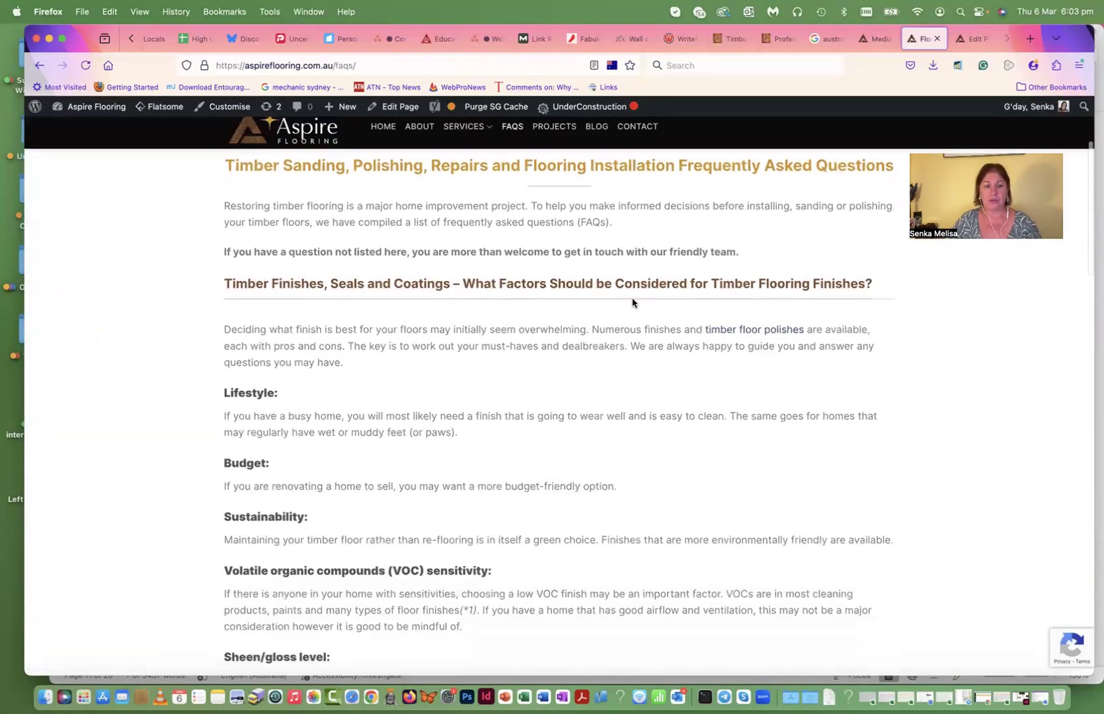
pyautogui.scroll(-2, 632, 303)
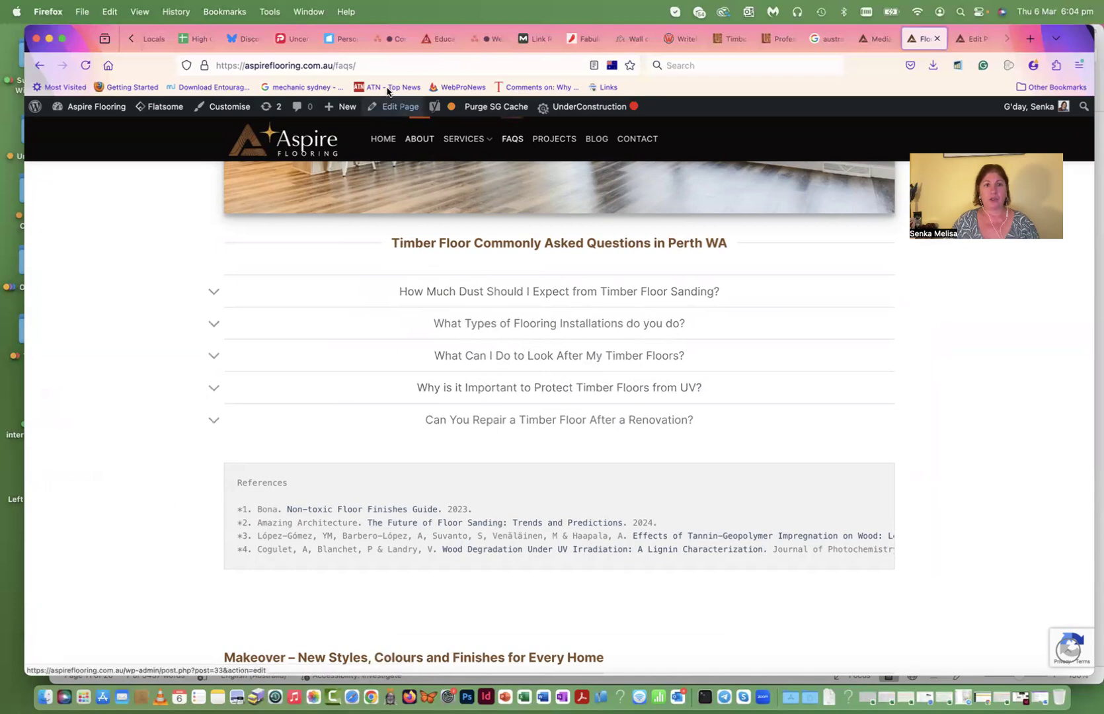
pyautogui.moveTo(396, 112)
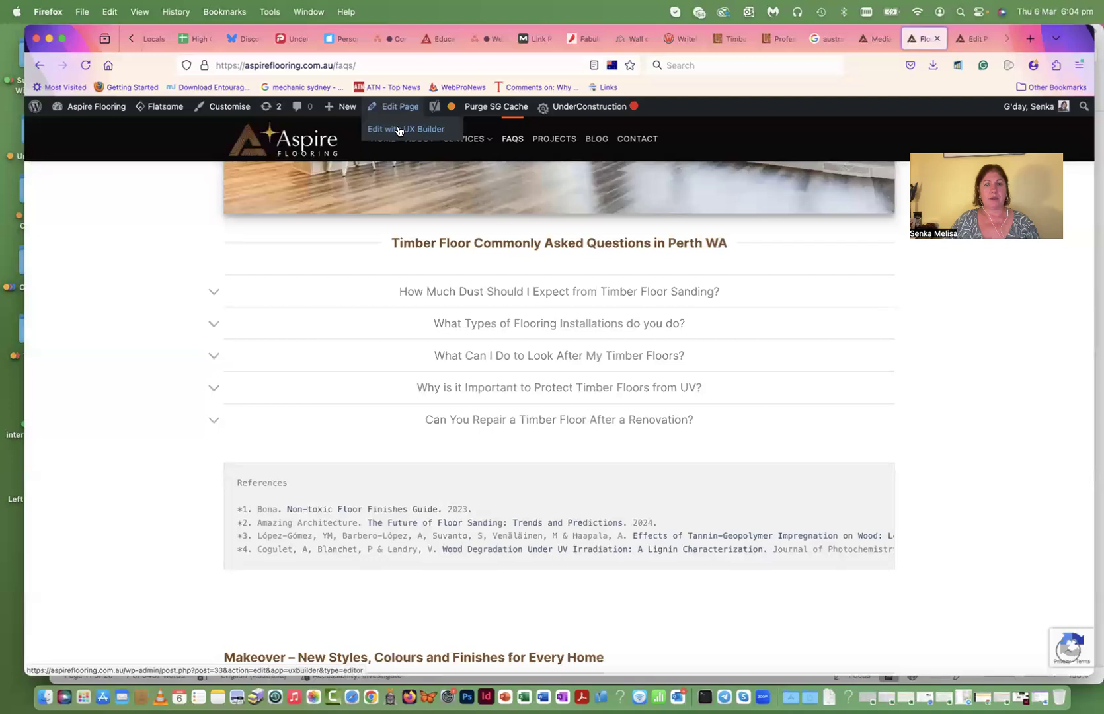
# - Open the FAQs page in UX Builder and duplicate the 'Can You Repair' accordion panel
pyautogui.click(399, 129)
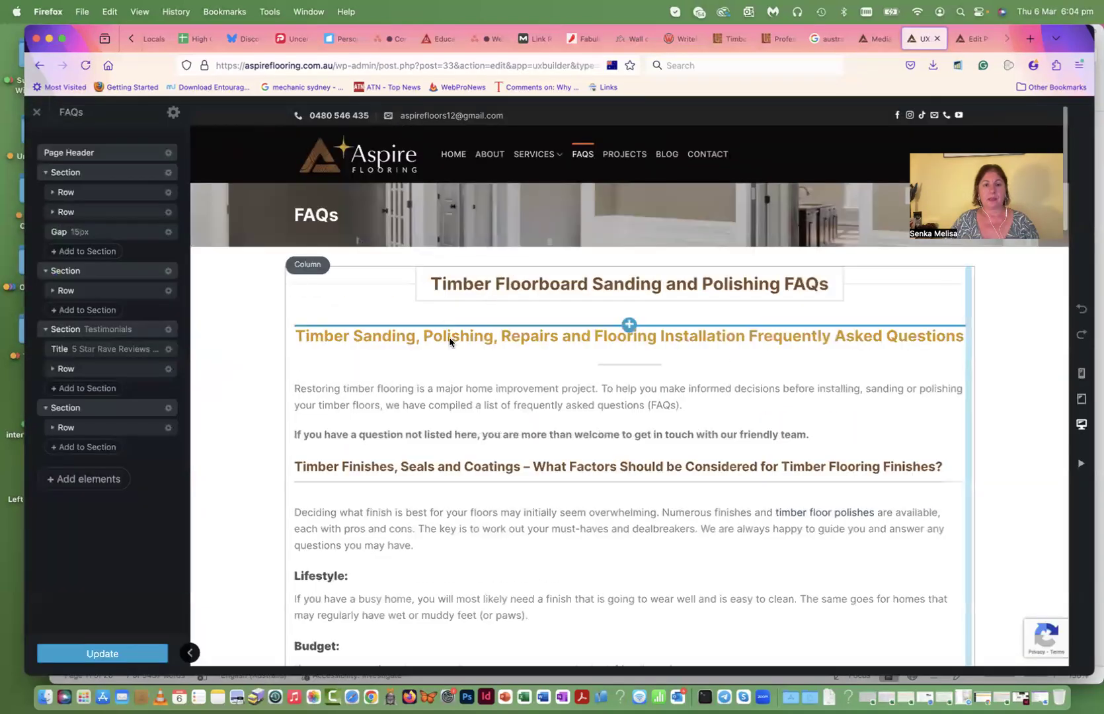
pyautogui.scroll(-5, 501, 380)
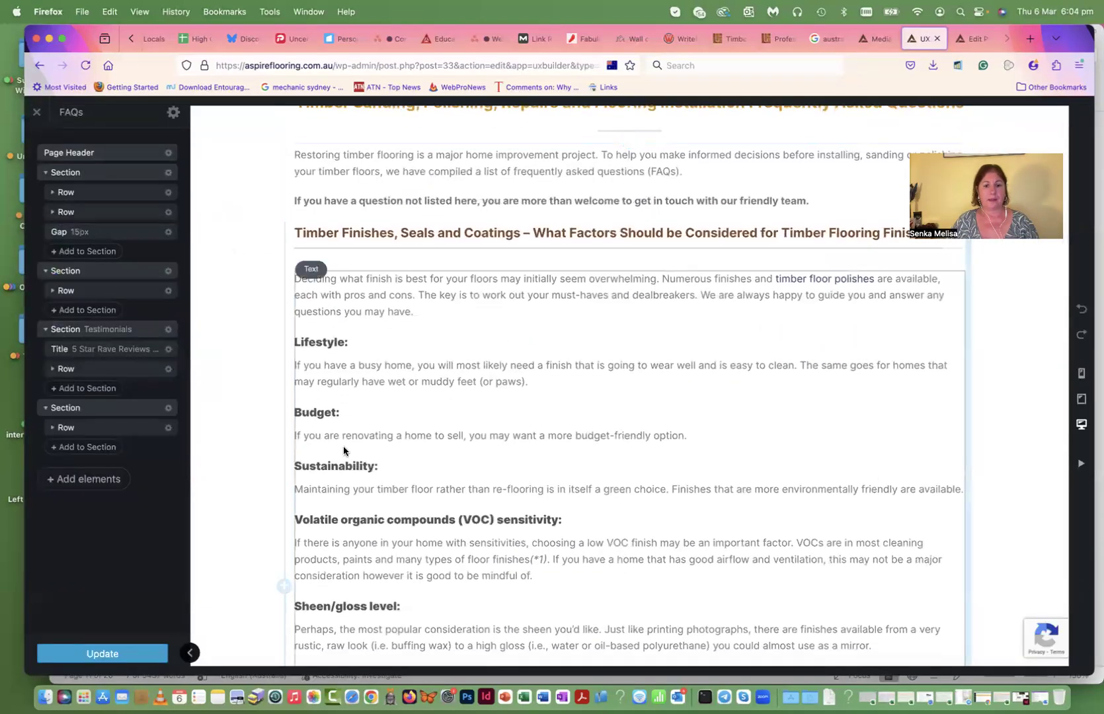
pyautogui.scroll(-10, 396, 442)
pyautogui.scroll(-4, 458, 438)
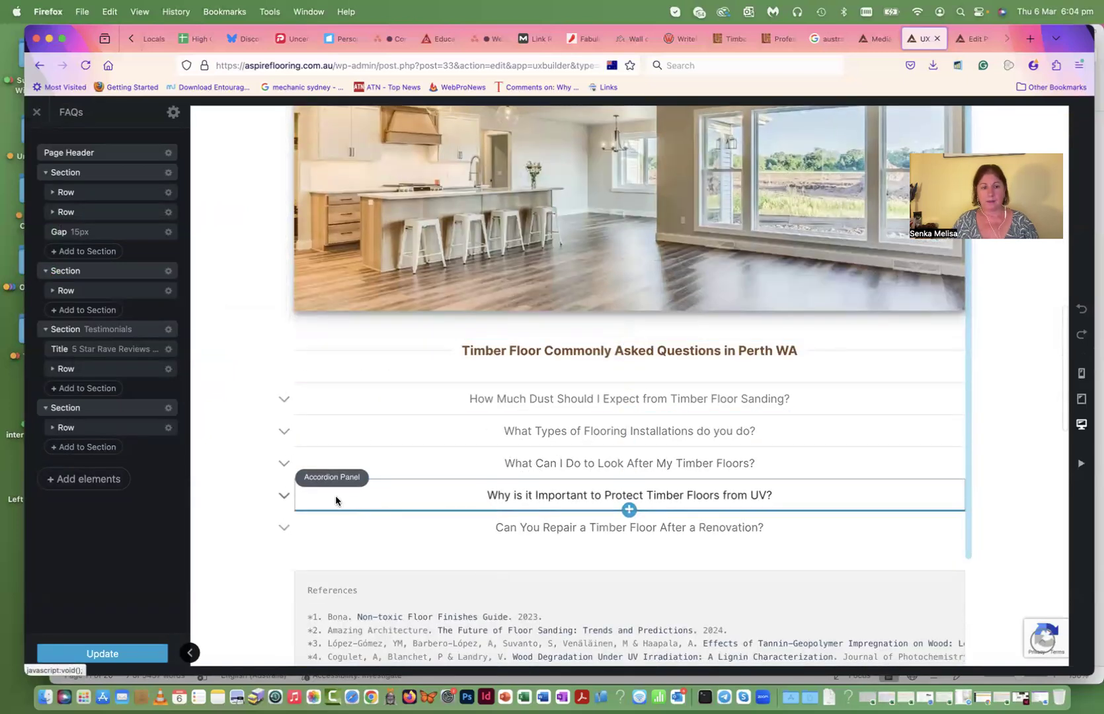
pyautogui.click(357, 530)
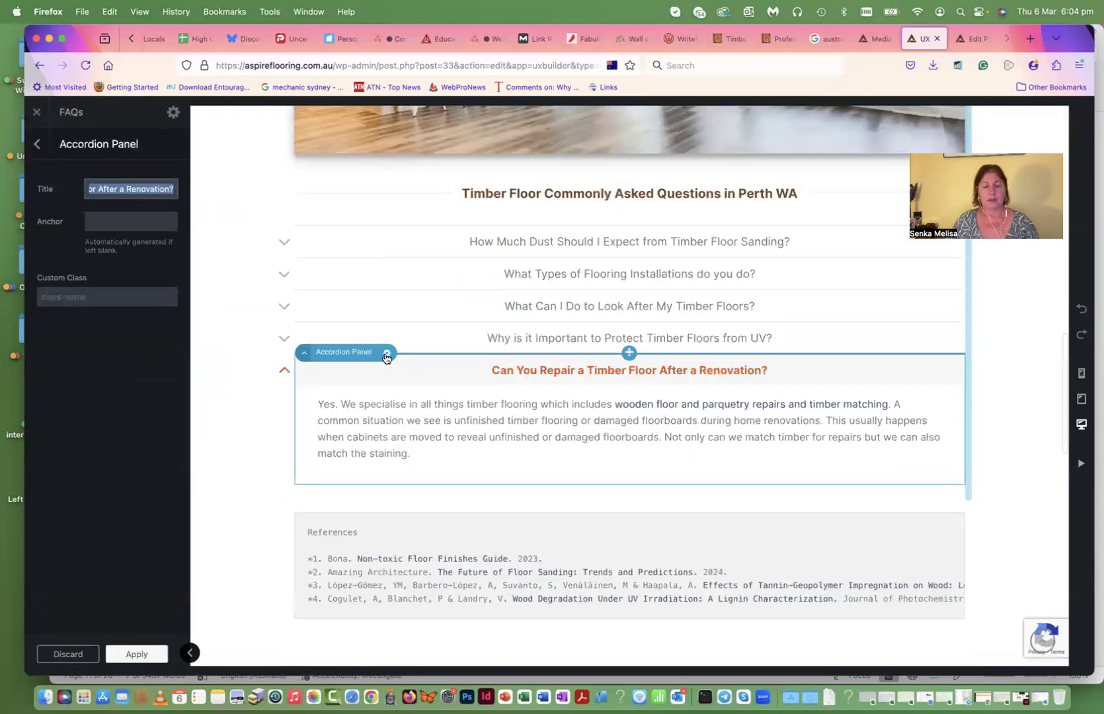
pyautogui.click(387, 354)
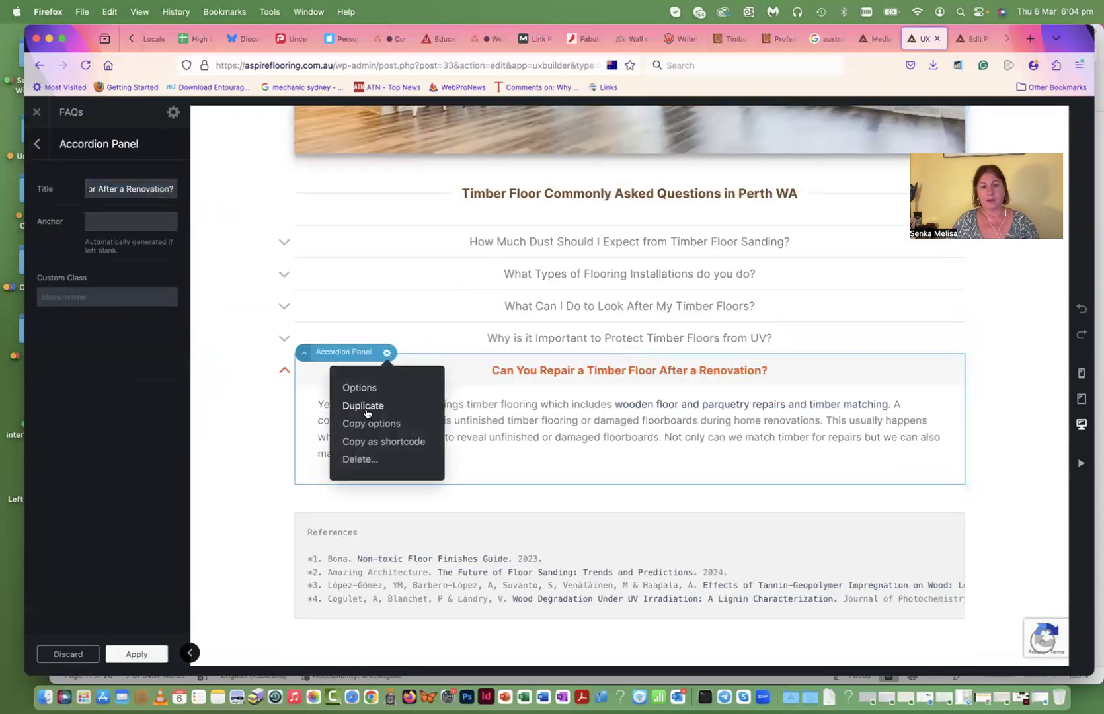
pyautogui.click(366, 407)
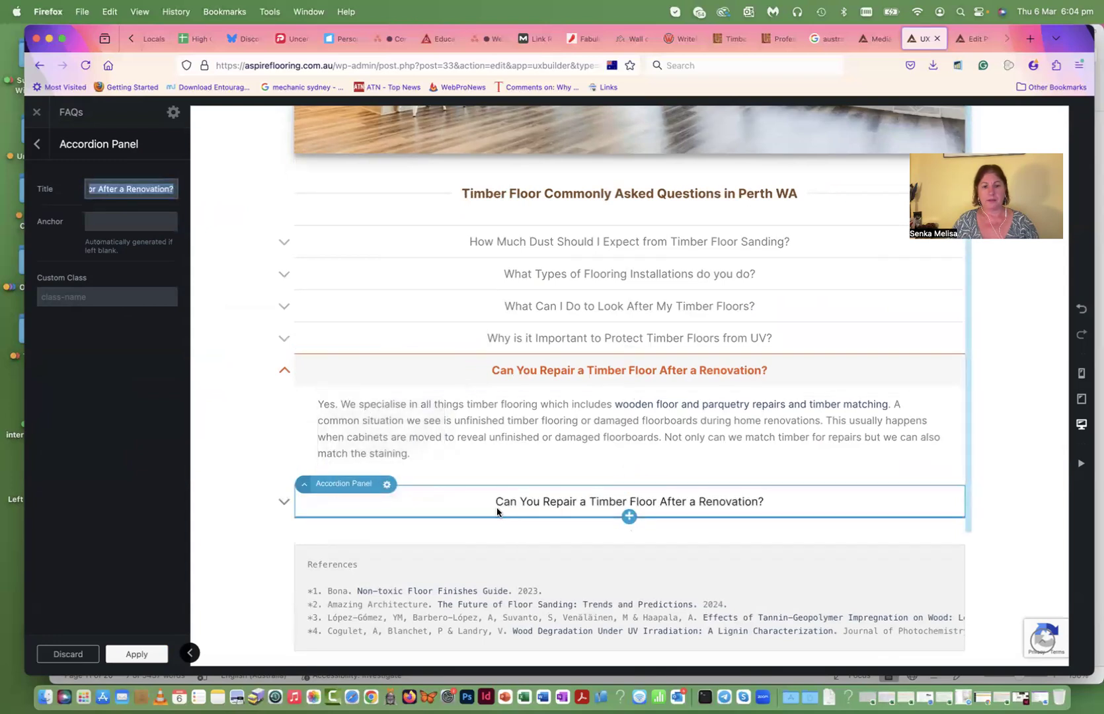
# - Expand the duplicated panel and view its answer in the text editor without changes
pyautogui.click(506, 387)
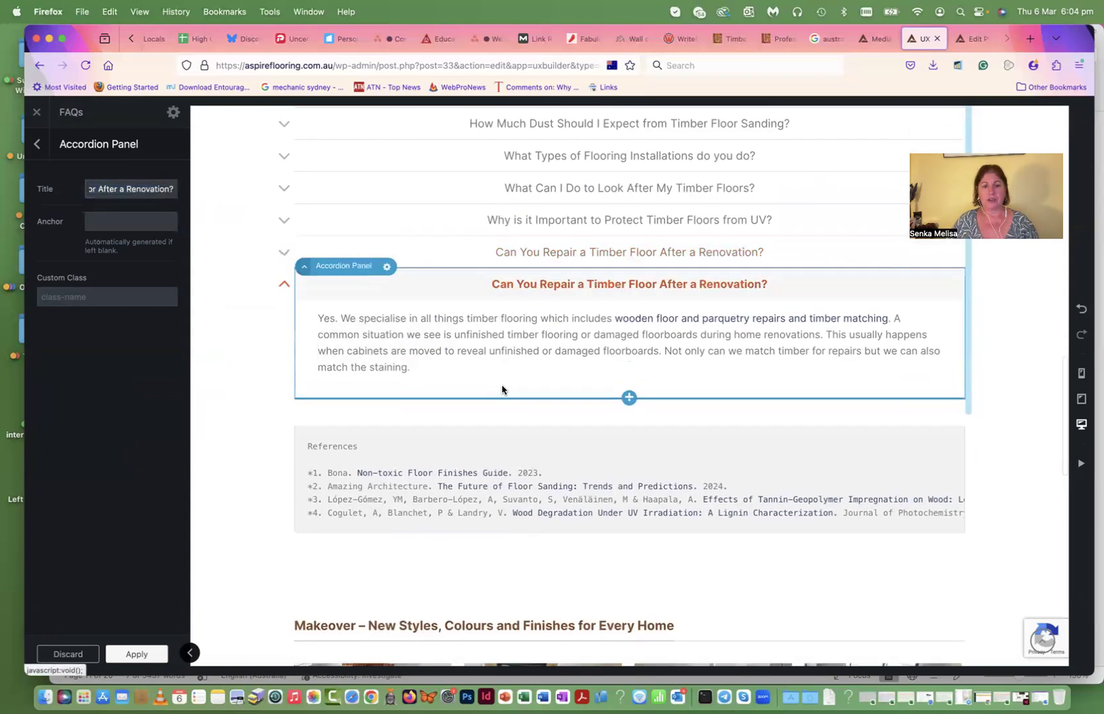
pyautogui.click(117, 189)
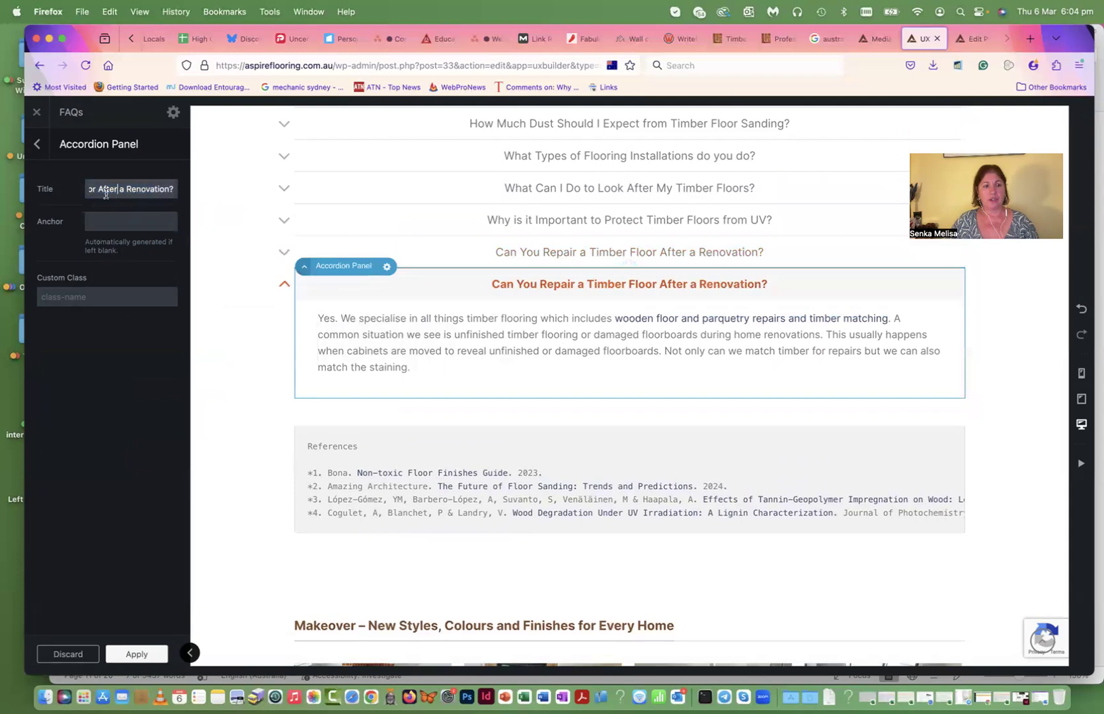
pyautogui.click(412, 341)
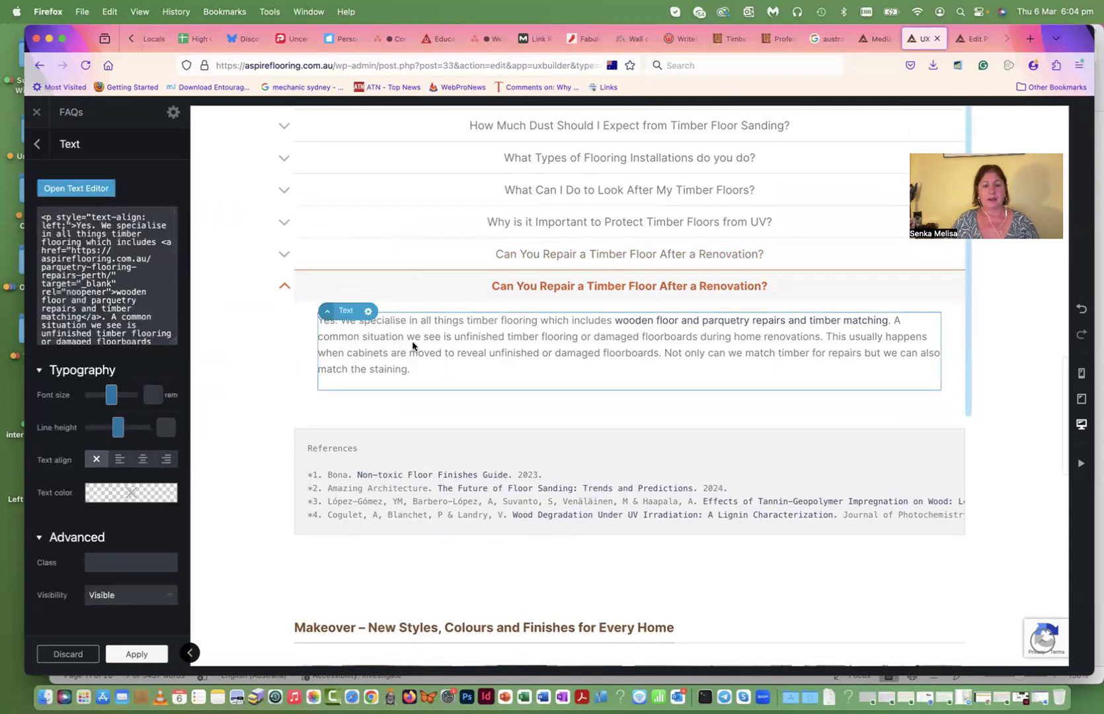
pyautogui.click(84, 192)
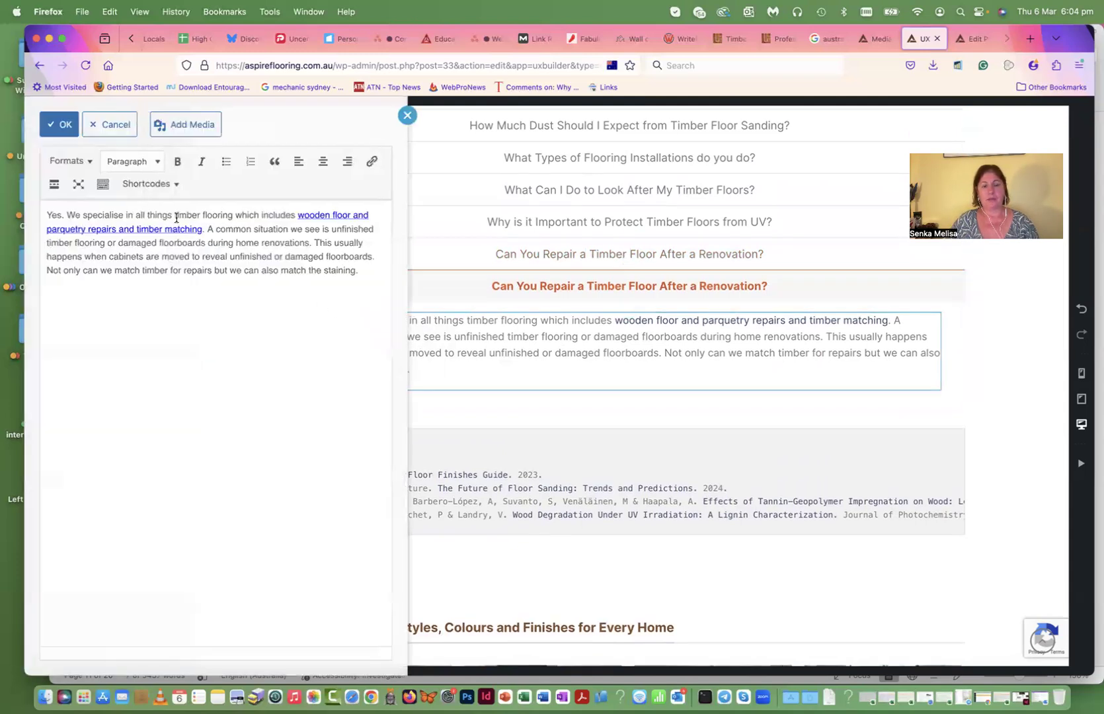
pyautogui.click(59, 127)
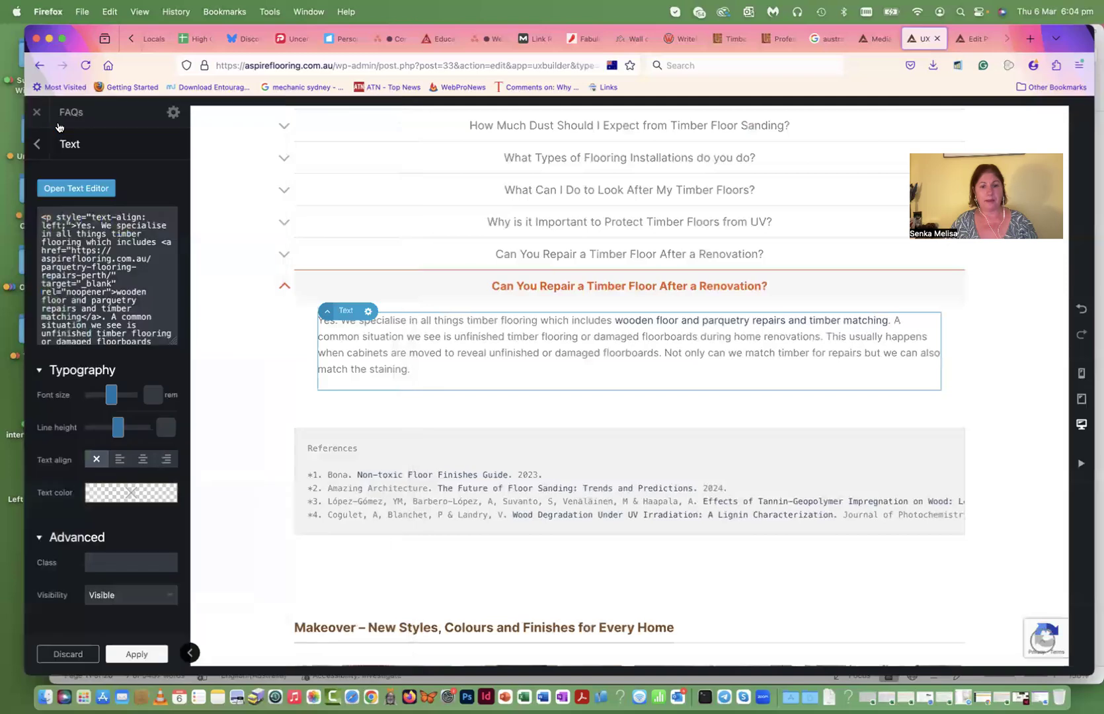
pyautogui.click(288, 291)
# - Delete the duplicate panel, update the FAQs page, and exit to the live page
pyautogui.scroll(2, 491, 362)
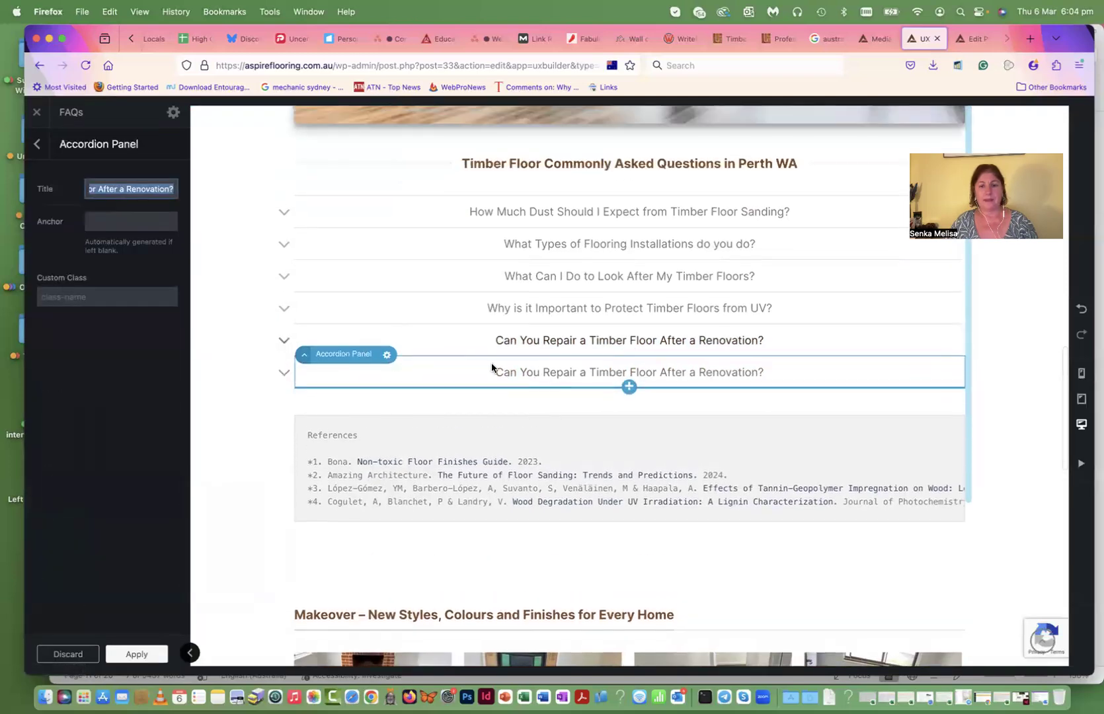
pyautogui.click(387, 354)
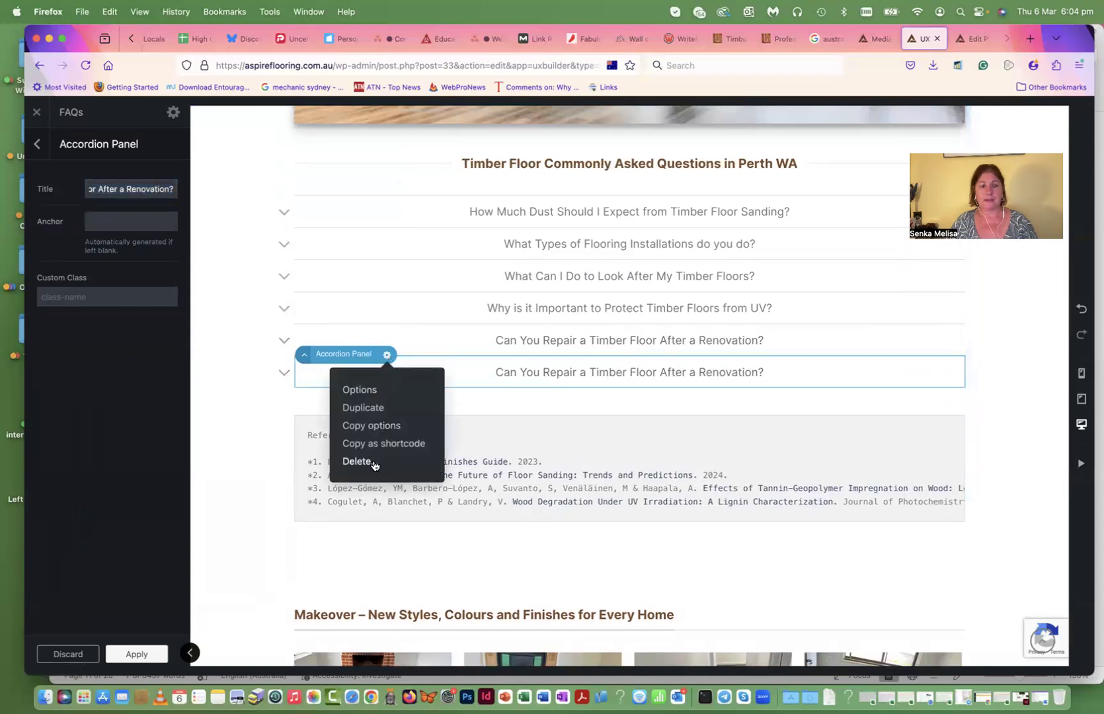
pyautogui.click(358, 461)
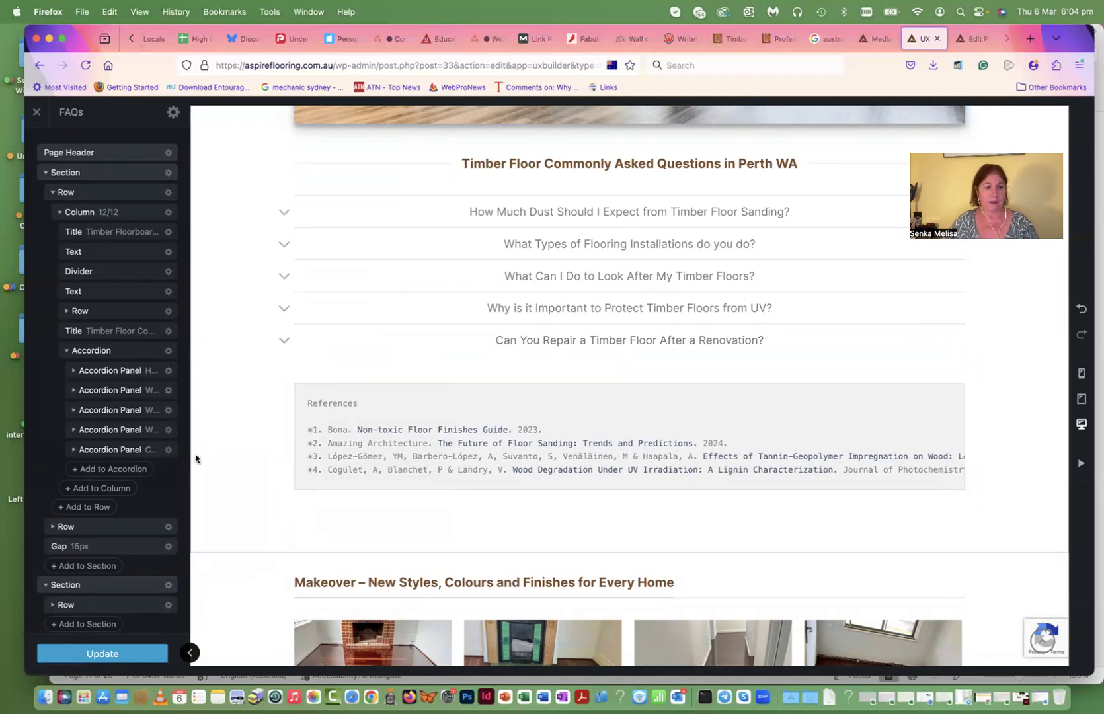
pyautogui.scroll(-5, 133, 463)
pyautogui.click(95, 654)
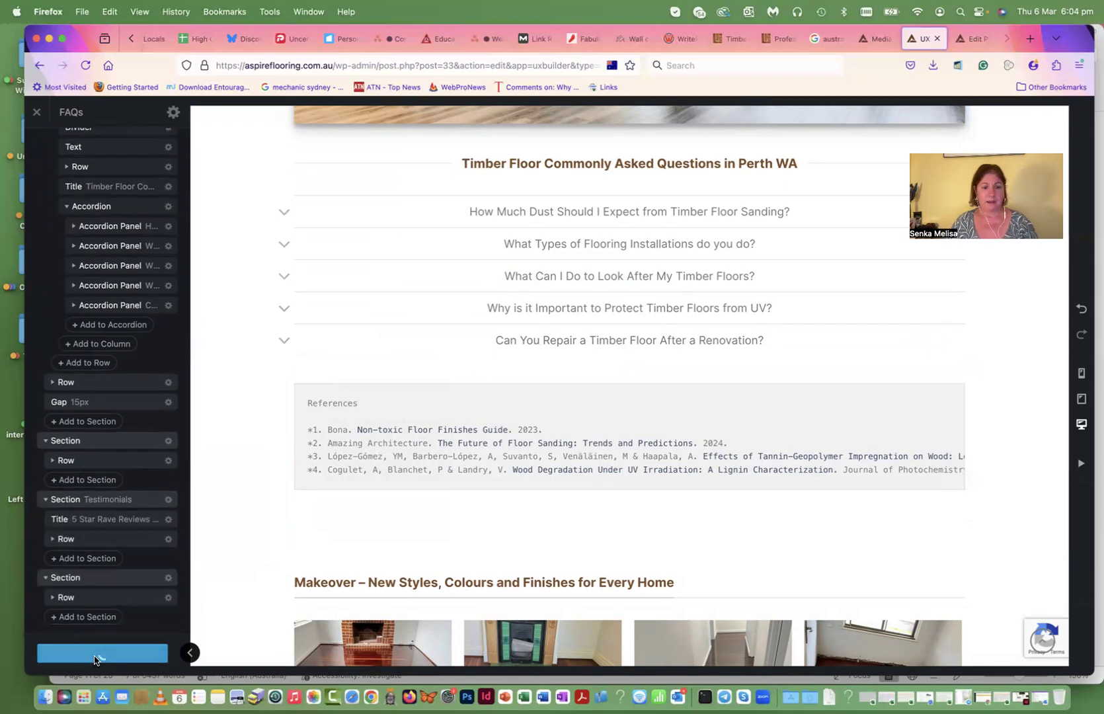
pyautogui.click(37, 113)
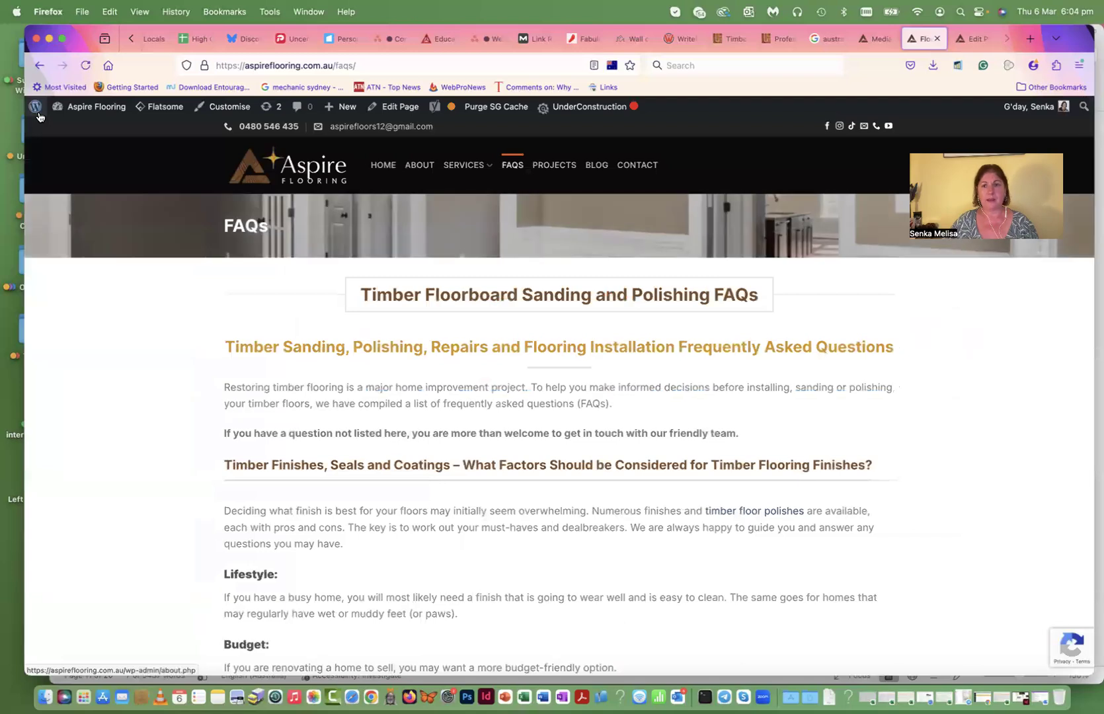
pyautogui.scroll(-3, 568, 281)
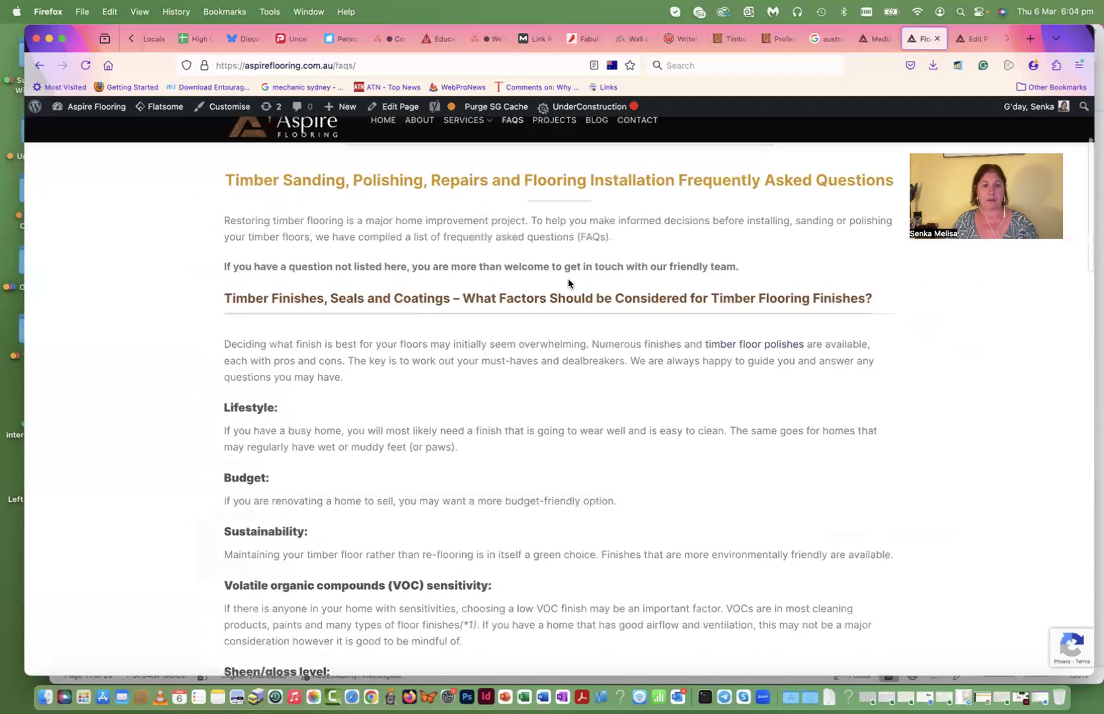
pyautogui.scroll(3, 567, 281)
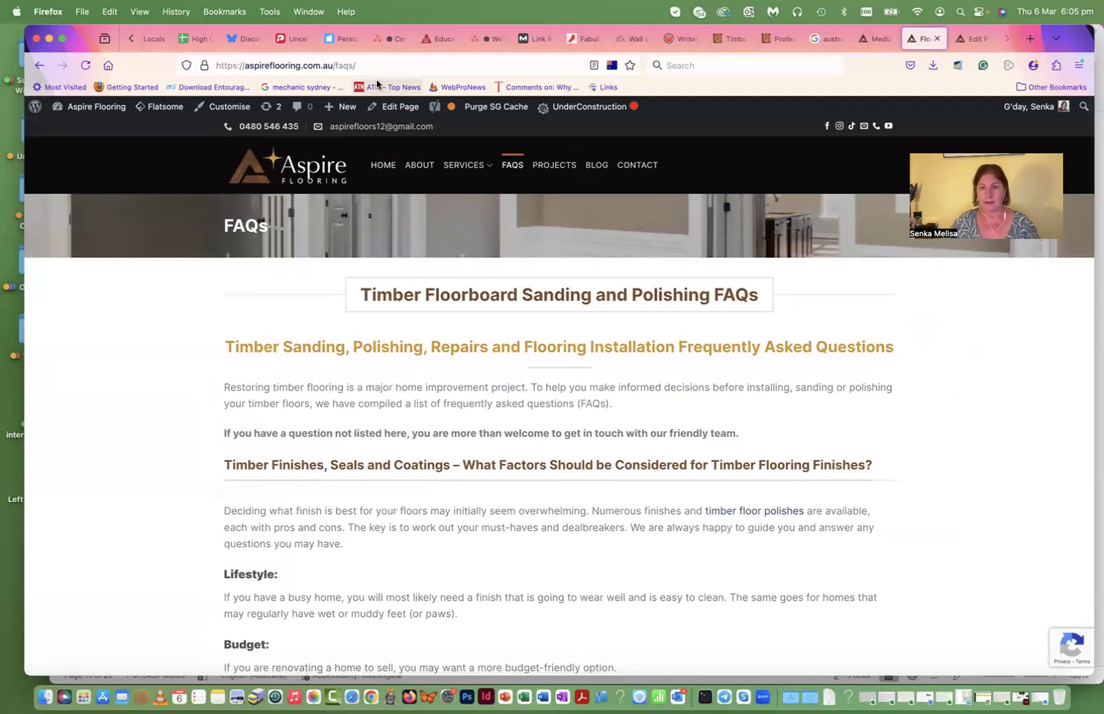
# - Open Restoring Timber Floors from the Projects gallery and scroll through it
pyautogui.click(552, 166)
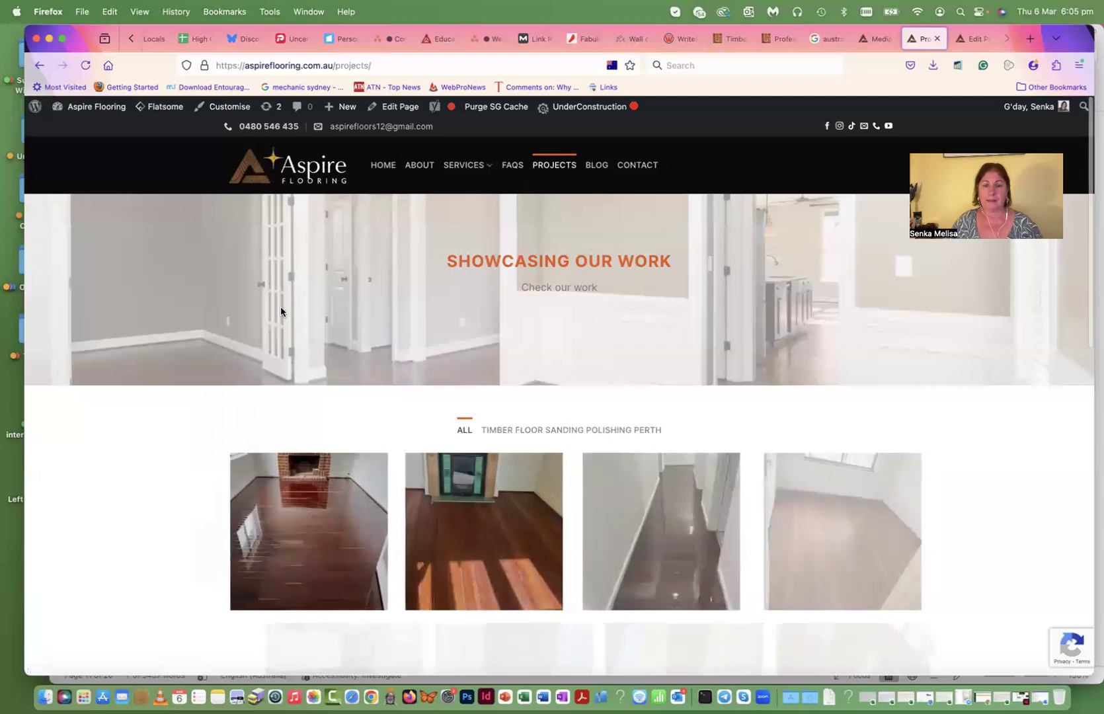
pyautogui.scroll(-5, 281, 311)
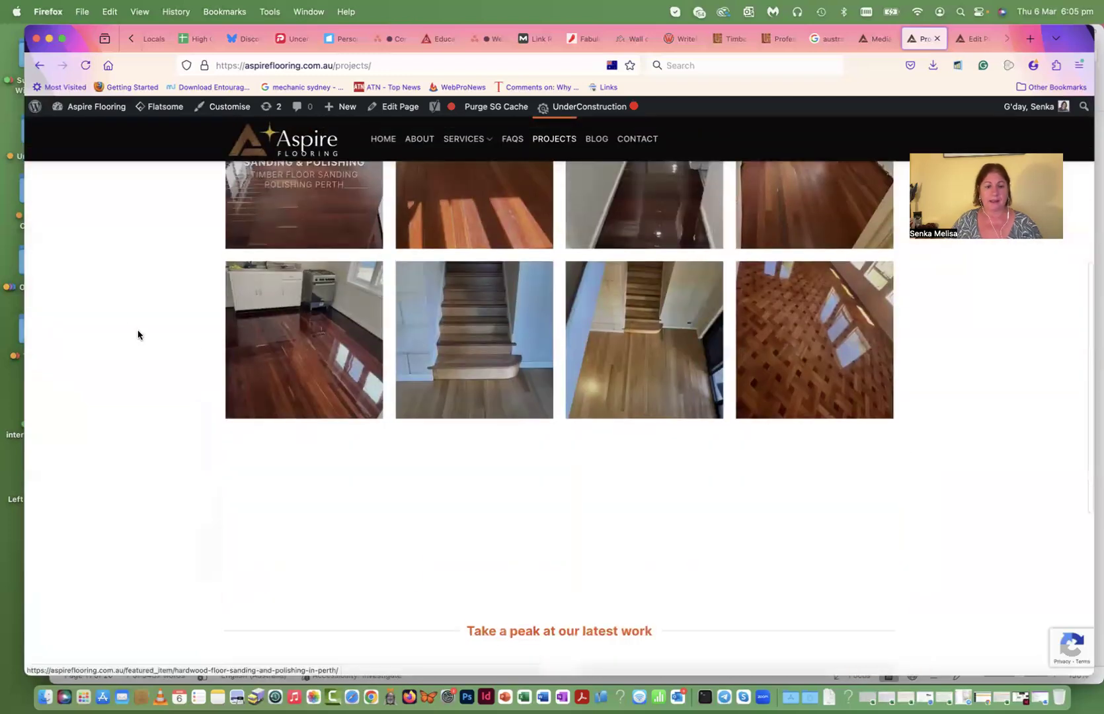
pyautogui.click(296, 489)
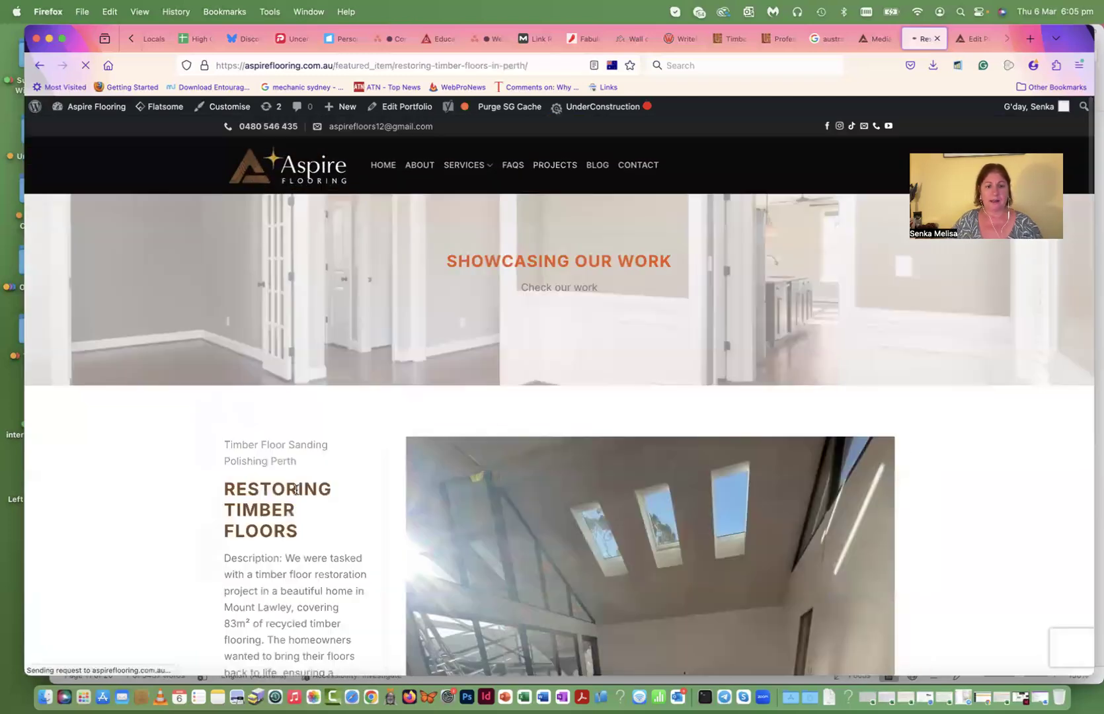
pyautogui.scroll(-10, 295, 489)
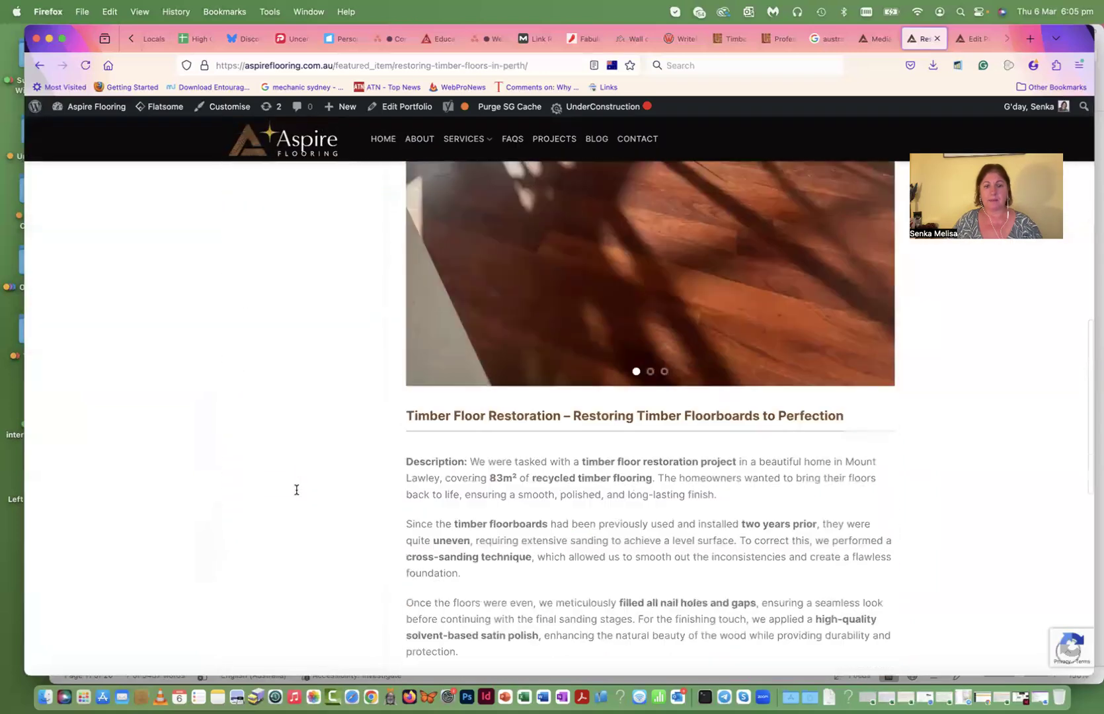
pyautogui.scroll(-7, 296, 489)
pyautogui.scroll(9, 296, 489)
pyautogui.scroll(-5, 296, 489)
pyautogui.scroll(-5, 296, 489)
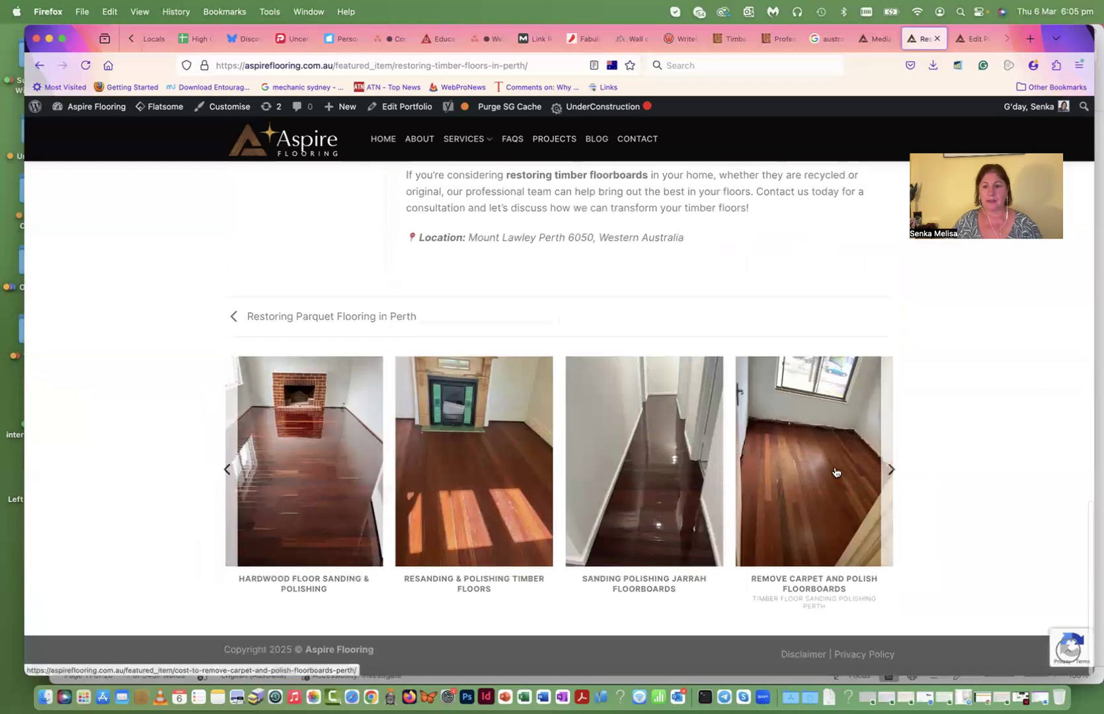
# - Advance the project carousel, then return to the Projects page
pyautogui.click(891, 470)
pyautogui.scroll(8, 922, 463)
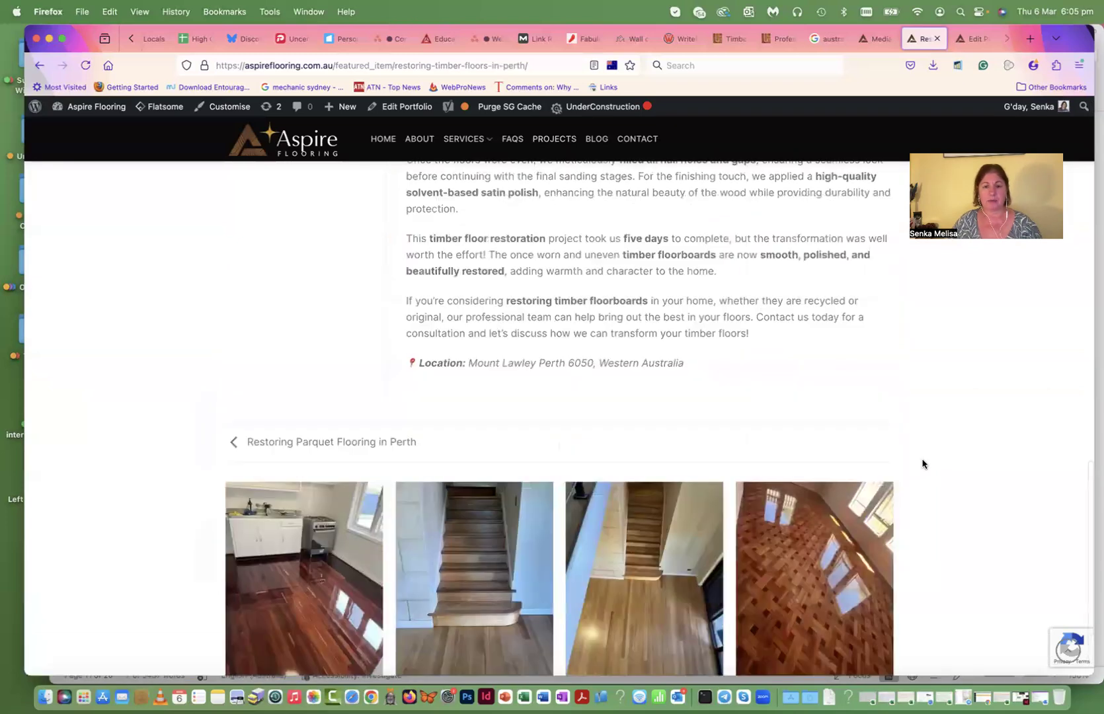
pyautogui.scroll(10, 922, 463)
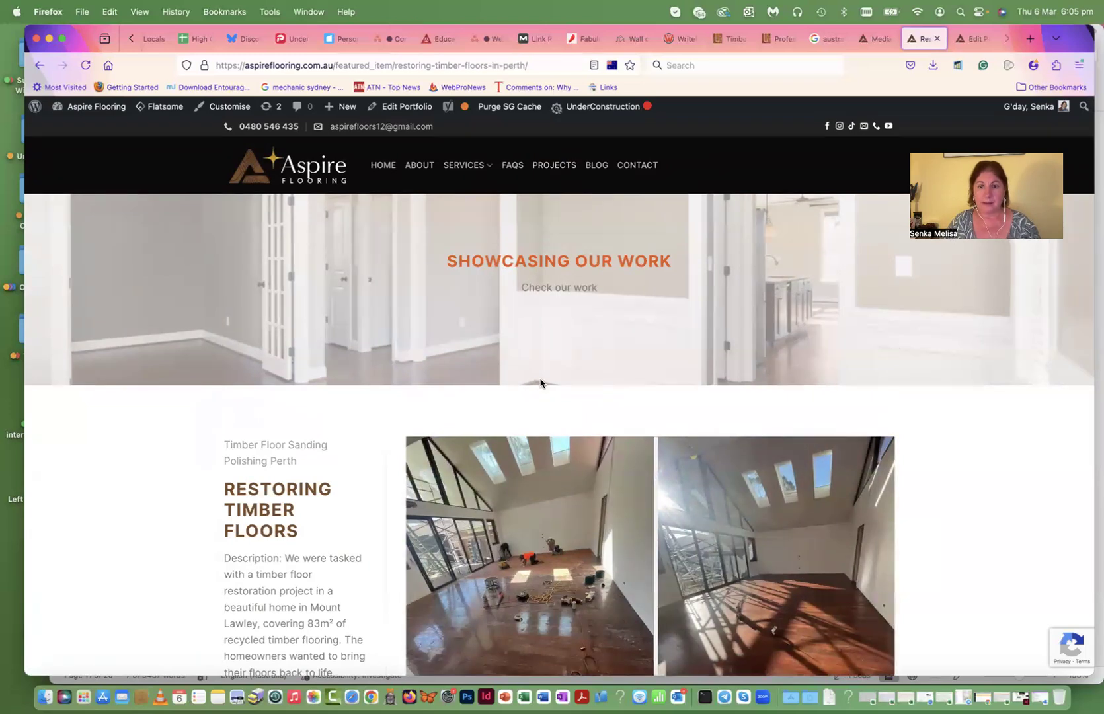
pyautogui.moveTo(681, 469)
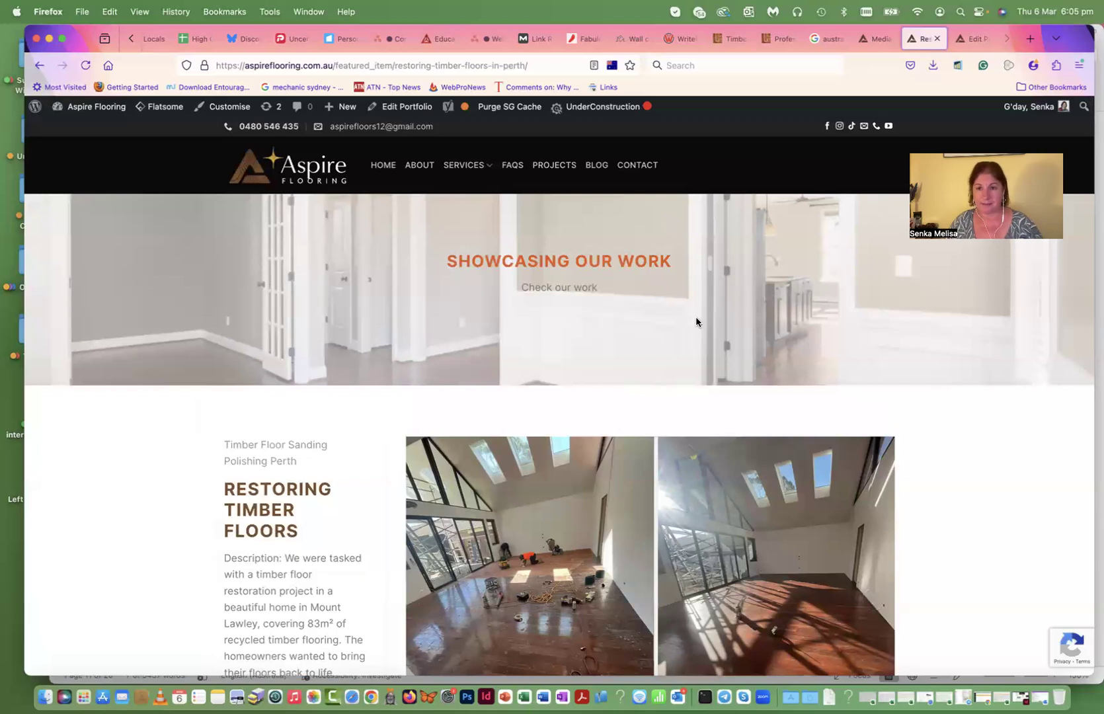
pyautogui.click(557, 167)
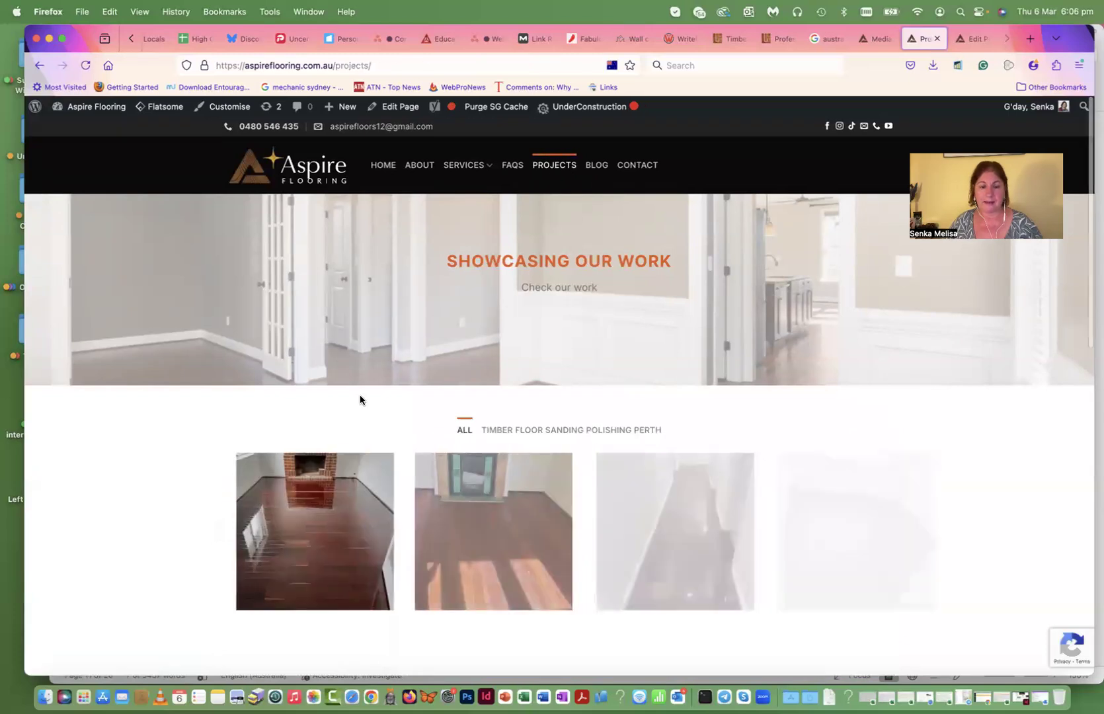
pyautogui.scroll(-3, 361, 399)
pyautogui.scroll(-3, 361, 400)
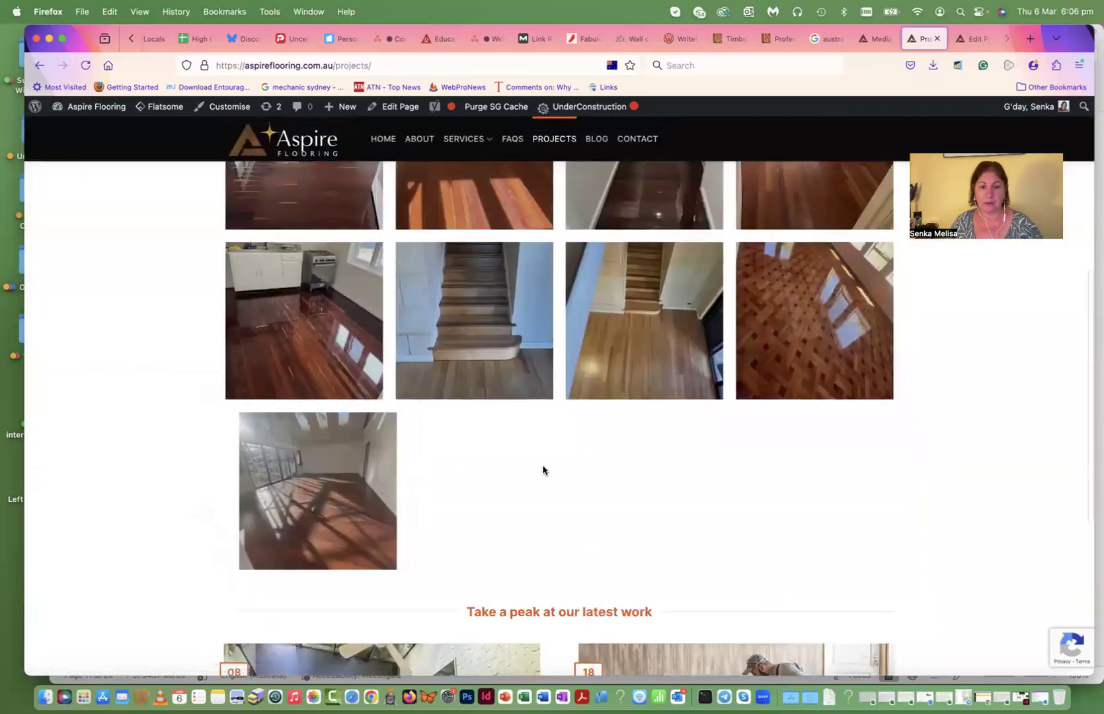
pyautogui.scroll(6, 846, 466)
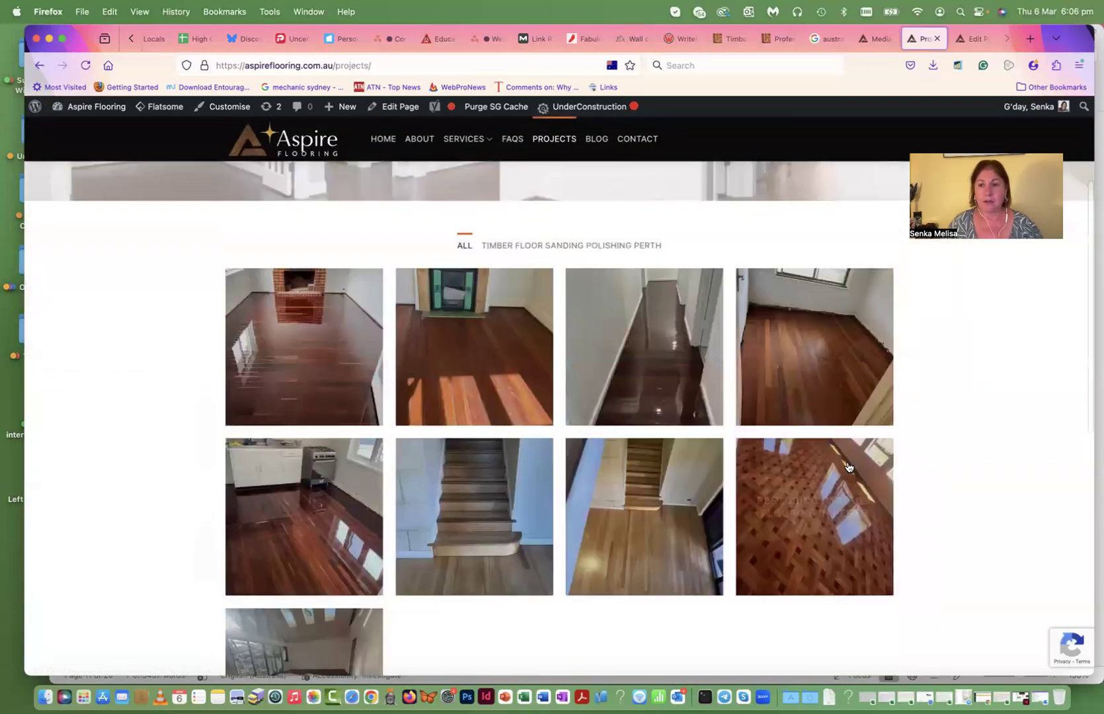